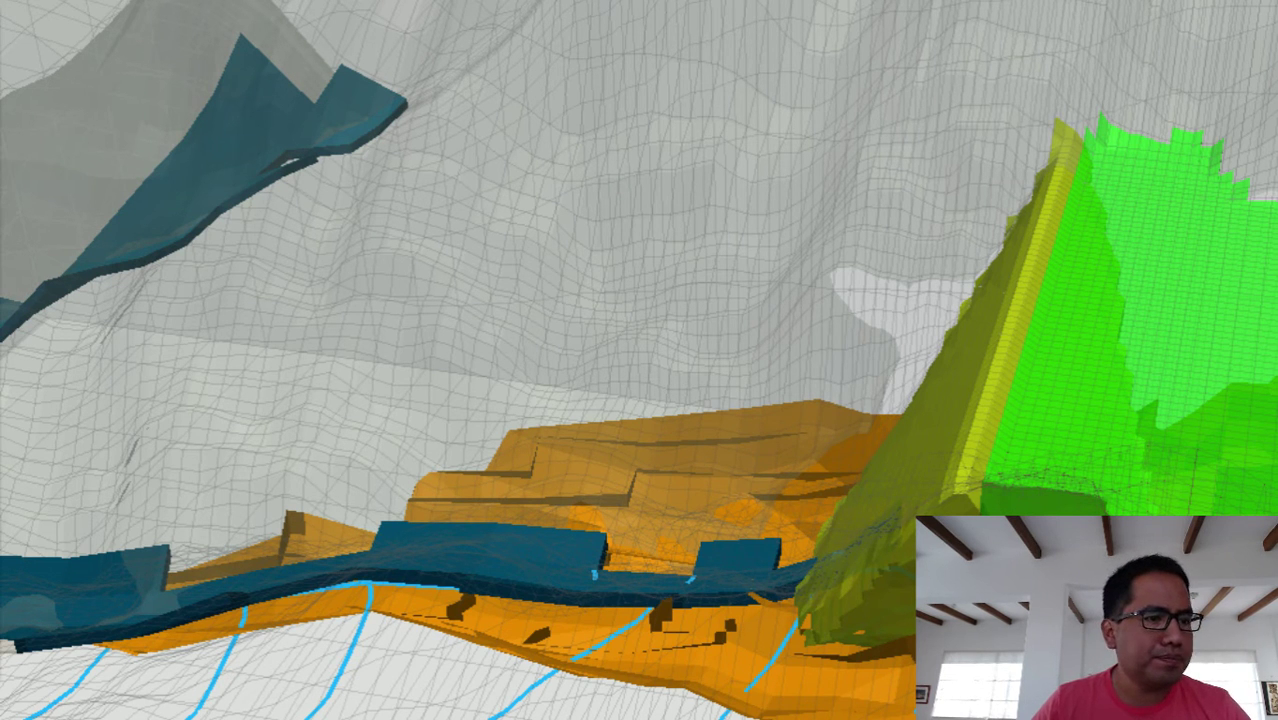
# - Bring the empty Notepad++ document 'new 4' in front of the ModelMuse 3-D view
pyautogui.hotkey('alt', 'Tab')
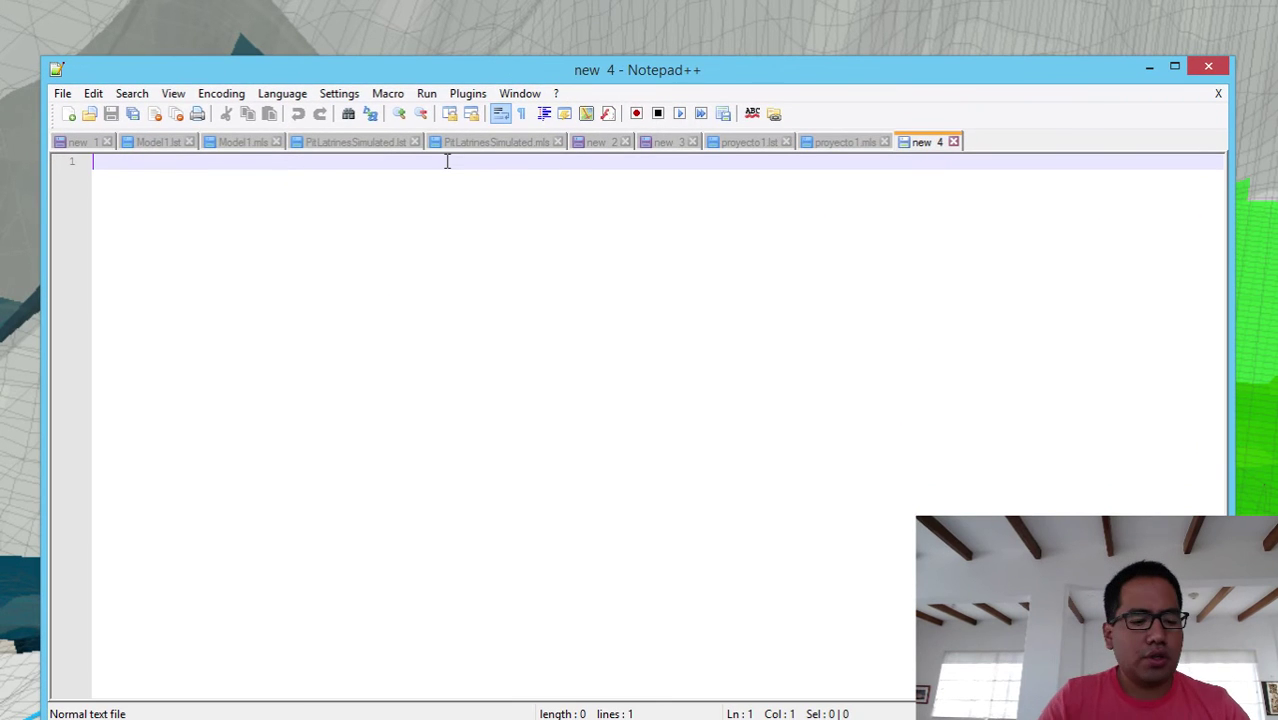
# - Enlarge the editor text and type the title 'How to interpolate elevation values on Model Muse'
pyautogui.write('Hot')
pyautogui.write('w')
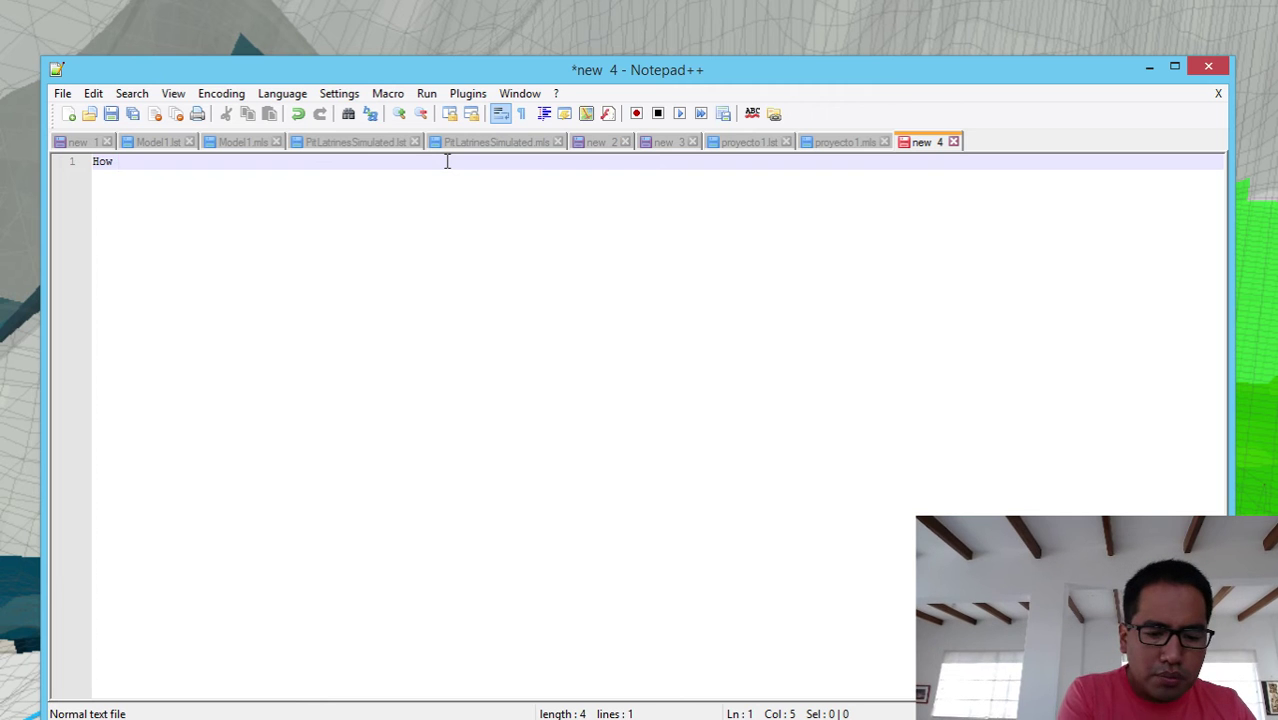
pyautogui.click(400, 114)
pyautogui.click(400, 114)
pyautogui.click(400, 114)
pyautogui.click(400, 114)
pyautogui.click(400, 114)
pyautogui.click(400, 114)
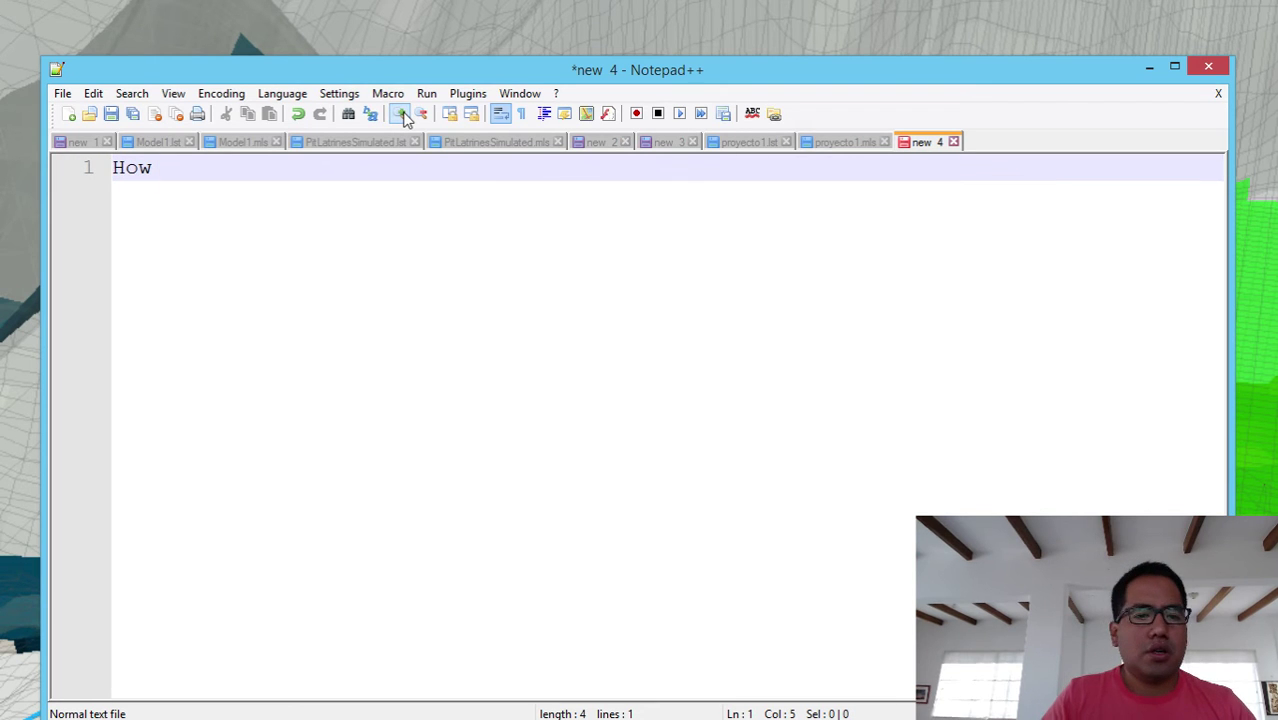
pyautogui.write('to oi')
pyautogui.press('BackSpace')
pyautogui.press('BackSpace')
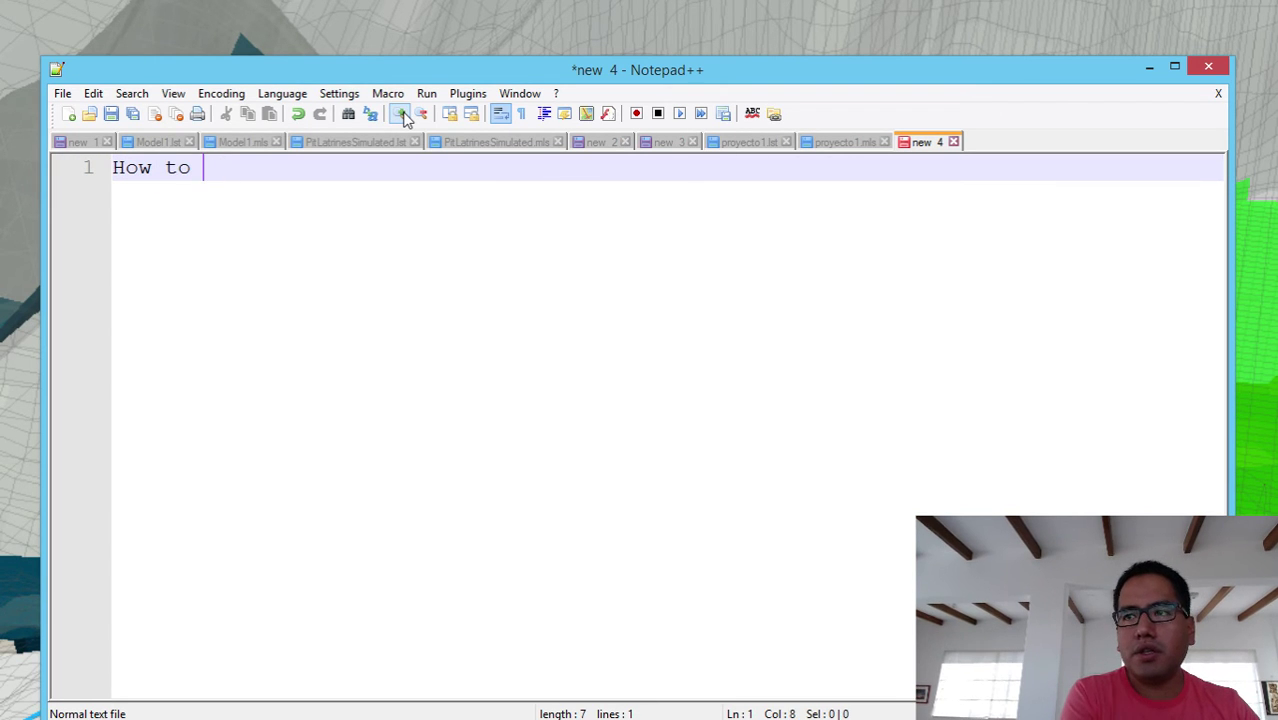
pyautogui.write('interpo')
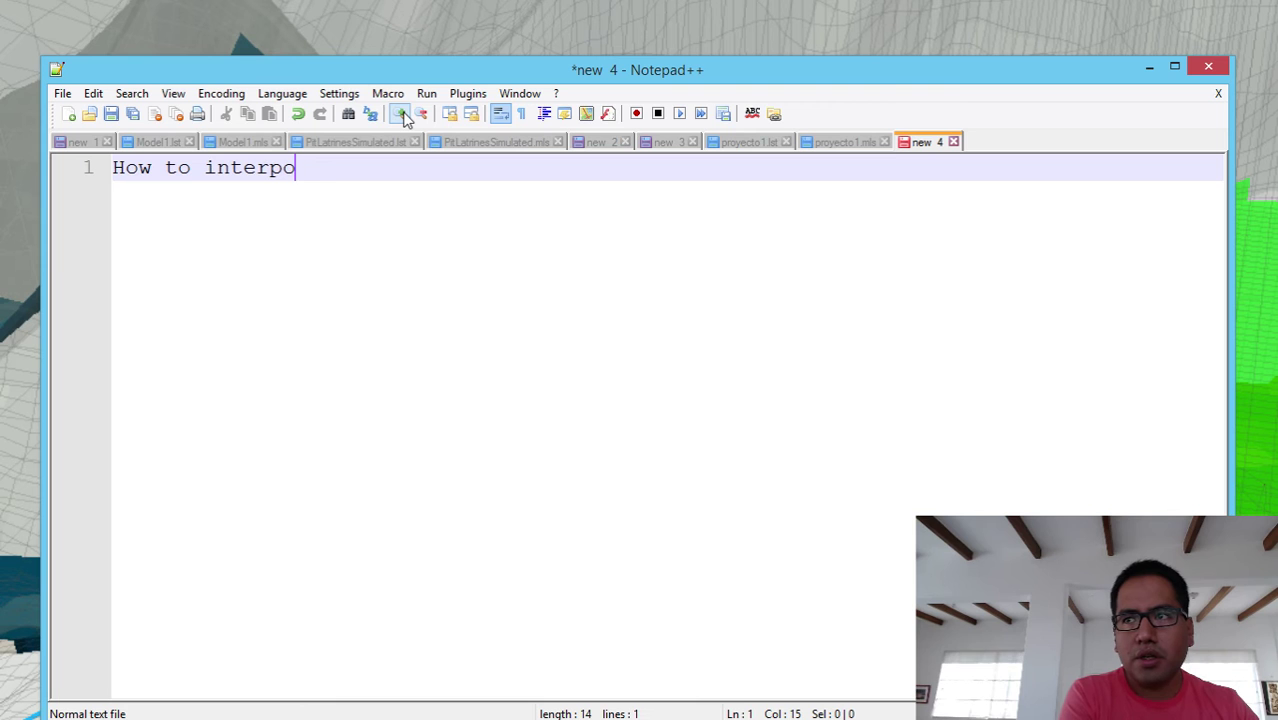
pyautogui.write('late w')
pyautogui.press('BackSpace')
pyautogui.write('e')
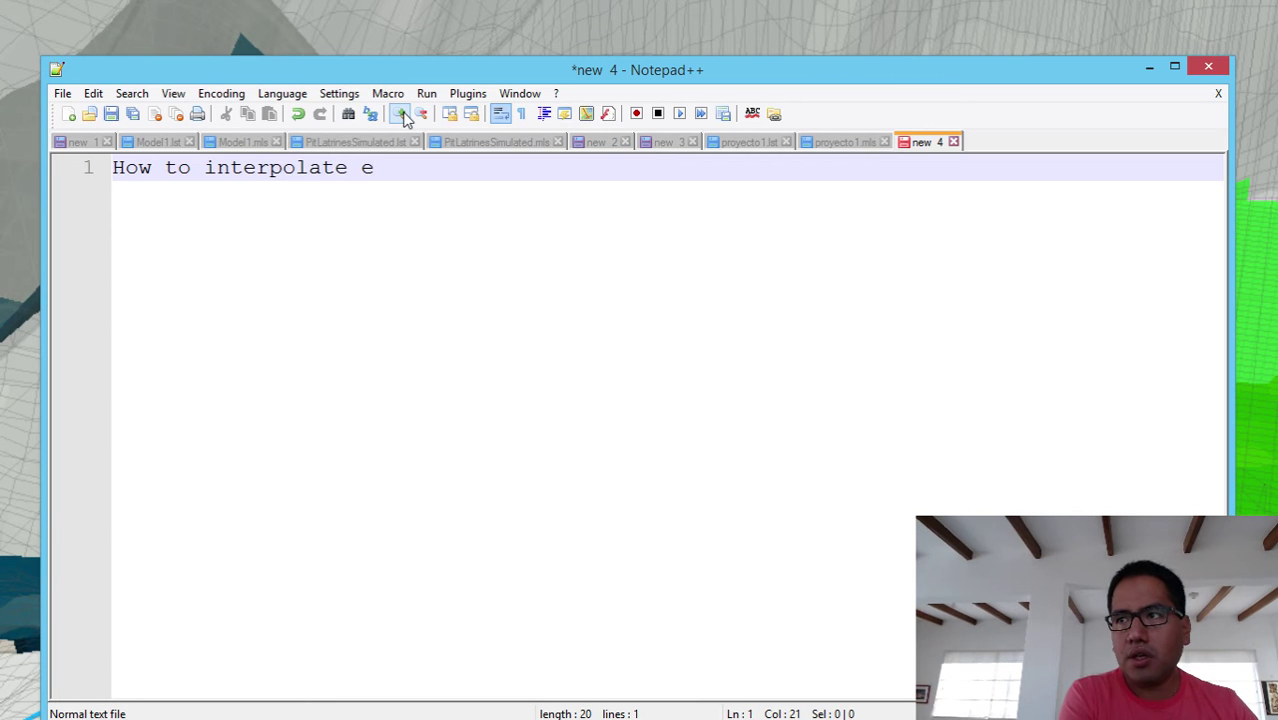
pyautogui.write('levation ')
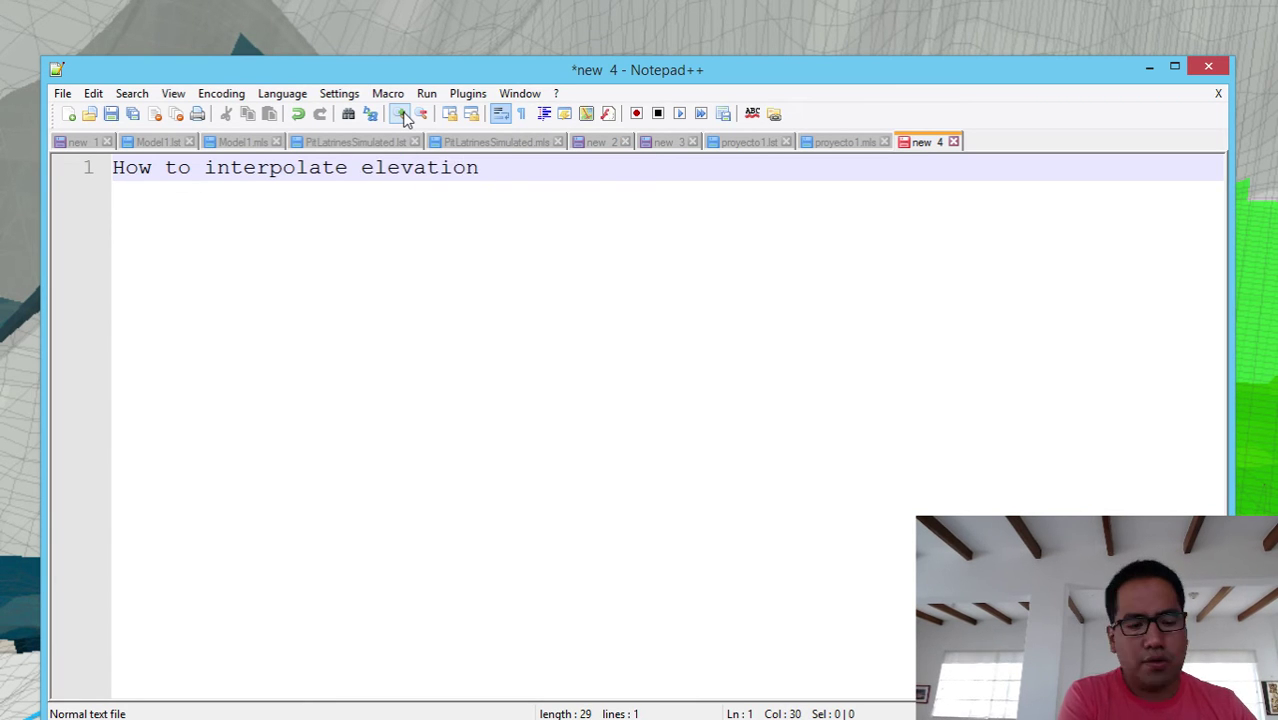
pyautogui.write('values on ')
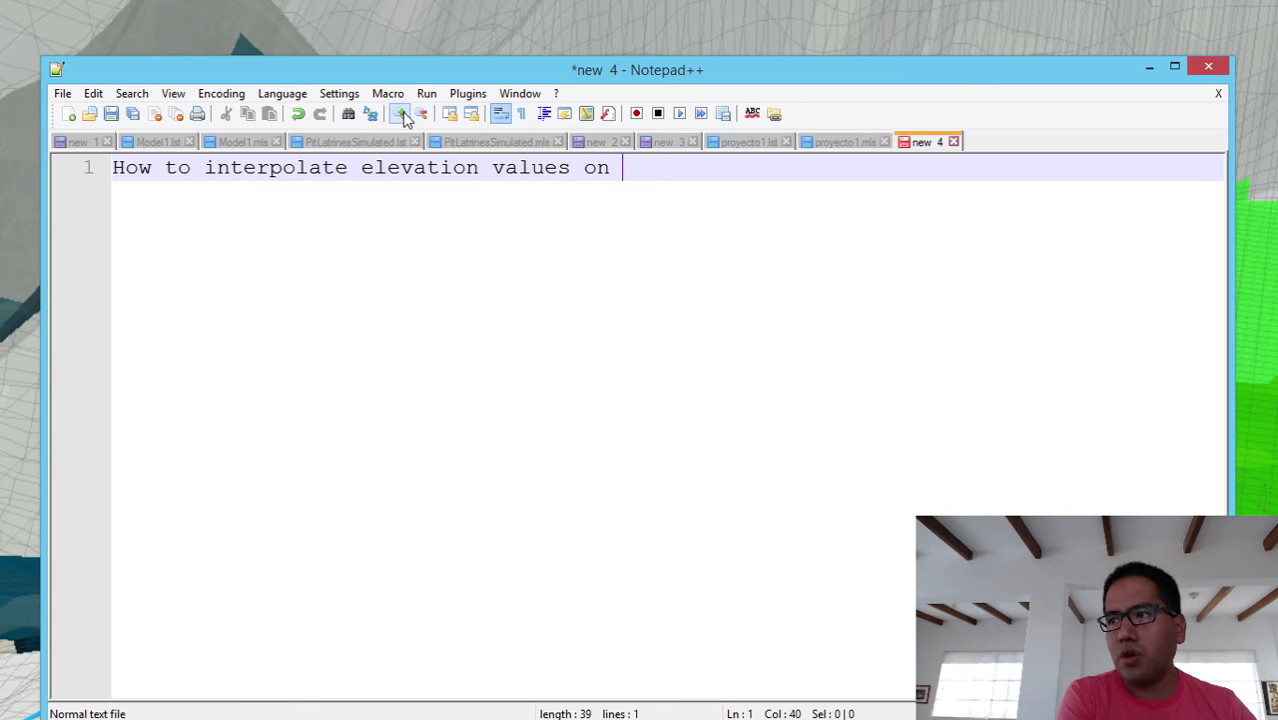
pyautogui.write('Model Muse')
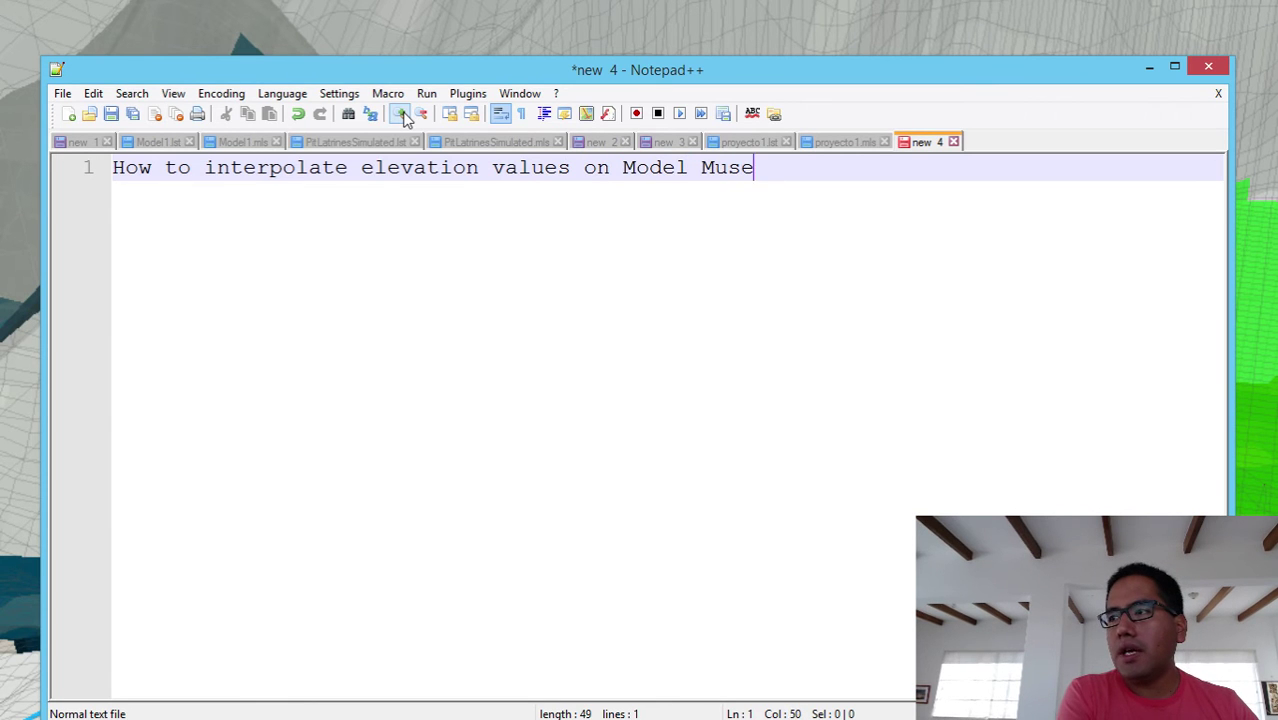
pyautogui.press('Return')
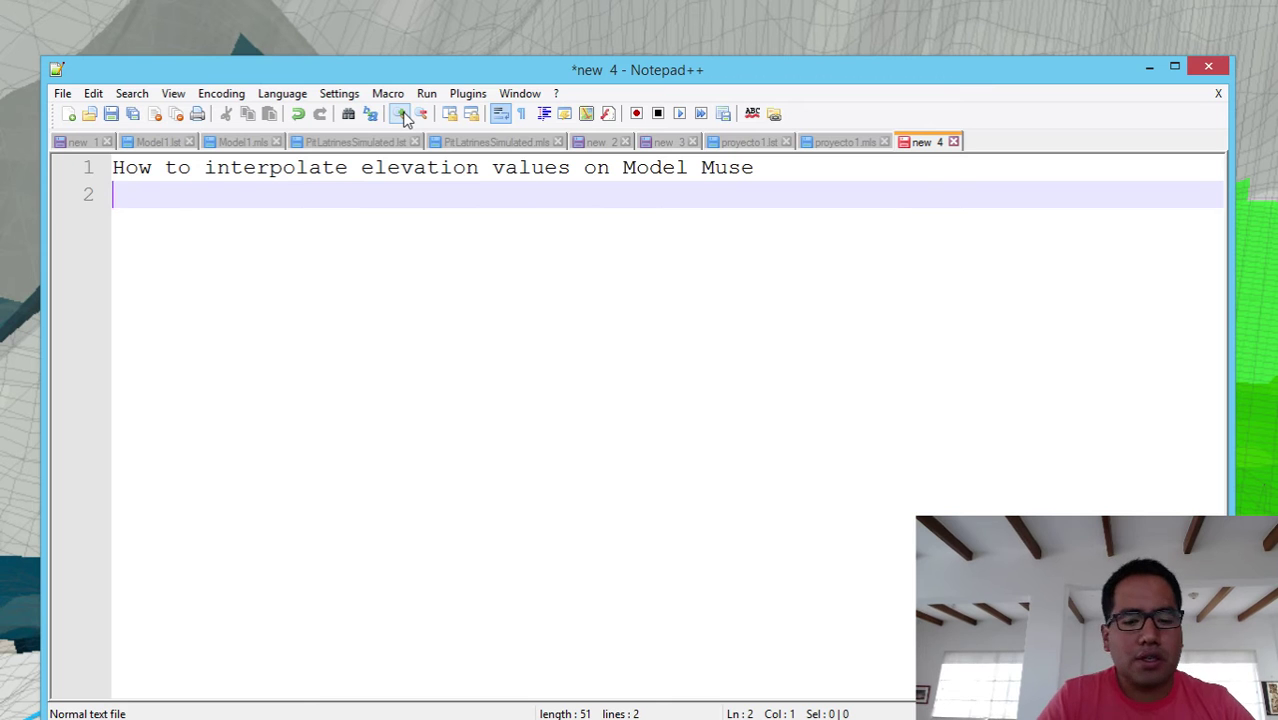
# - After a blank line, add 'This tutorial is about the interpolation of any variable'
pyautogui.press('Return')
pyautogui.write('This i')
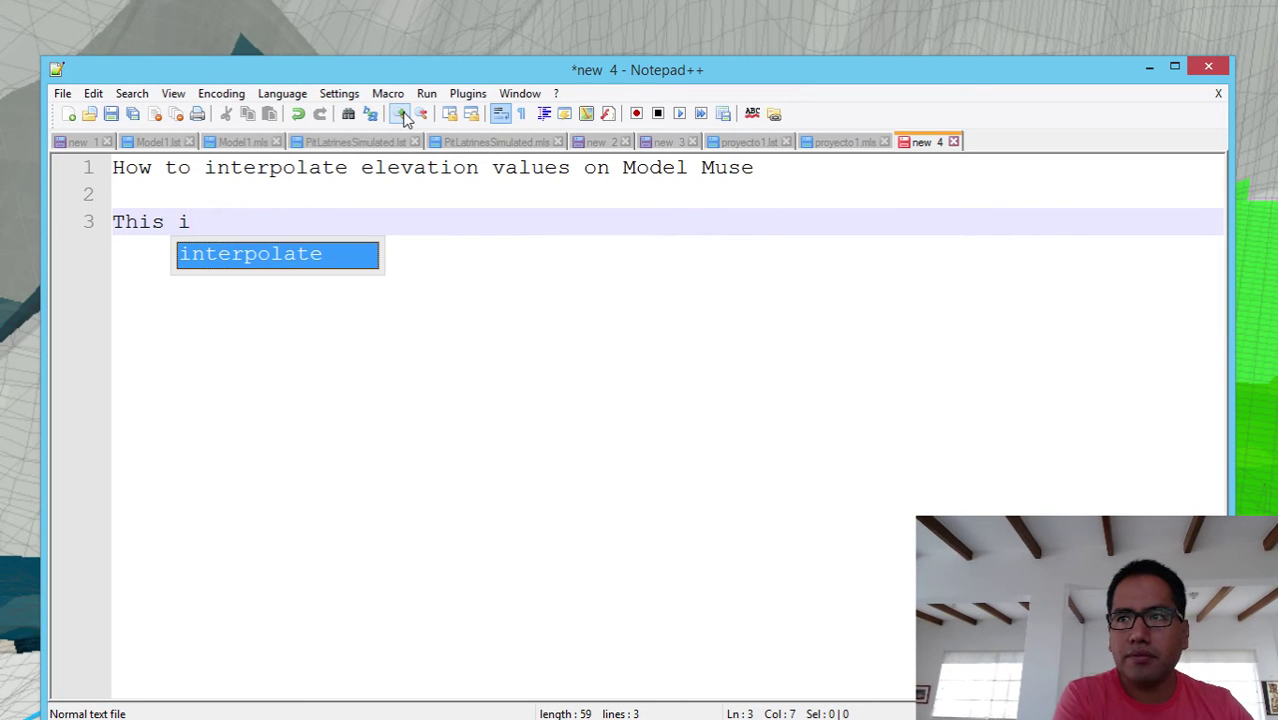
pyautogui.press('BackSpace')
pyautogui.write('tutorial is')
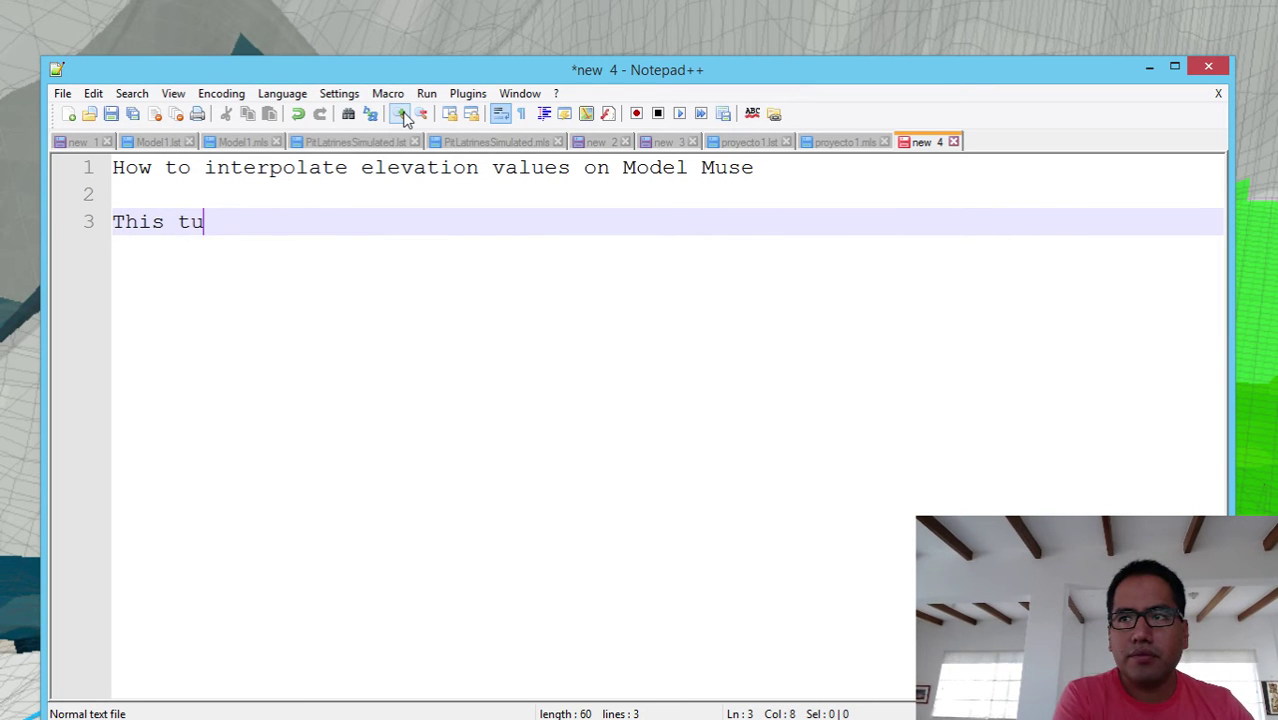
pyautogui.press('BackSpace')
pyautogui.press('BackSpace')
pyautogui.press('BackSpace')
pyautogui.press('BackSpace')
pyautogui.press('BackSpace')
pyautogui.press('BackSpace')
pyautogui.press('BackSpace')
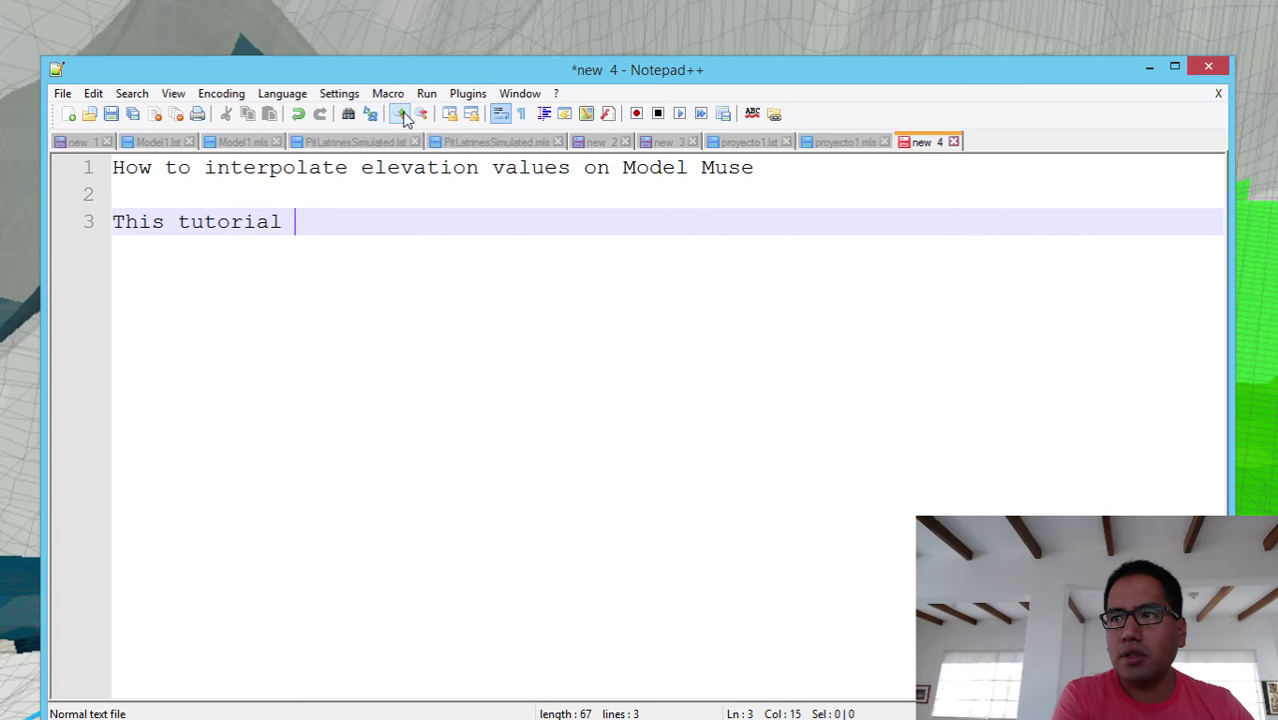
pyautogui.write('rial is about')
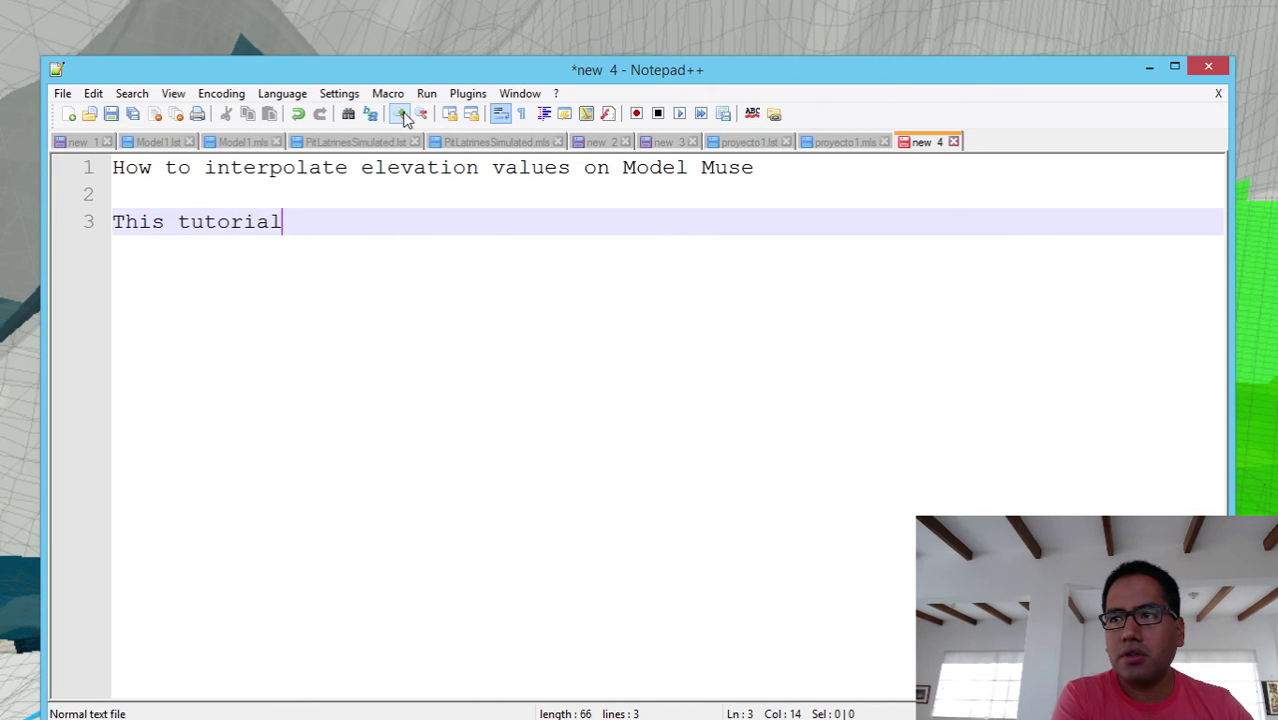
pyautogui.write(' th')
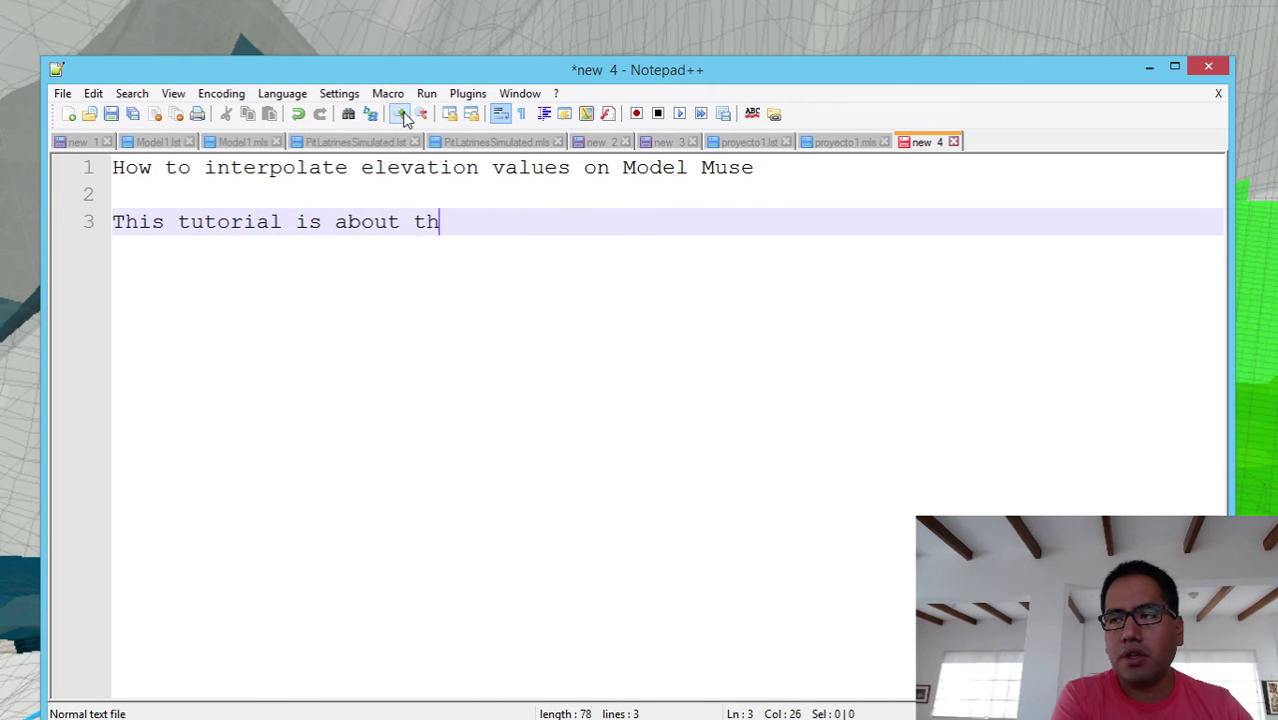
pyautogui.write('e interrp')
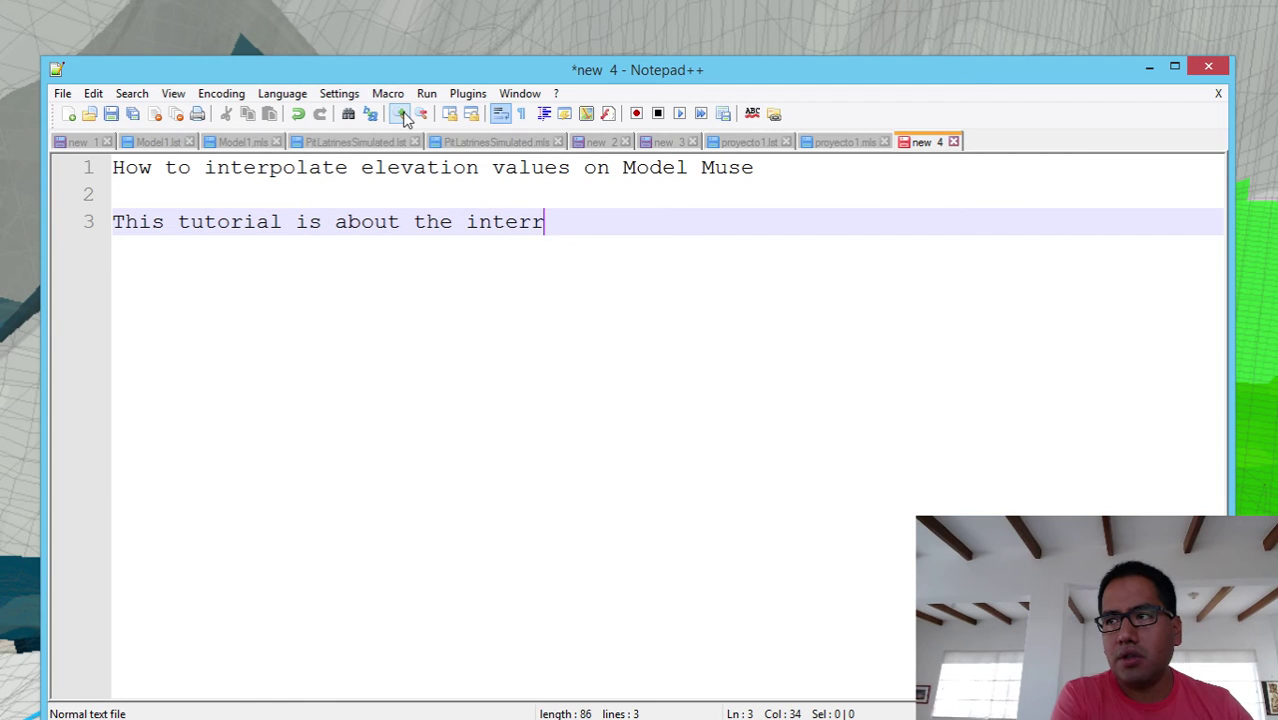
pyautogui.press('BackSpace')
pyautogui.press('BackSpace')
pyautogui.write('plo')
pyautogui.press('BackSpace')
pyautogui.press('BackSpace')
pyautogui.write('olation of na')
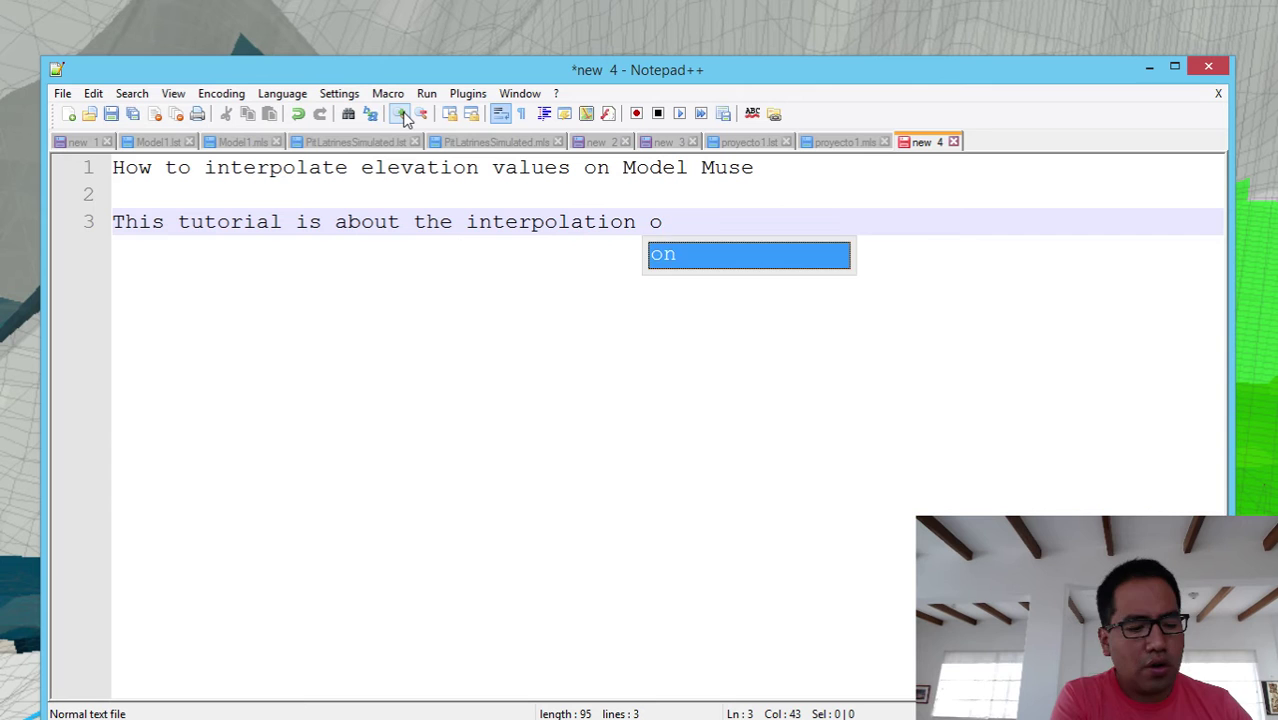
pyautogui.press('BackSpace')
pyautogui.press('BackSpace')
pyautogui.write('an')
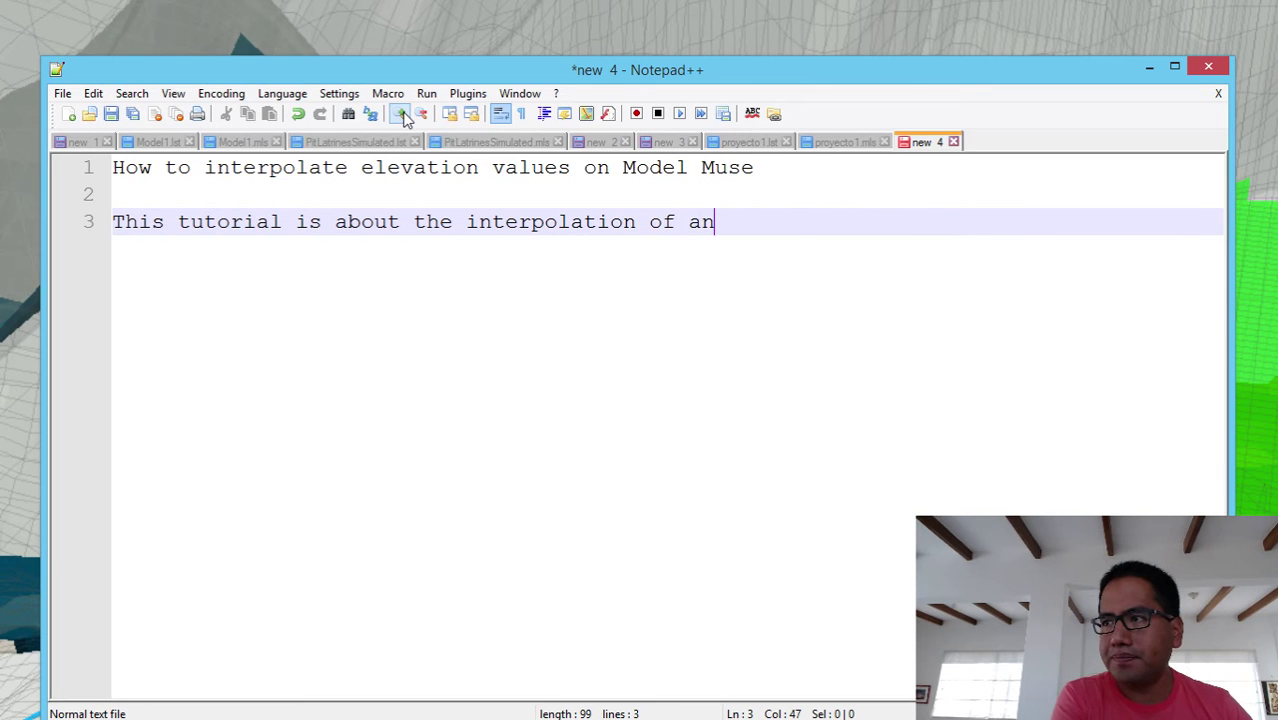
pyautogui.write('y variabel')
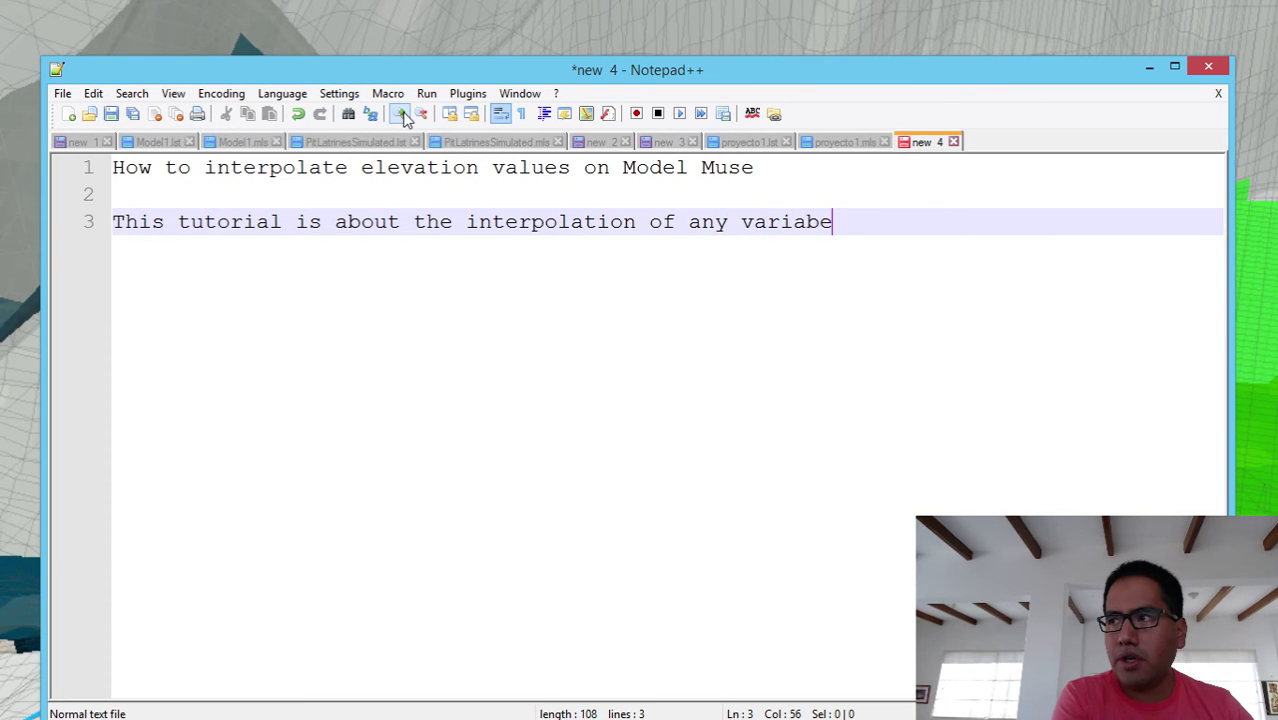
pyautogui.press('BackSpace')
pyautogui.press('BackSpace')
pyautogui.press('BackSpace')
pyautogui.write('ble')
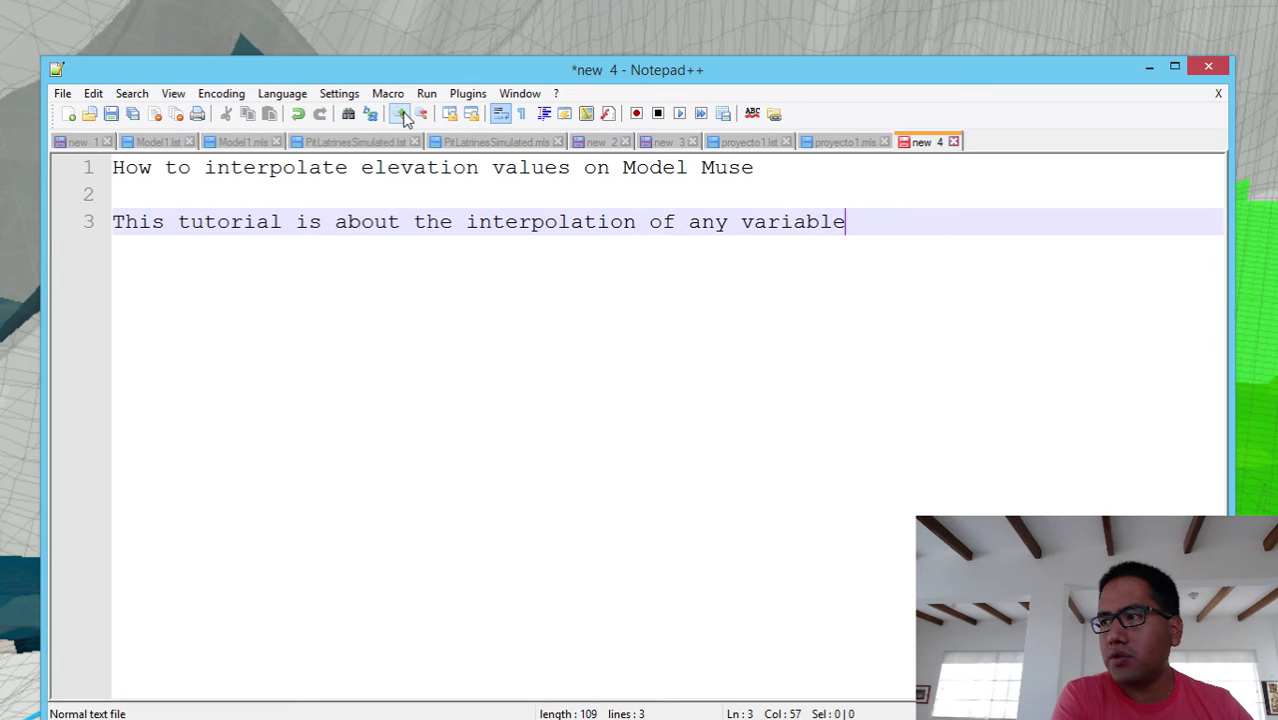
pyautogui.press('Return')
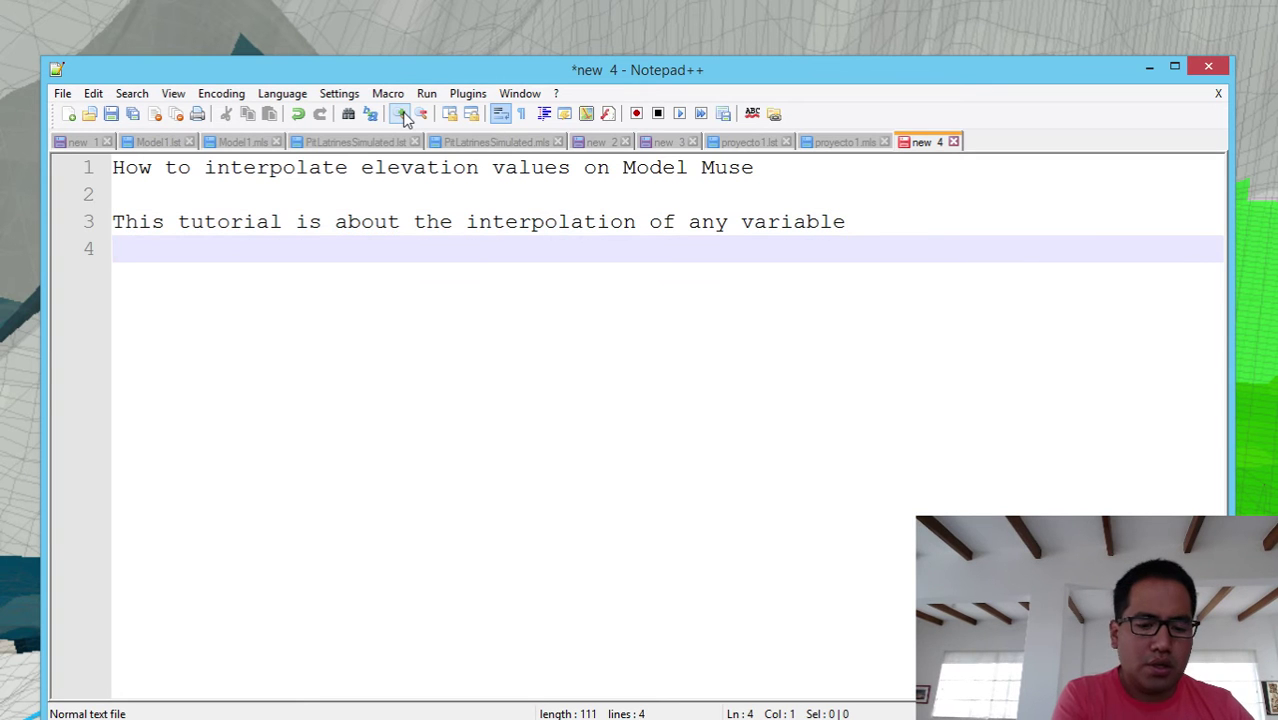
# - Add the outline lines '- Create a model' and '- Set a default elevation'
pyautogui.write('- C')
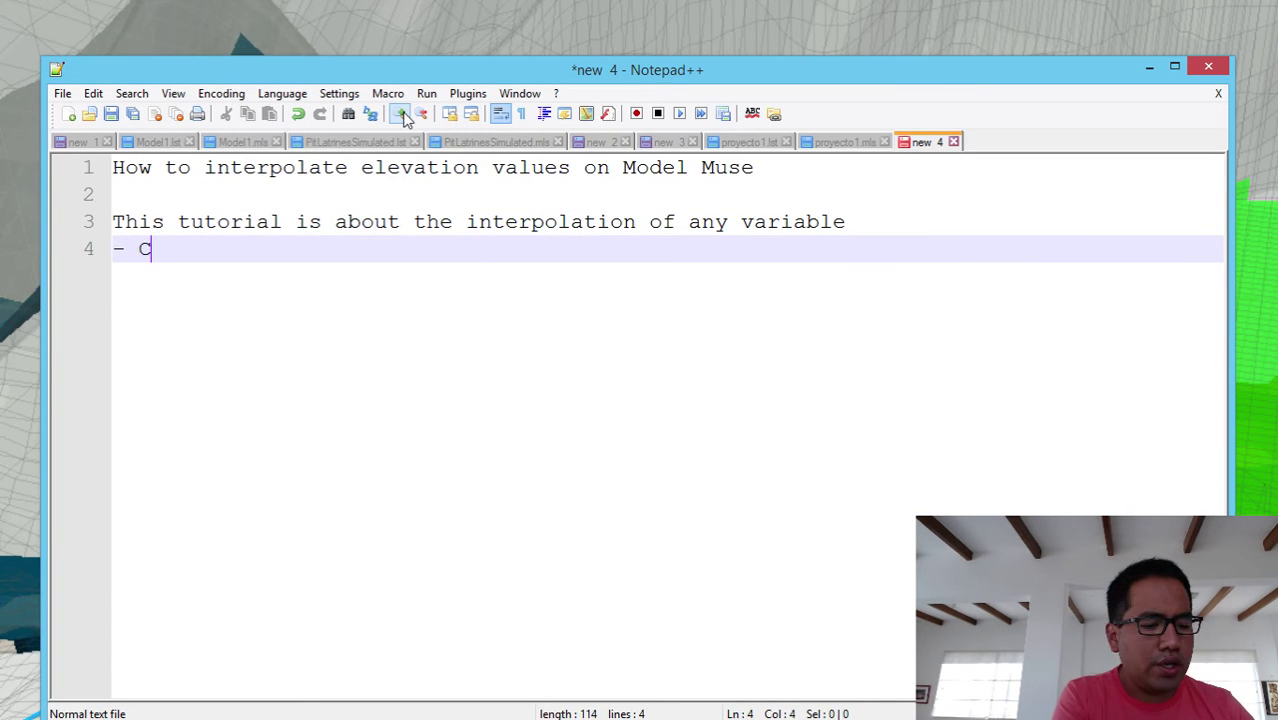
pyautogui.write('reate a model')
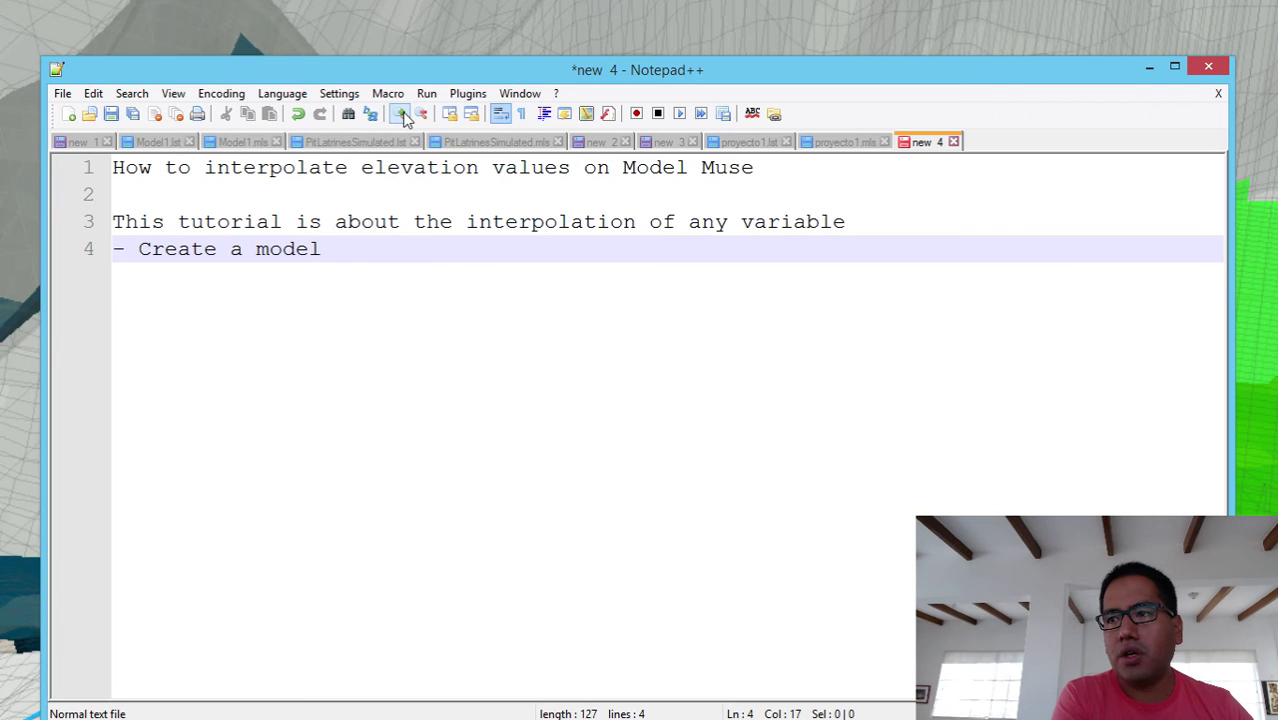
pyautogui.press('Return')
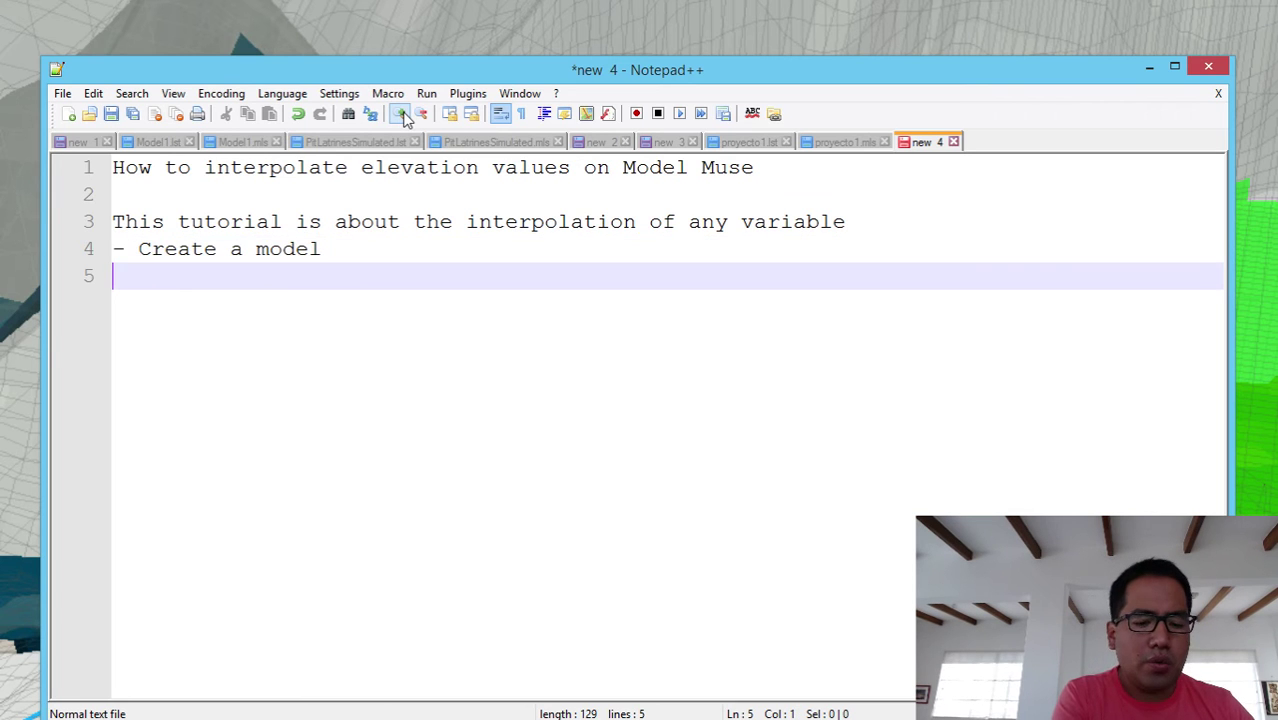
pyautogui.write('0-0-')
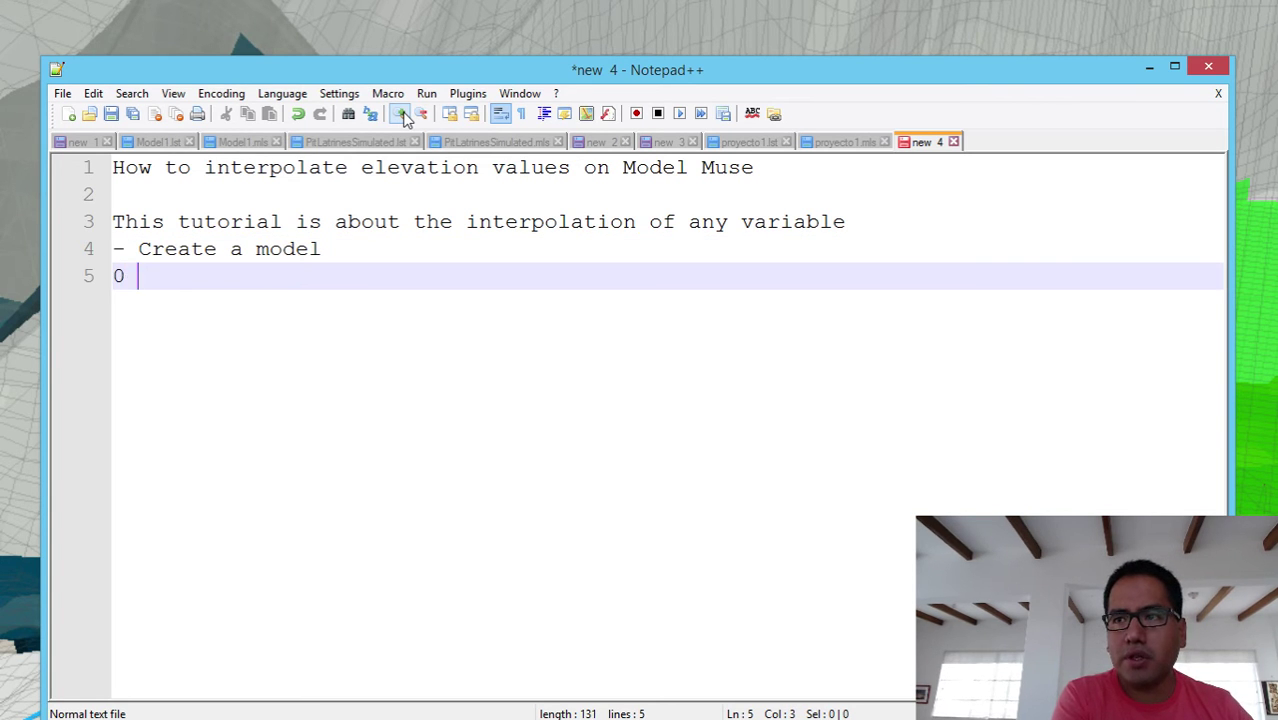
pyautogui.press('BackSpace')
pyautogui.press('BackSpace')
pyautogui.write('- d')
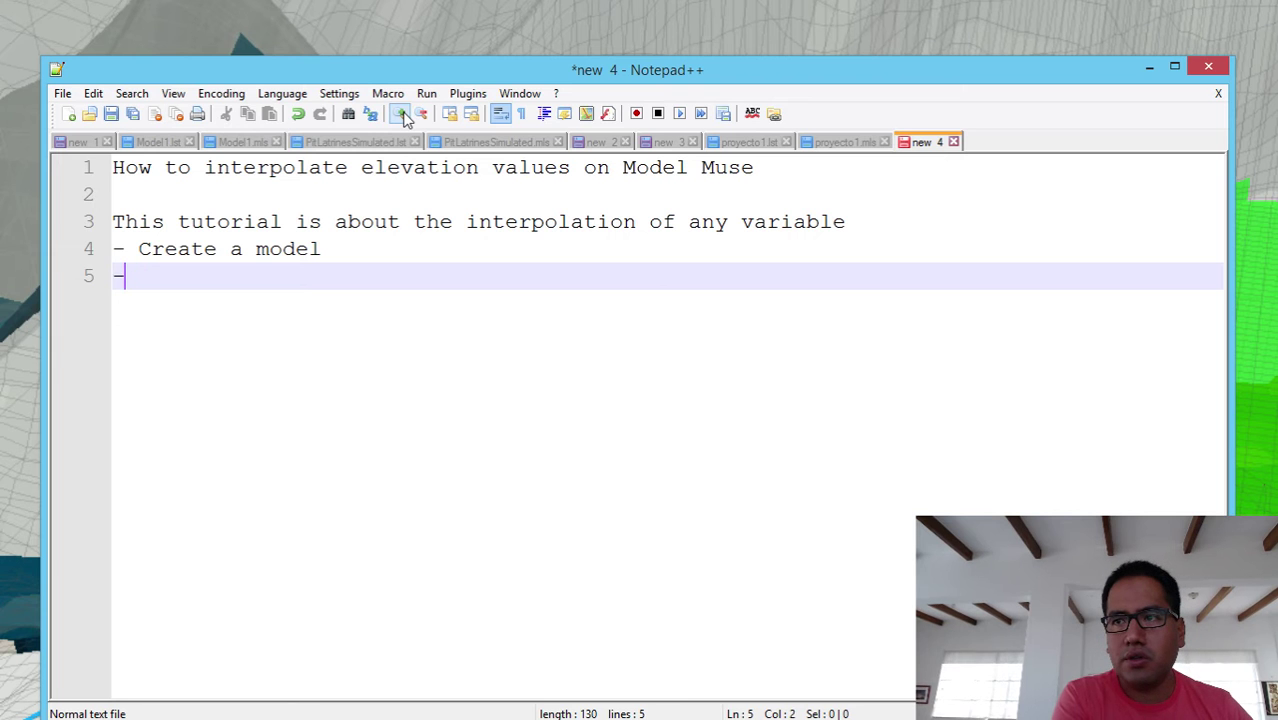
pyautogui.press('BackSpace')
pyautogui.write('Se a')
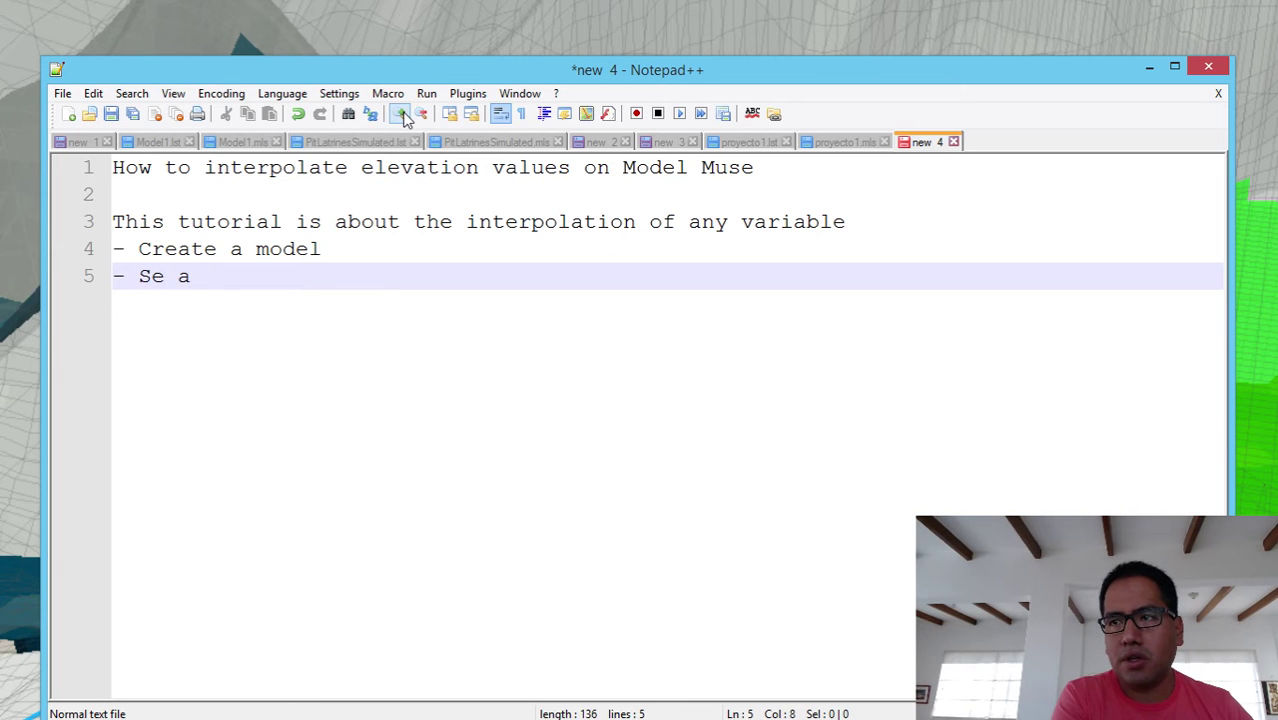
pyautogui.press('BackSpace')
pyautogui.press('BackSpace')
pyautogui.write('t a def')
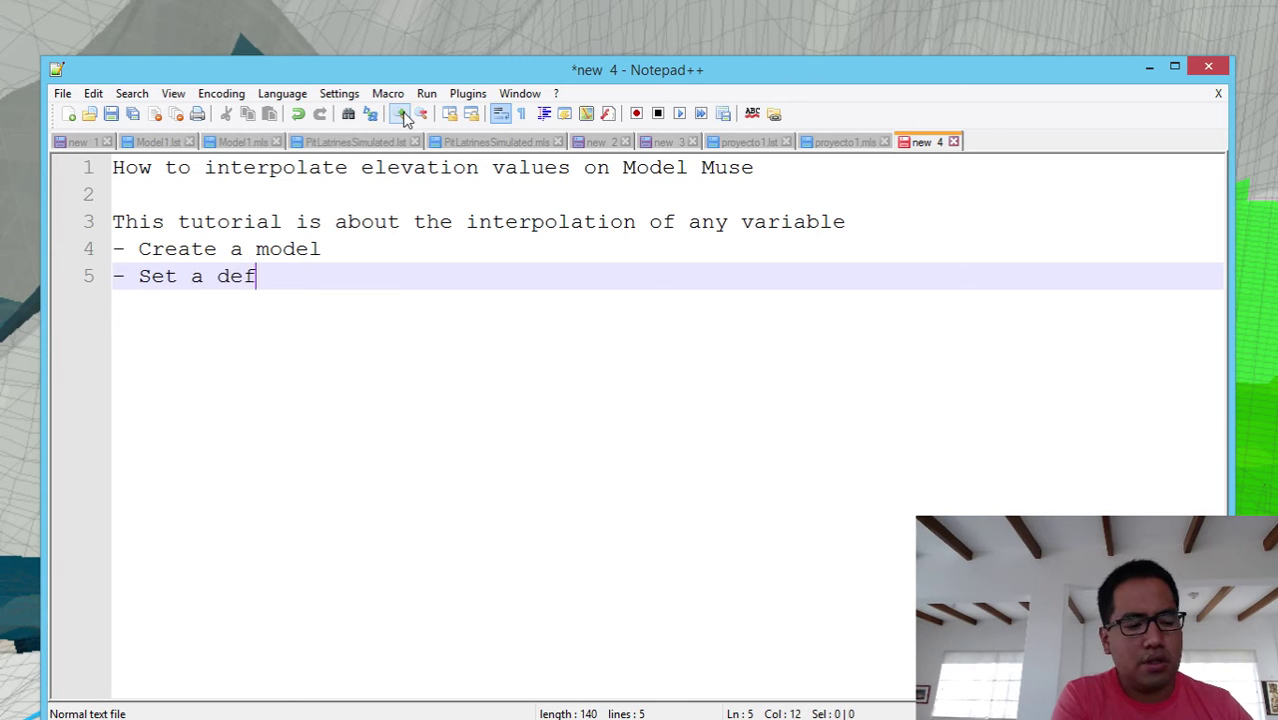
pyautogui.write('ault elevation')
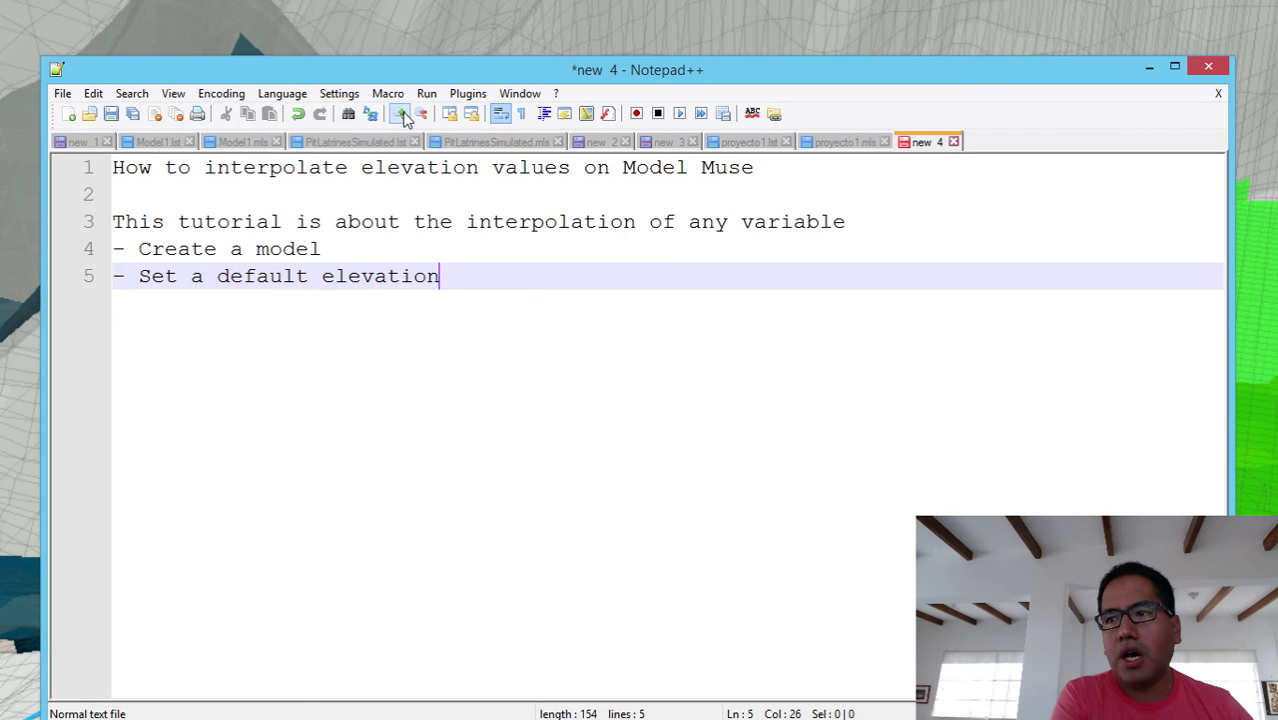
pyautogui.press('Return')
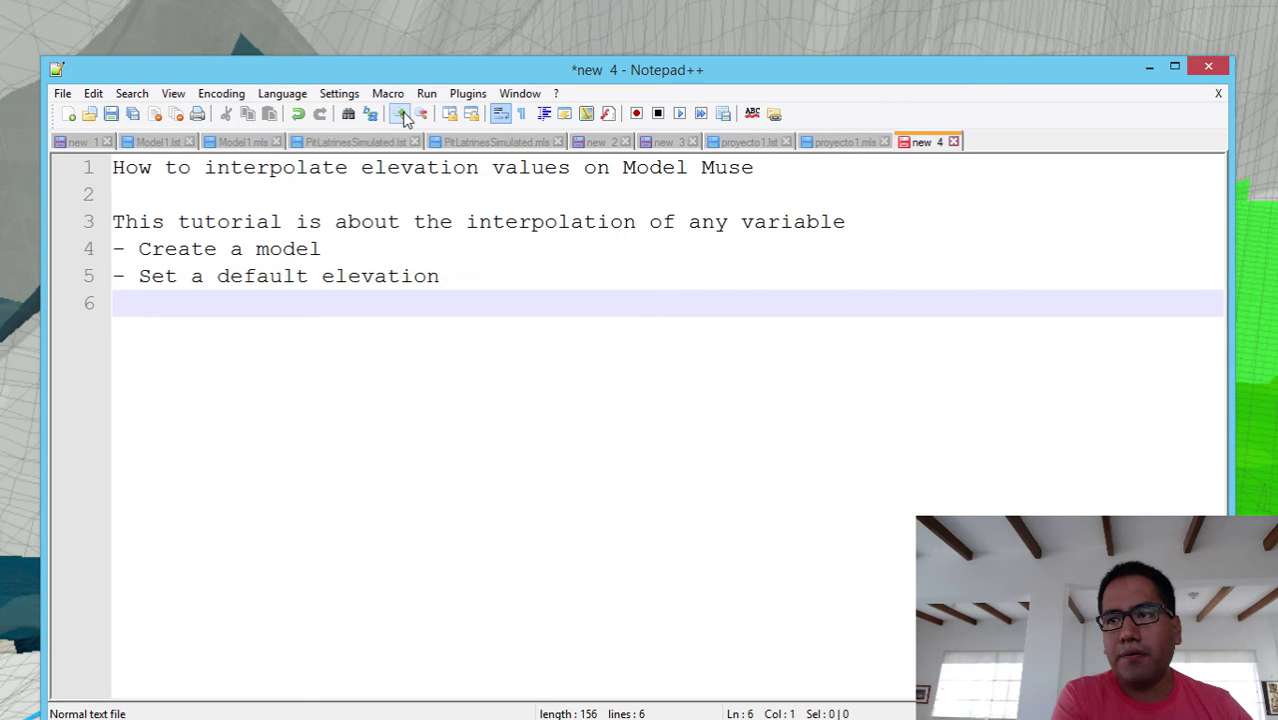
# - Add the line '- Apply elevation points', then switch back to ModelMuse
pyautogui.write('-')
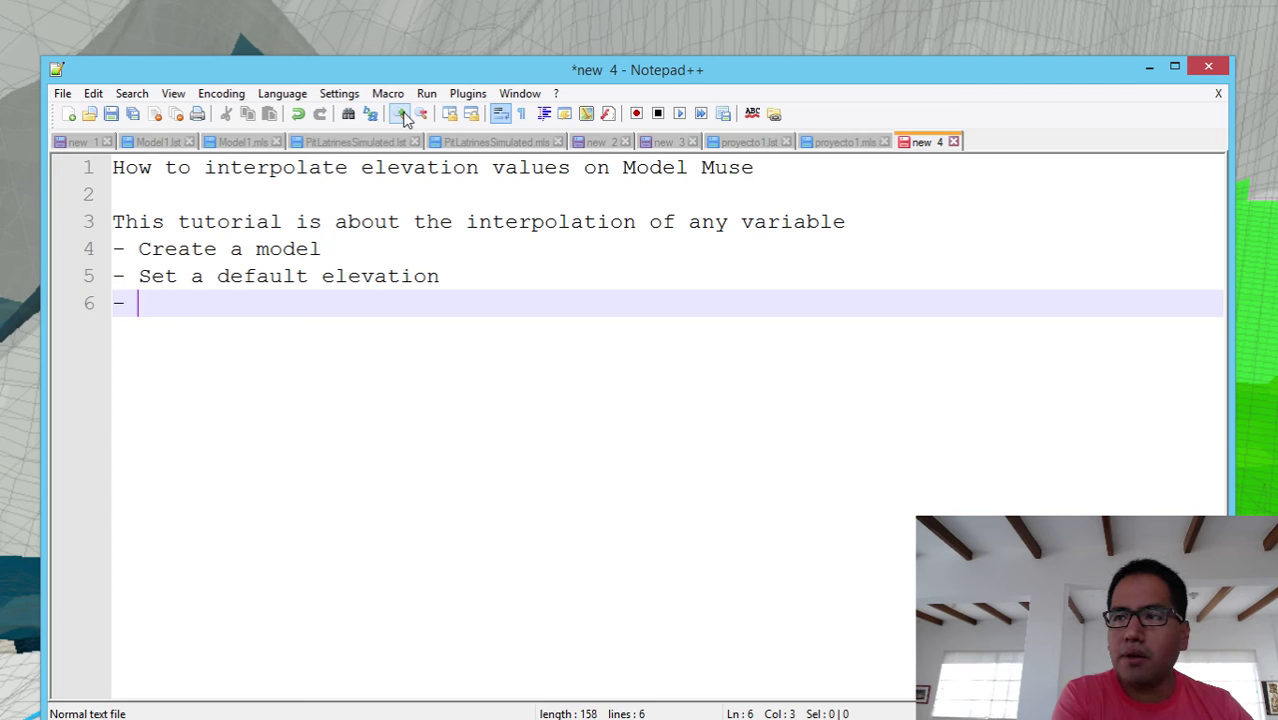
pyautogui.write(' App')
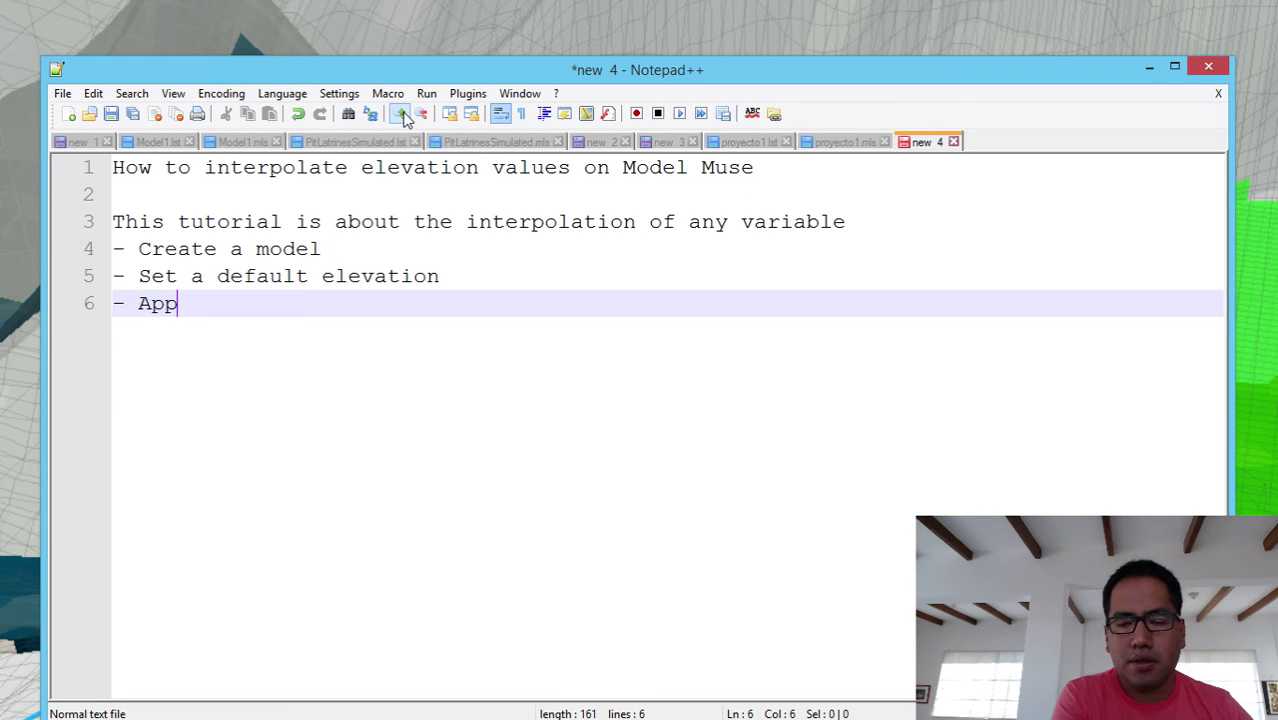
pyautogui.write('ly')
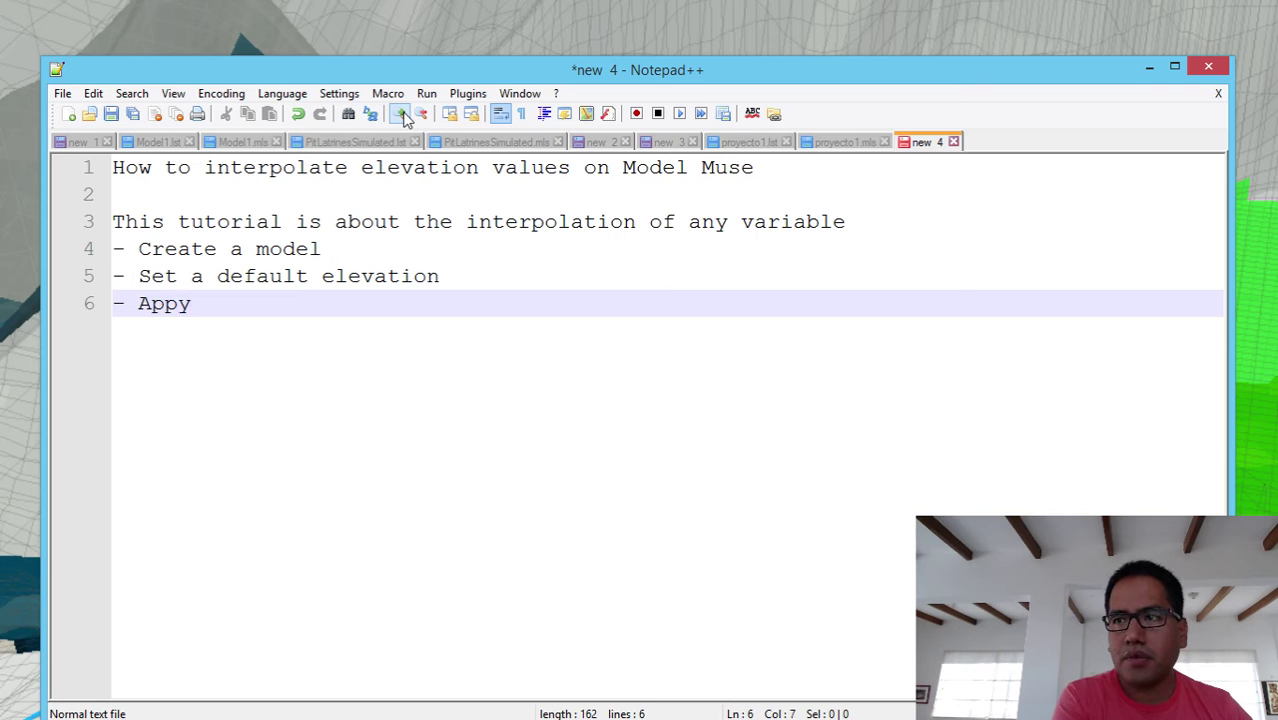
pyautogui.press('BackSpace')
pyautogui.write('ly')
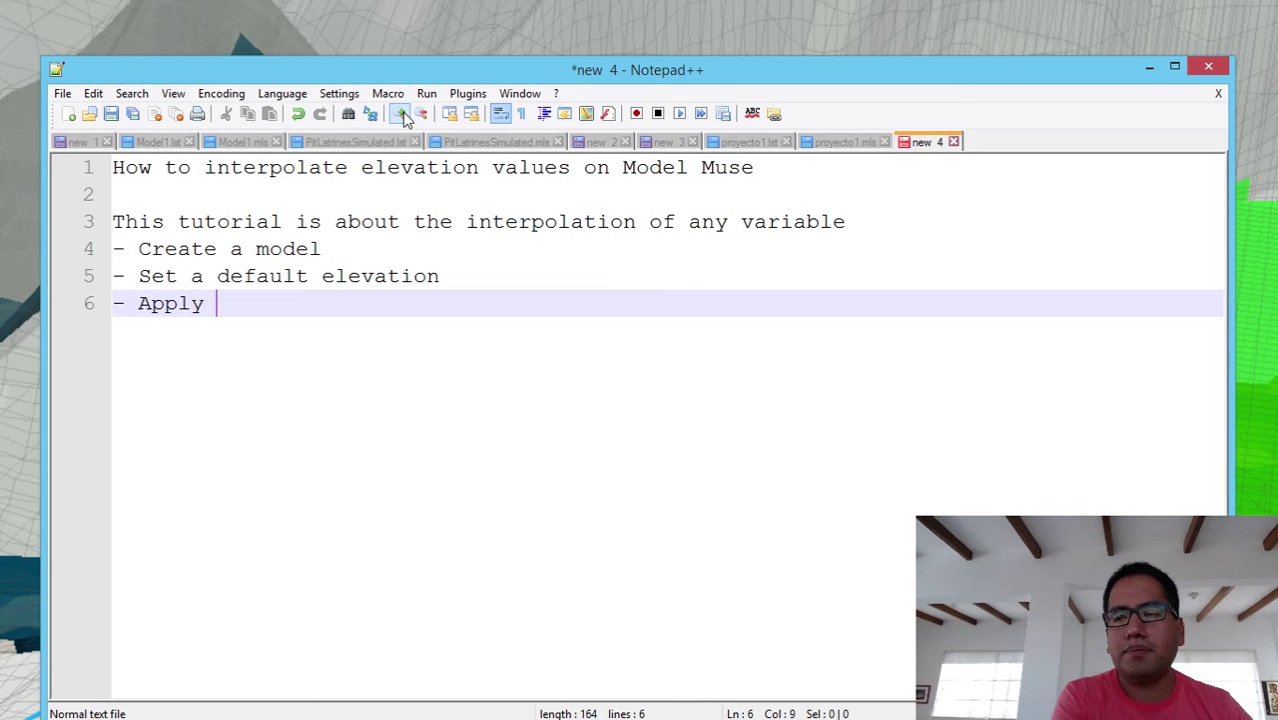
pyautogui.write(' po')
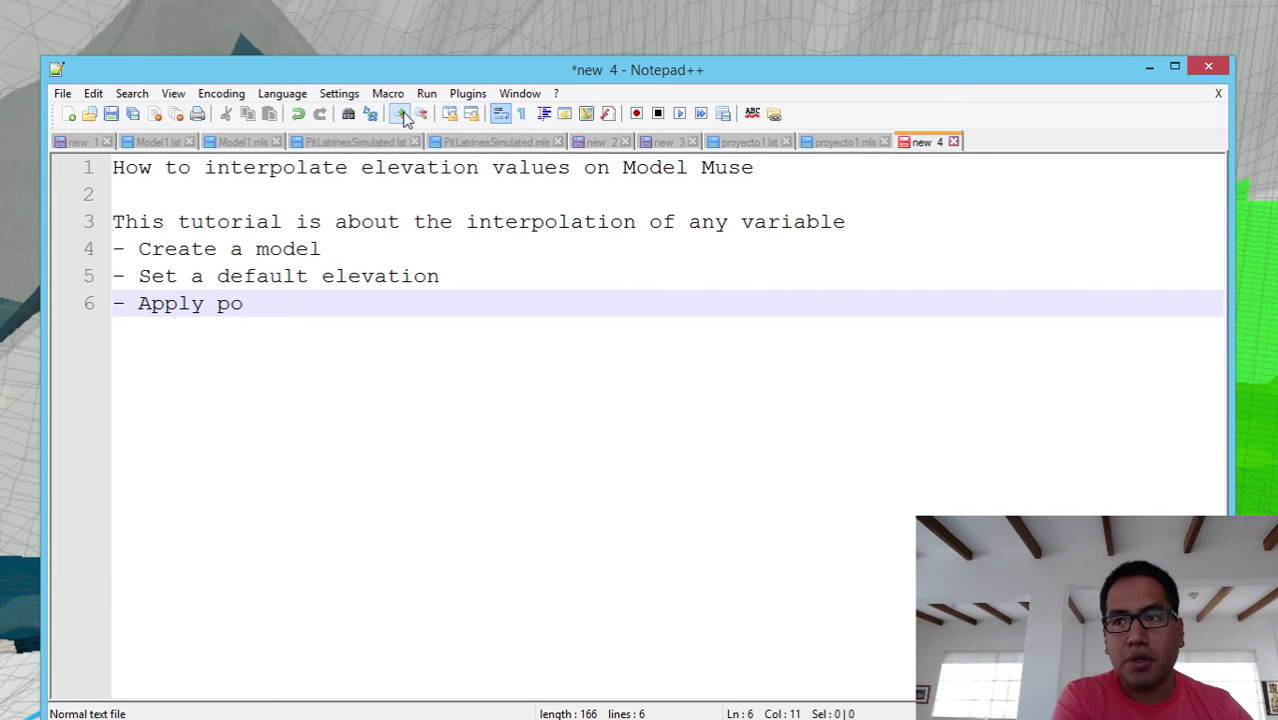
pyautogui.write('int')
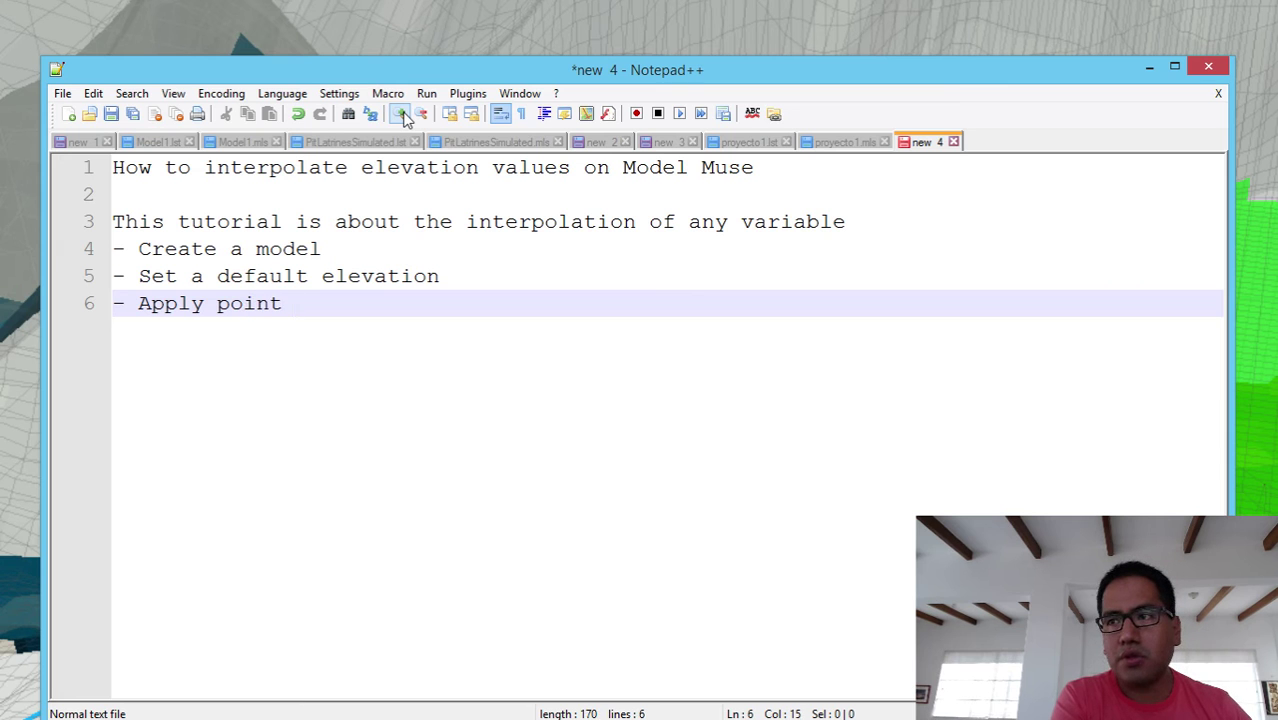
pyautogui.press('BackSpace')
pyautogui.press('BackSpace')
pyautogui.press('BackSpace')
pyautogui.press('BackSpace')
pyautogui.press('BackSpace')
pyautogui.press('BackSpace')
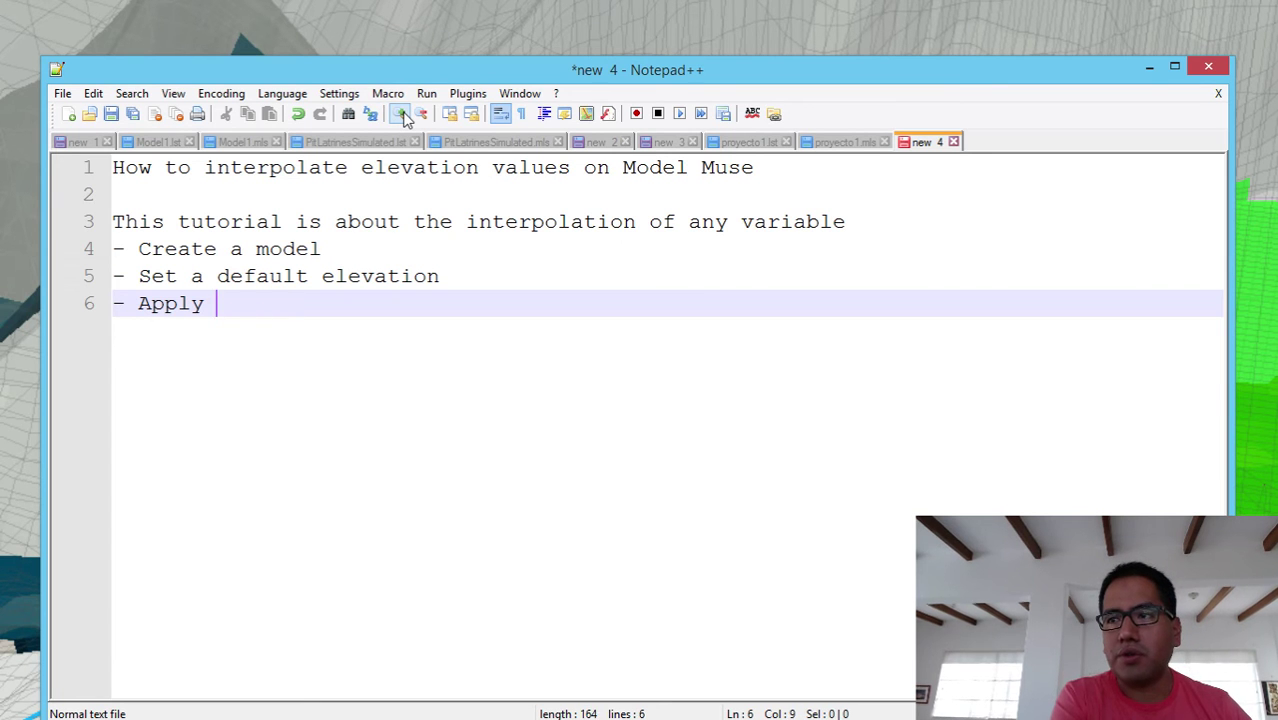
pyautogui.write('ele')
pyautogui.press('Return')
pyautogui.write('ppo')
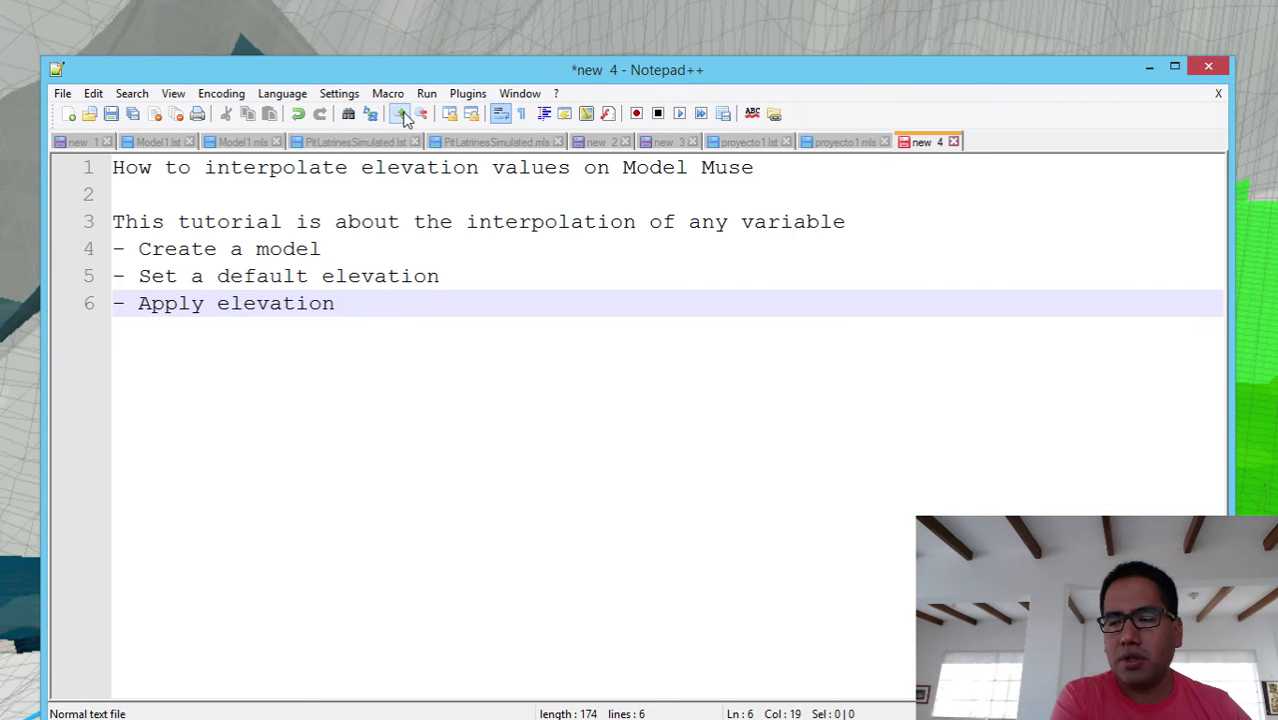
pyautogui.press('BackSpace')
pyautogui.press('BackSpace')
pyautogui.write('oints')
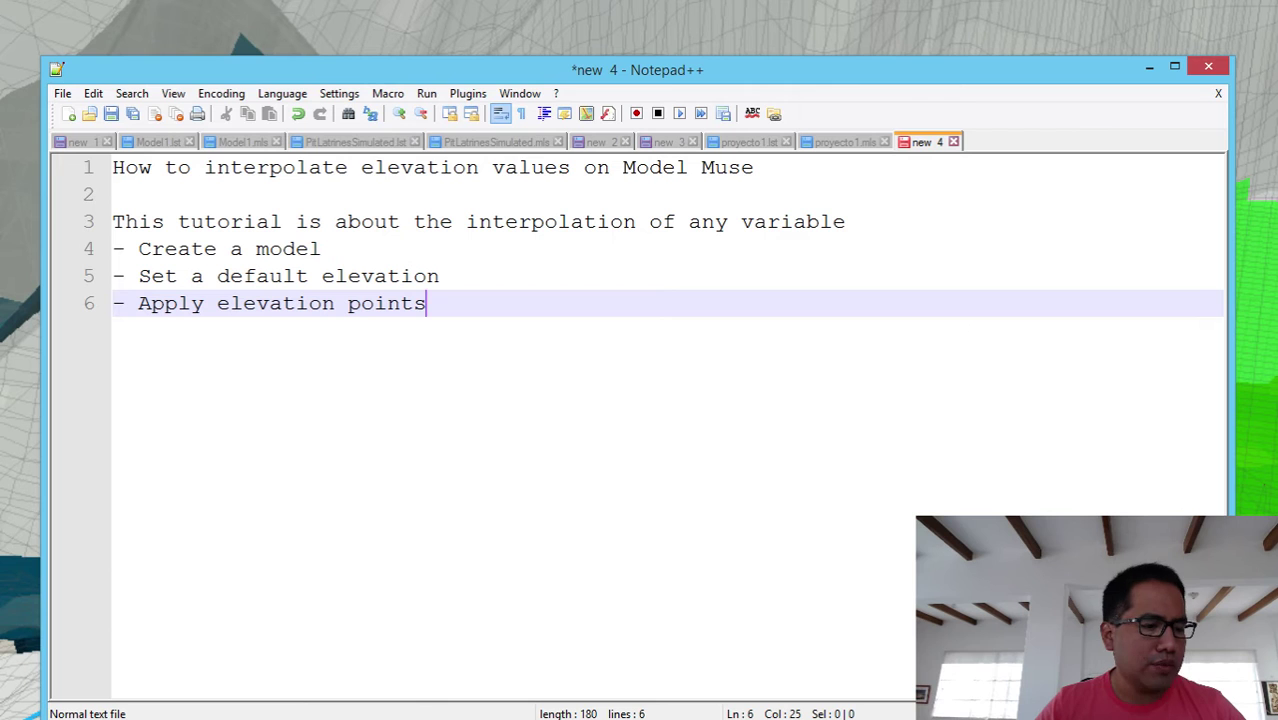
pyautogui.hotkey('alt', 'Tab')
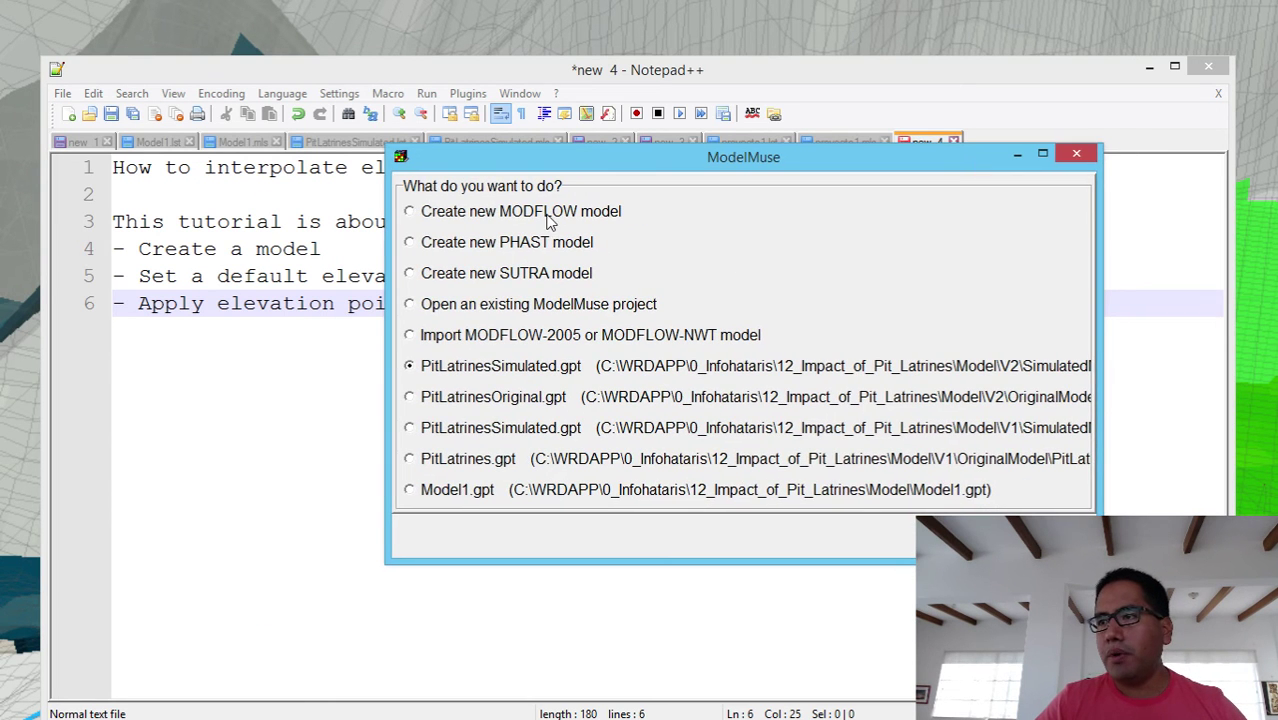
# - Choose Create new MODFLOW model and continue to the Initial Grid page
pyautogui.click(547, 220)
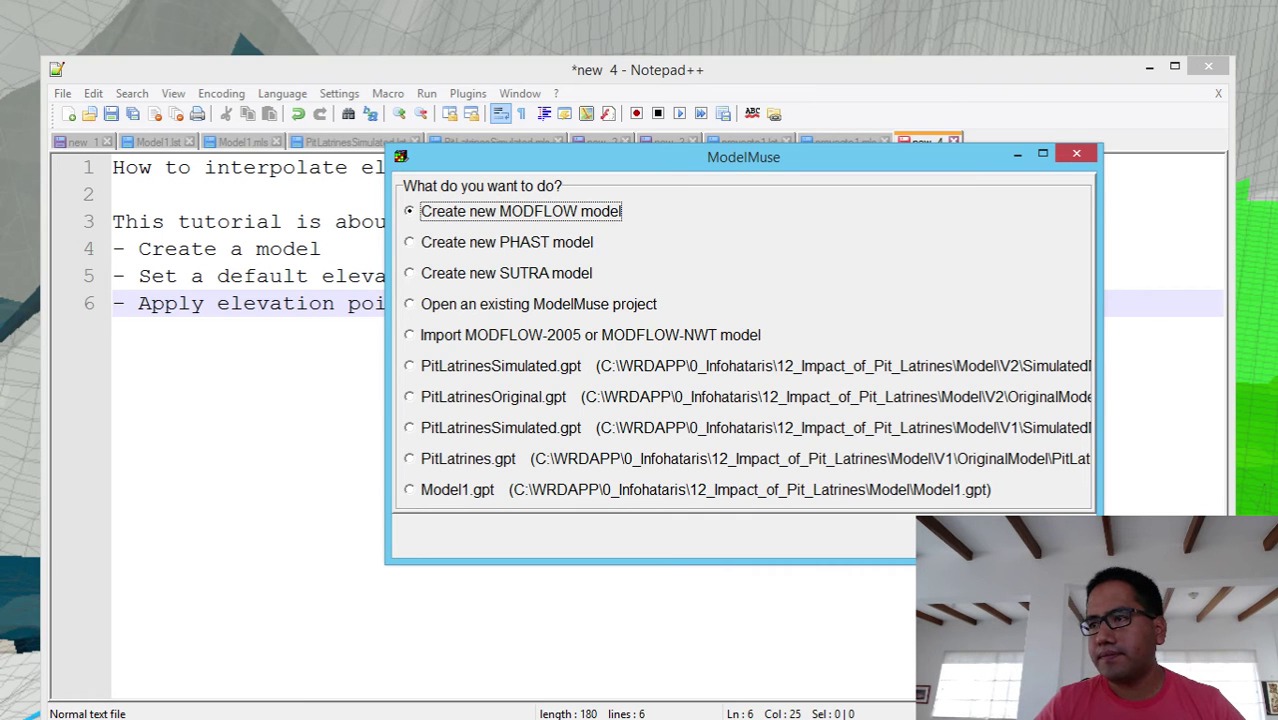
pyautogui.press('Return')
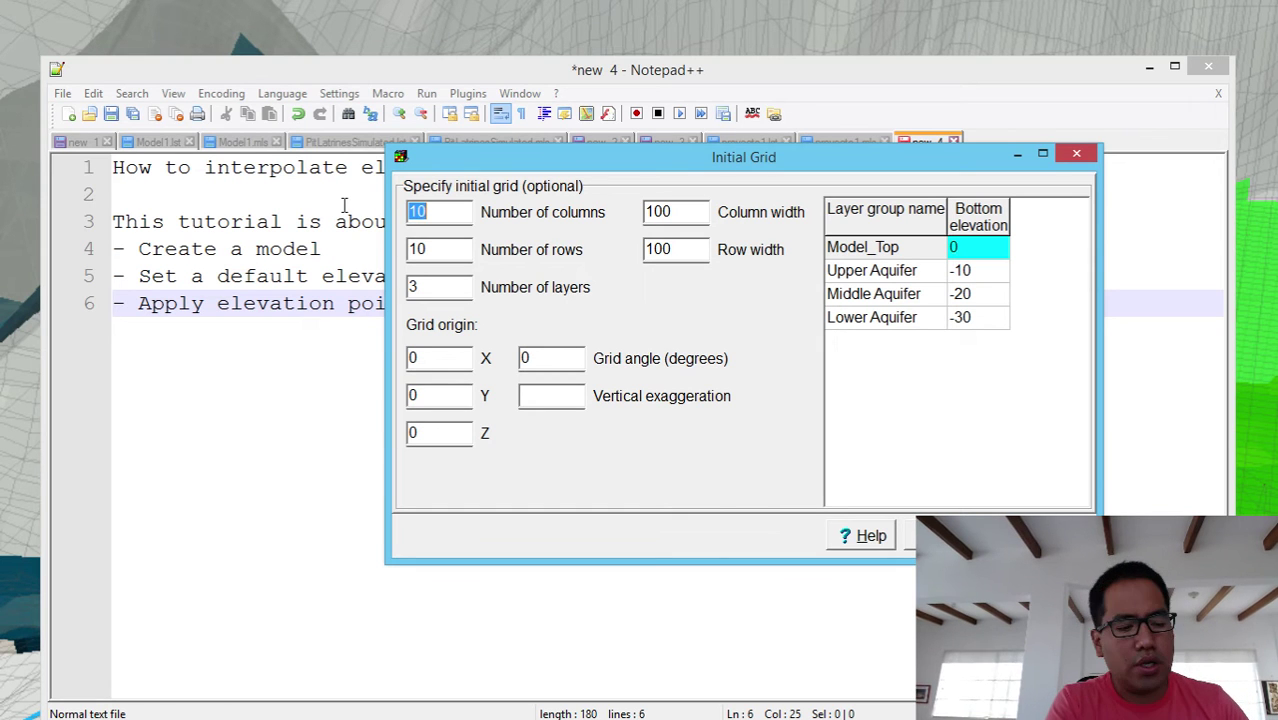
# - Set 60 columns and 60 rows, with column and row widths of 100
pyautogui.write('6')
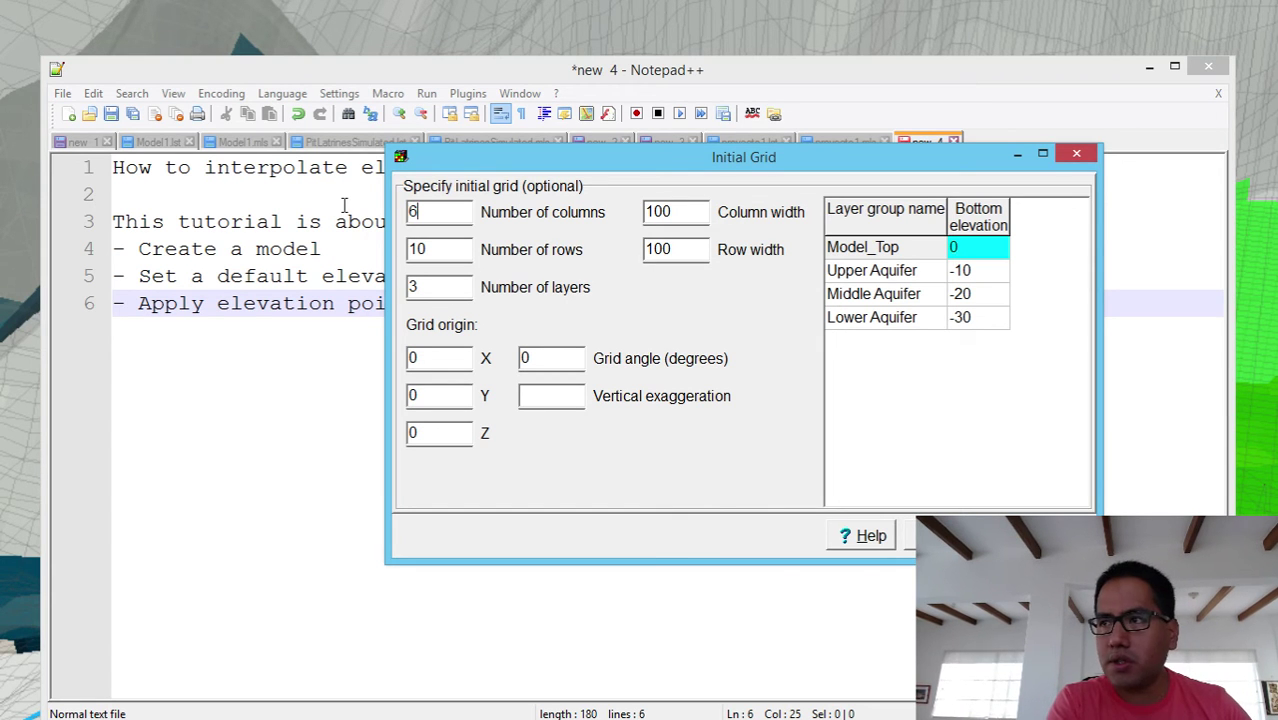
pyautogui.write('0')
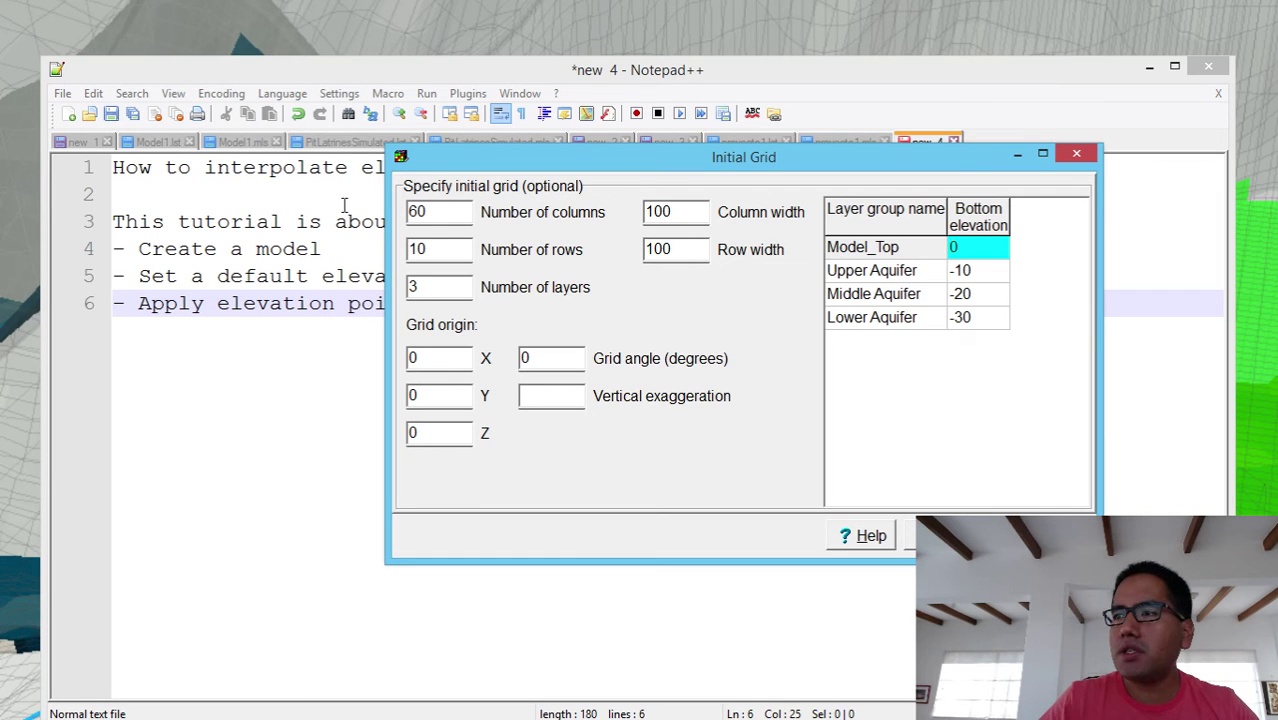
pyautogui.press('Tab')
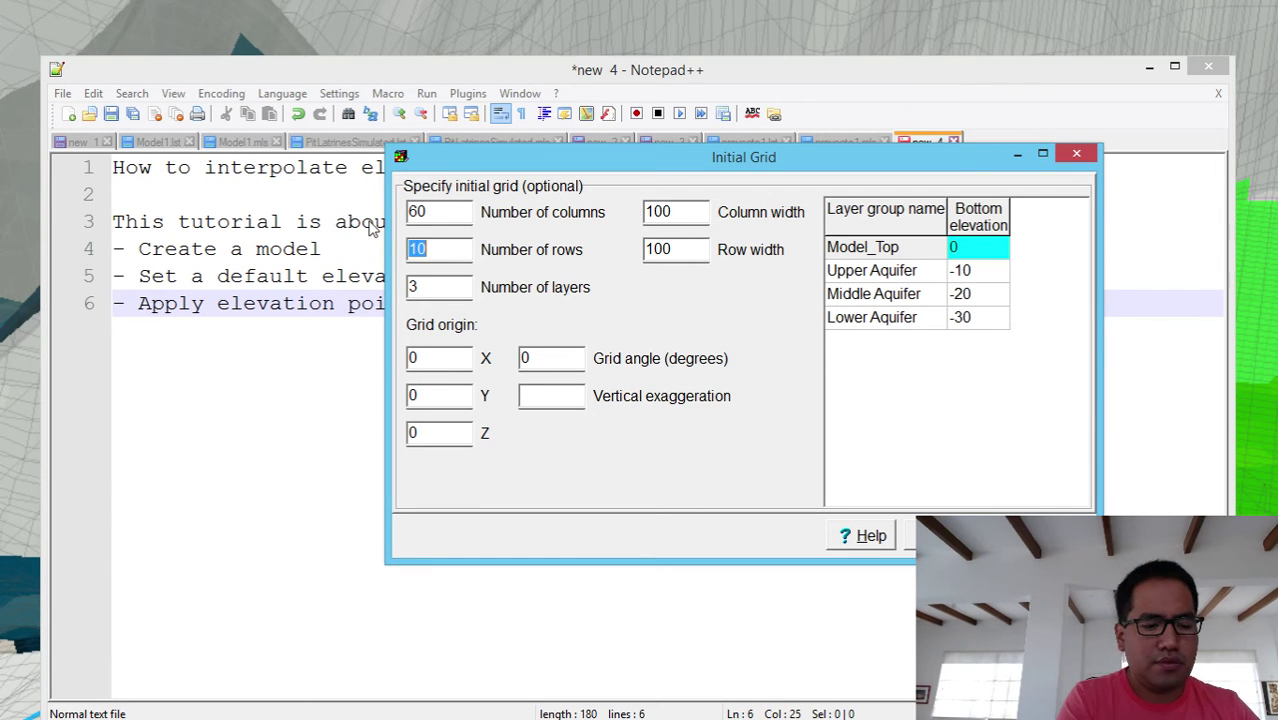
pyautogui.write('60')
pyautogui.press('Tab')
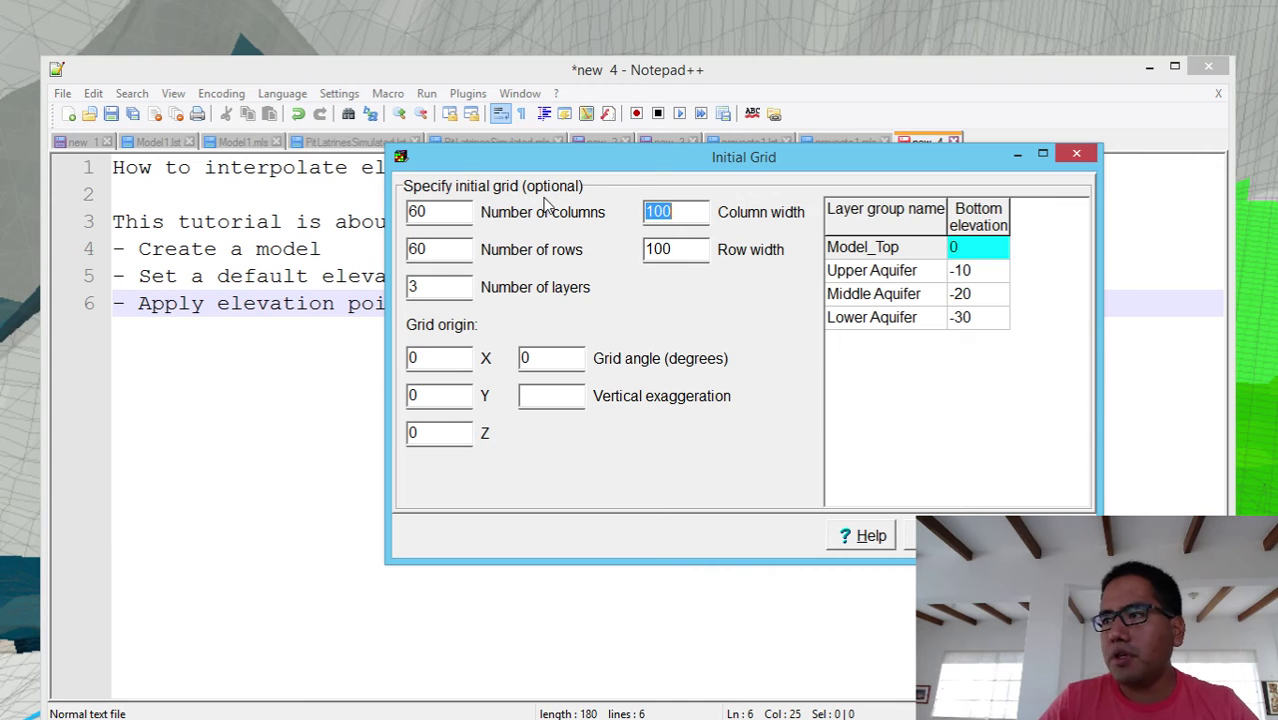
pyautogui.write('50')
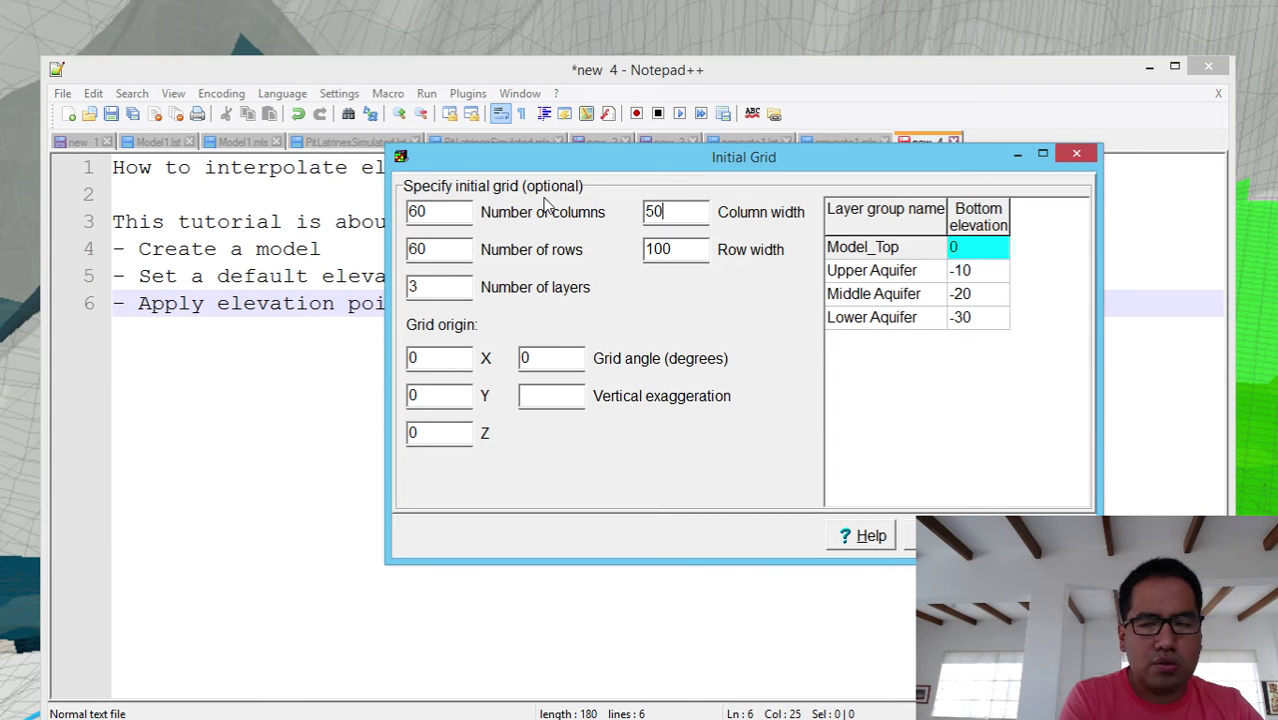
pyautogui.press('Tab')
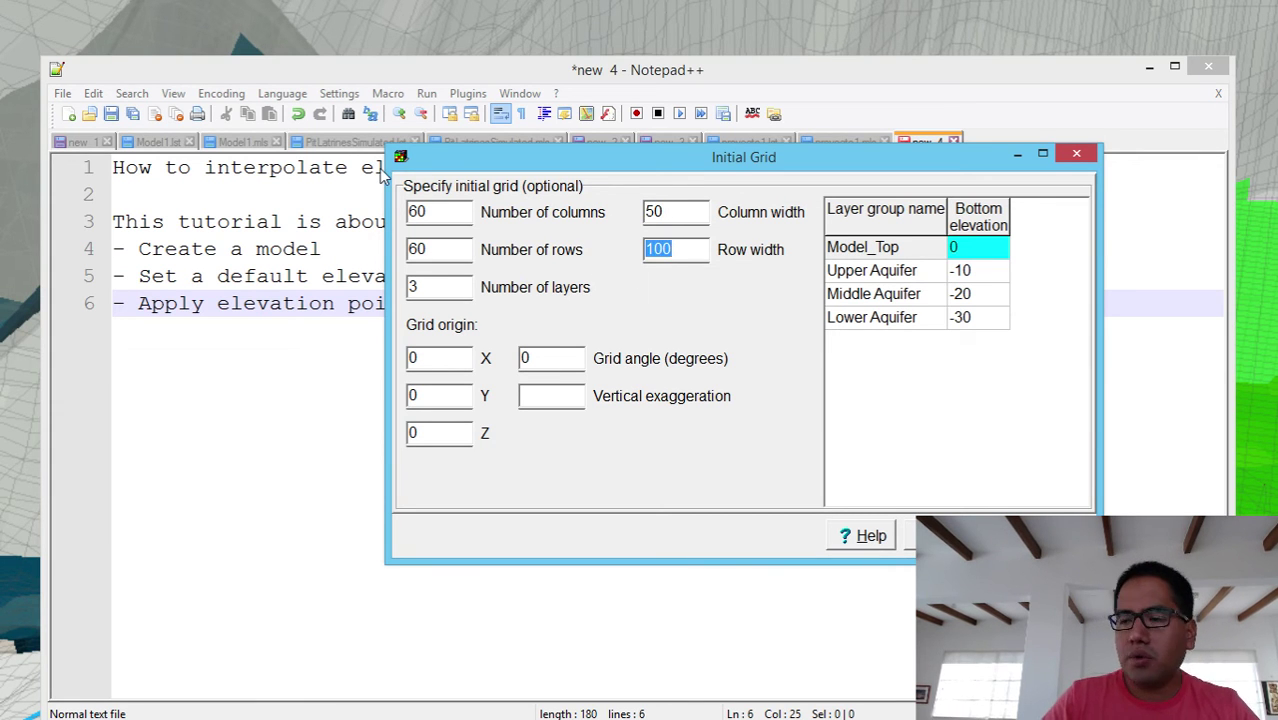
pyautogui.write('50')
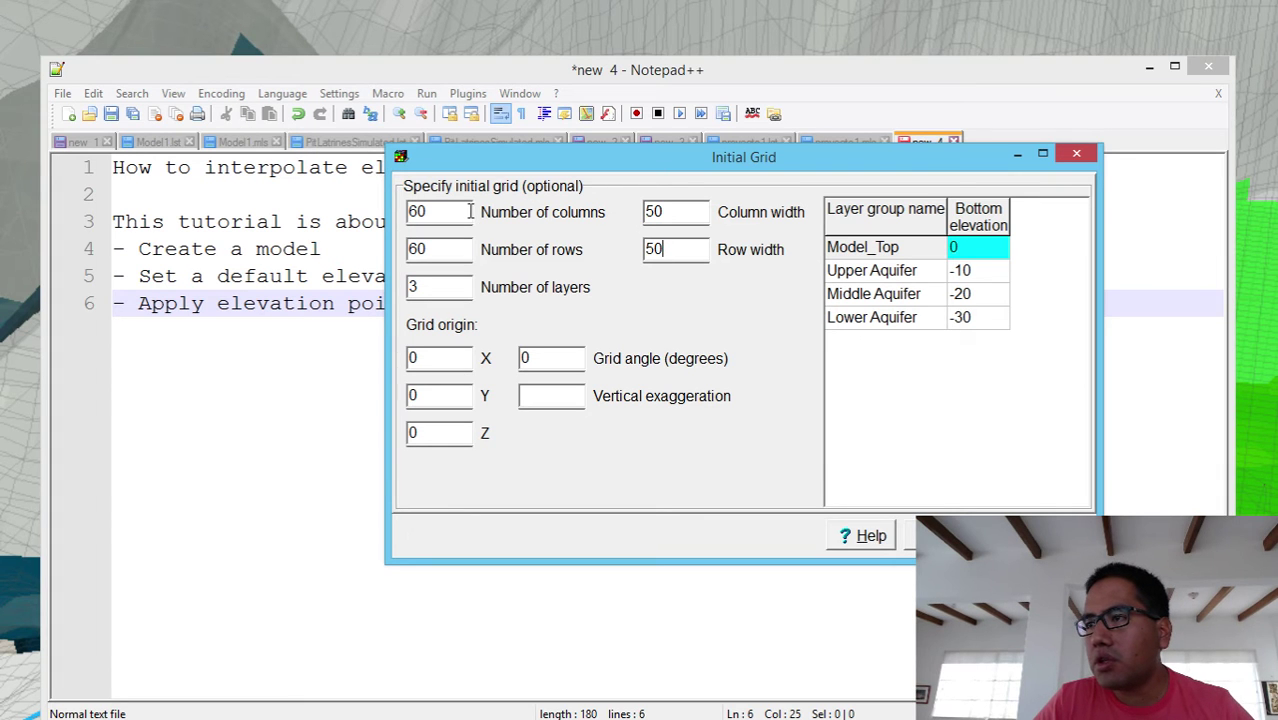
pyautogui.doubleClick(664, 211)
pyautogui.write('1')
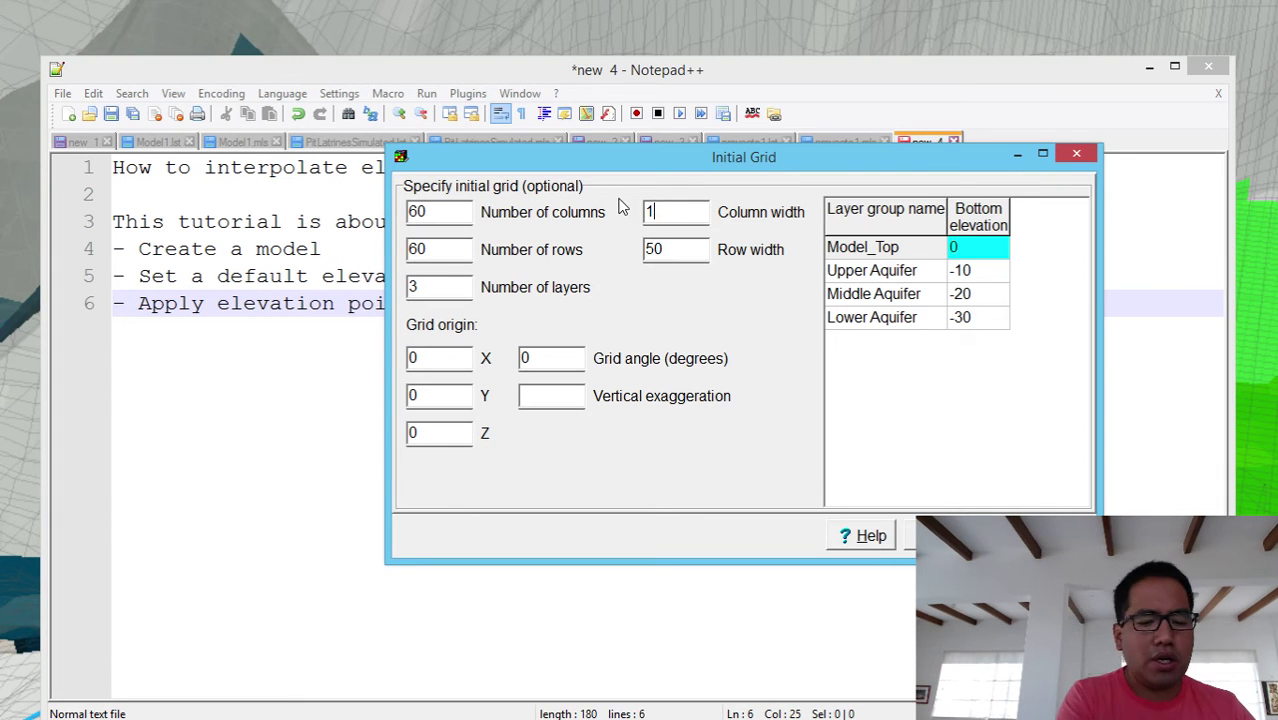
pyautogui.write('00')
pyautogui.doubleClick(665, 249)
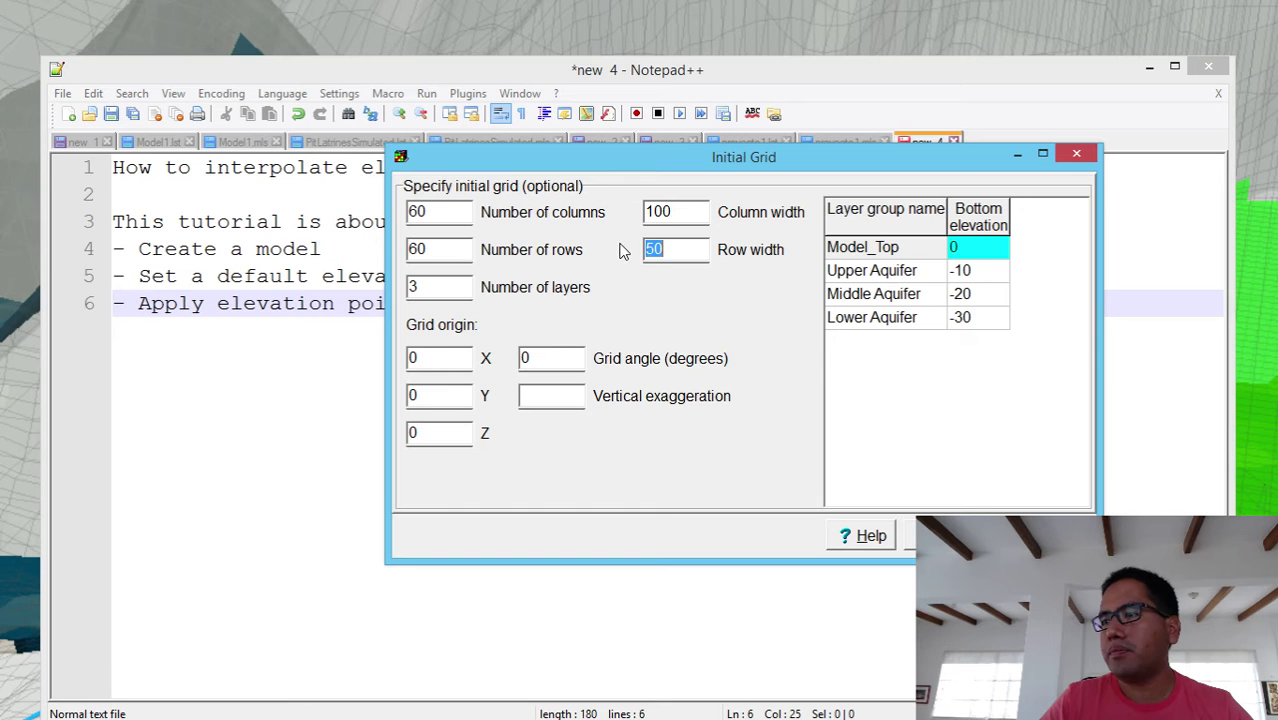
pyautogui.write('100')
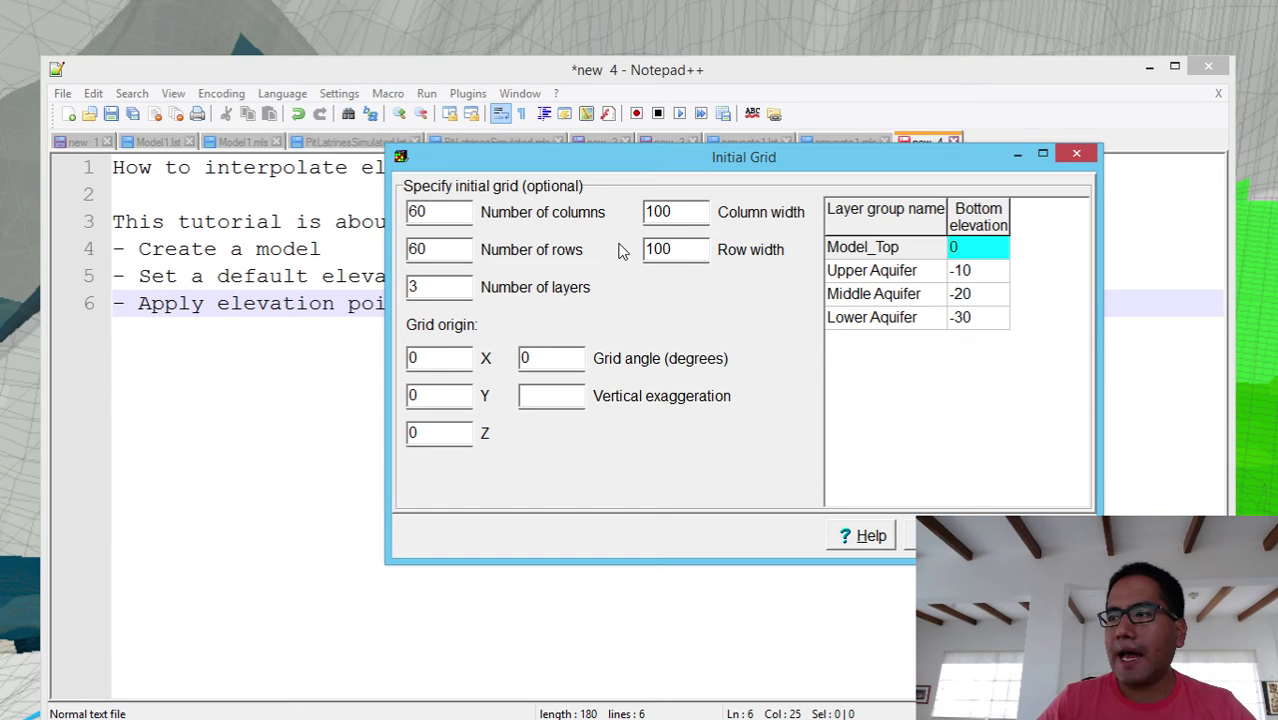
# - Reduce the number of layers to 2
pyautogui.click(957, 253)
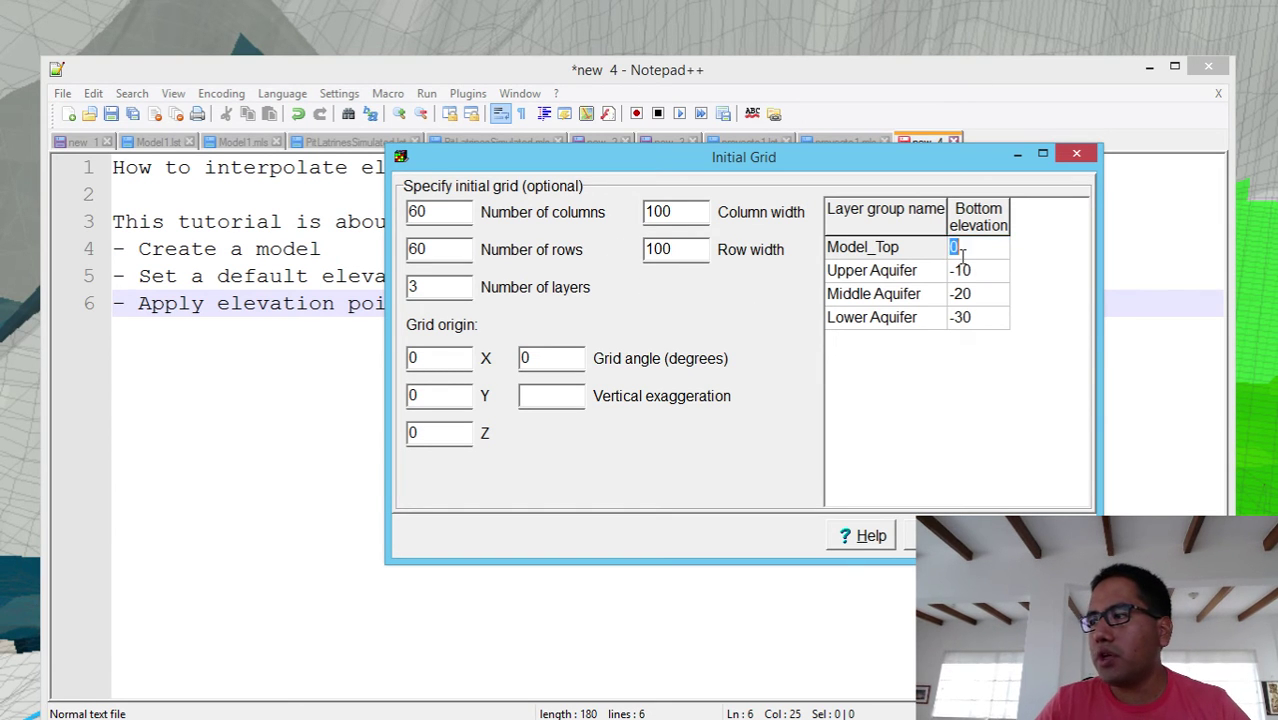
pyautogui.doubleClick(425, 292)
pyautogui.write('2')
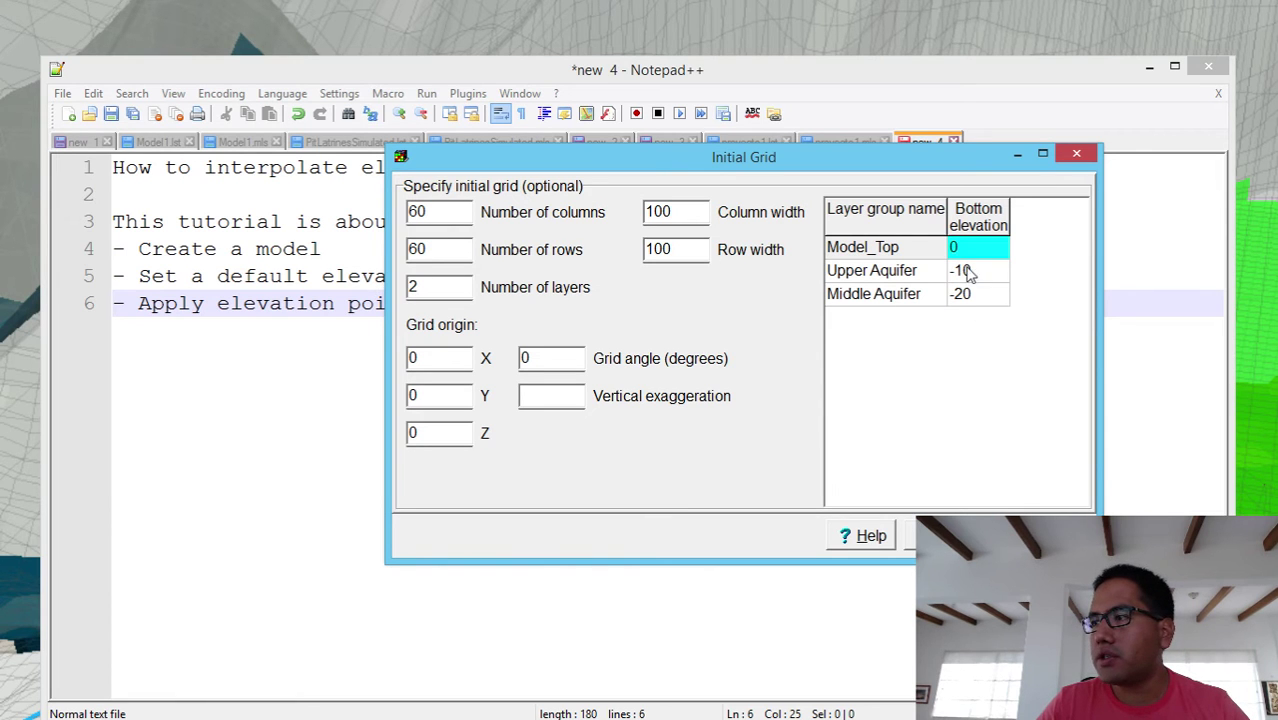
pyautogui.click(980, 265)
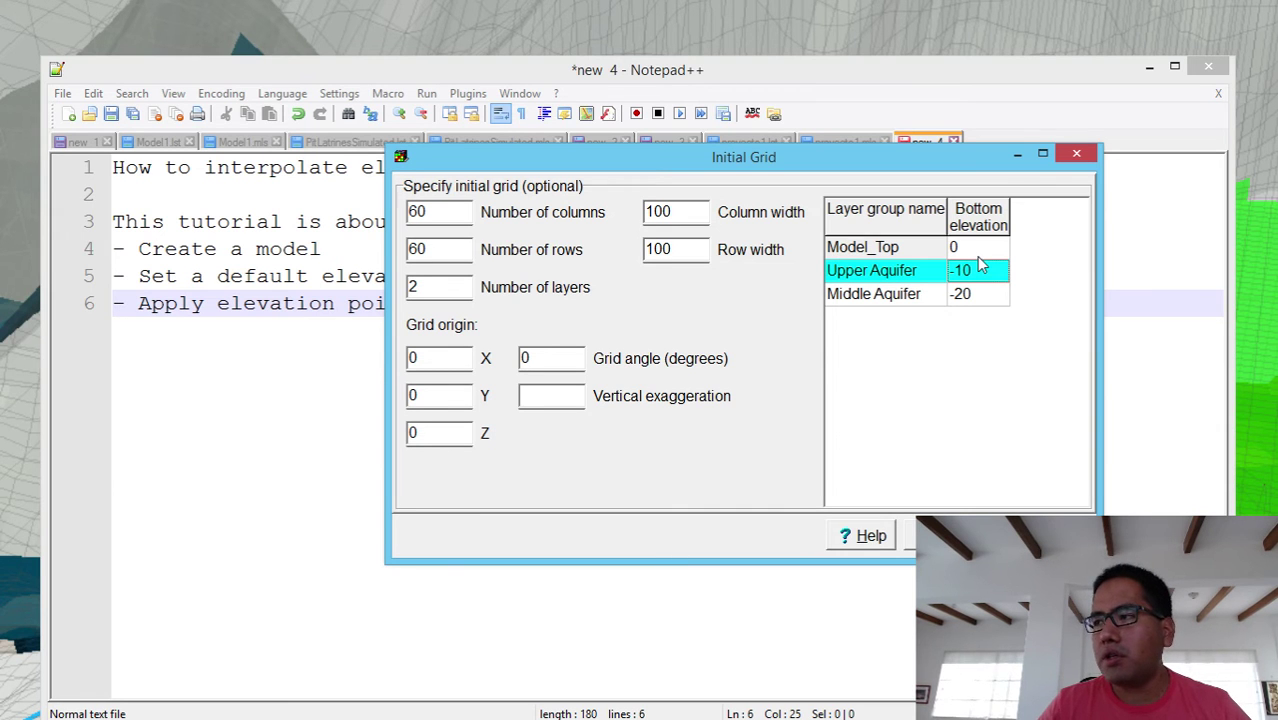
# - Rename the Upper Aquifer layer group to Quaternary
pyautogui.click(928, 280)
pyautogui.click(925, 272)
pyautogui.doubleClick(924, 268)
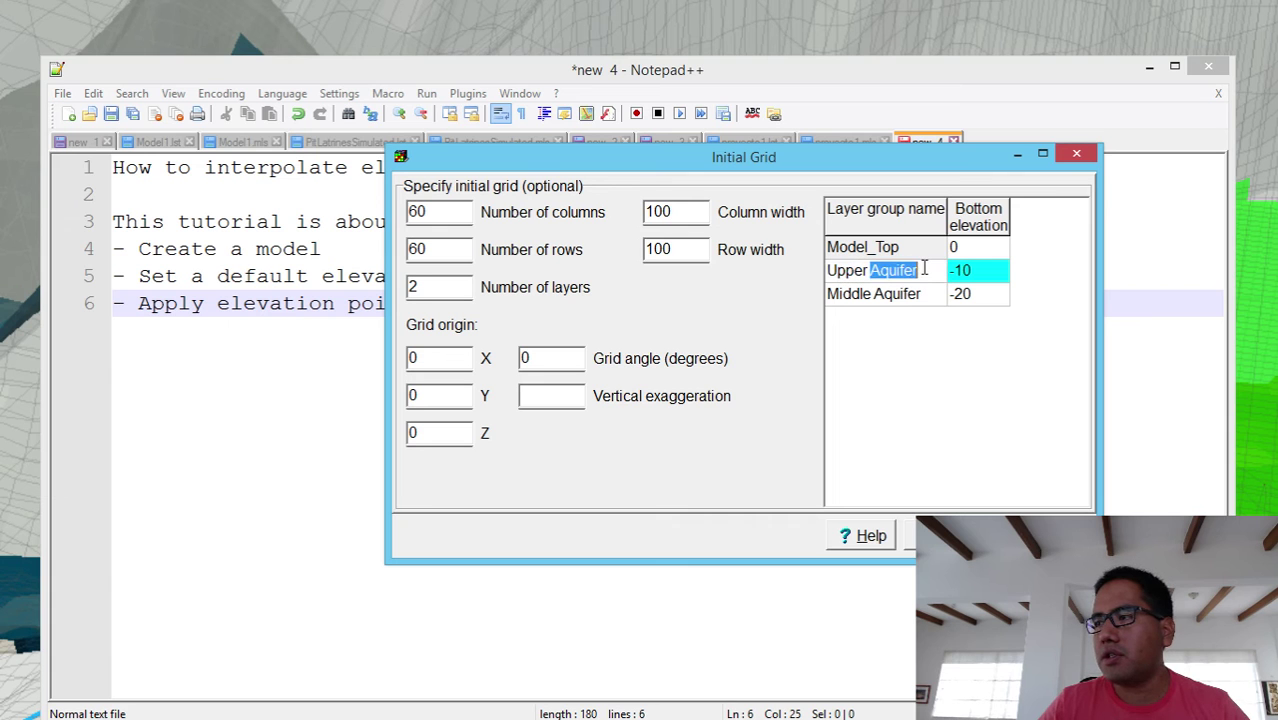
pyautogui.moveTo(924, 270); pyautogui.dragTo(793, 265)
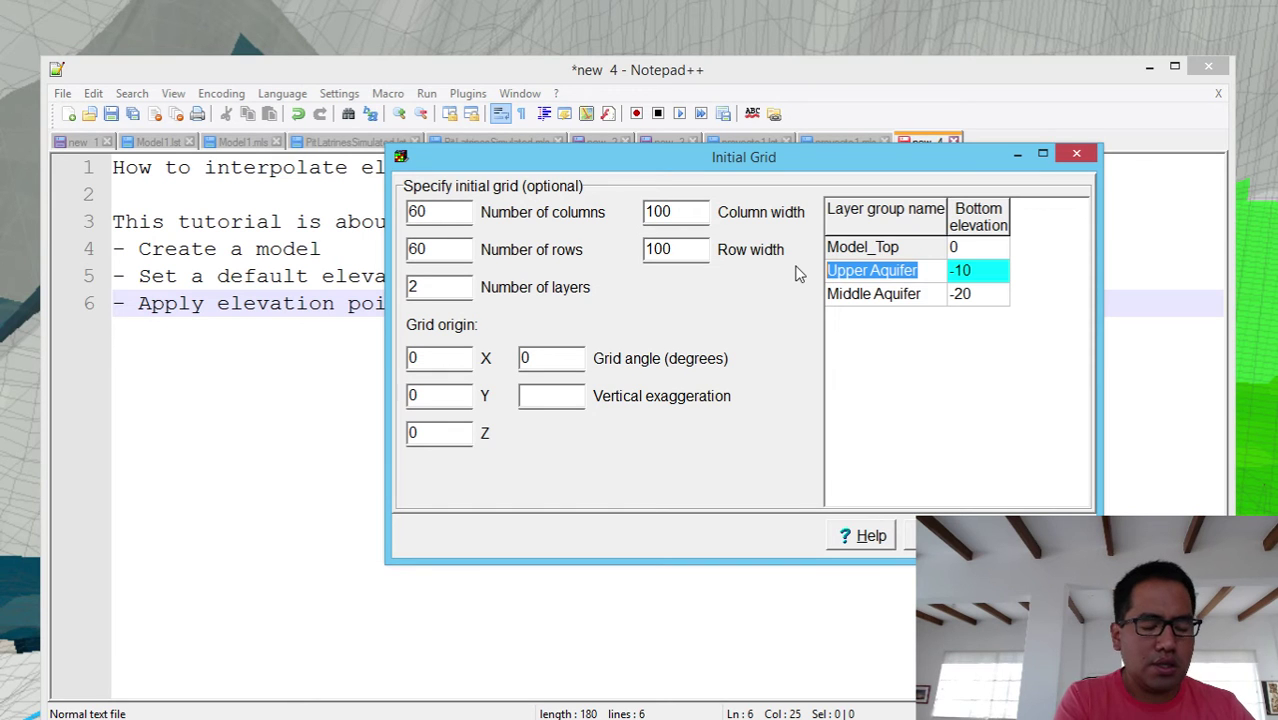
pyautogui.press('BackSpace')
pyautogui.write('Qu')
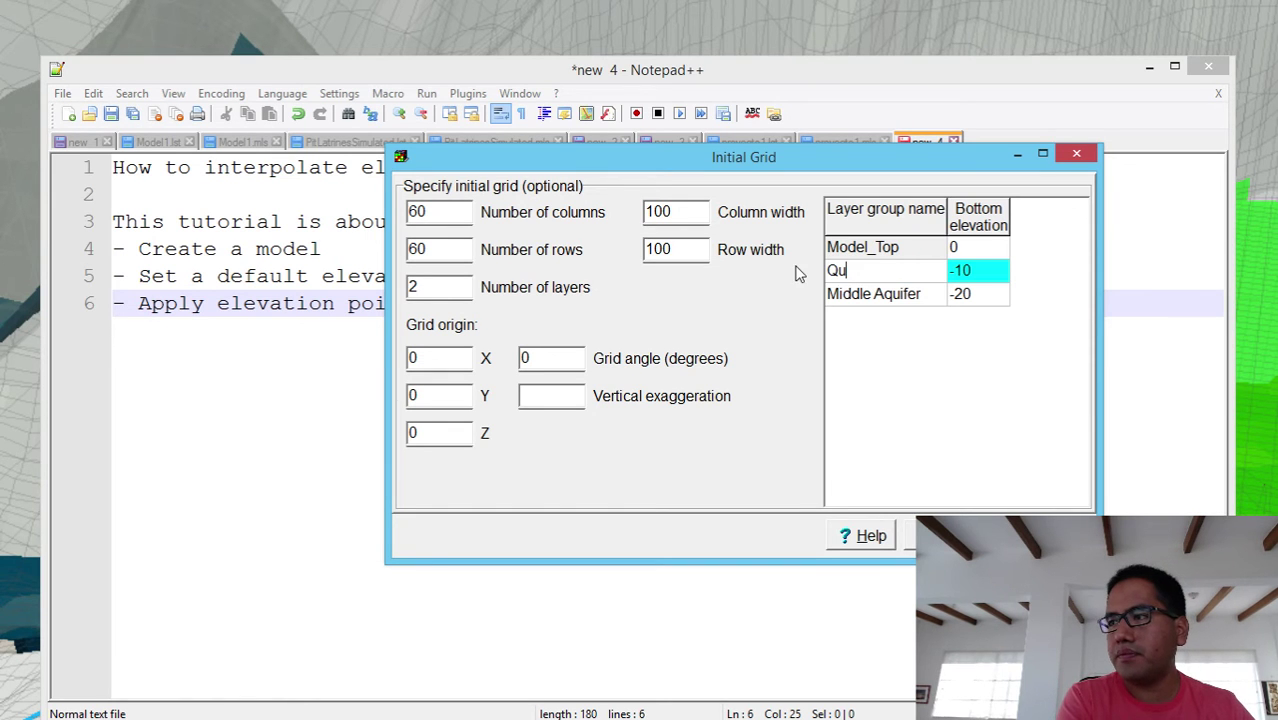
pyautogui.write('aternary')
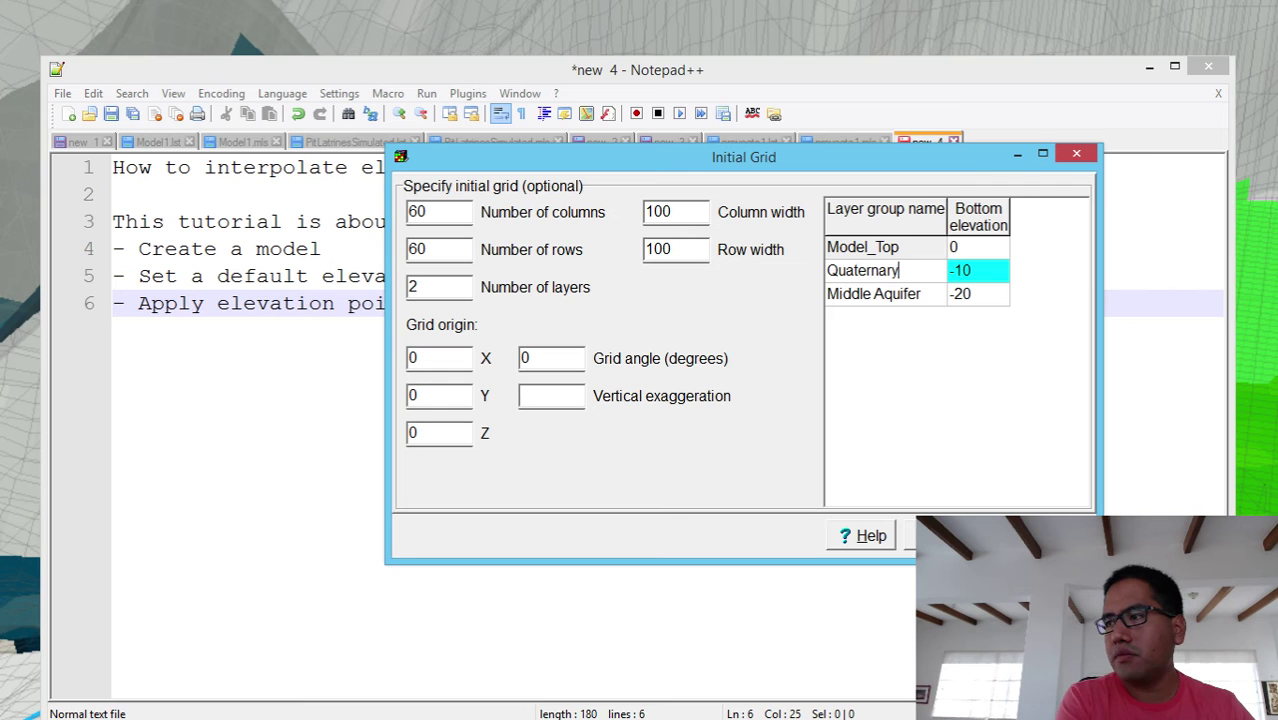
# - Rename the Middle Aquifer layer group to WeatheredRock
pyautogui.click(916, 300)
pyautogui.click(924, 295)
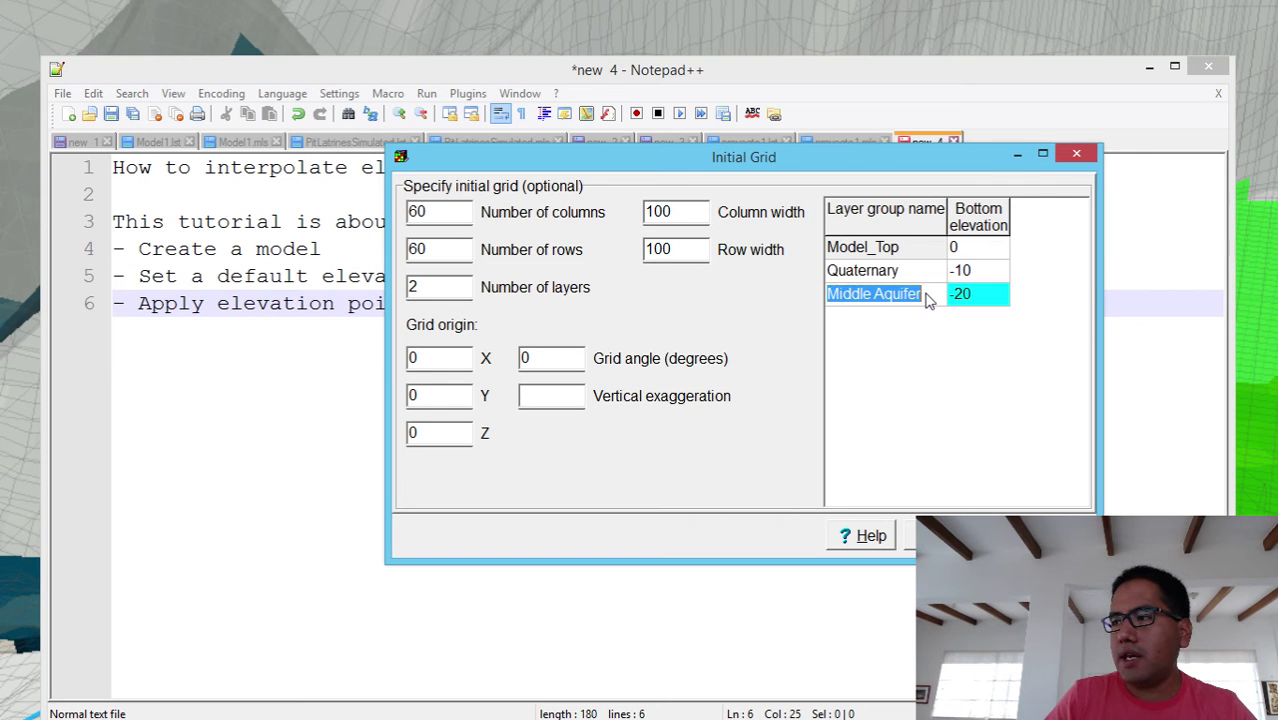
pyautogui.doubleClick(926, 293)
pyautogui.moveTo(927, 293); pyautogui.dragTo(808, 290)
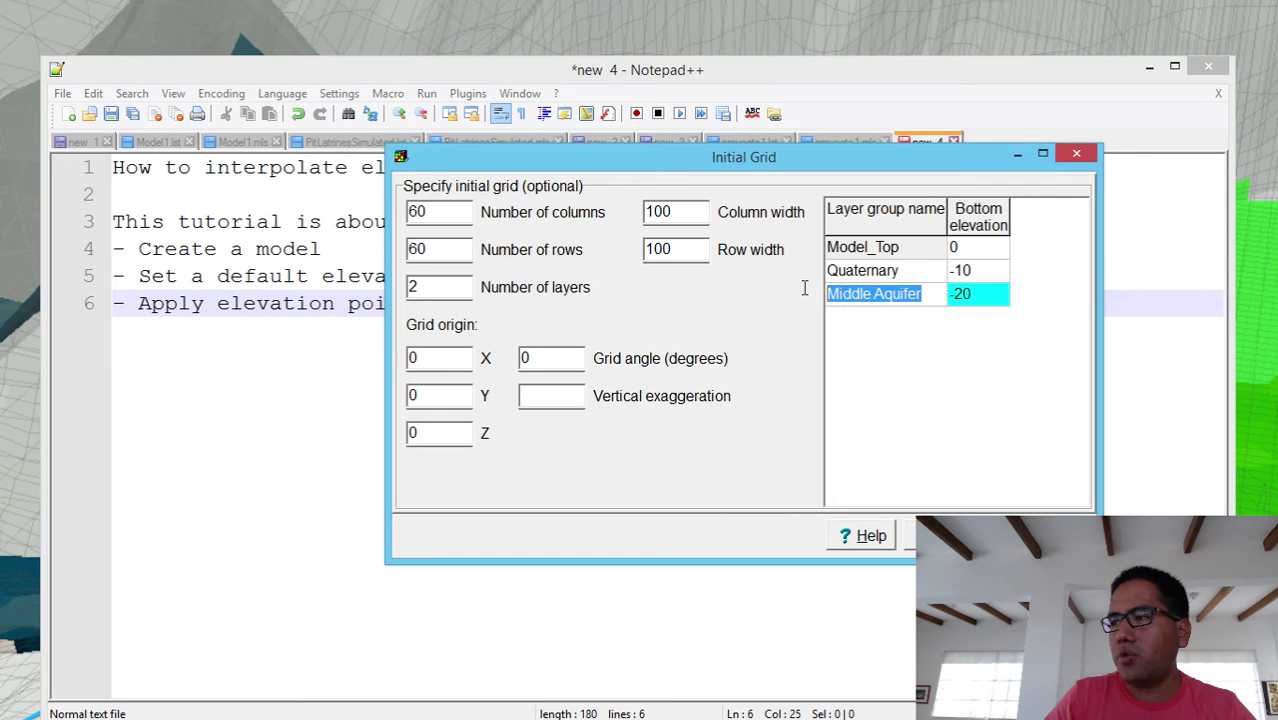
pyautogui.write('Wha')
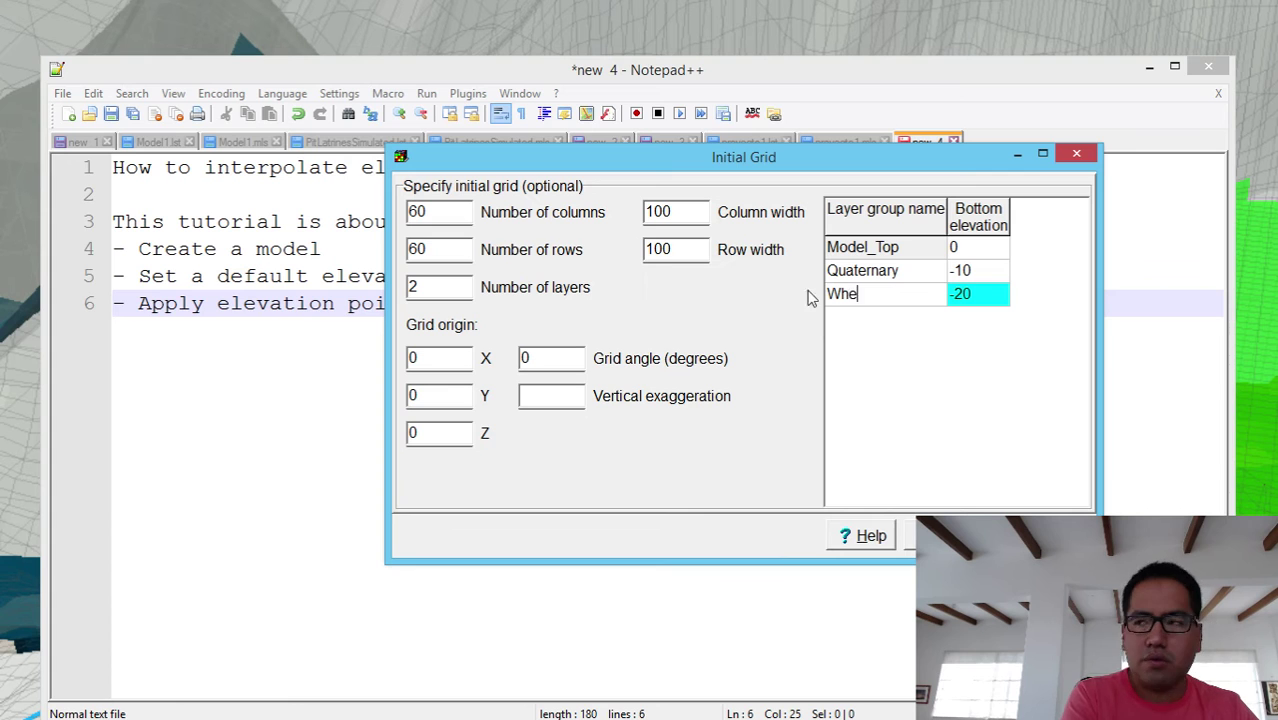
pyautogui.press('BackSpace')
pyautogui.press('BackSpace')
pyautogui.press('BackSpace')
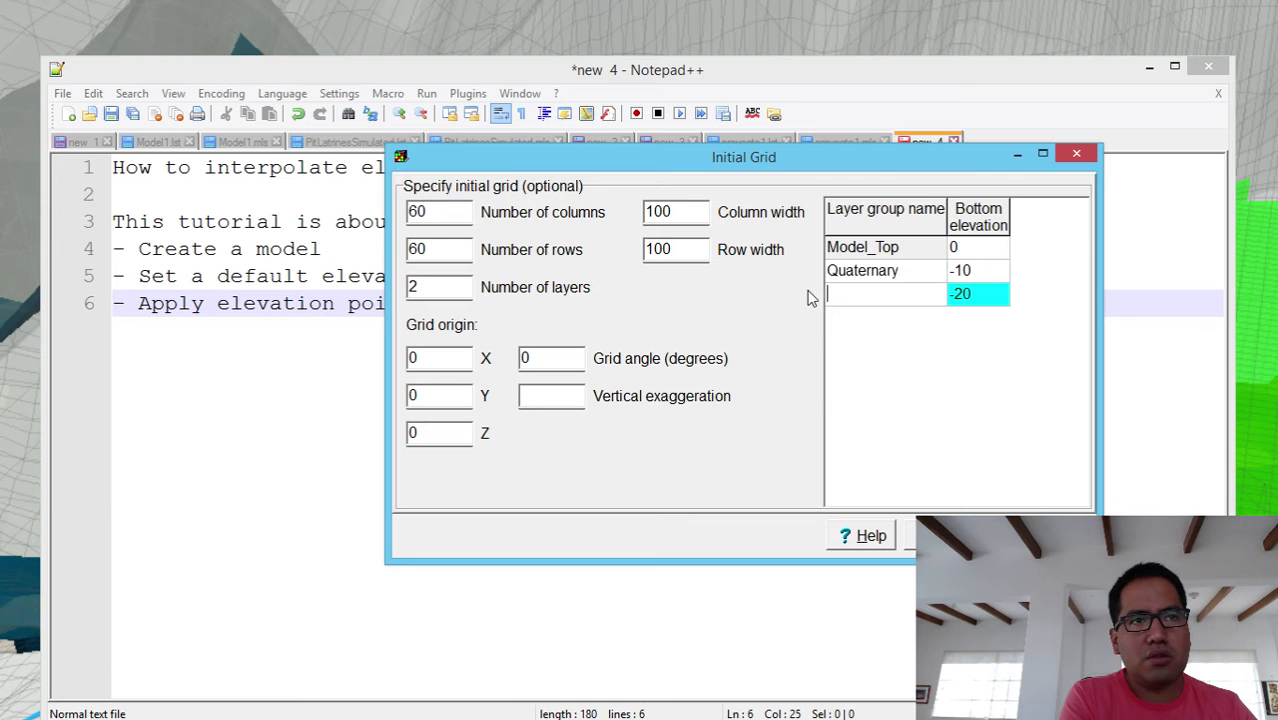
pyautogui.press('BackSpace')
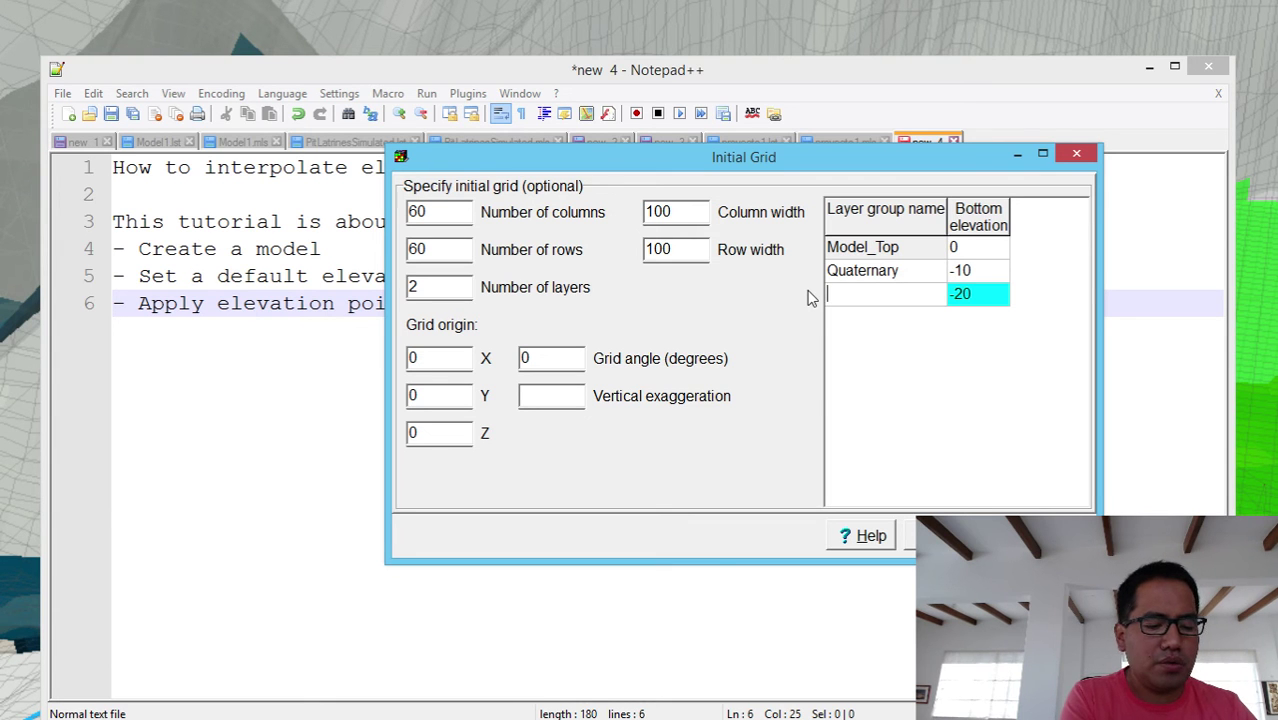
pyautogui.write('Weathered')
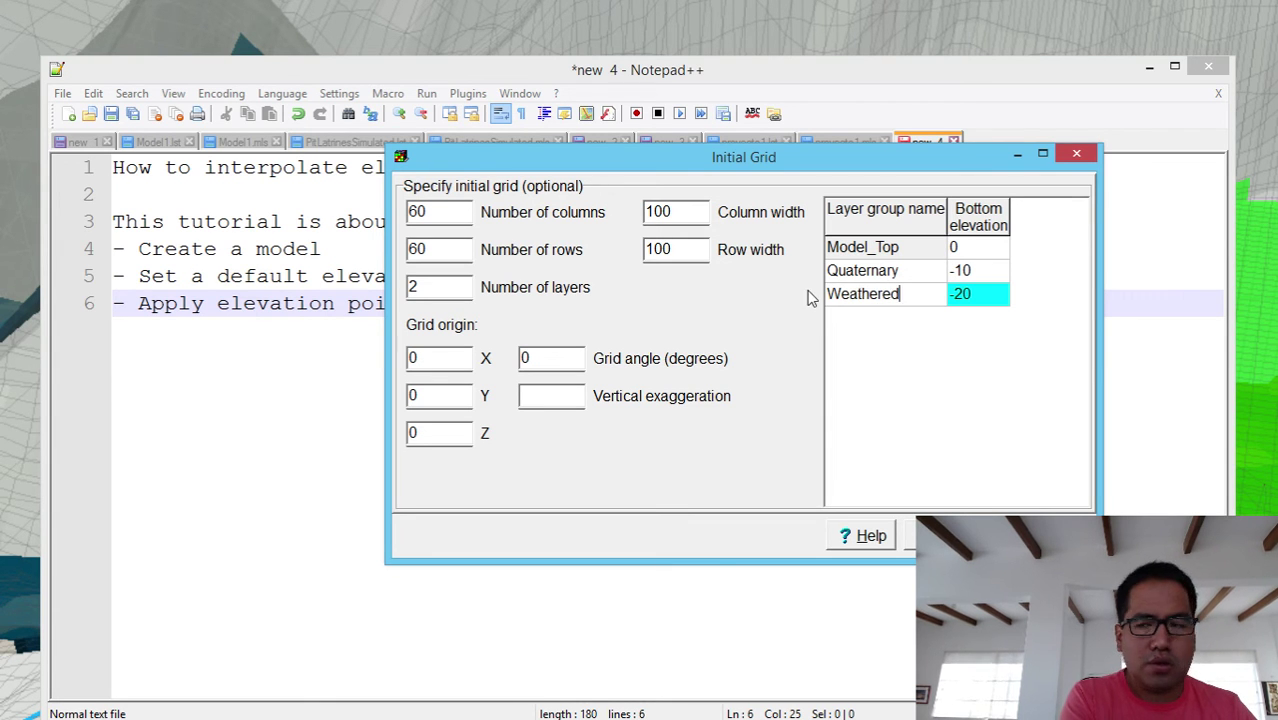
pyautogui.write('Rock')
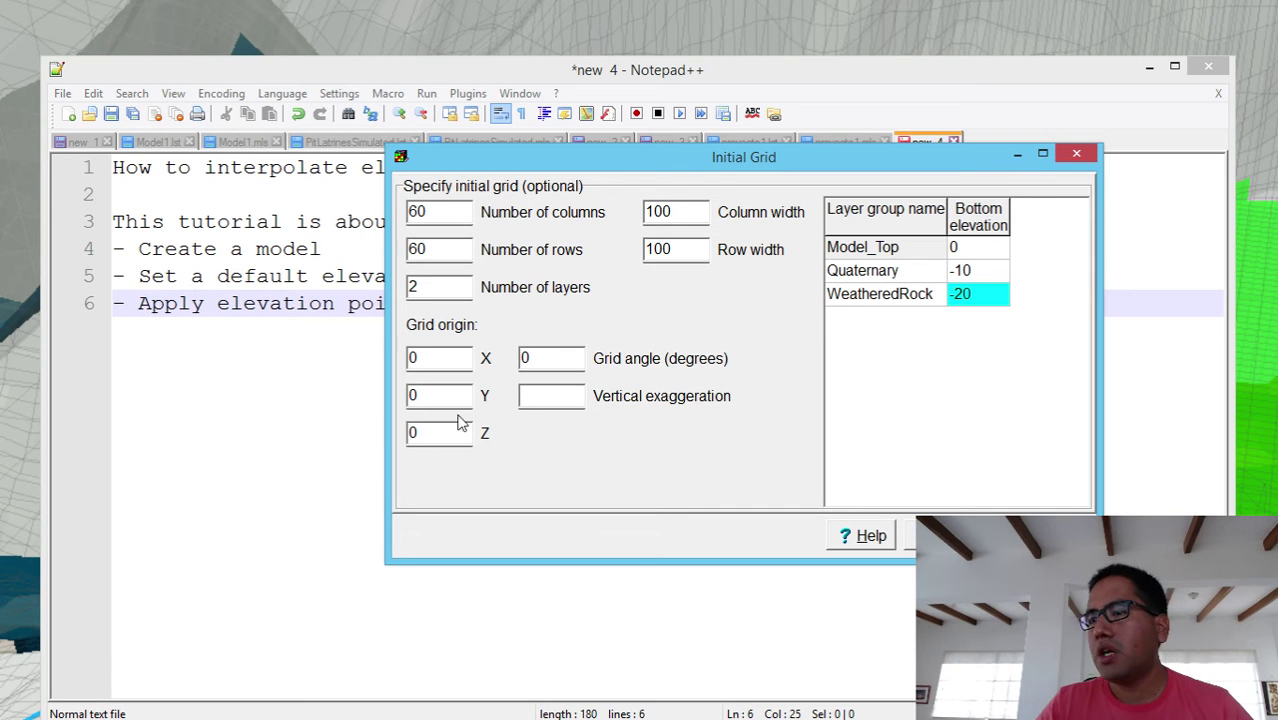
pyautogui.click(418, 352)
# - Set the grid origin to X 1000, Y 1000 and vertical exaggeration to 5
pyautogui.write('10')
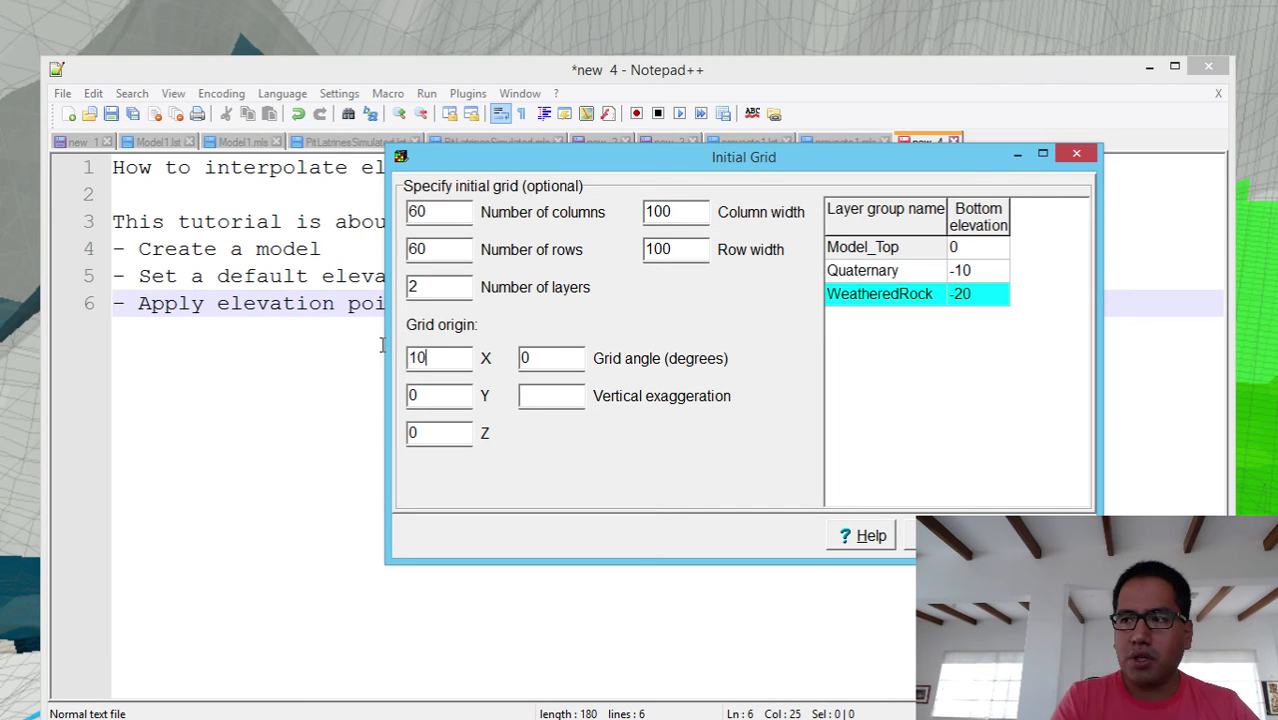
pyautogui.write('00')
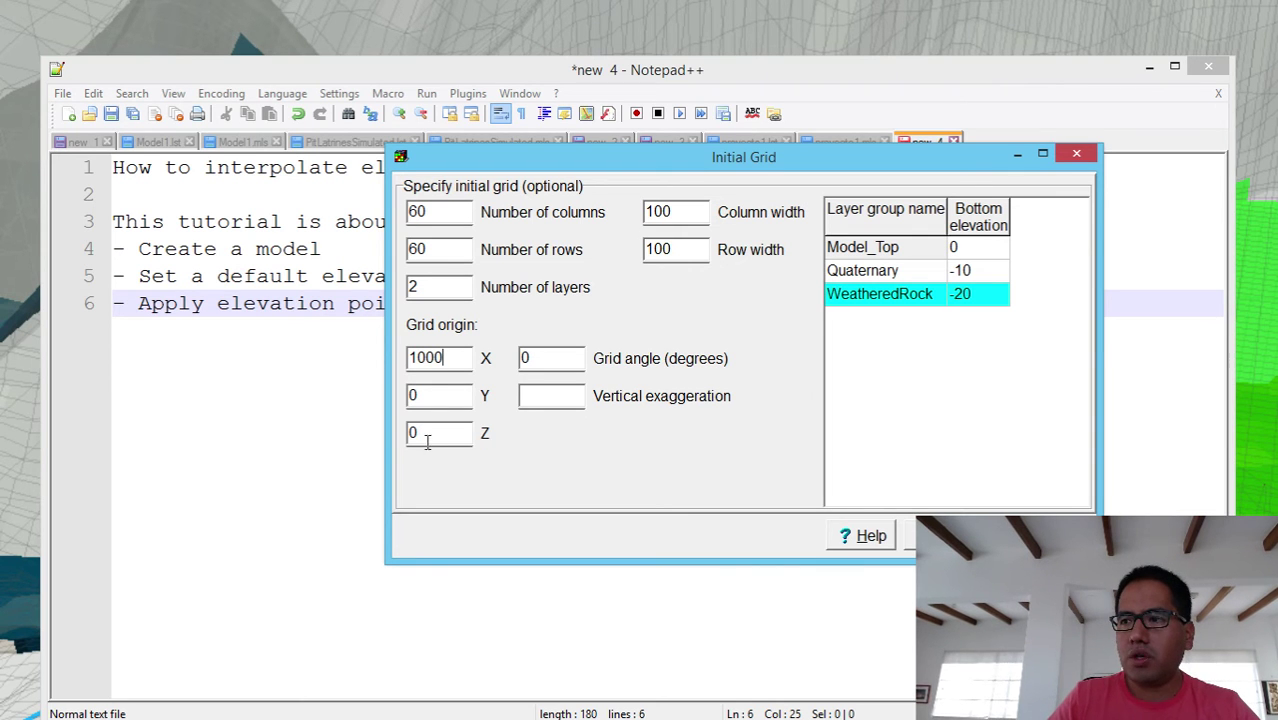
pyautogui.doubleClick(438, 395)
pyautogui.write('100')
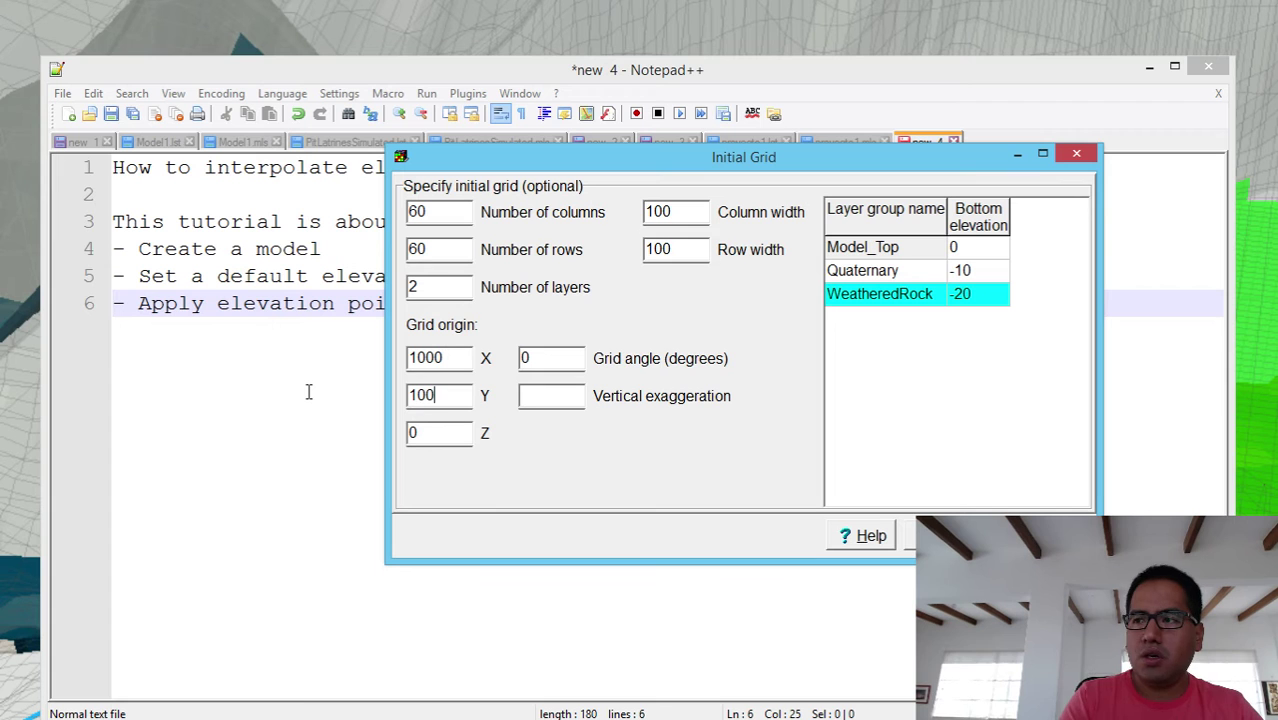
pyautogui.write('0')
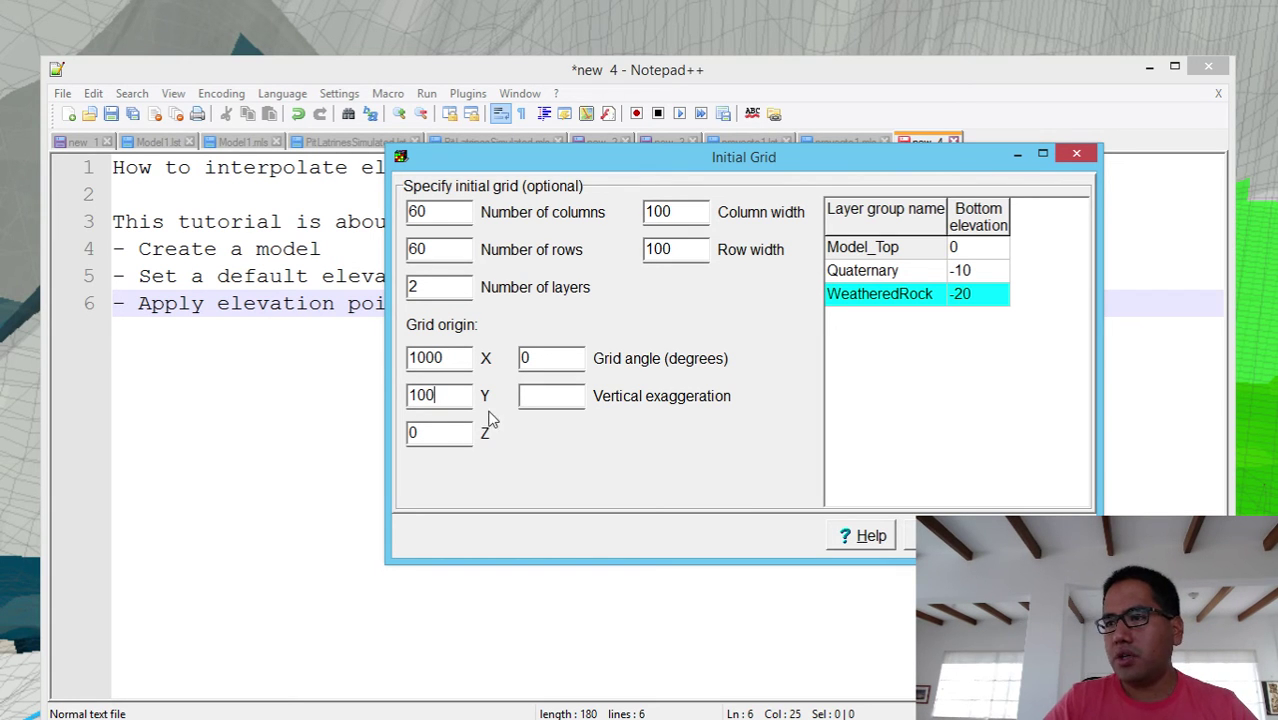
pyautogui.write('0')
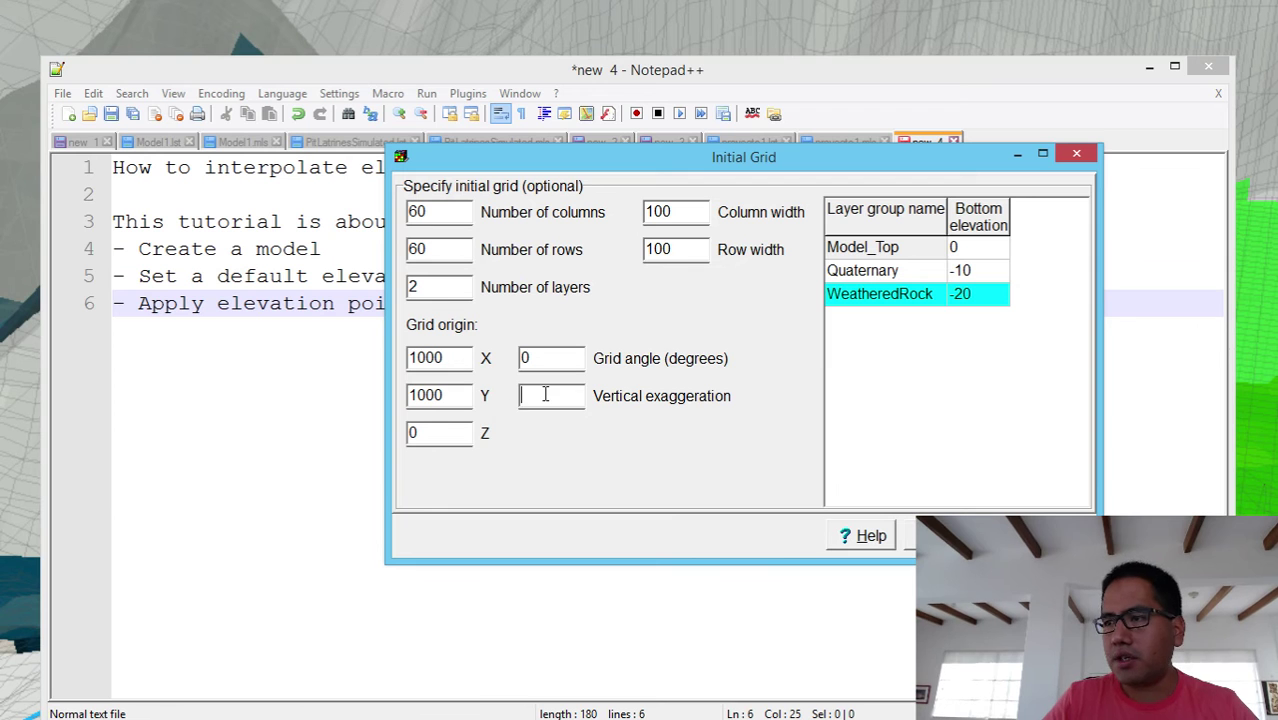
pyautogui.click(545, 395)
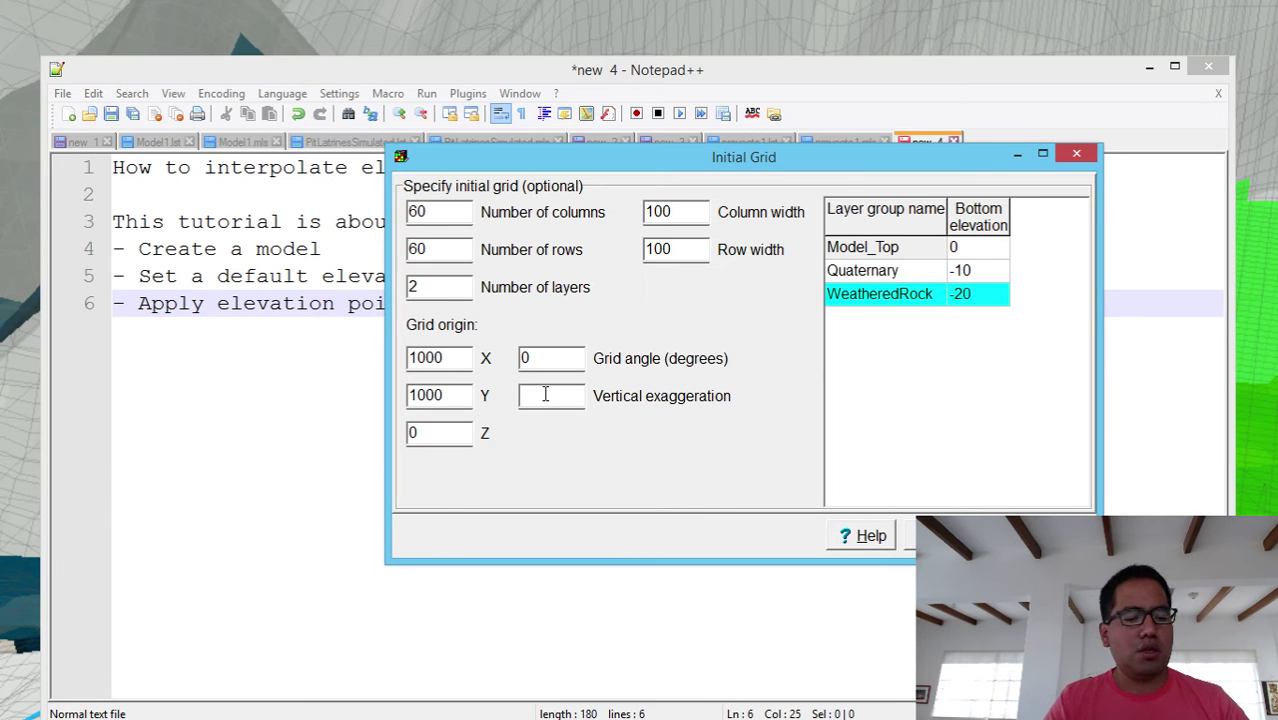
pyautogui.write('5')
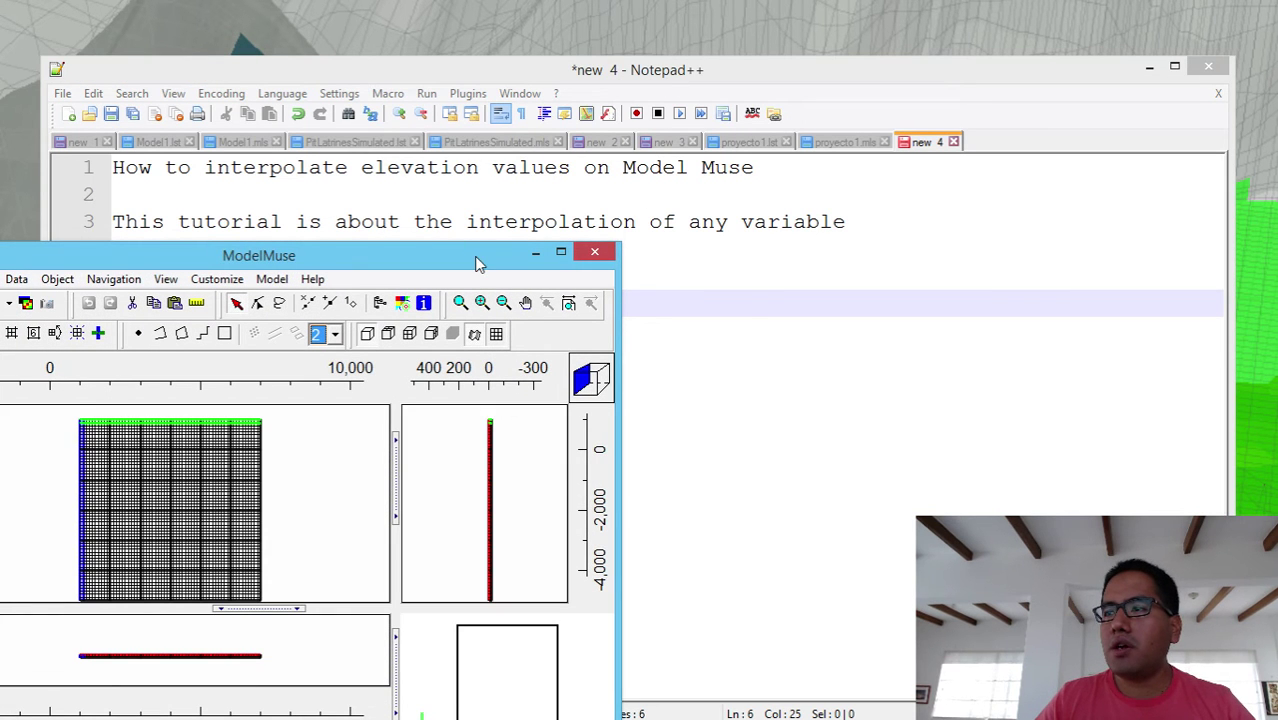
# - Raise the vertical exaggeration to 20, then to 30
pyautogui.moveTo(479, 263); pyautogui.dragTo(736, 153)
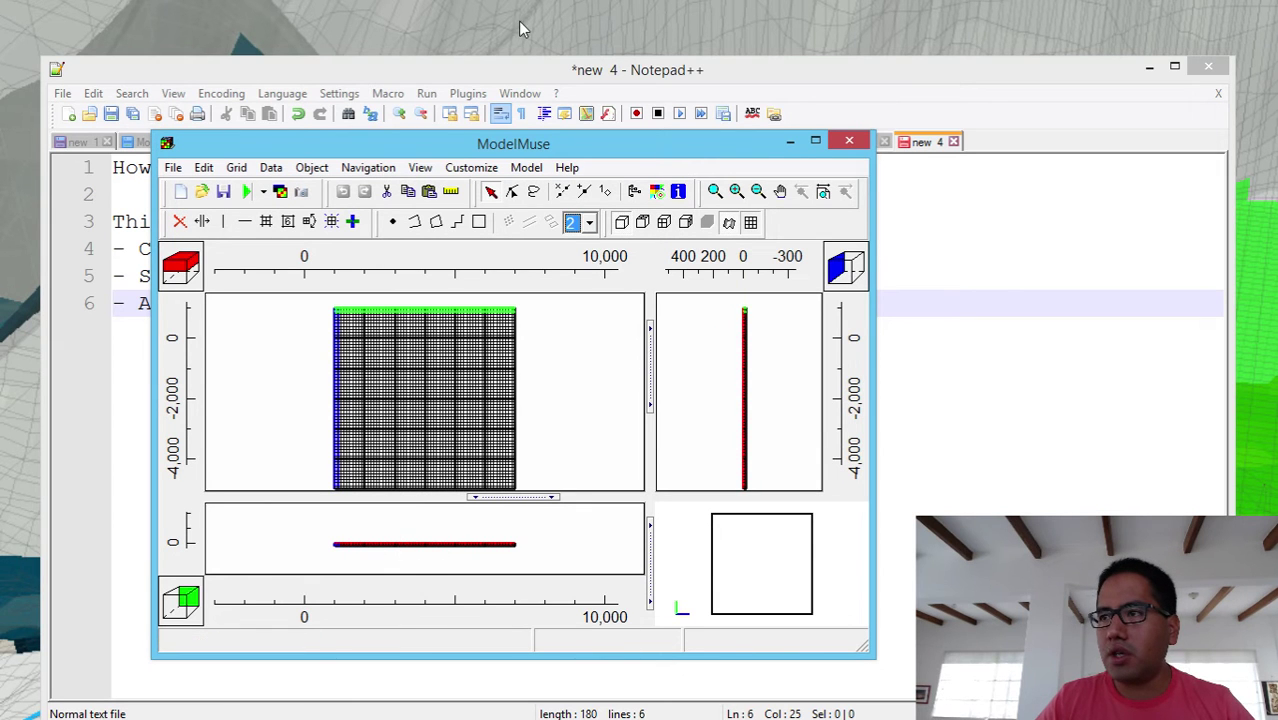
pyautogui.click(427, 172)
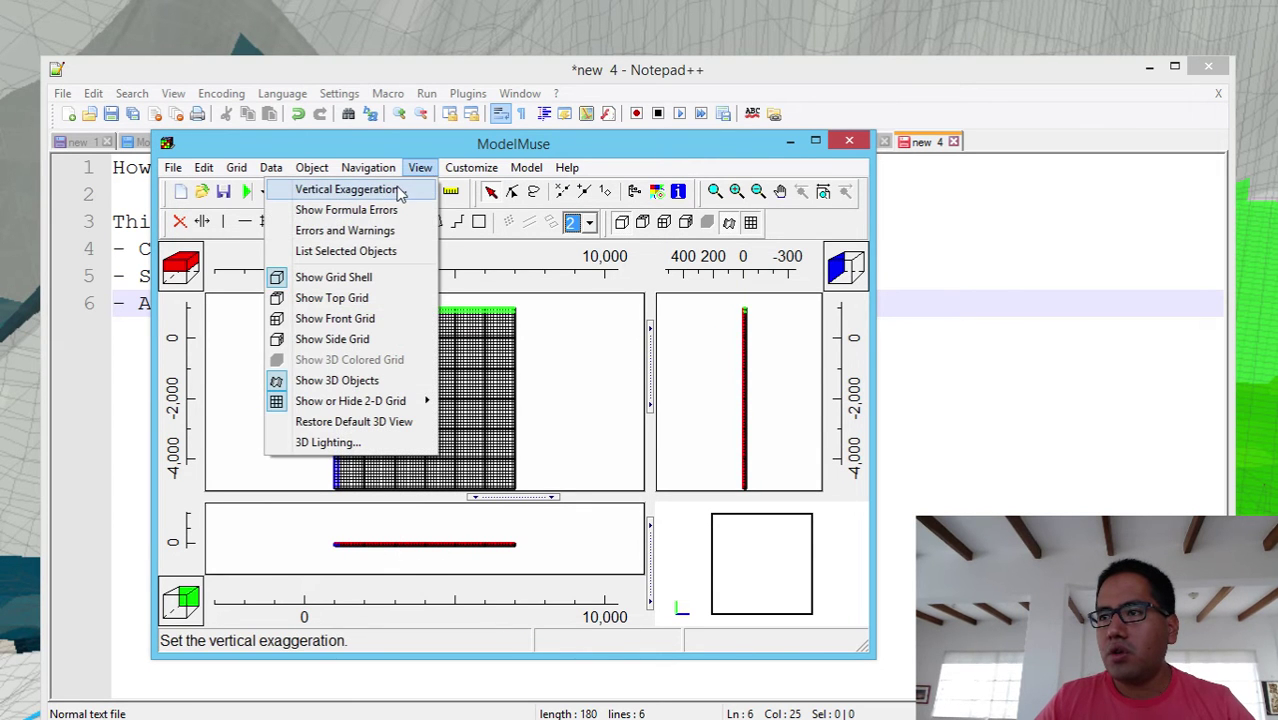
pyautogui.click(400, 190)
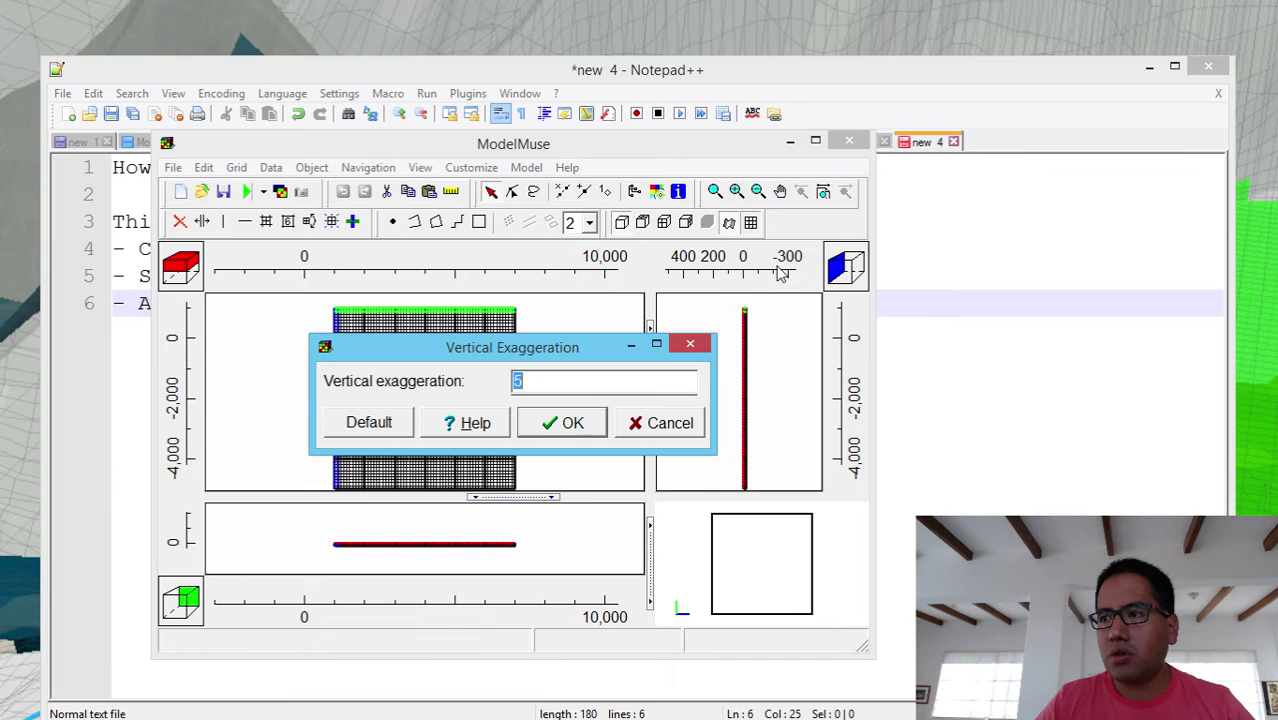
pyautogui.write('20')
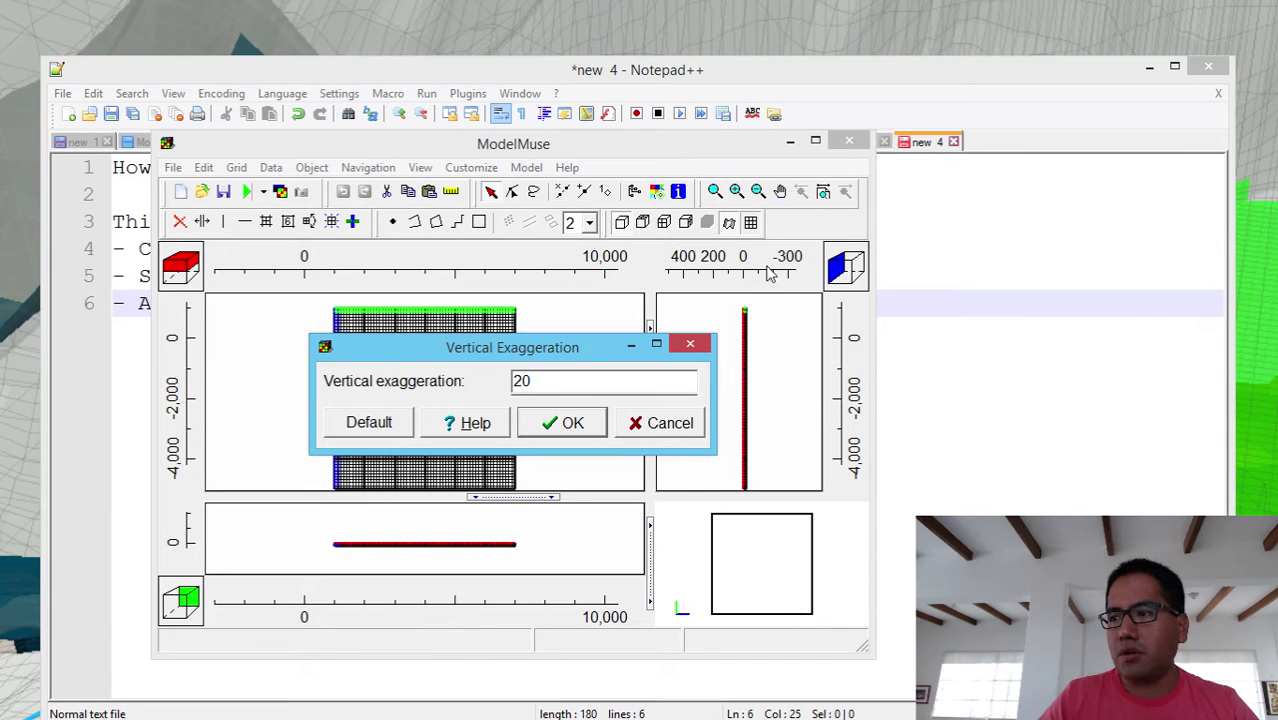
pyautogui.click(571, 423)
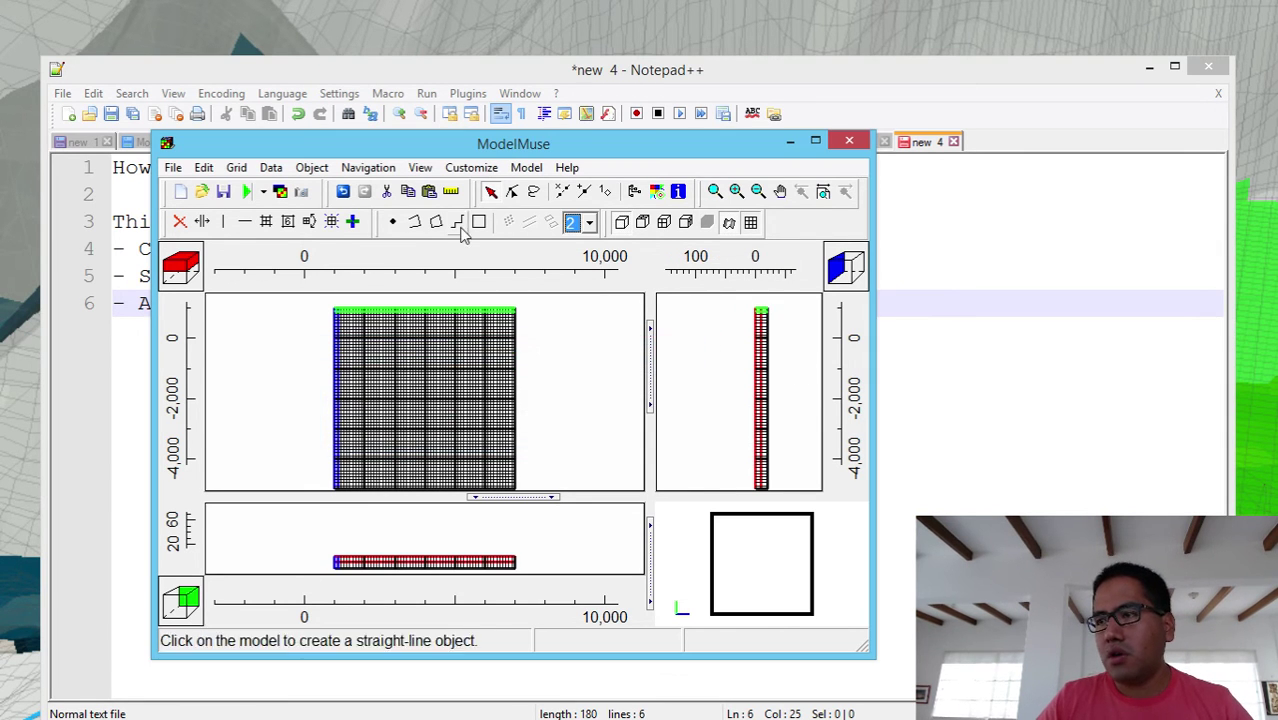
pyautogui.click(421, 168)
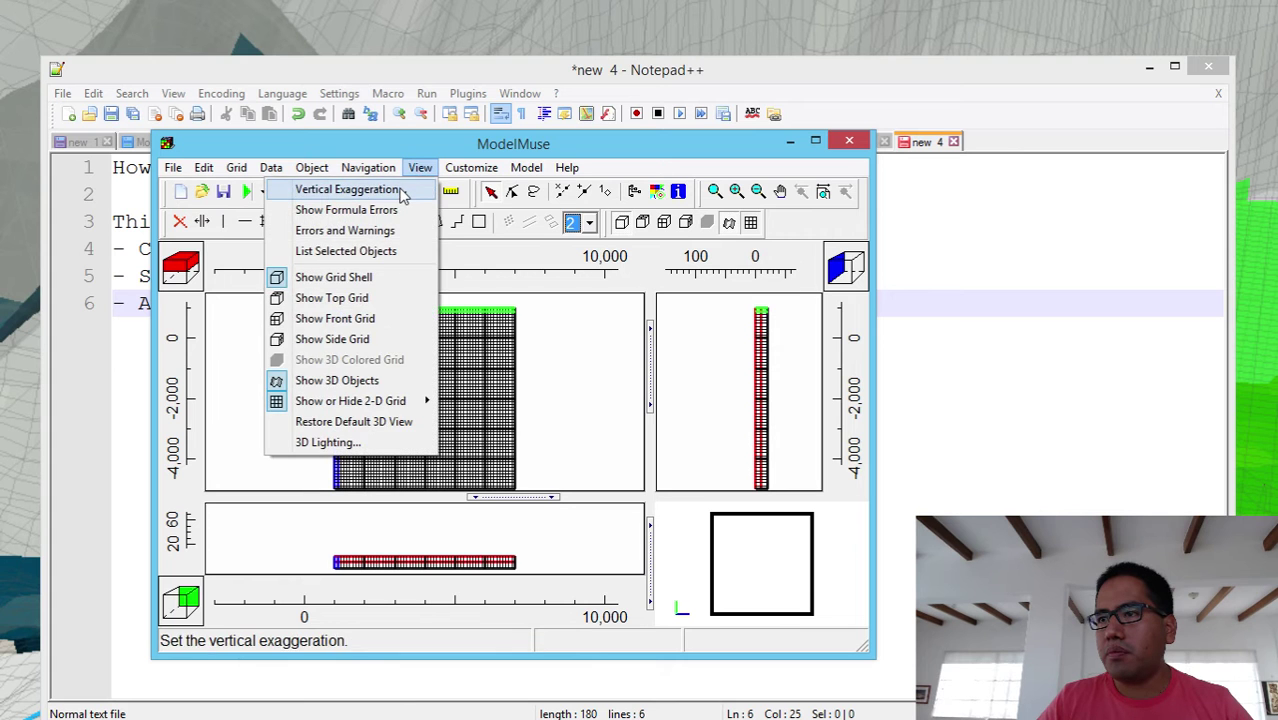
pyautogui.click(410, 189)
pyautogui.write('30')
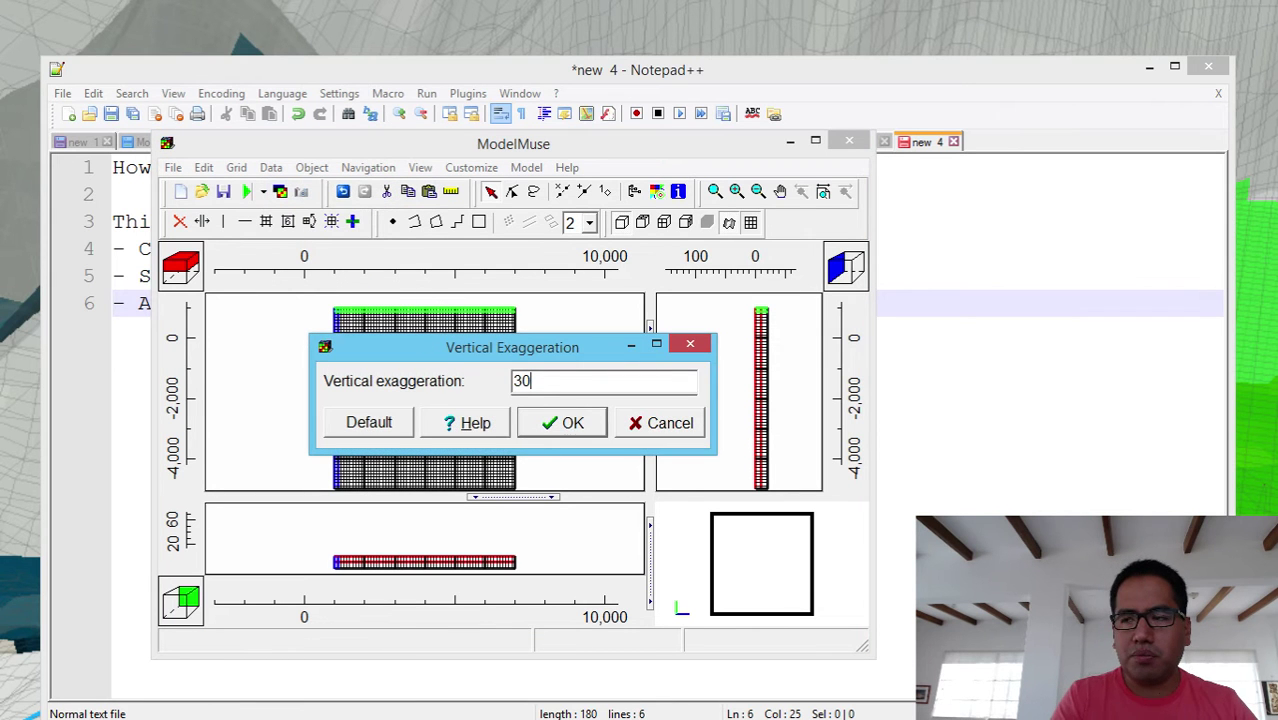
pyautogui.click(558, 425)
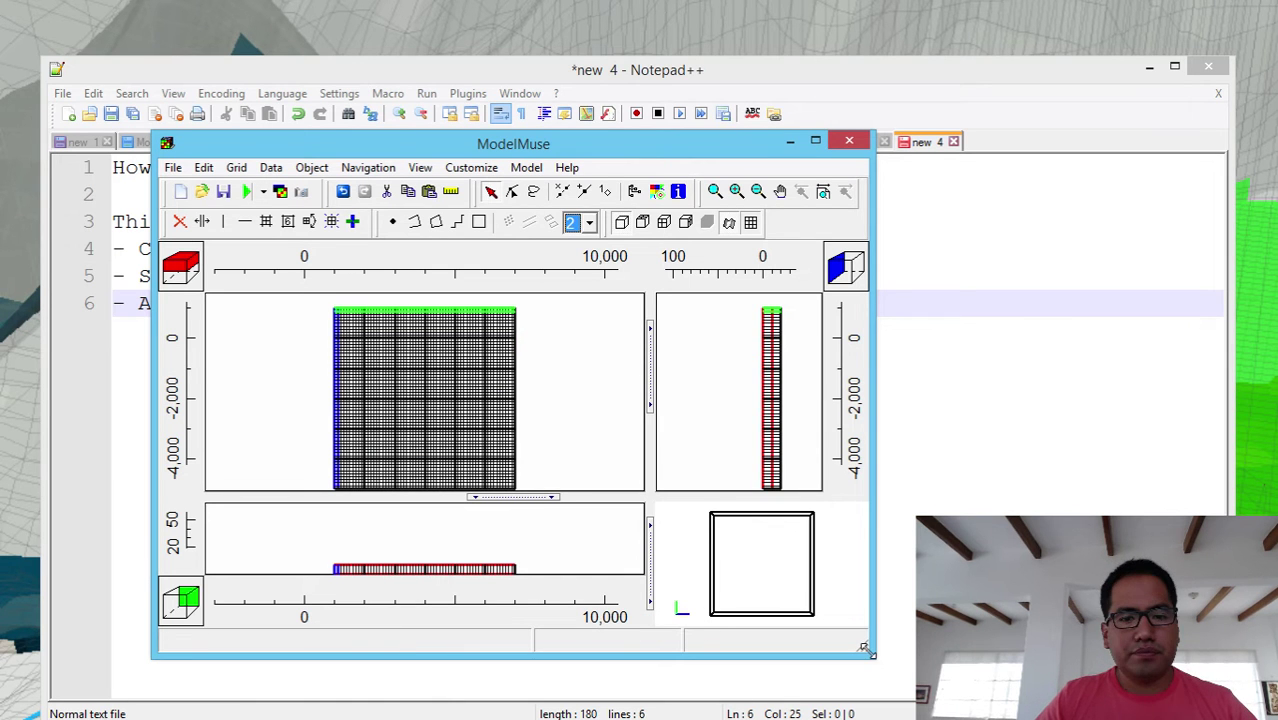
# - Set the vertical exaggeration to 50 and enlarge the ModelMuse window to fill the screen
pyautogui.moveTo(584, 151); pyautogui.dragTo(442, 34)
pyautogui.click(330, 49)
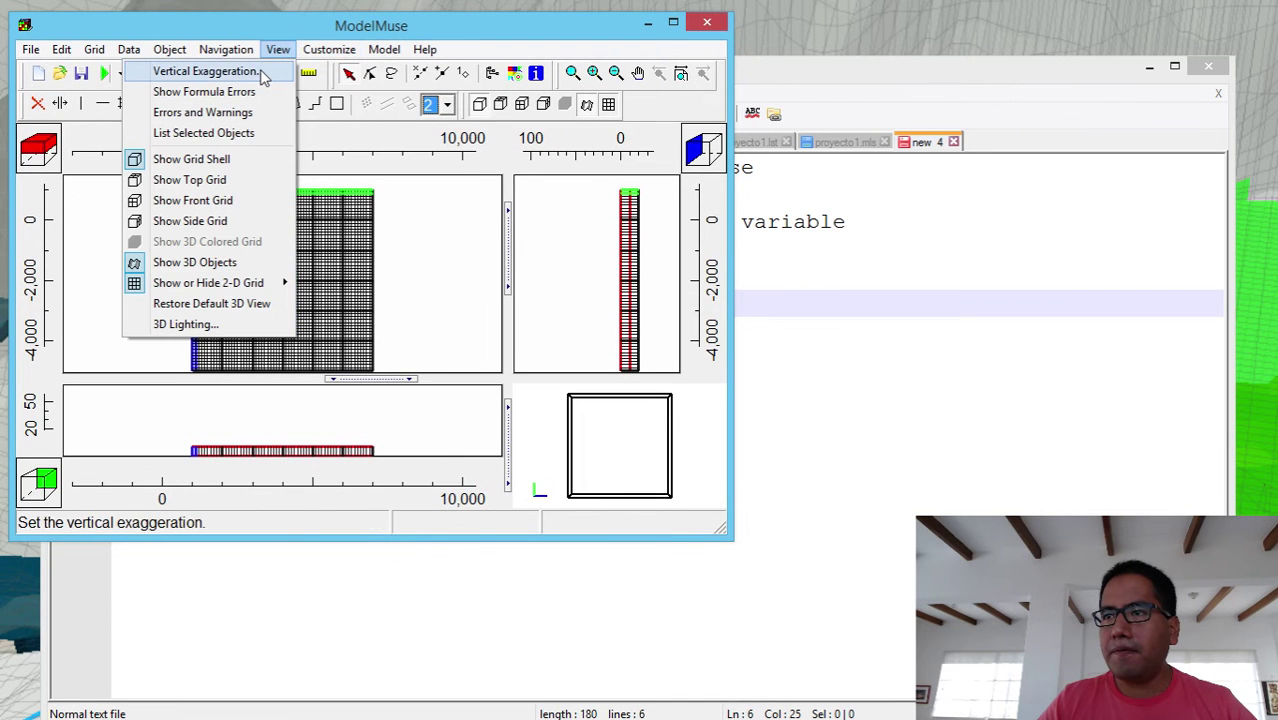
pyautogui.click(205, 68)
pyautogui.write('50')
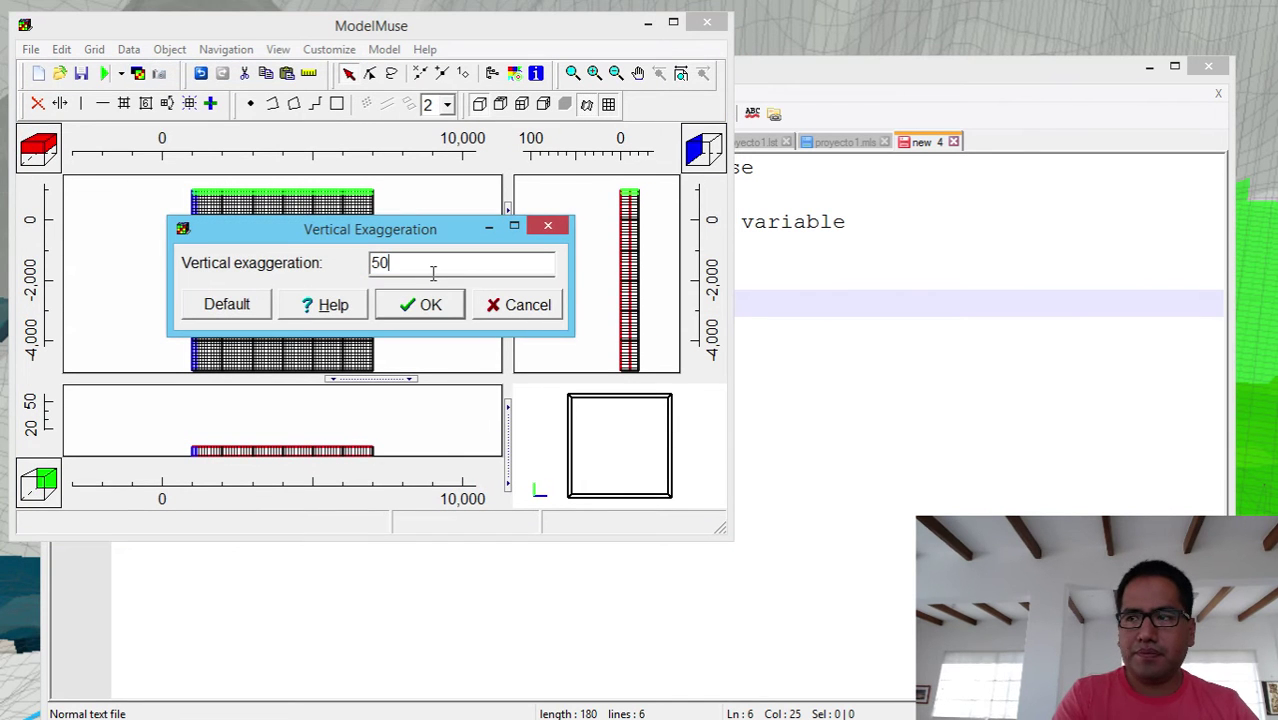
pyautogui.click(425, 305)
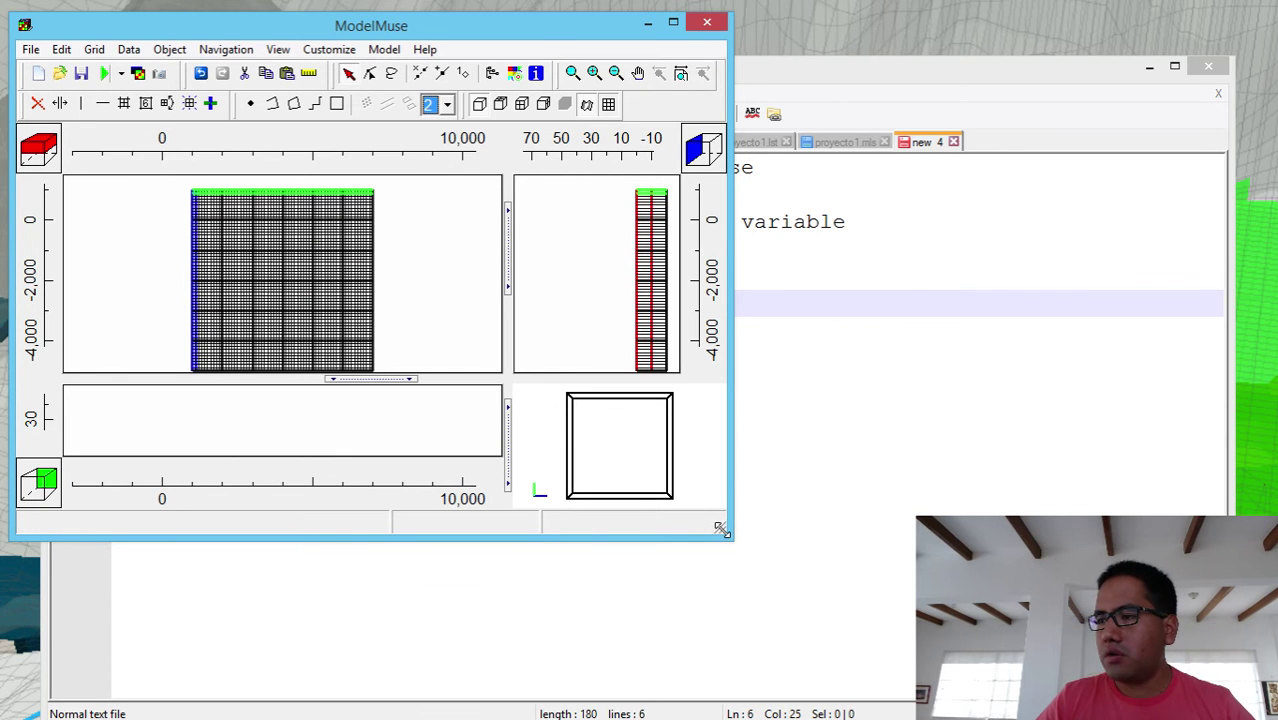
pyautogui.moveTo(722, 528); pyautogui.dragTo(1253, 716)
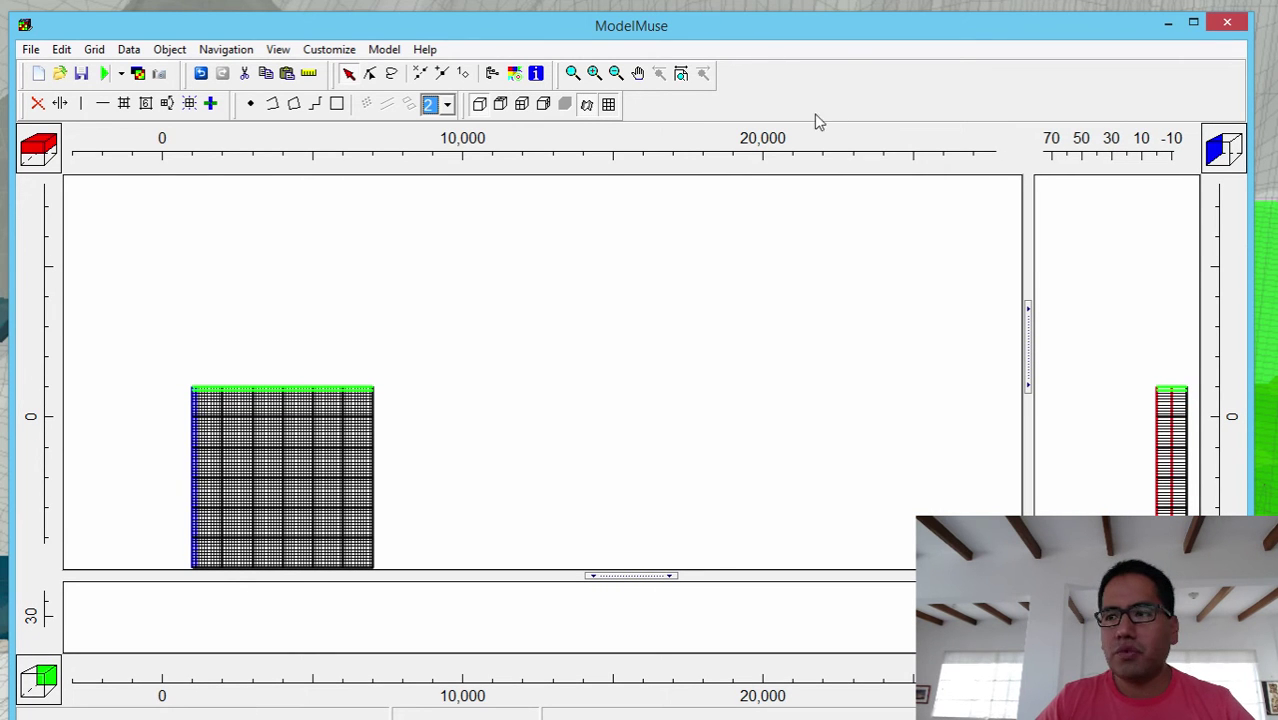
# - Pan the views, give the front view more room, and reset to show the whole grid
pyautogui.click(638, 76)
pyautogui.moveTo(312, 486); pyautogui.dragTo(388, 348)
pyautogui.moveTo(619, 577); pyautogui.dragTo(626, 446)
pyautogui.click(680, 74)
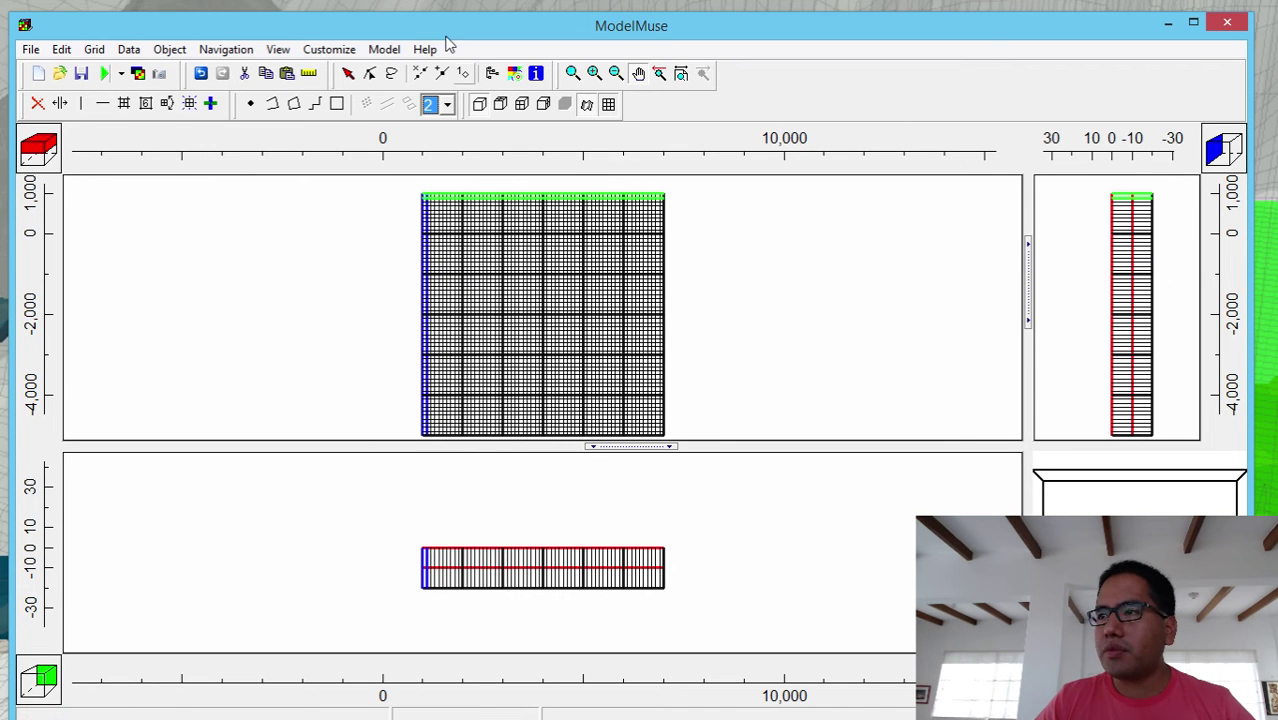
# - Trace polygon vertices around the grid: down the left, along the bottom, up the right, across the top
pyautogui.click(294, 106)
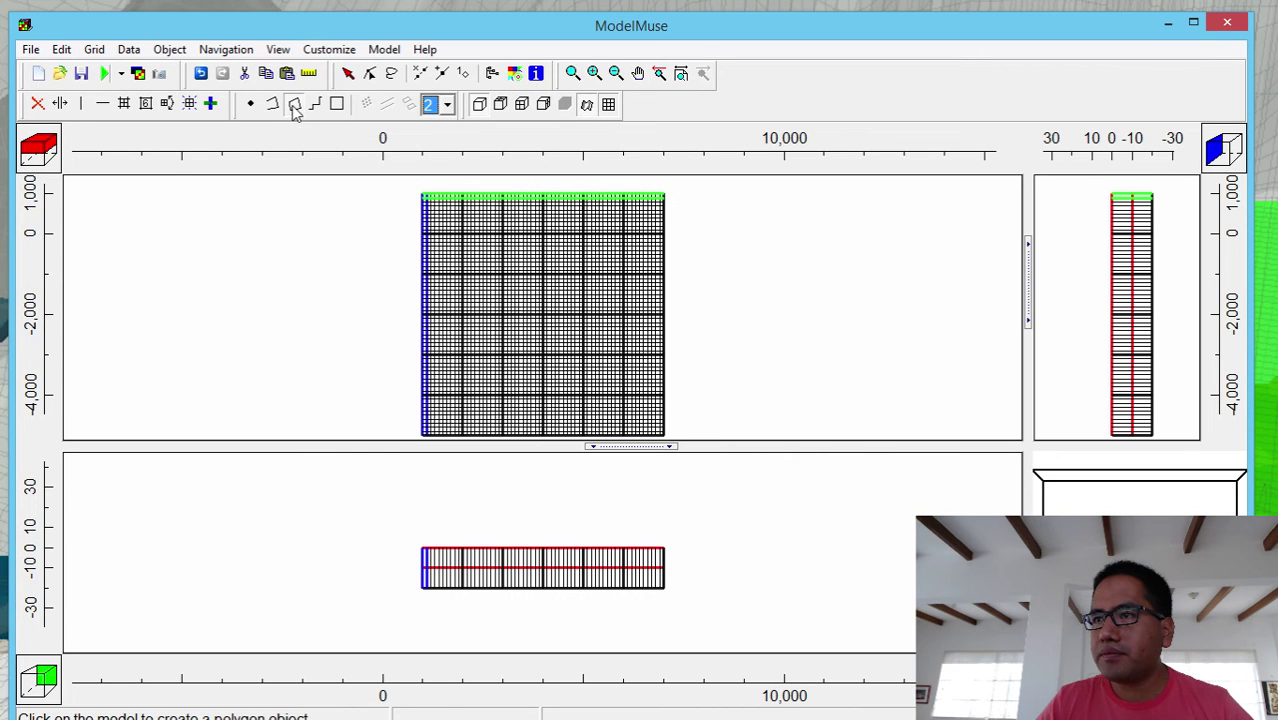
pyautogui.click(504, 243)
pyautogui.click(487, 263)
pyautogui.click(463, 321)
pyautogui.click(471, 377)
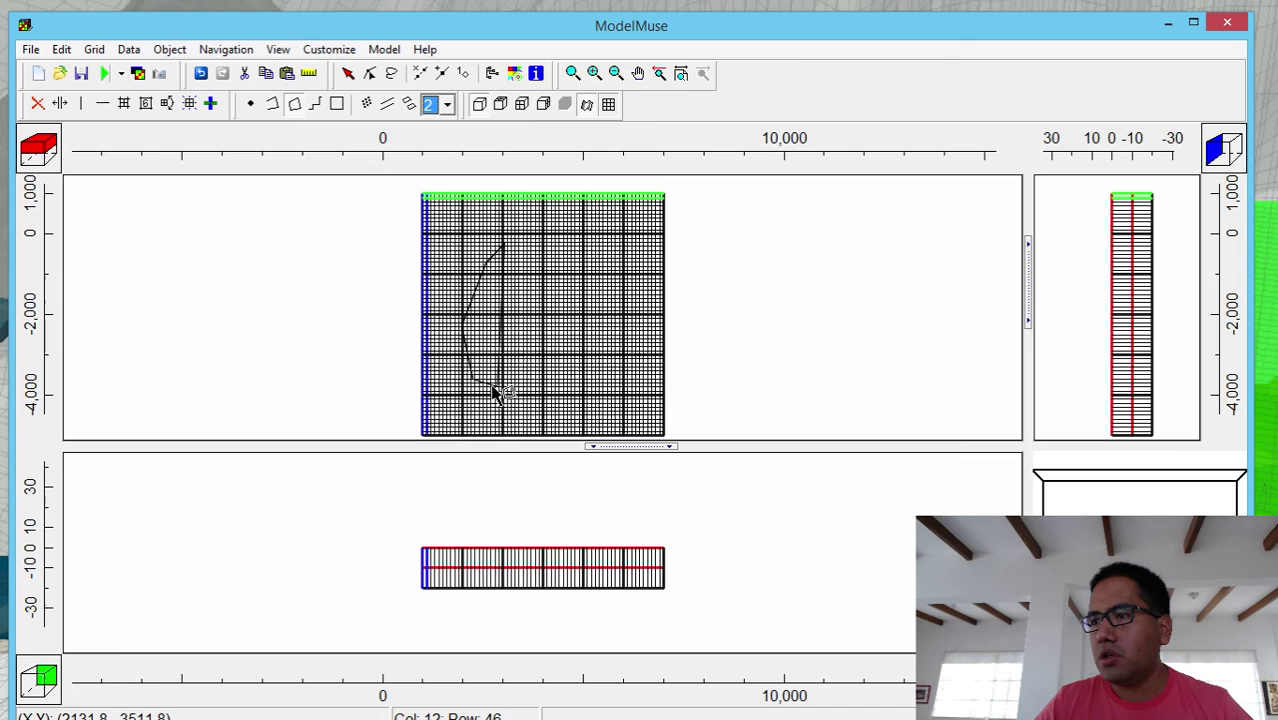
pyautogui.click(548, 396)
pyautogui.click(583, 396)
pyautogui.click(605, 388)
pyautogui.click(614, 356)
pyautogui.click(616, 298)
pyautogui.click(612, 238)
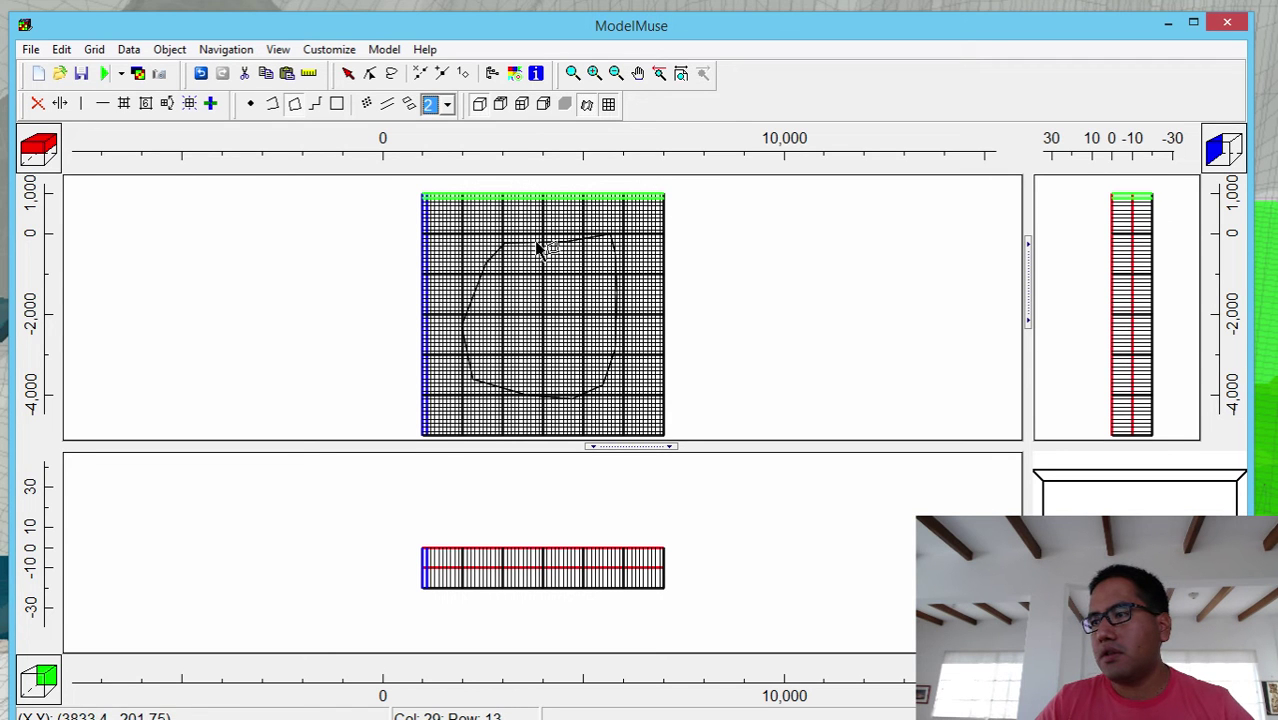
# - Close the polygon, name it Shoreline, set only intersected cells and use zero Z formulas
pyautogui.doubleClick(602, 257)
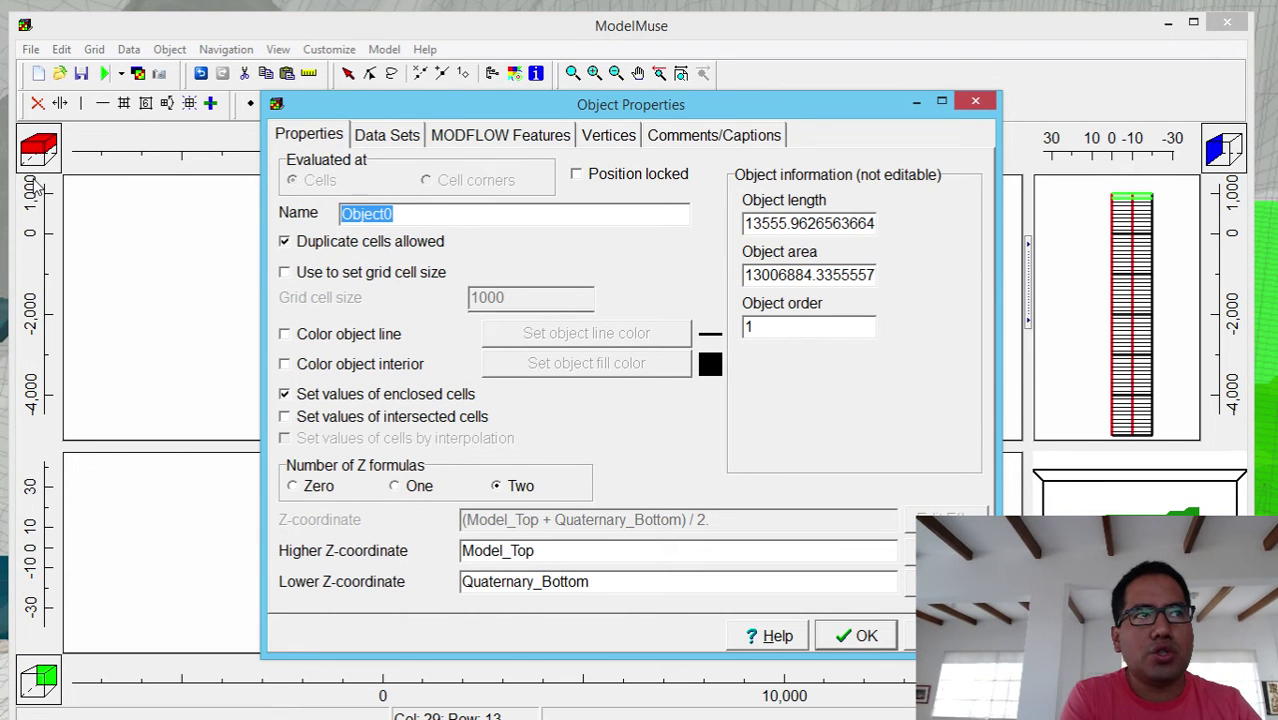
pyautogui.write('sh')
pyautogui.press('BackSpace')
pyautogui.press('BackSpace')
pyautogui.press('BackSpace')
pyautogui.press('BackSpace')
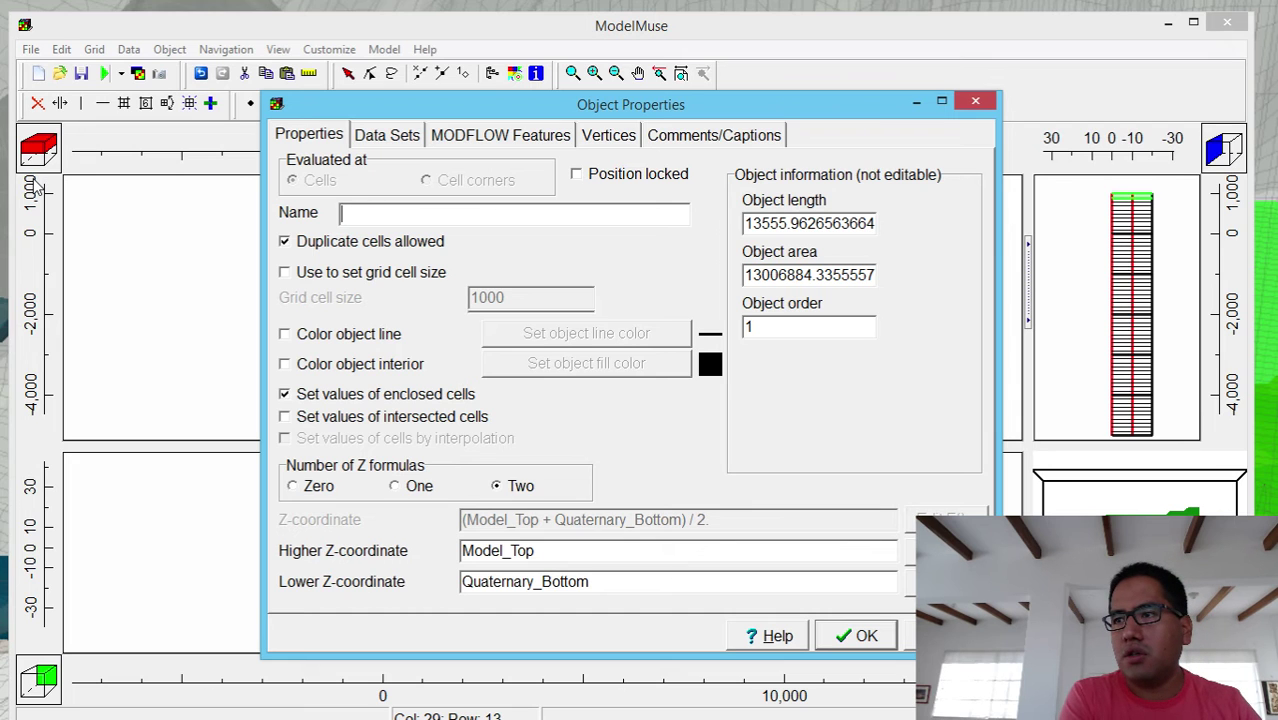
pyautogui.write('Shor')
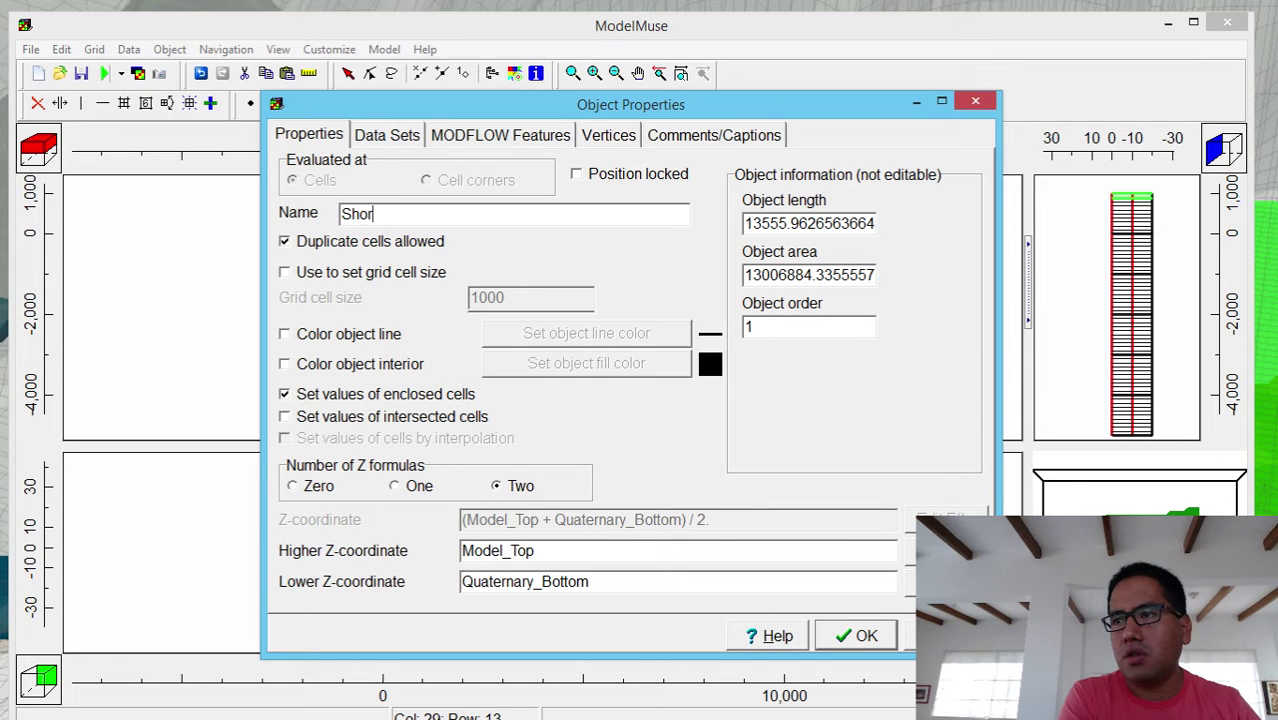
pyautogui.write('eline')
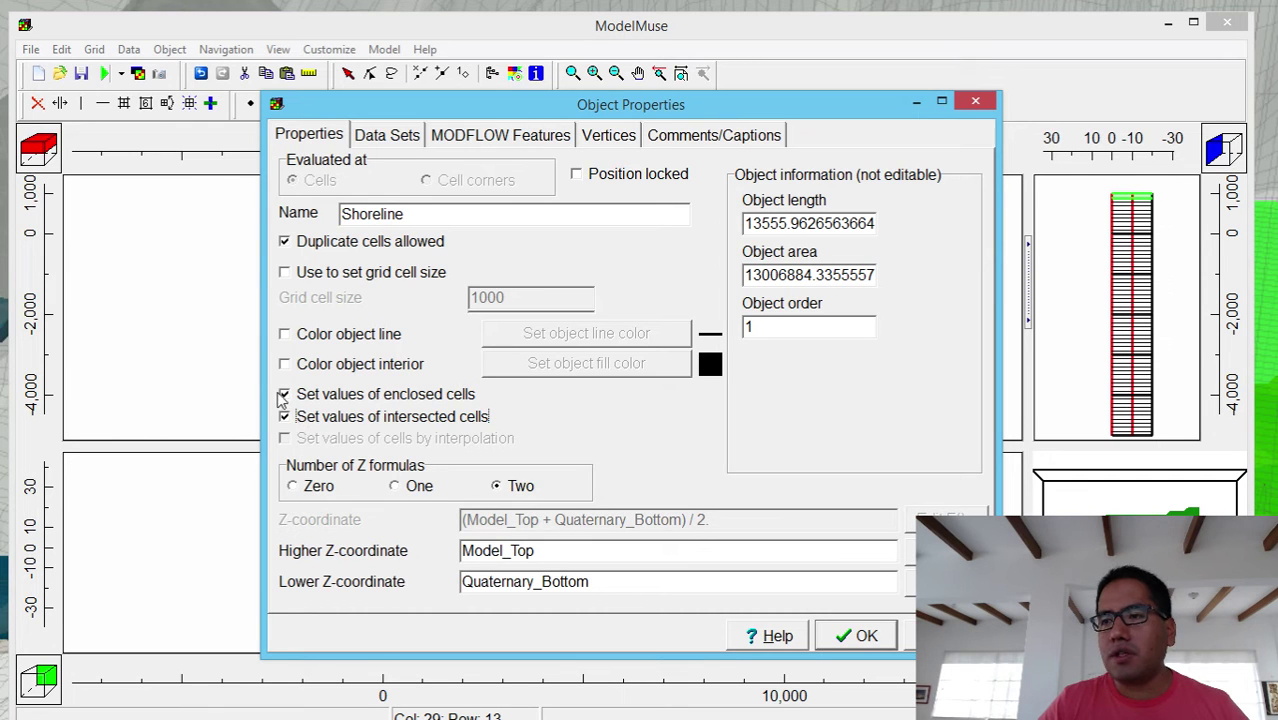
pyautogui.click(284, 396)
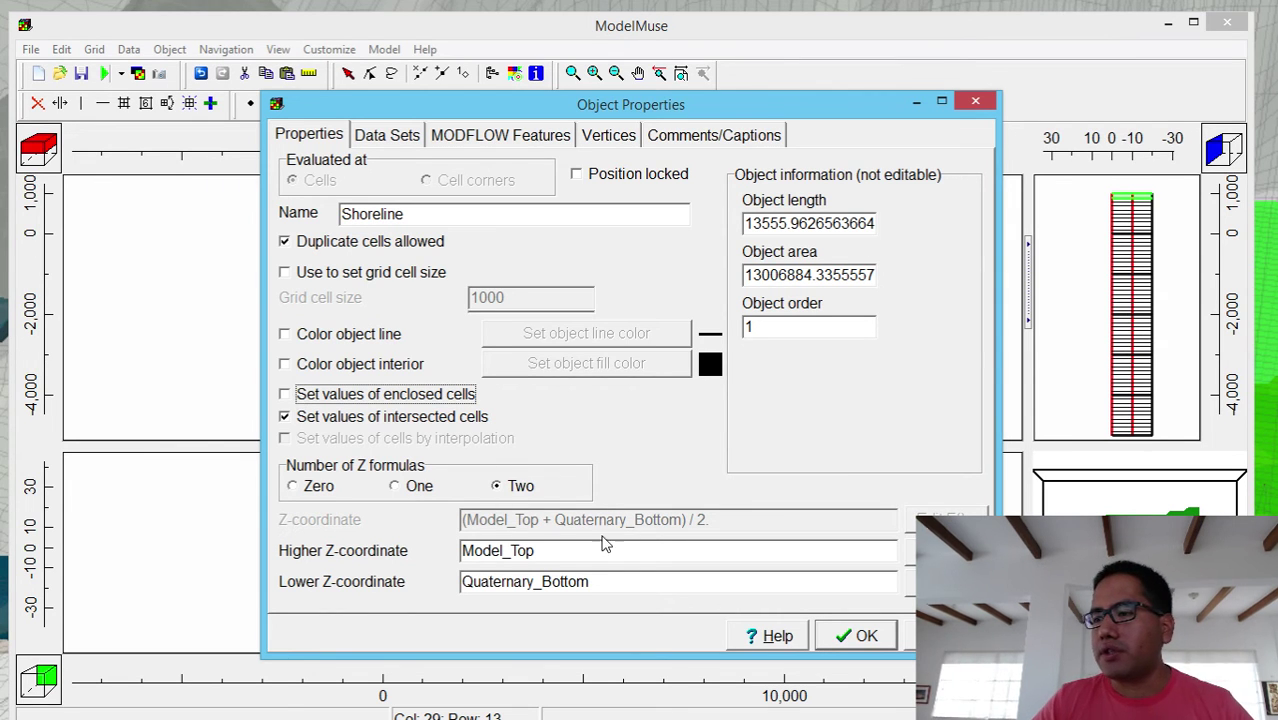
pyautogui.click(292, 486)
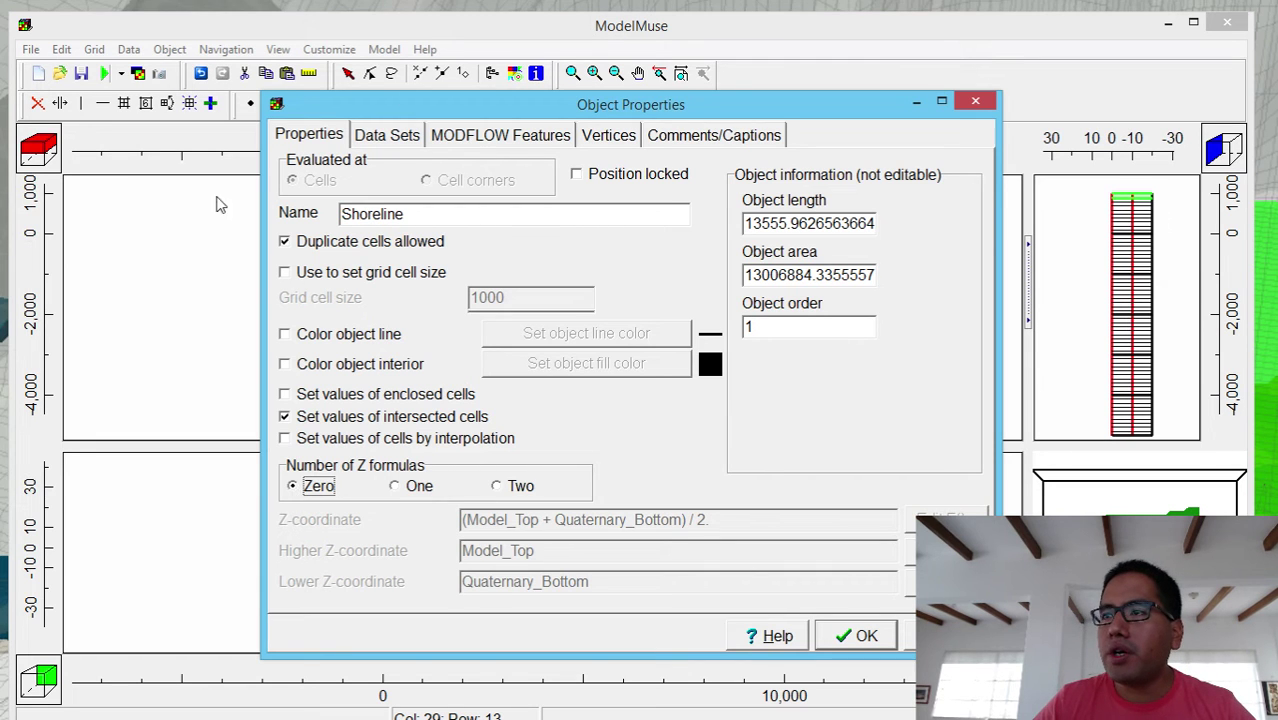
# - Make the Shoreline object assign Model_Top a value of 0 and apply the properties
pyautogui.click(390, 140)
pyautogui.click(286, 166)
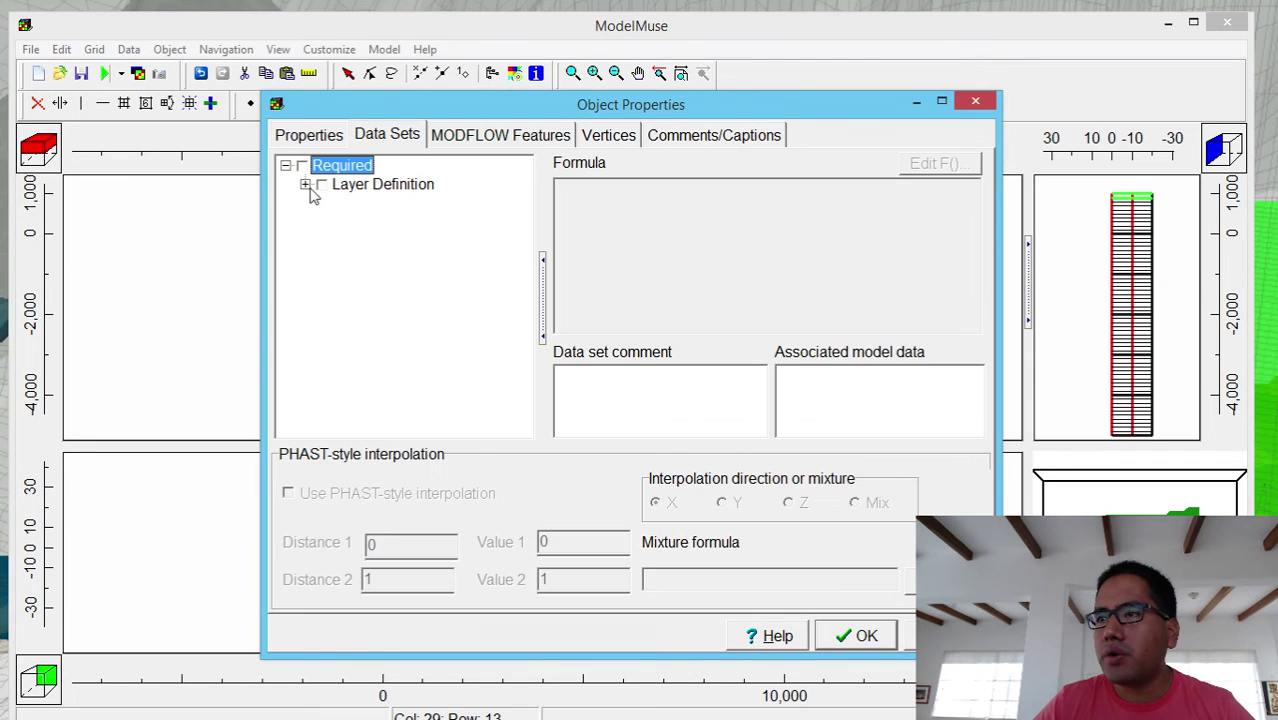
pyautogui.click(306, 185)
pyautogui.click(339, 203)
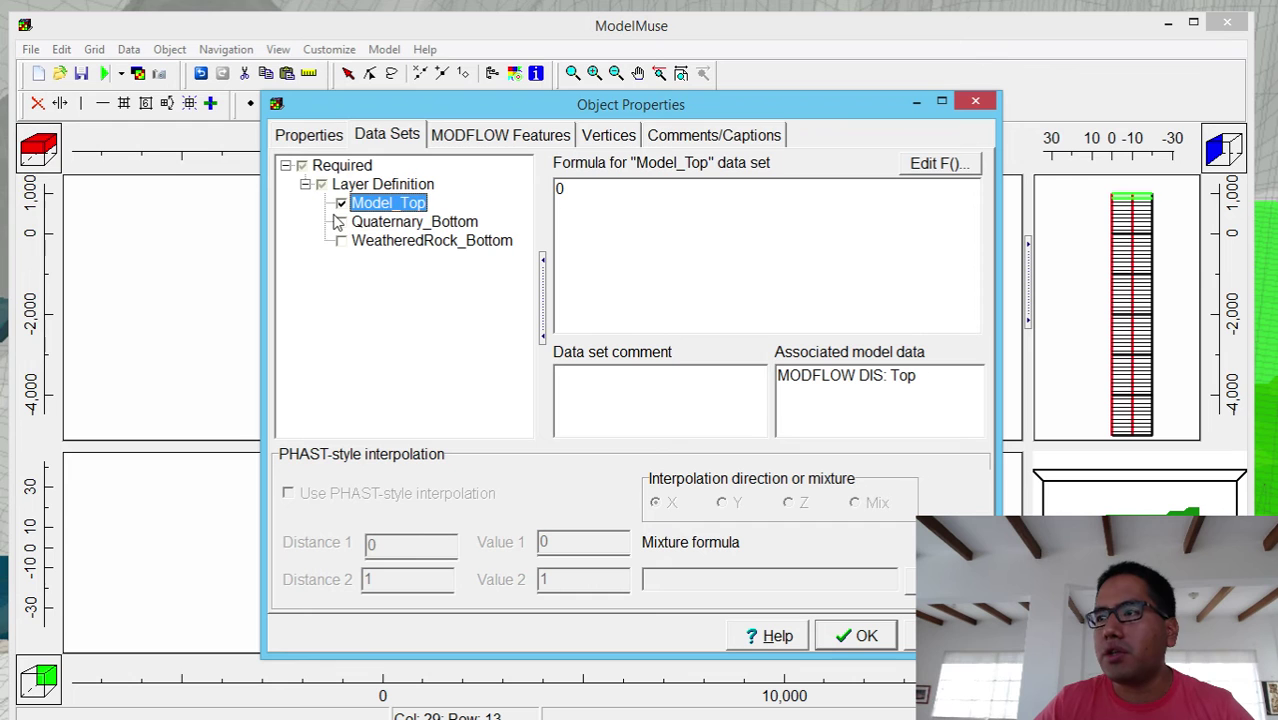
pyautogui.click(561, 189)
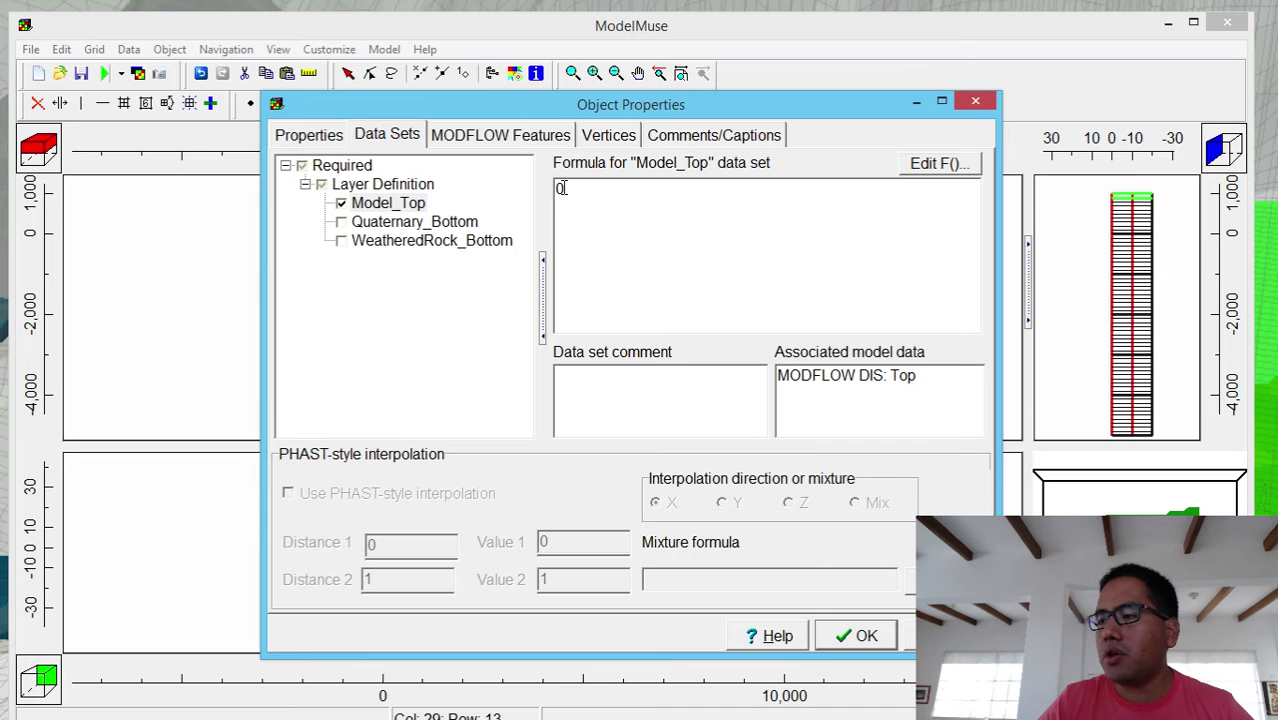
pyautogui.click(855, 638)
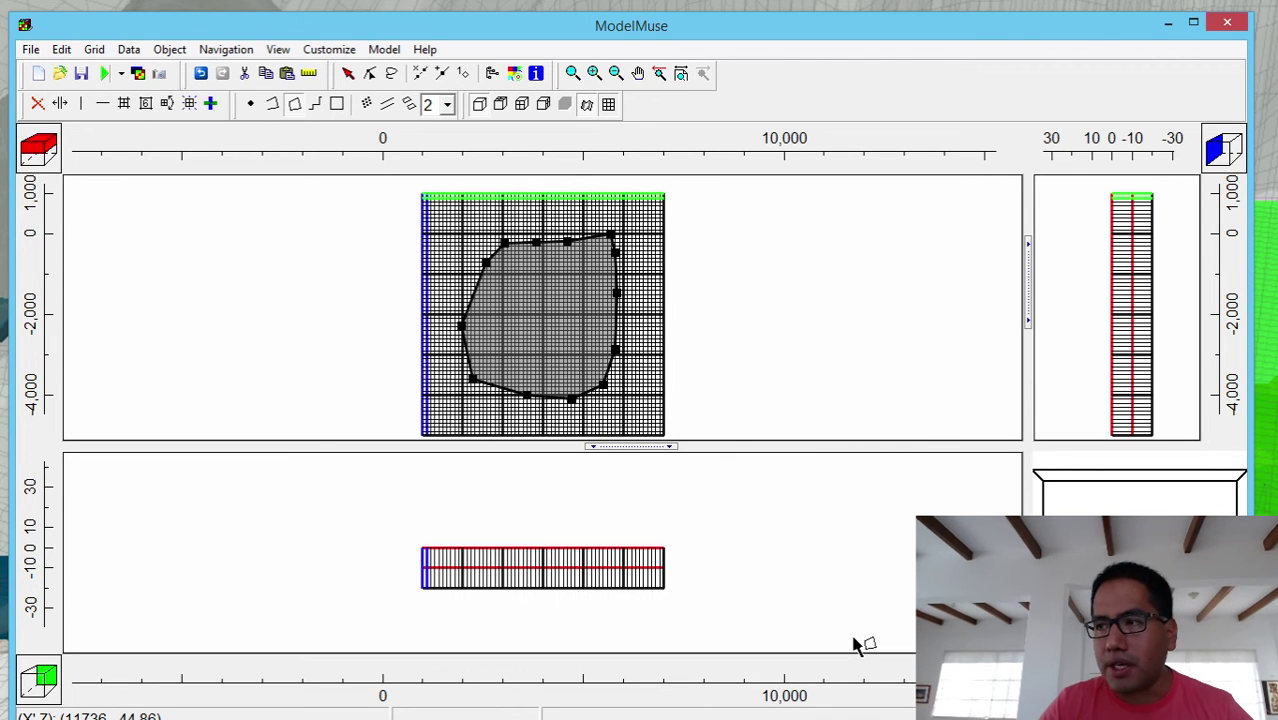
# - Drag the Shoreline polygon's top-right vertex slightly inward
pyautogui.click(370, 73)
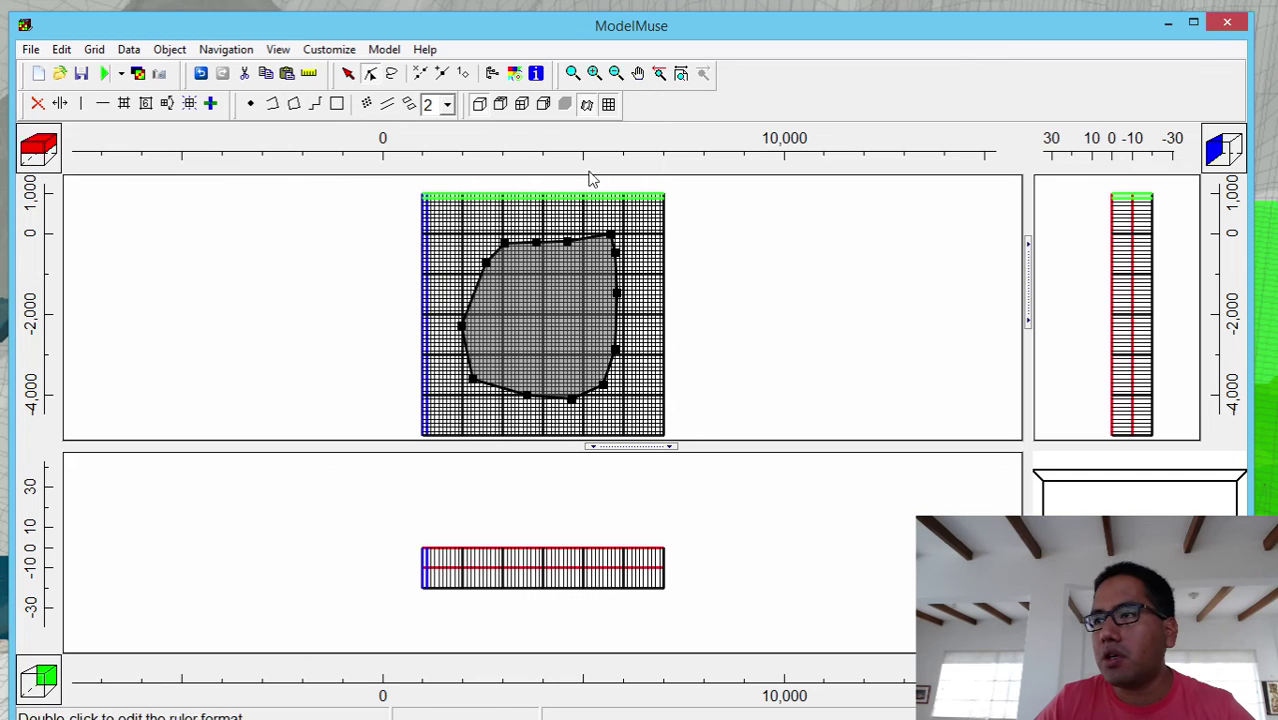
pyautogui.click(609, 236)
pyautogui.moveTo(597, 243); pyautogui.dragTo(597, 244)
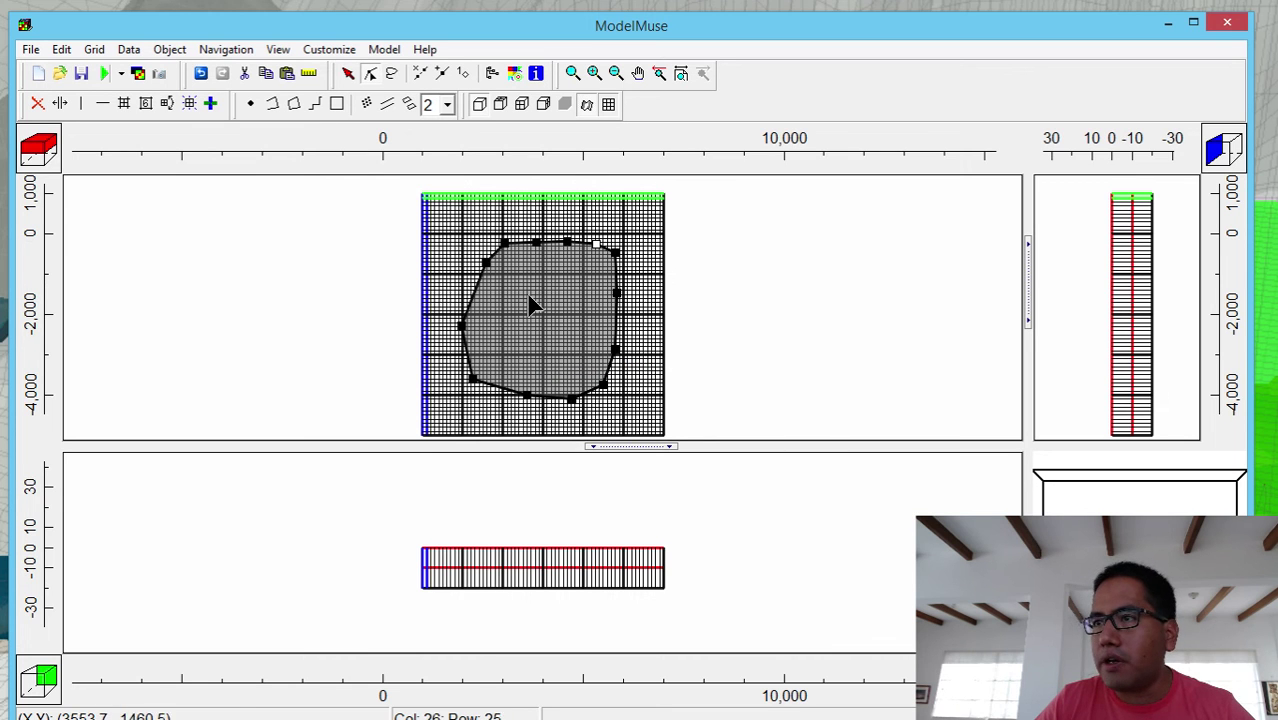
# - Draw a smaller six-point polygon near the grid centre and close it, opening its properties
pyautogui.click(294, 104)
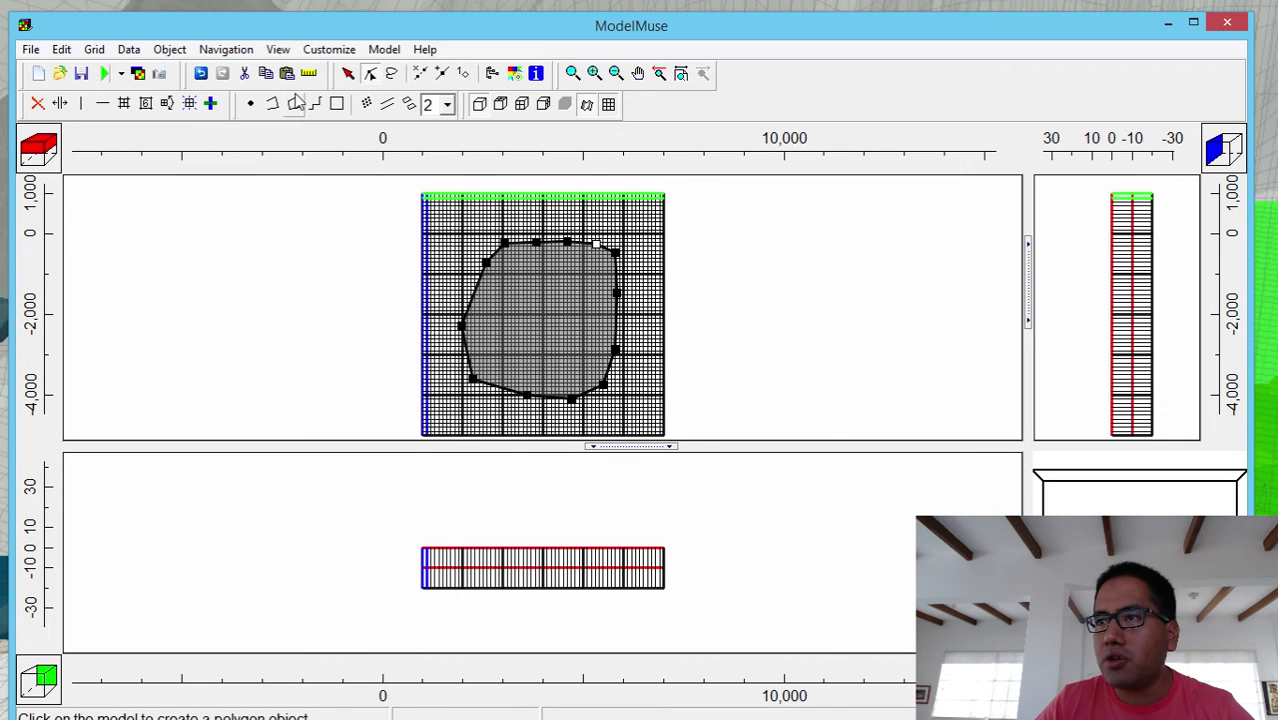
pyautogui.click(543, 277)
pyautogui.click(519, 287)
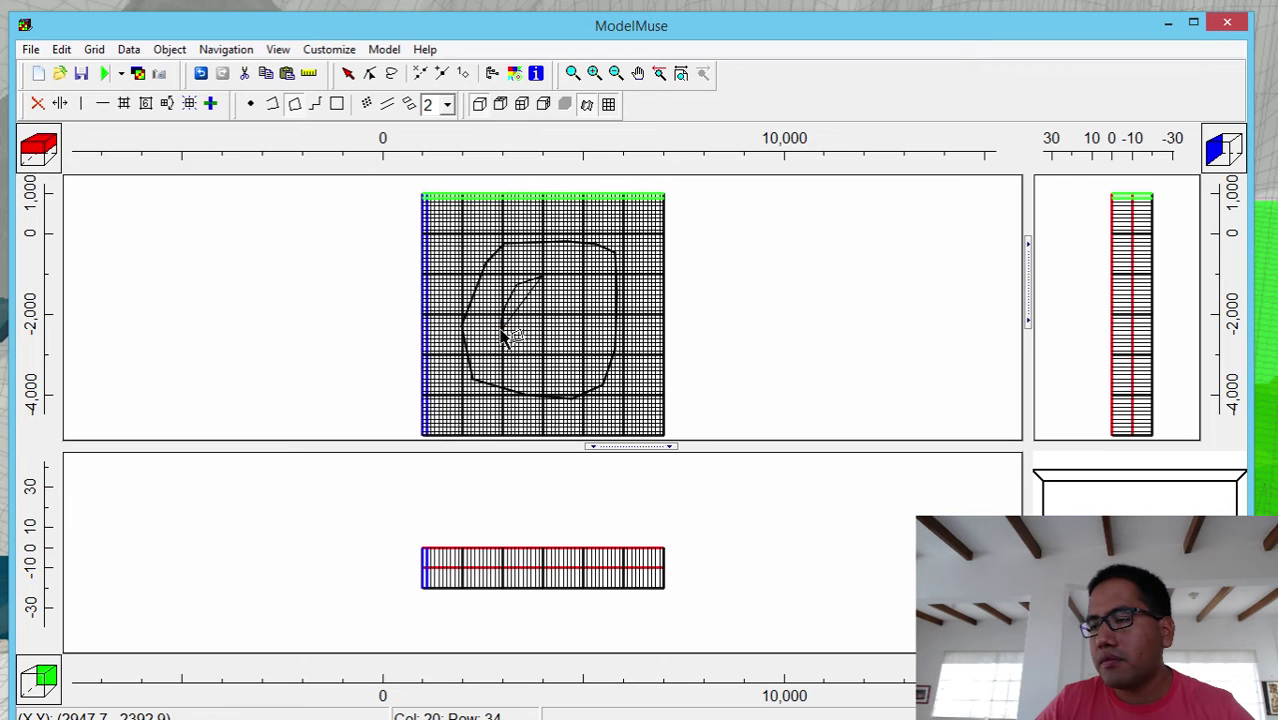
pyautogui.click(503, 334)
pyautogui.click(516, 360)
pyautogui.click(602, 315)
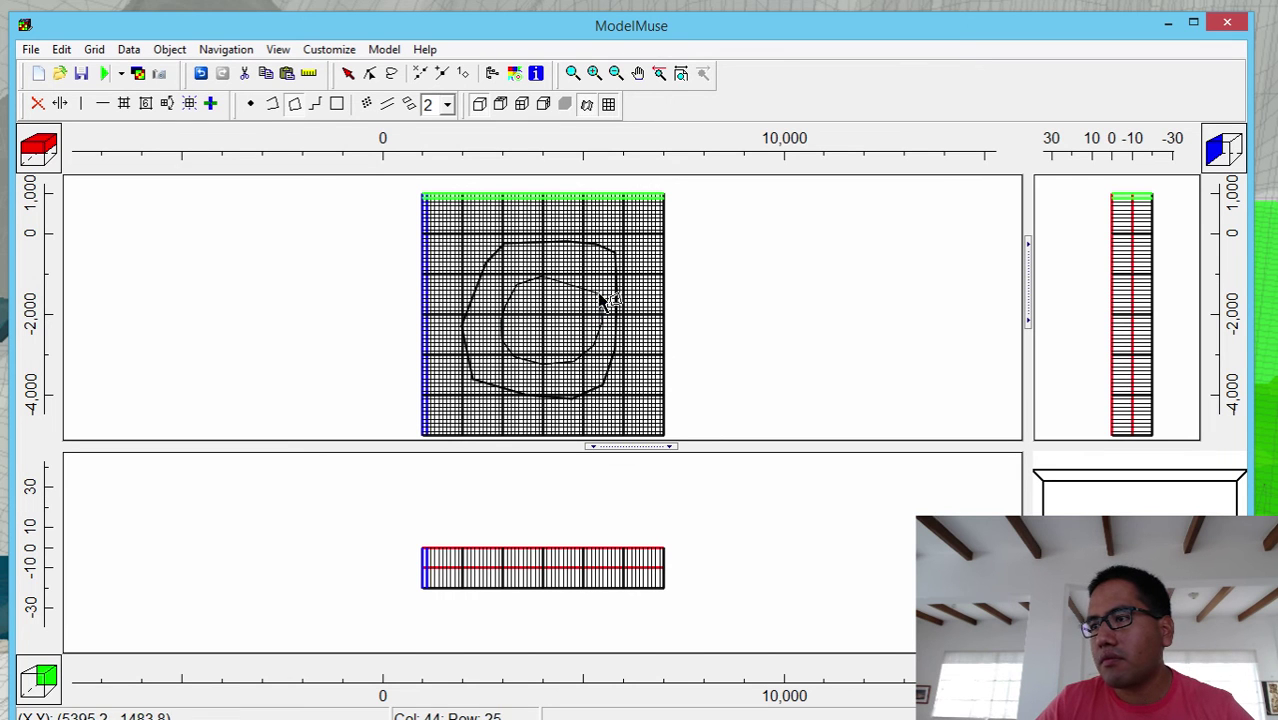
pyautogui.doubleClick(587, 280)
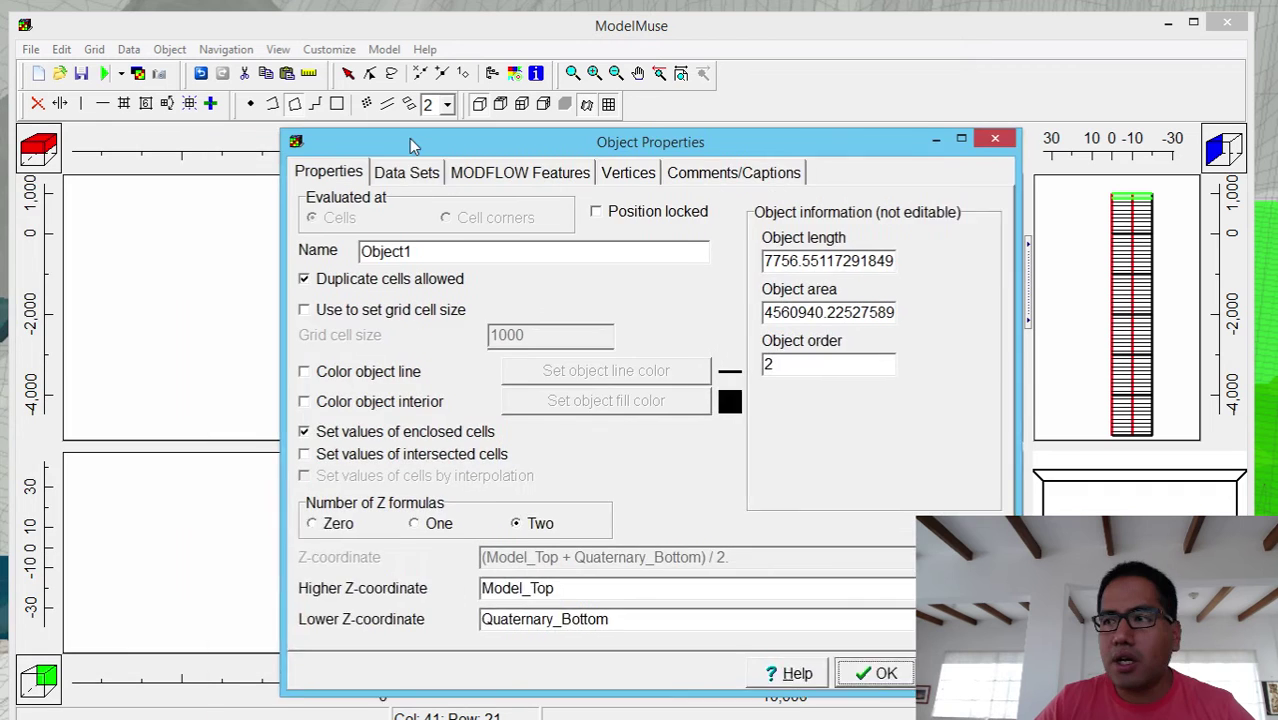
pyautogui.moveTo(408, 143); pyautogui.dragTo(432, 129)
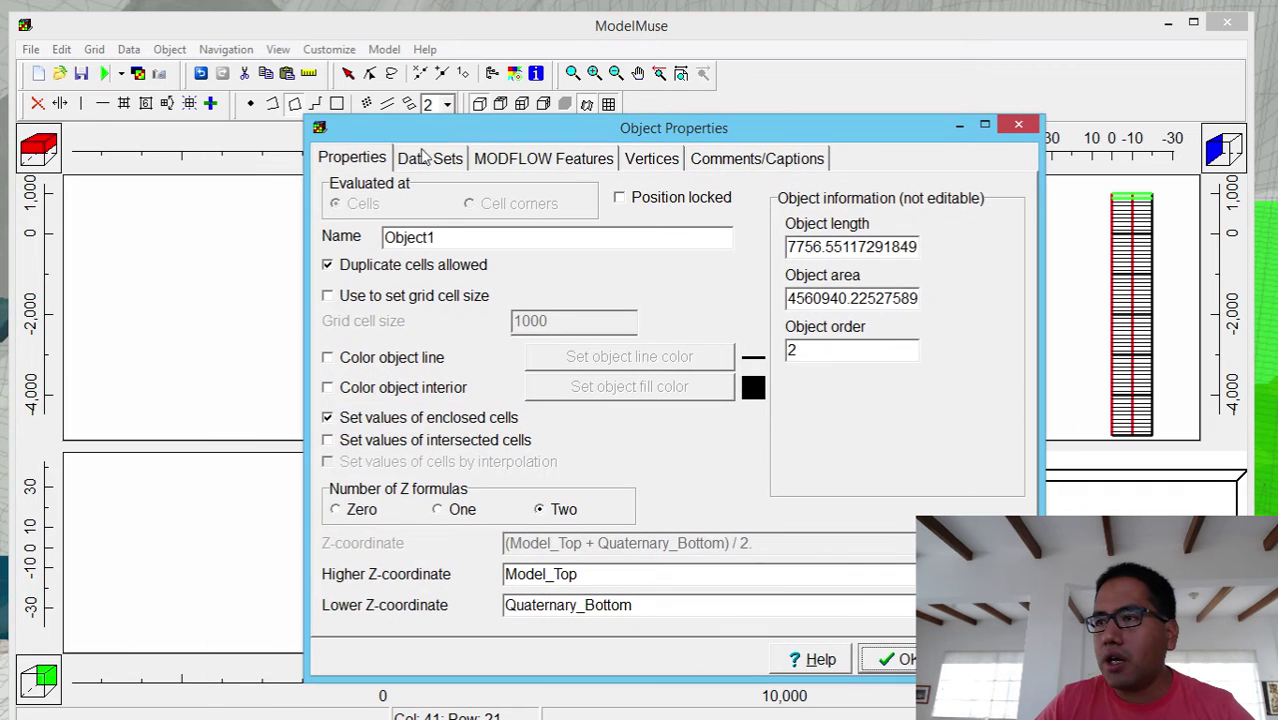
# - Name the inner polygon Elevation10m and give it an orange outline
pyautogui.doubleClick(458, 236)
pyautogui.write('El')
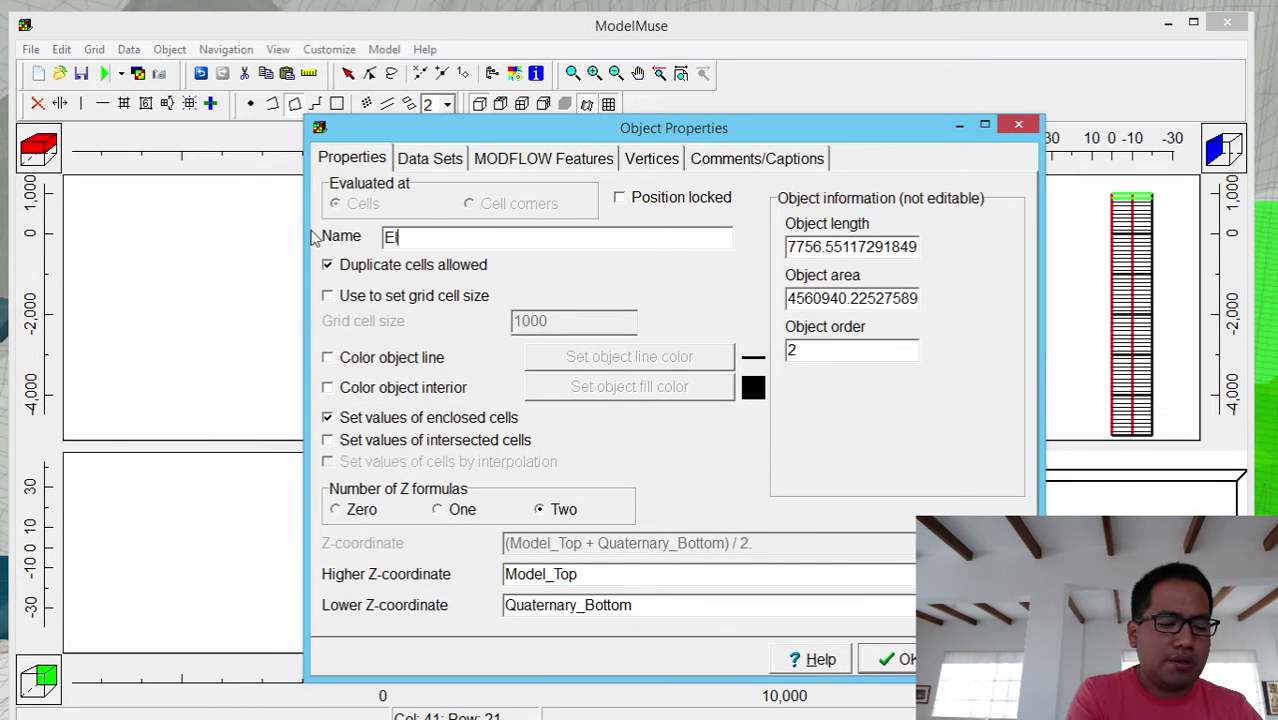
pyautogui.write('evation10m')
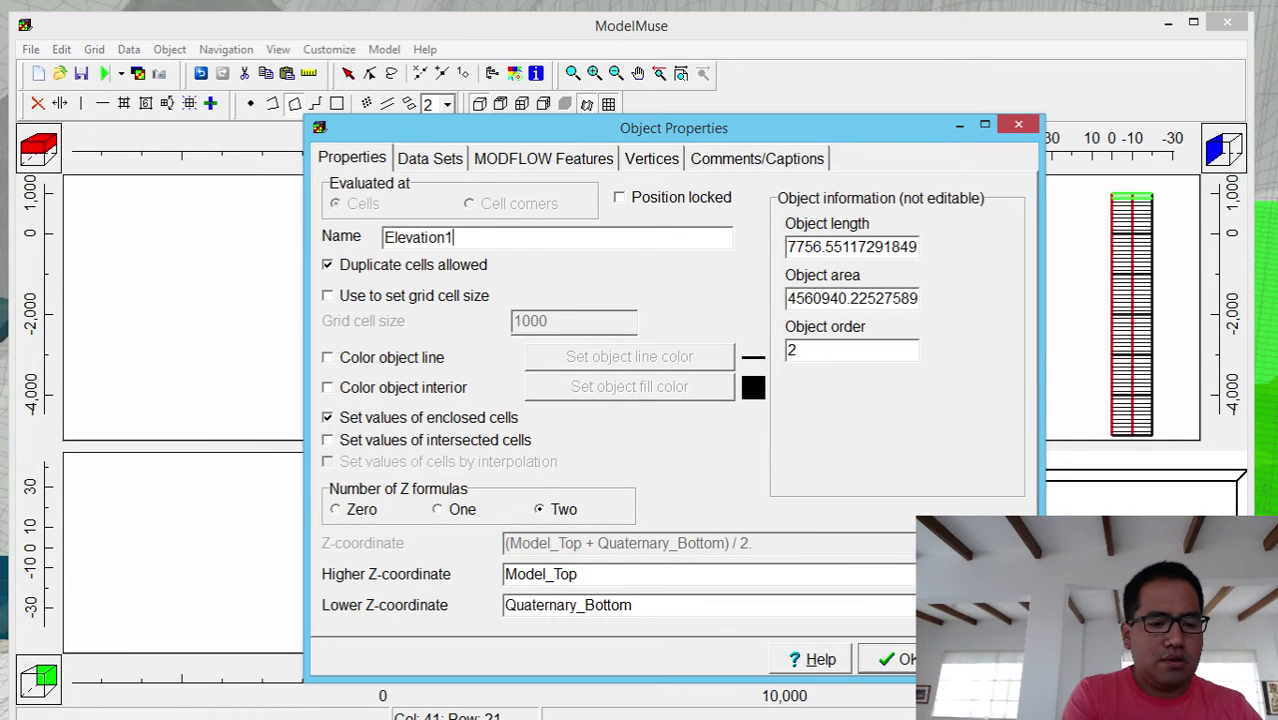
pyautogui.click(335, 358)
pyautogui.click(610, 356)
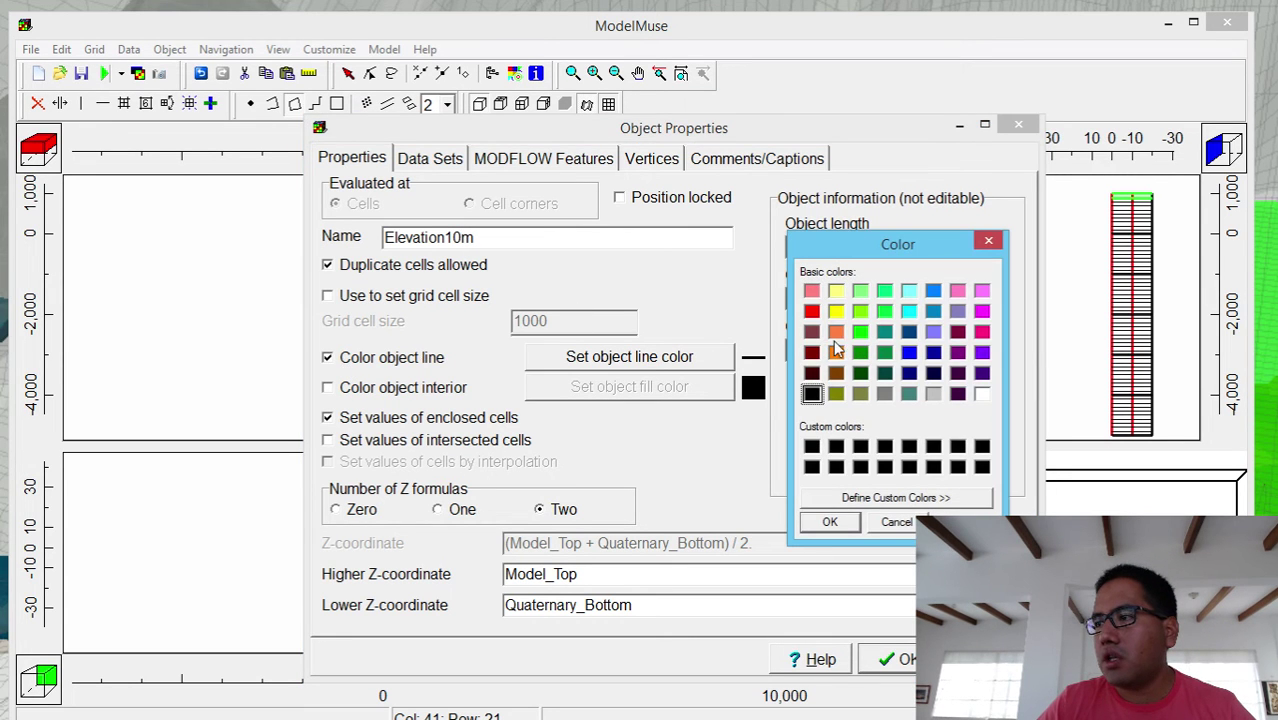
pyautogui.click(836, 333)
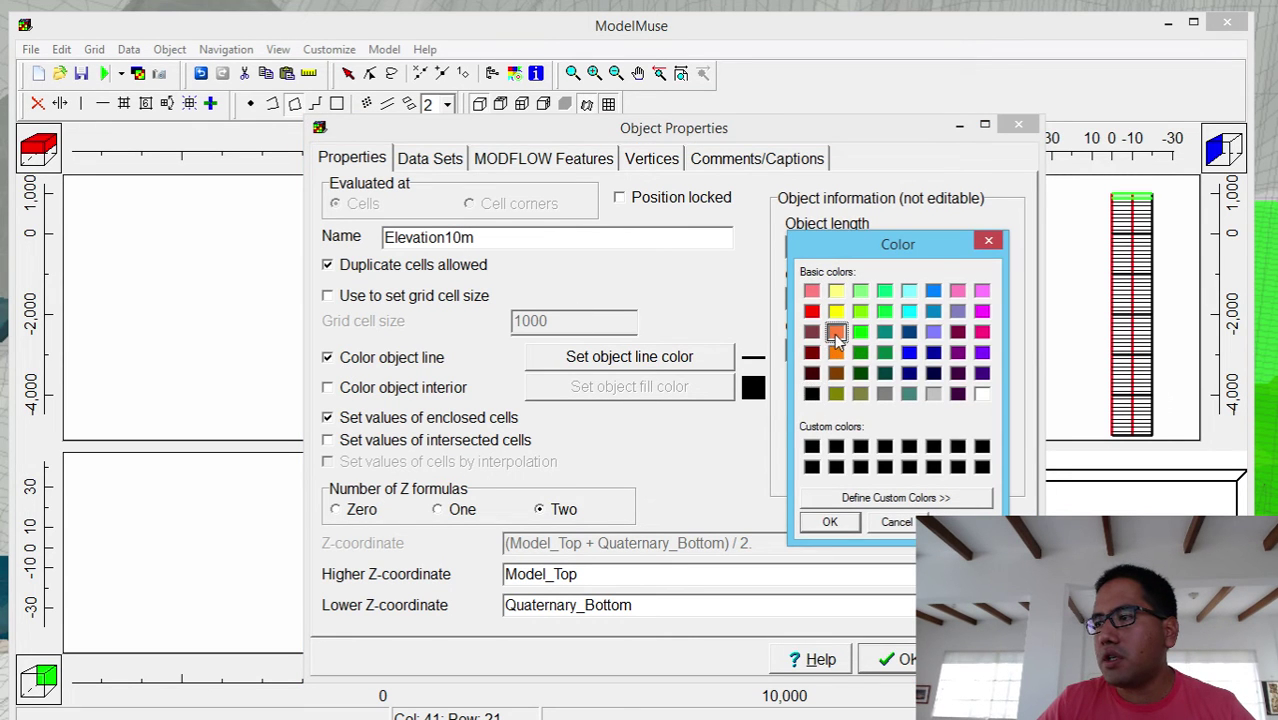
pyautogui.click(830, 523)
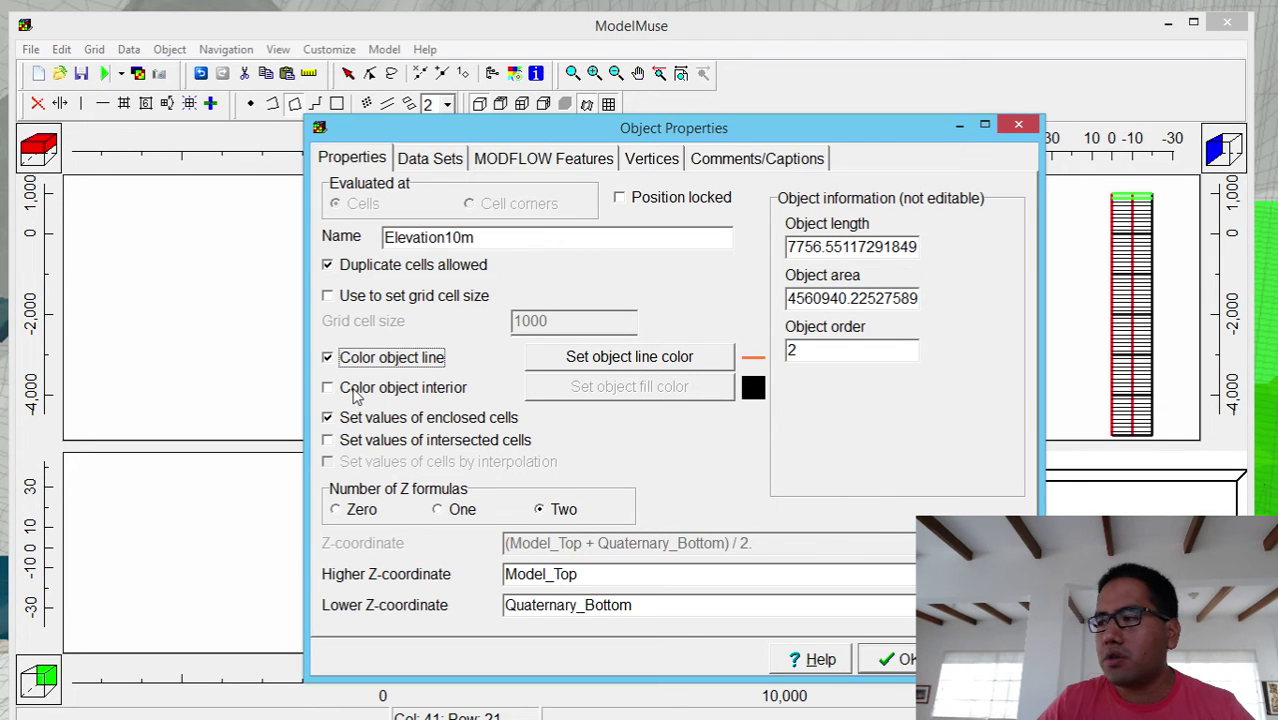
# - Use zero Z formulas, have it set Model_Top to 10, and apply
pyautogui.click(360, 511)
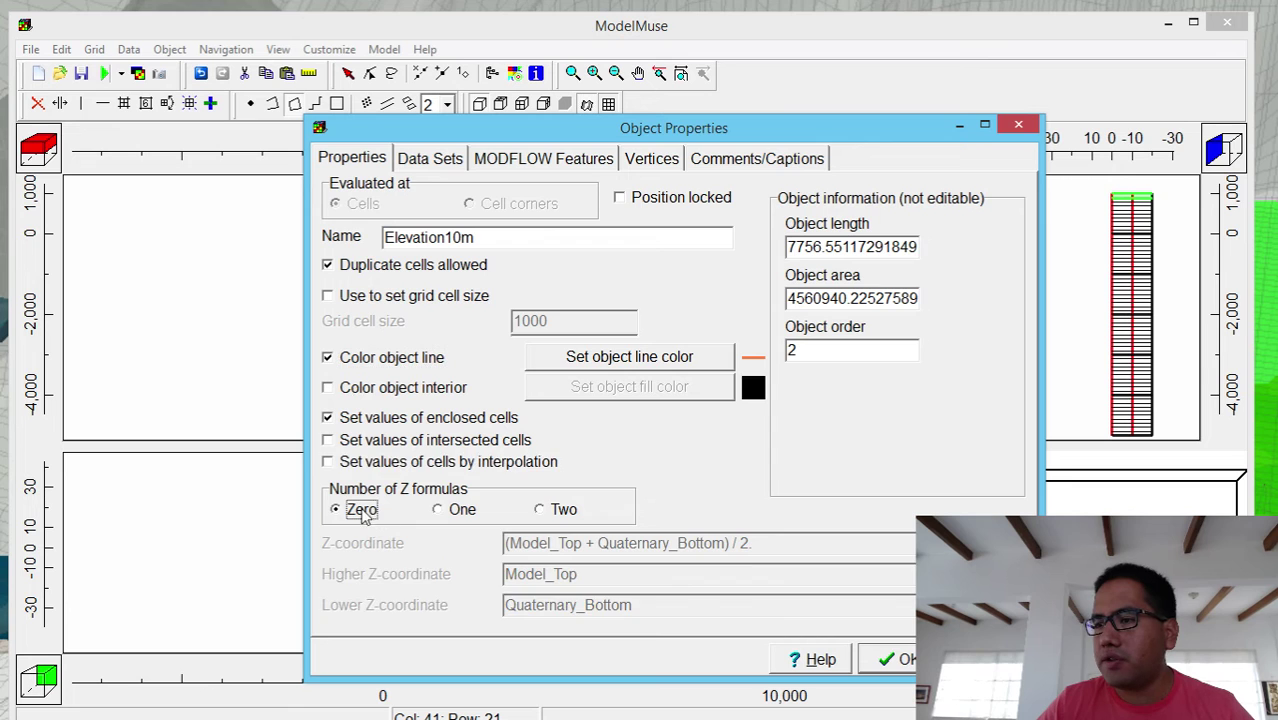
pyautogui.click(431, 158)
pyautogui.click(385, 227)
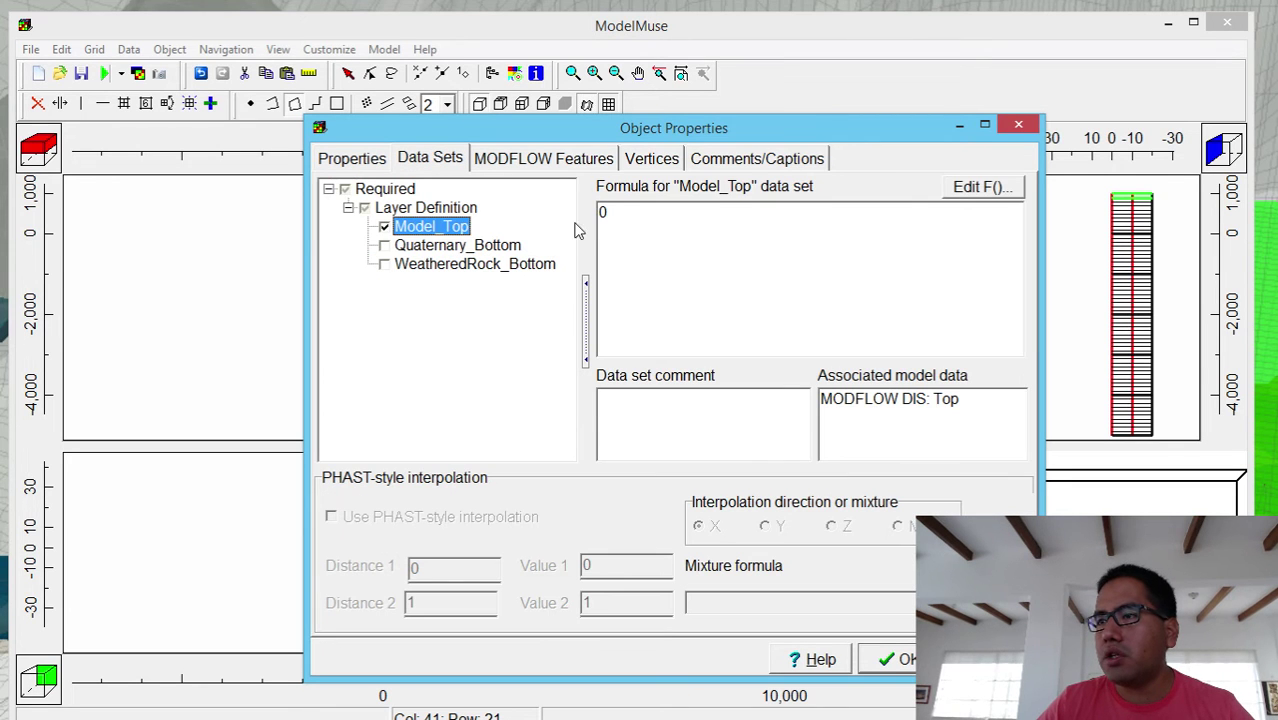
pyautogui.write('10')
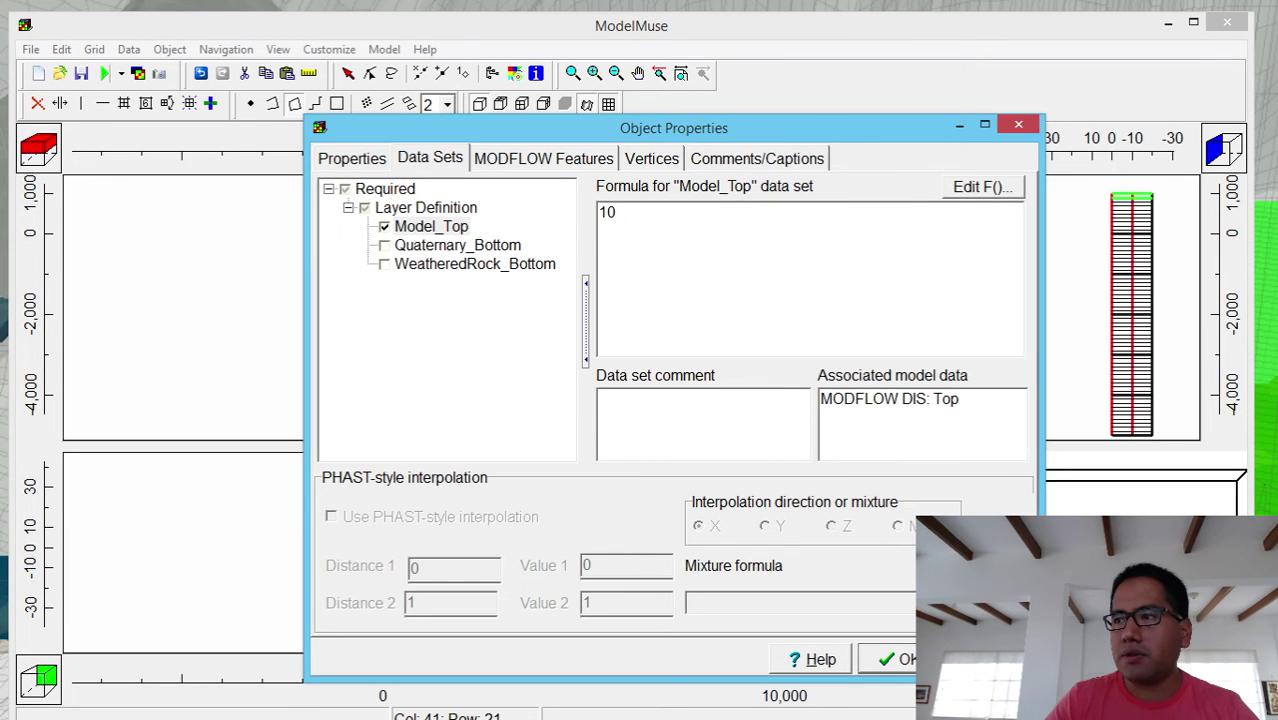
pyautogui.click(888, 659)
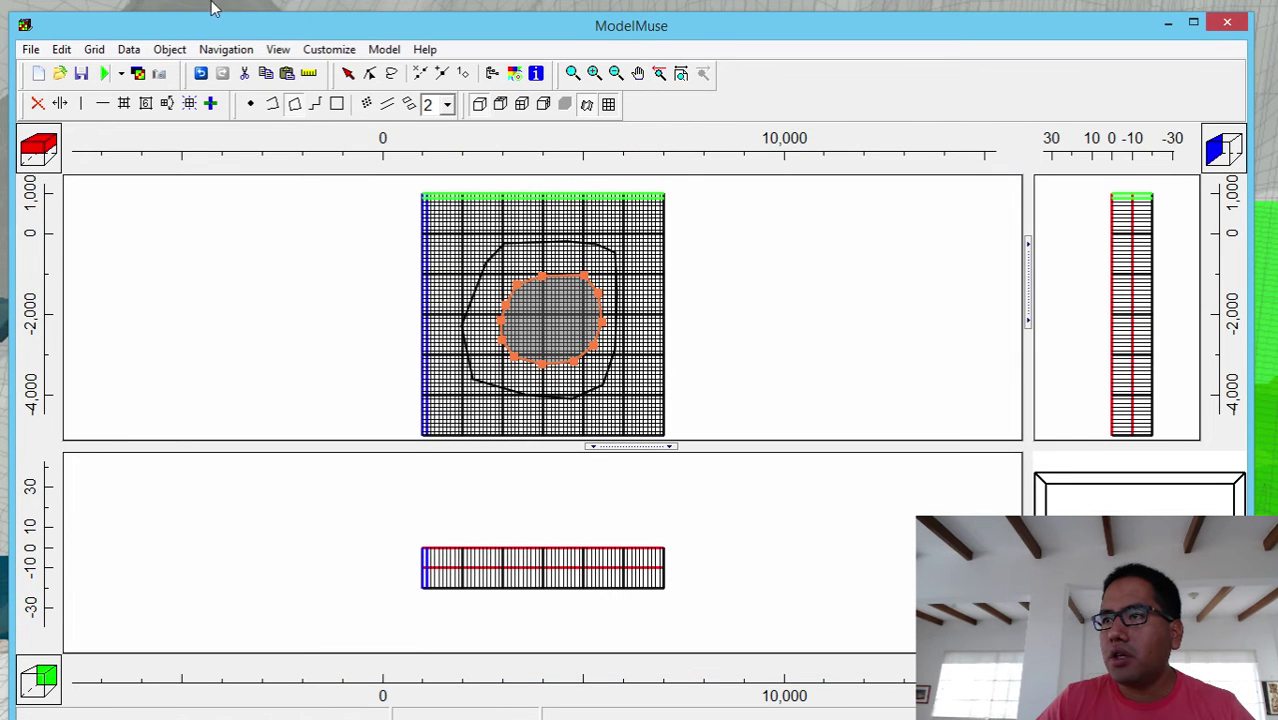
# - Select the large Shoreline polygon, change its outline colour to blue, and deselect it
pyautogui.click(348, 73)
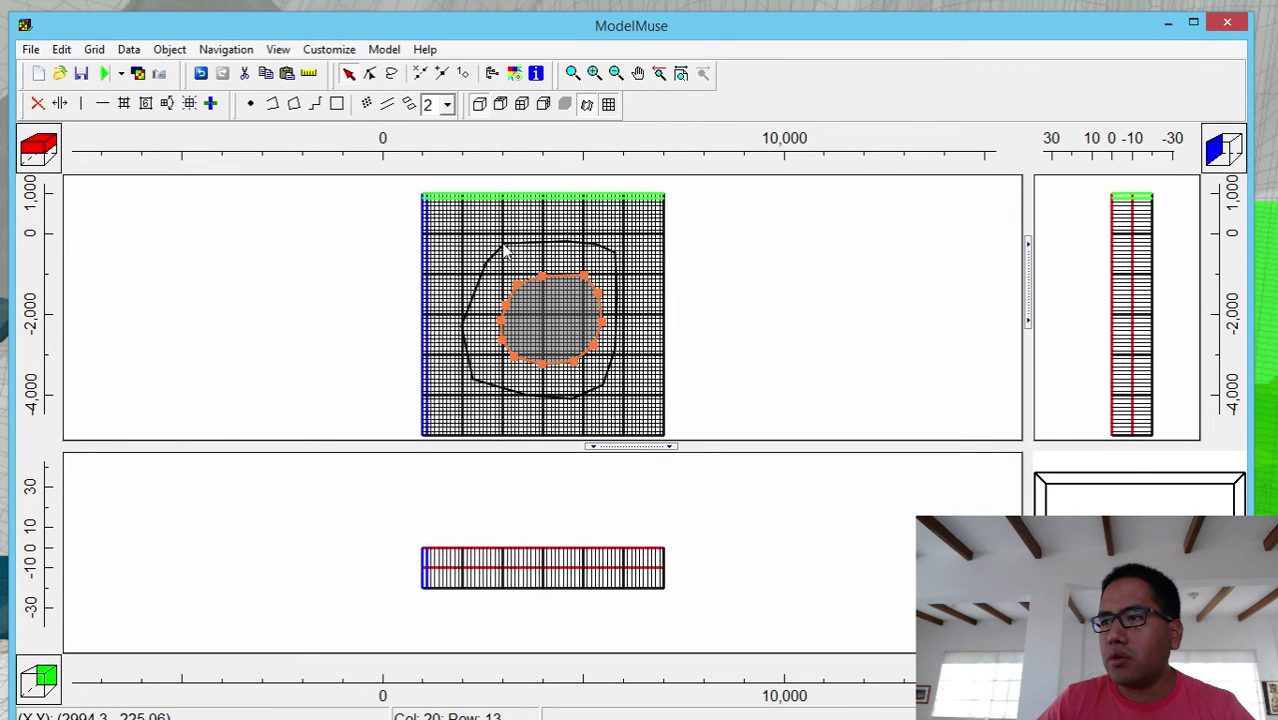
pyautogui.click(504, 246)
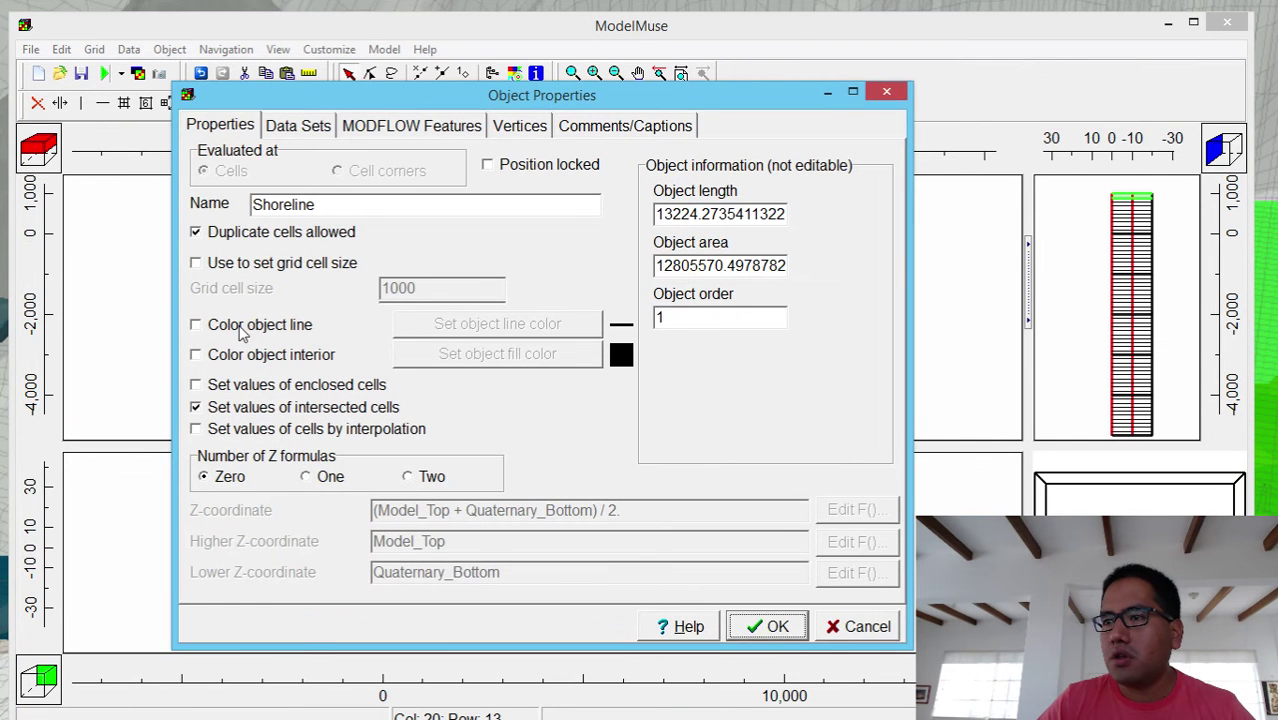
pyautogui.click(617, 333)
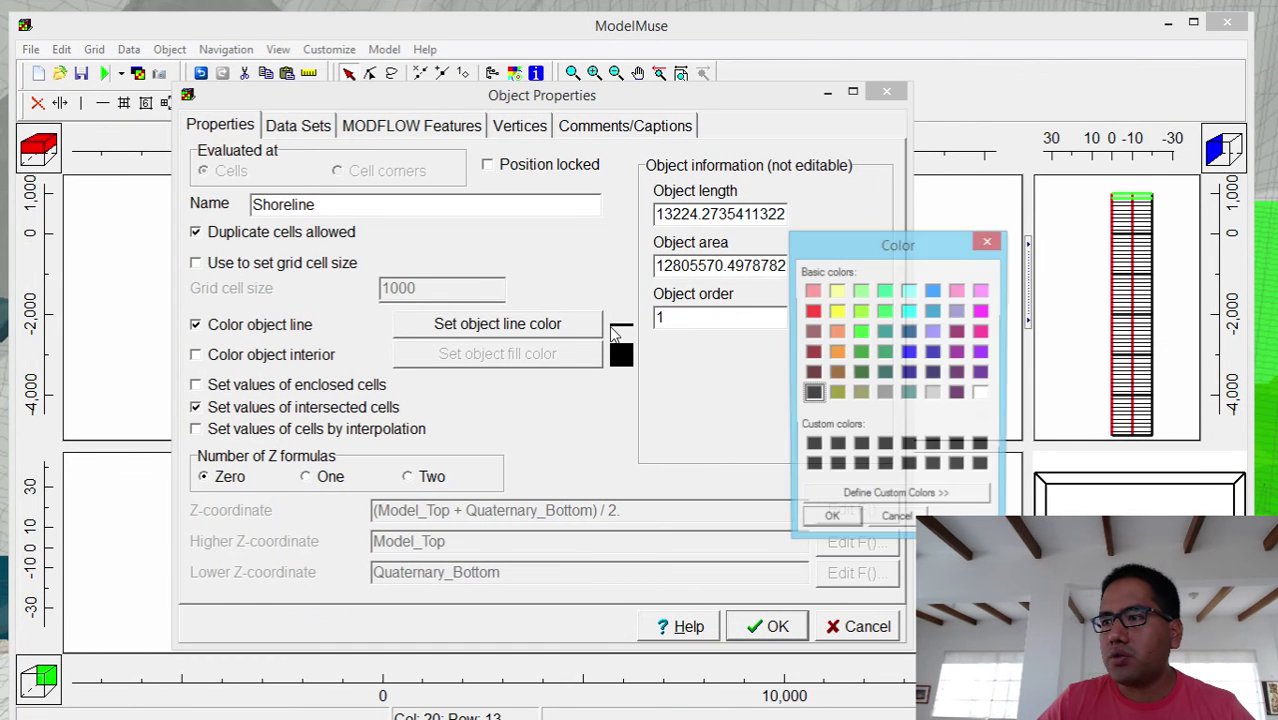
pyautogui.click(933, 312)
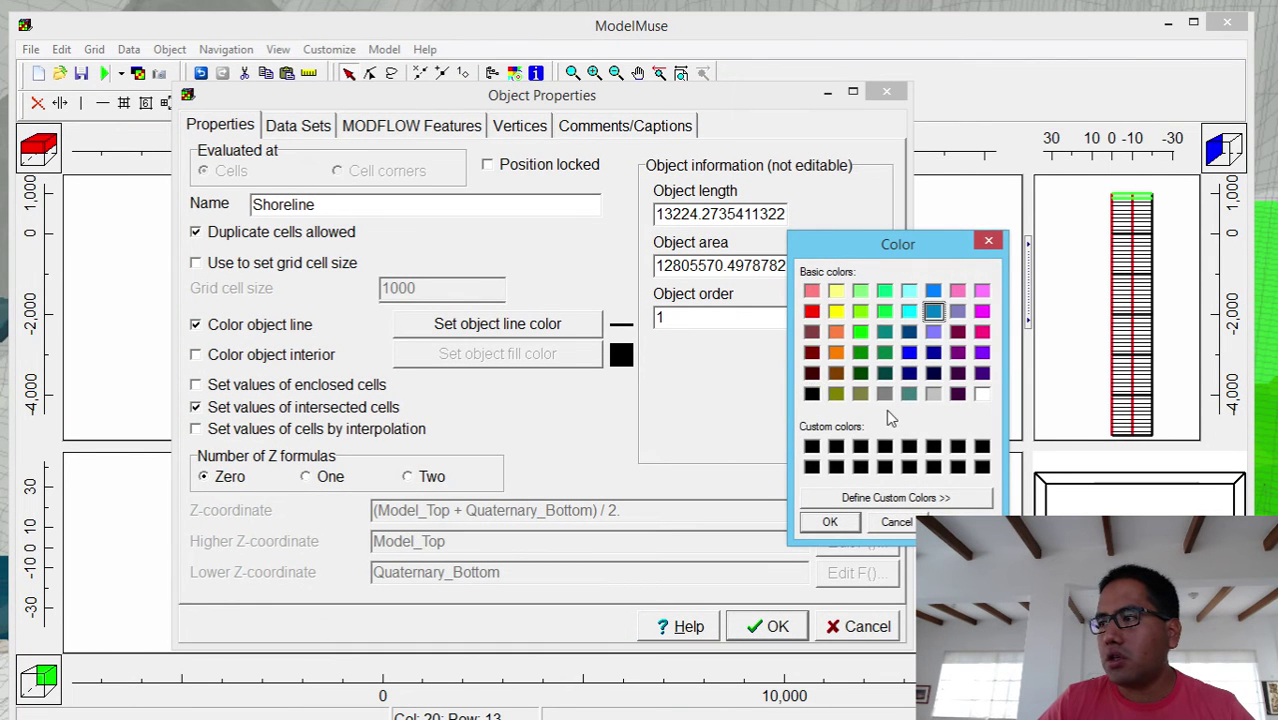
pyautogui.click(849, 527)
pyautogui.click(760, 627)
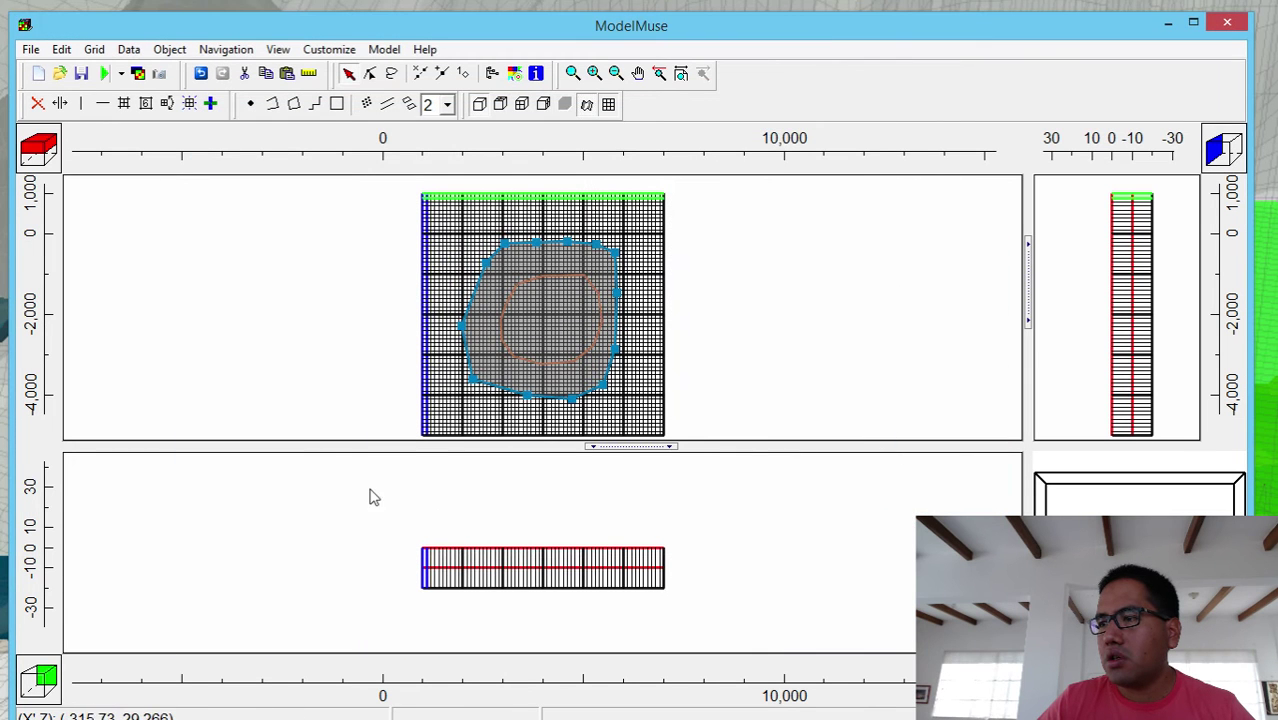
pyautogui.click(287, 286)
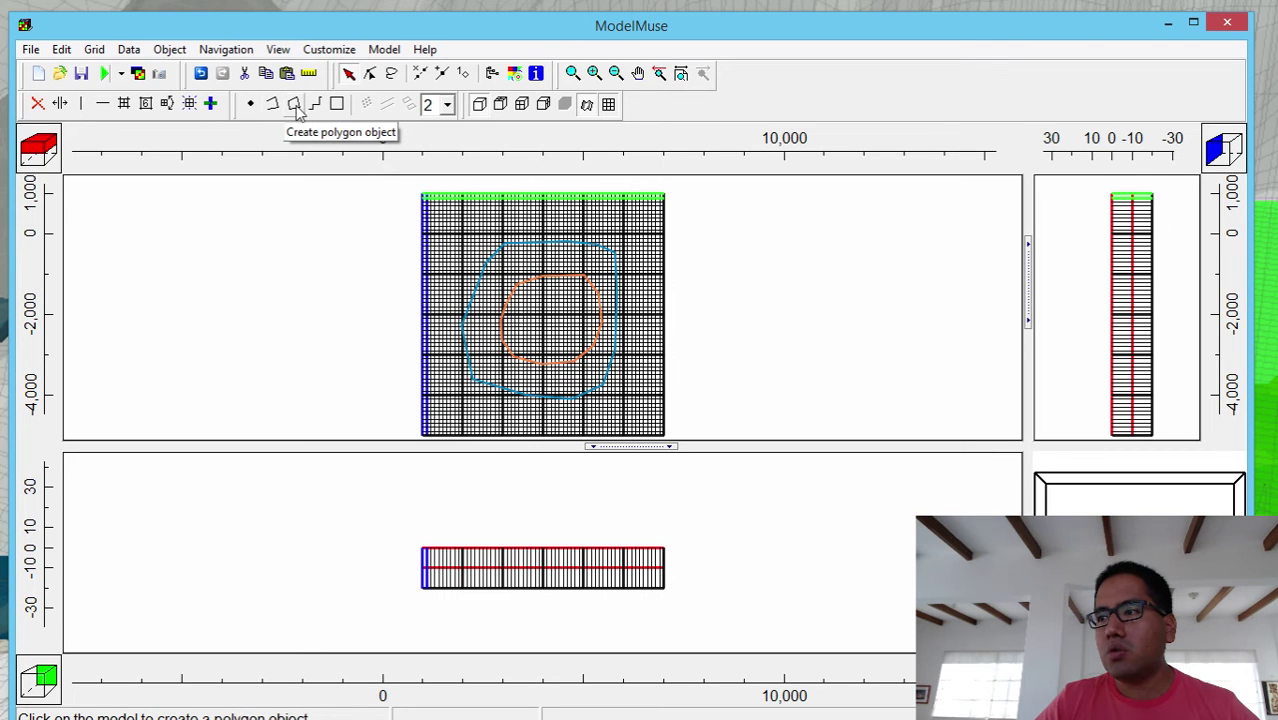
# - Draw a polygon through the grid's top-right, top-left, bottom-left and bottom-right corners
pyautogui.click(296, 108)
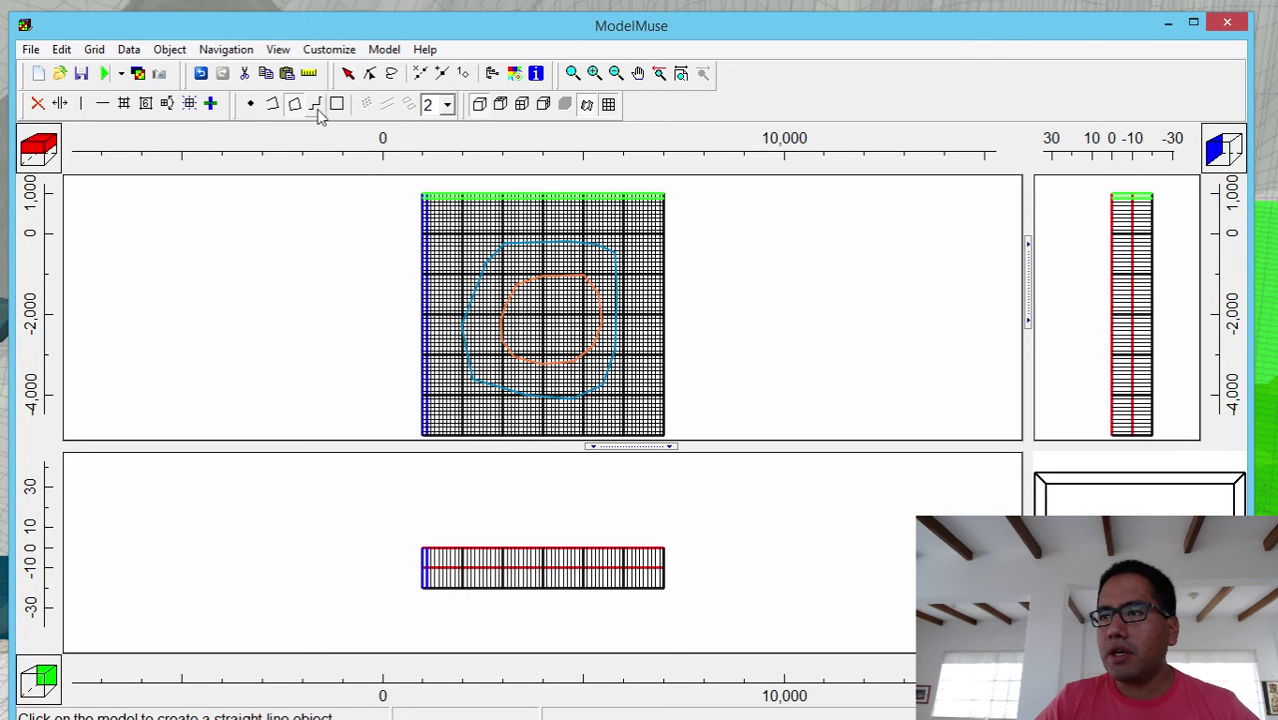
pyautogui.click(662, 196)
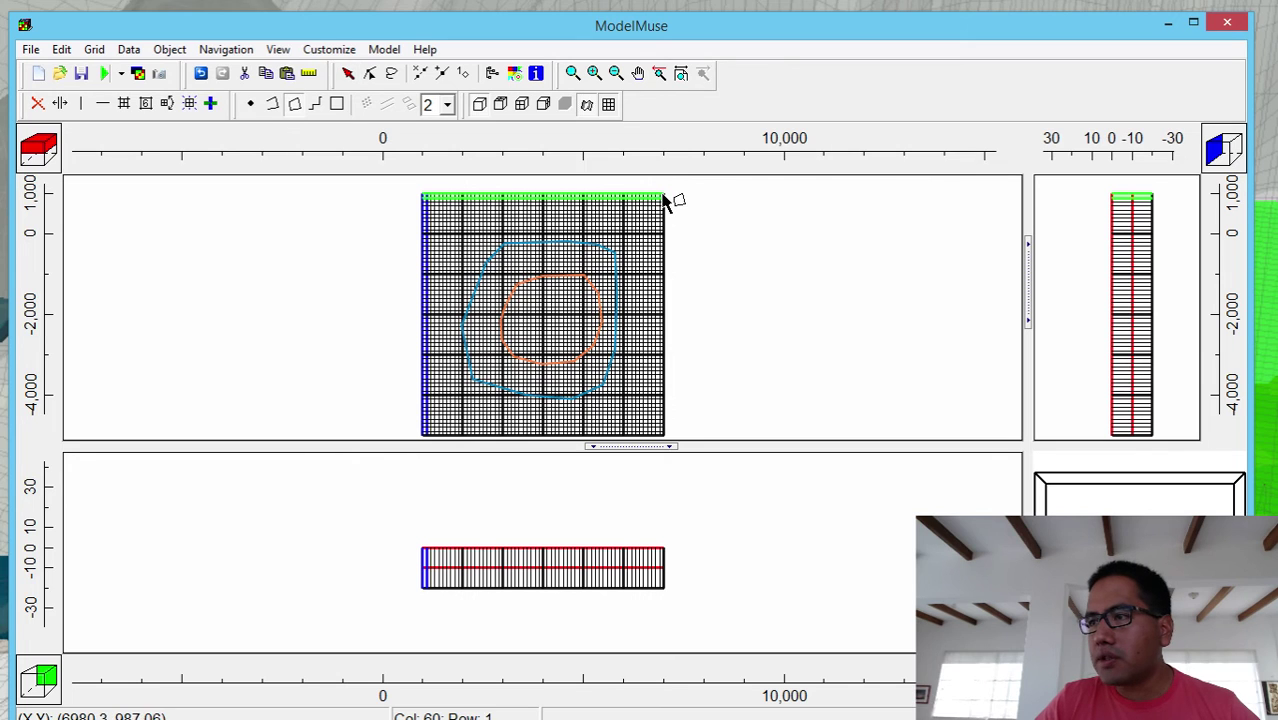
pyautogui.click(425, 198)
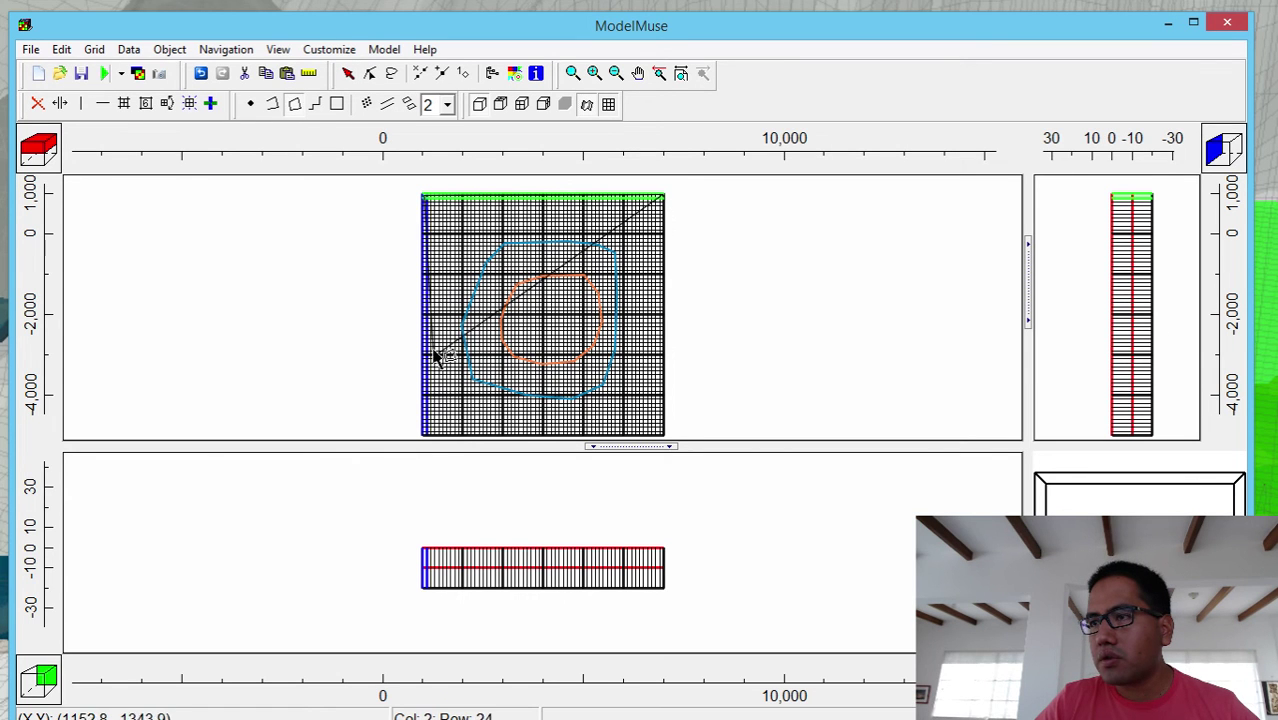
pyautogui.click(423, 438)
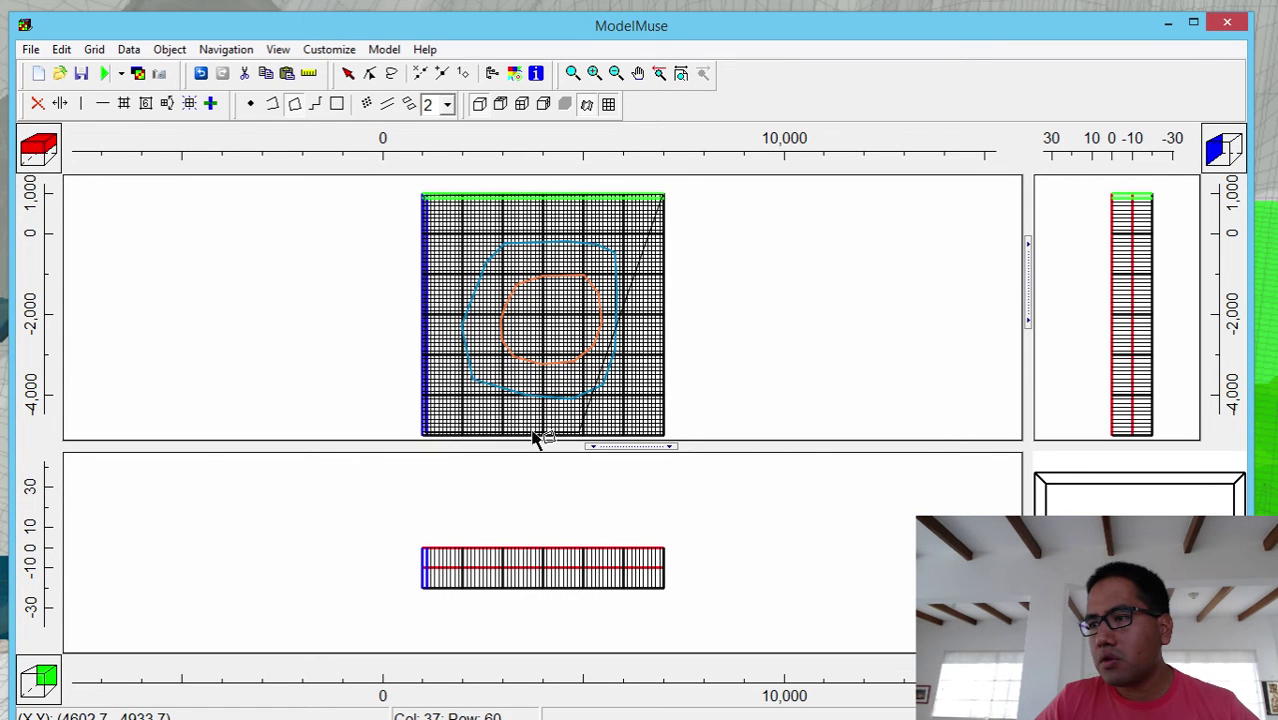
pyautogui.click(662, 438)
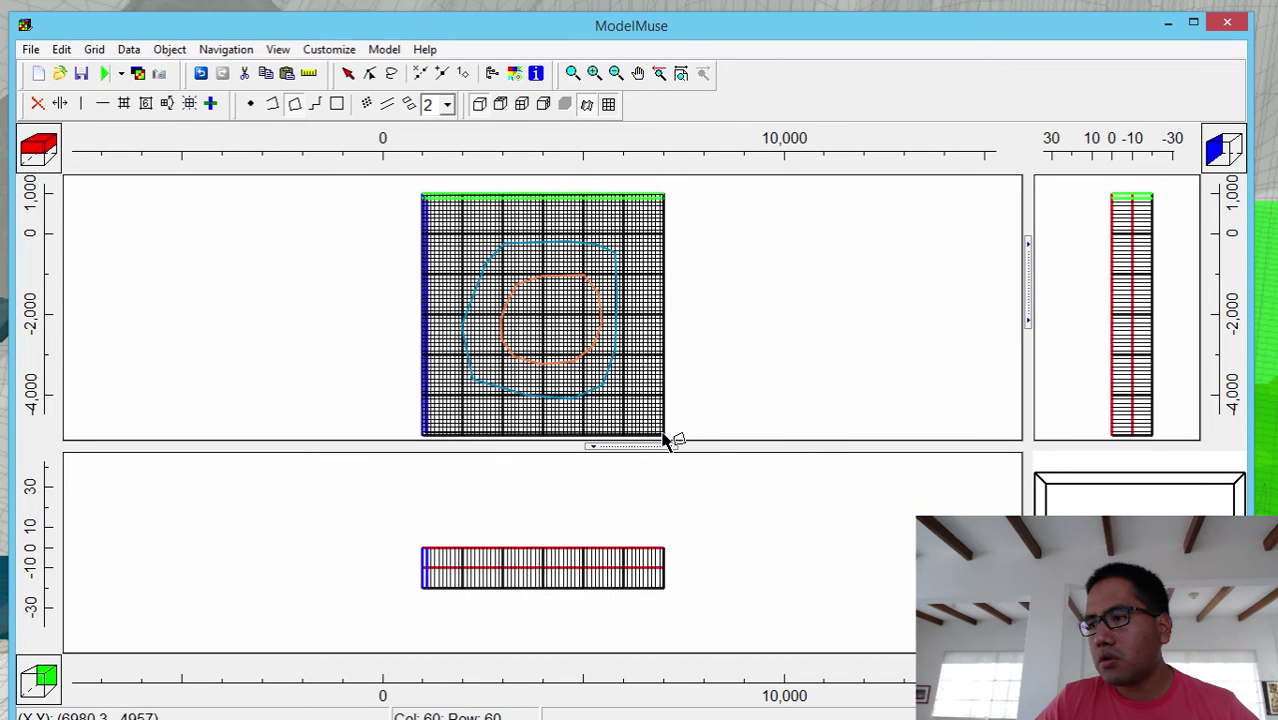
pyautogui.doubleClick(664, 440)
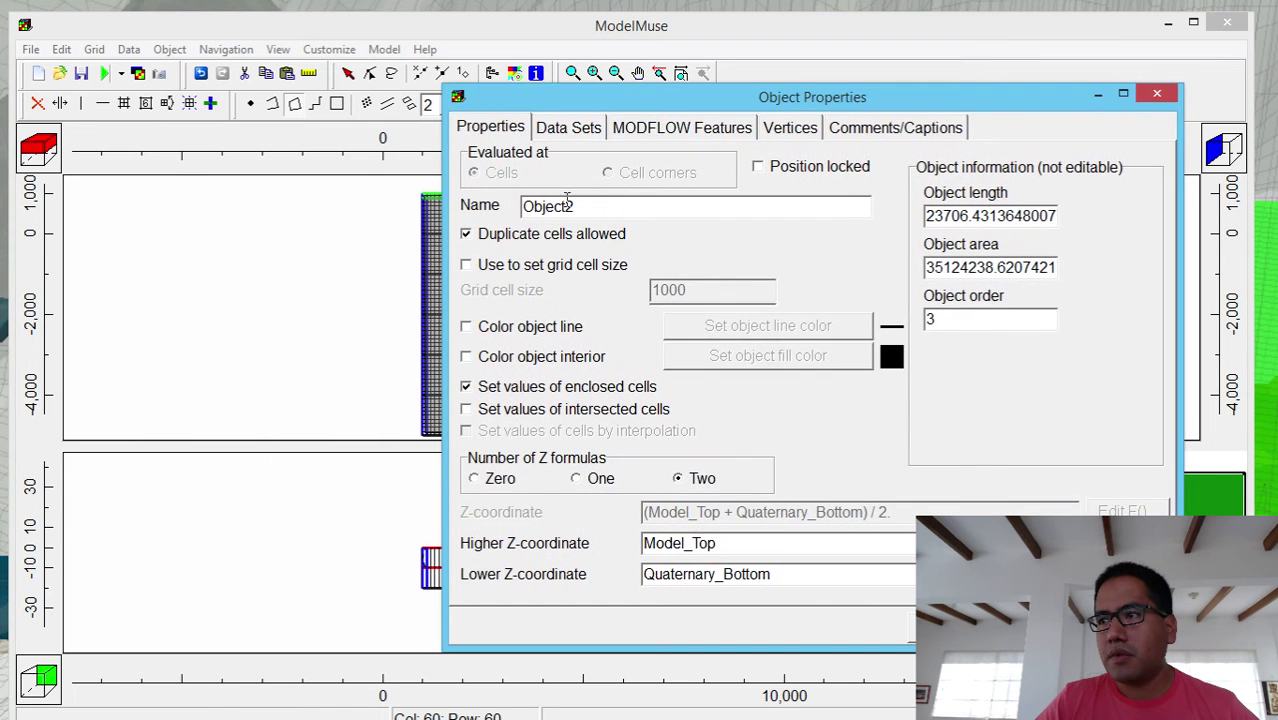
# - Give the grid-wide polygon a magenta outline and zero Z formulas
pyautogui.click(524, 328)
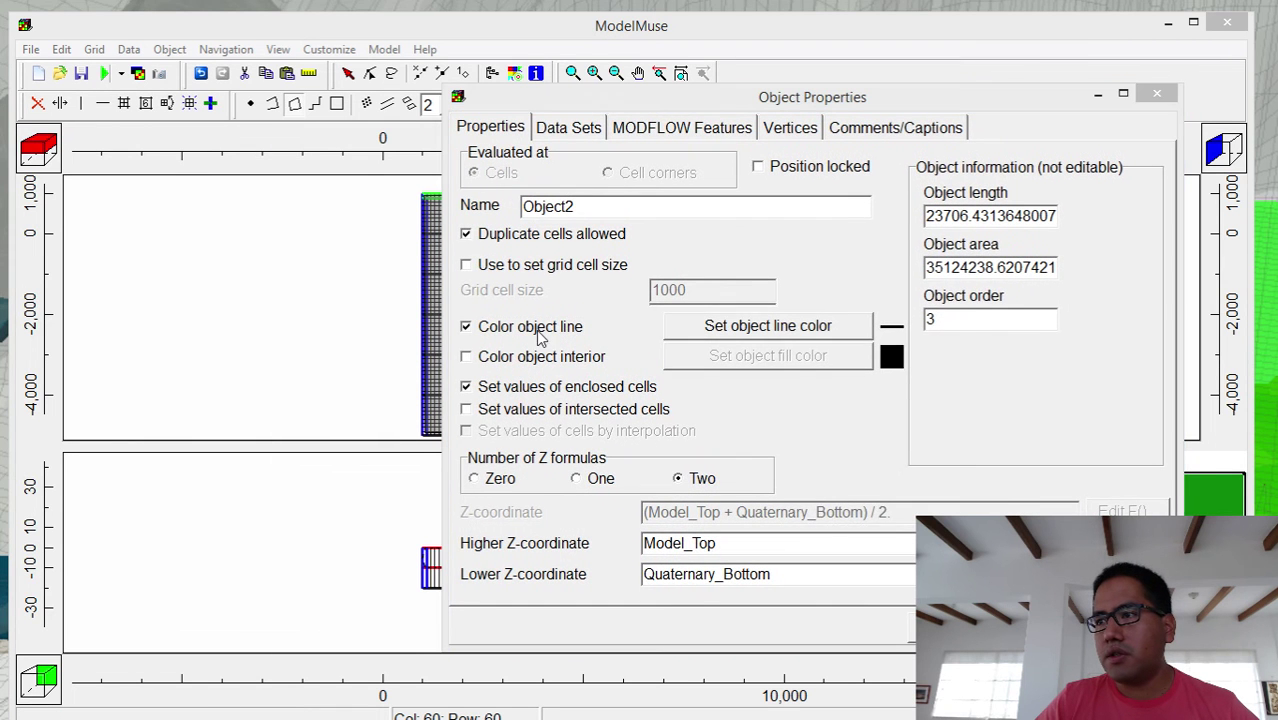
pyautogui.click(745, 326)
pyautogui.click(957, 311)
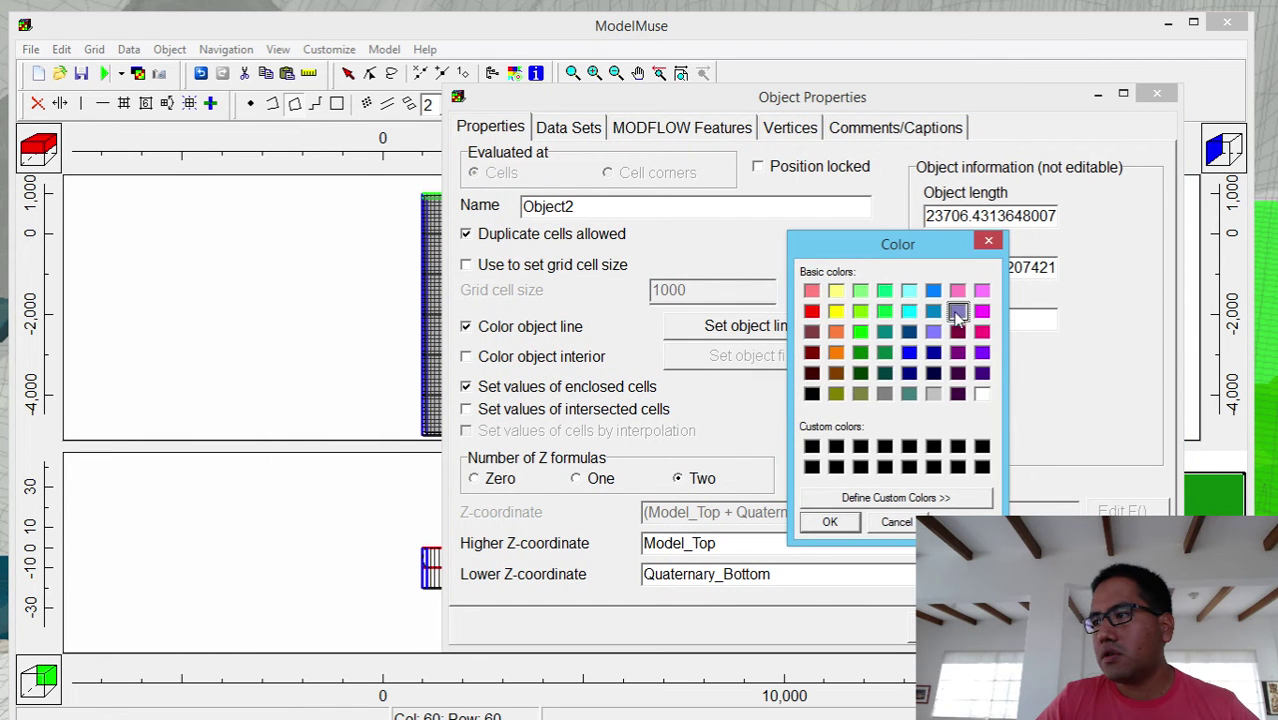
pyautogui.click(982, 311)
pyautogui.click(826, 522)
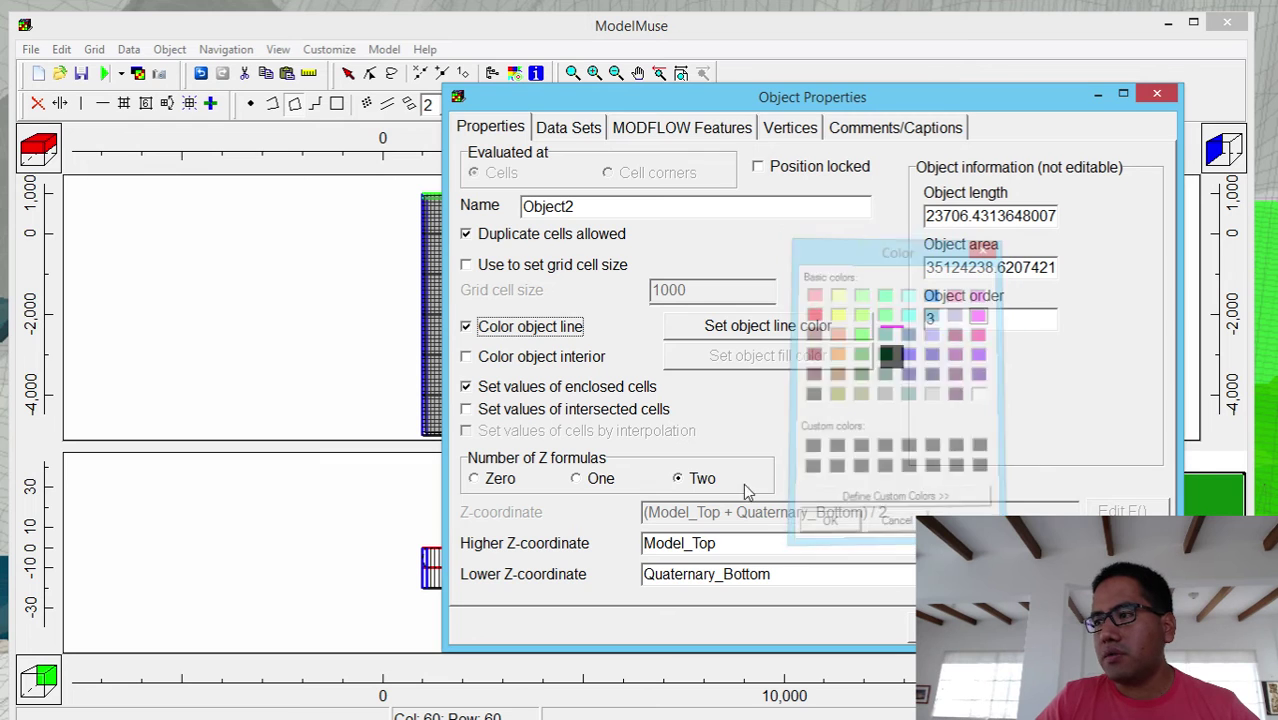
pyautogui.click(500, 479)
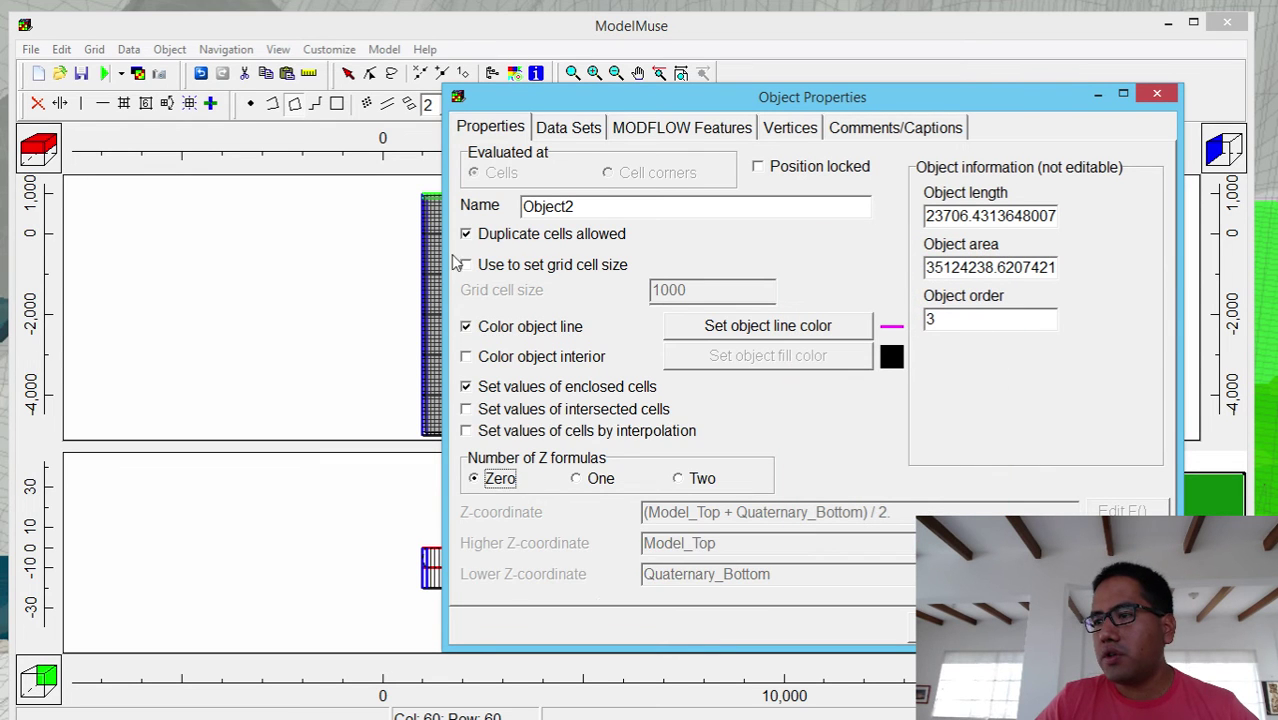
# - Make it set Model_Top, replacing the formula 0 with -5, and apply
pyautogui.click(555, 133)
pyautogui.click(522, 197)
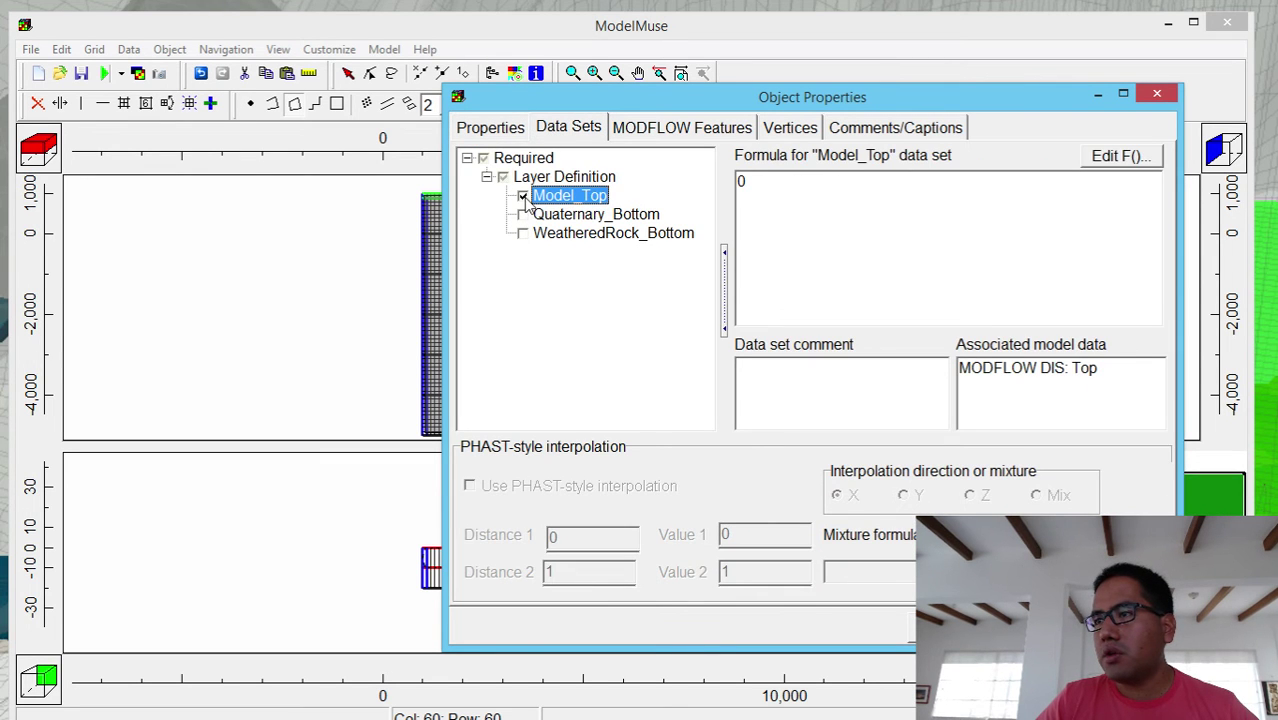
pyautogui.moveTo(755, 195); pyautogui.dragTo(737, 182)
pyautogui.press('BackSpace')
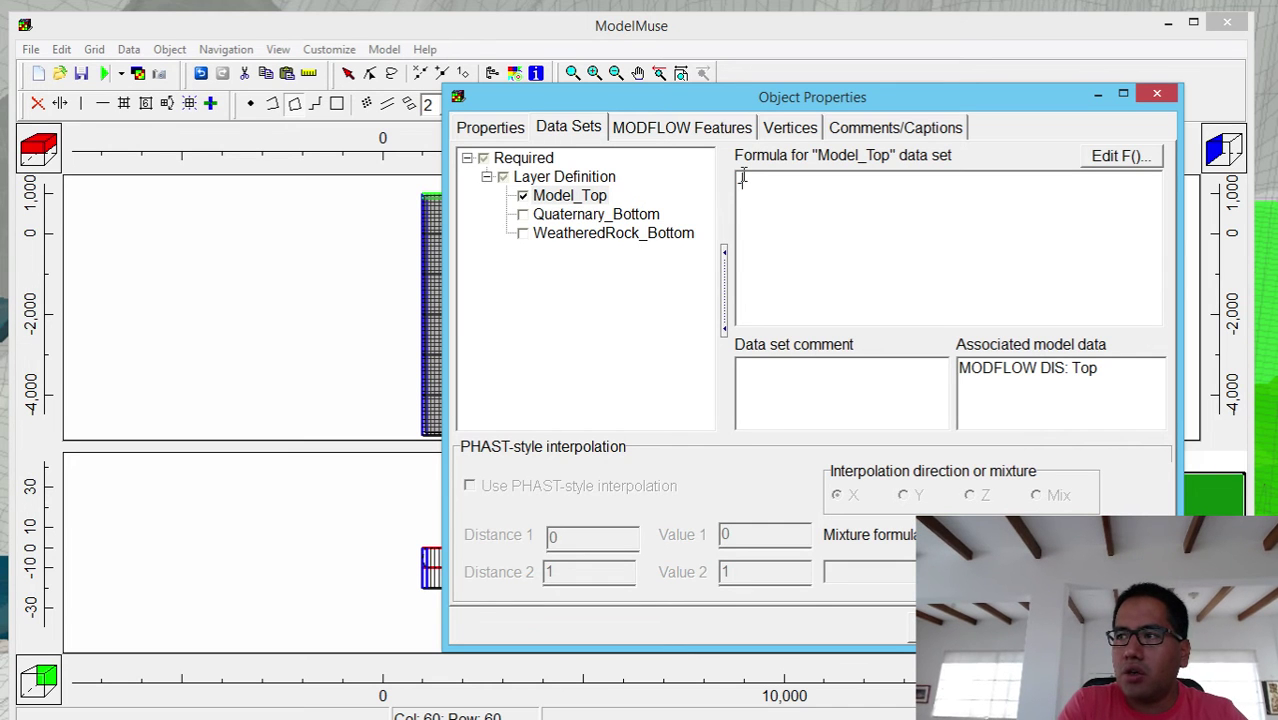
pyautogui.write('-5')
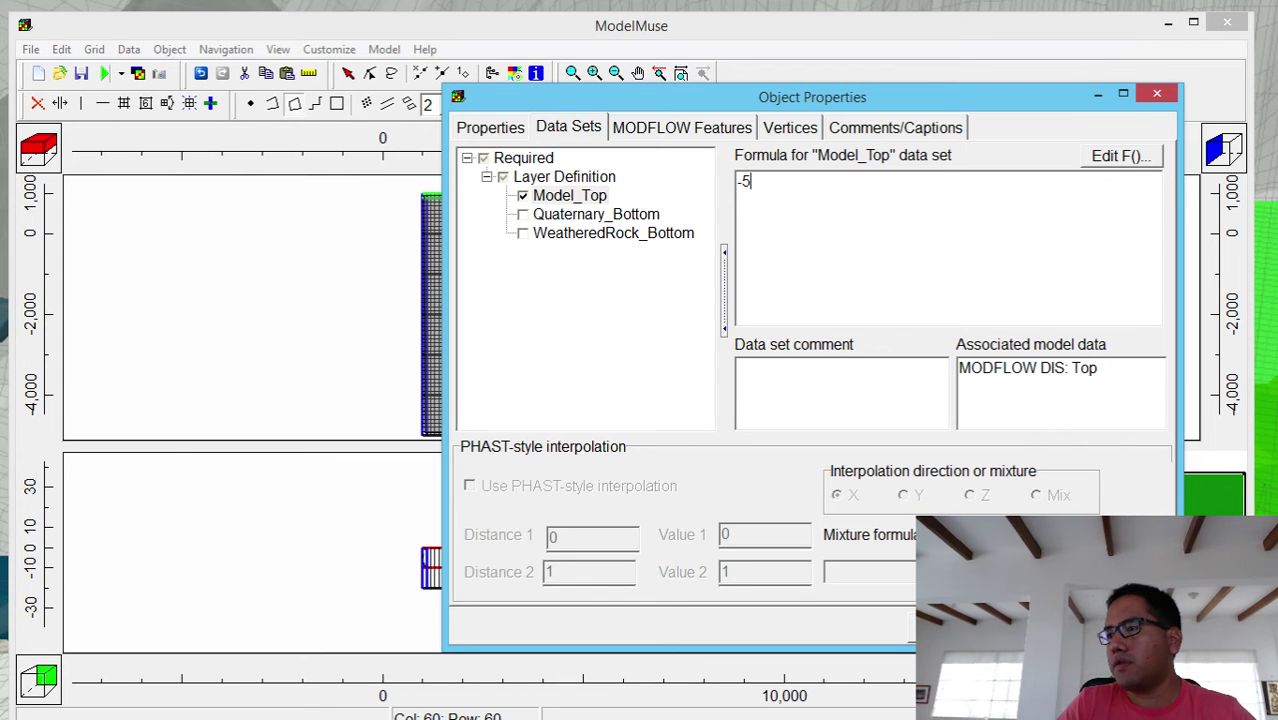
pyautogui.press('Return')
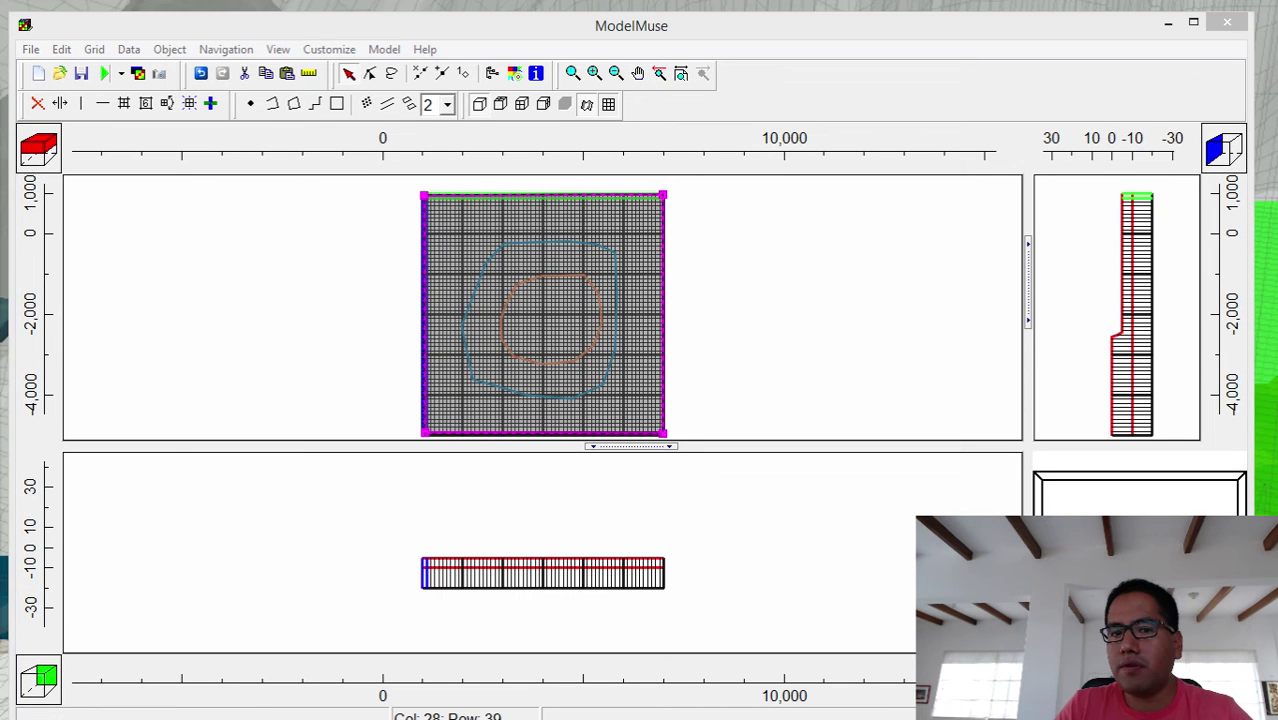
# - Switch Object2 to interpolation only, with enclosed and intersected cells off, accepting the warning
pyautogui.doubleClick(535, 350)
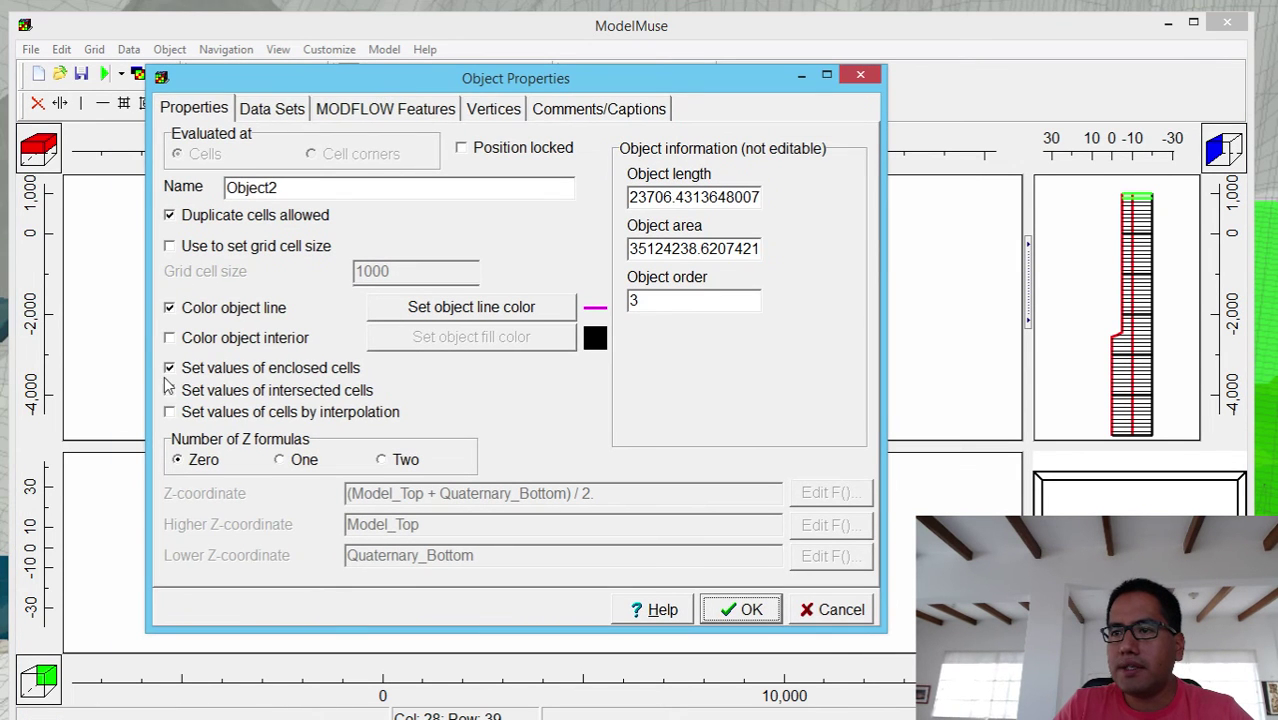
pyautogui.click(169, 389)
pyautogui.click(169, 367)
pyautogui.click(169, 390)
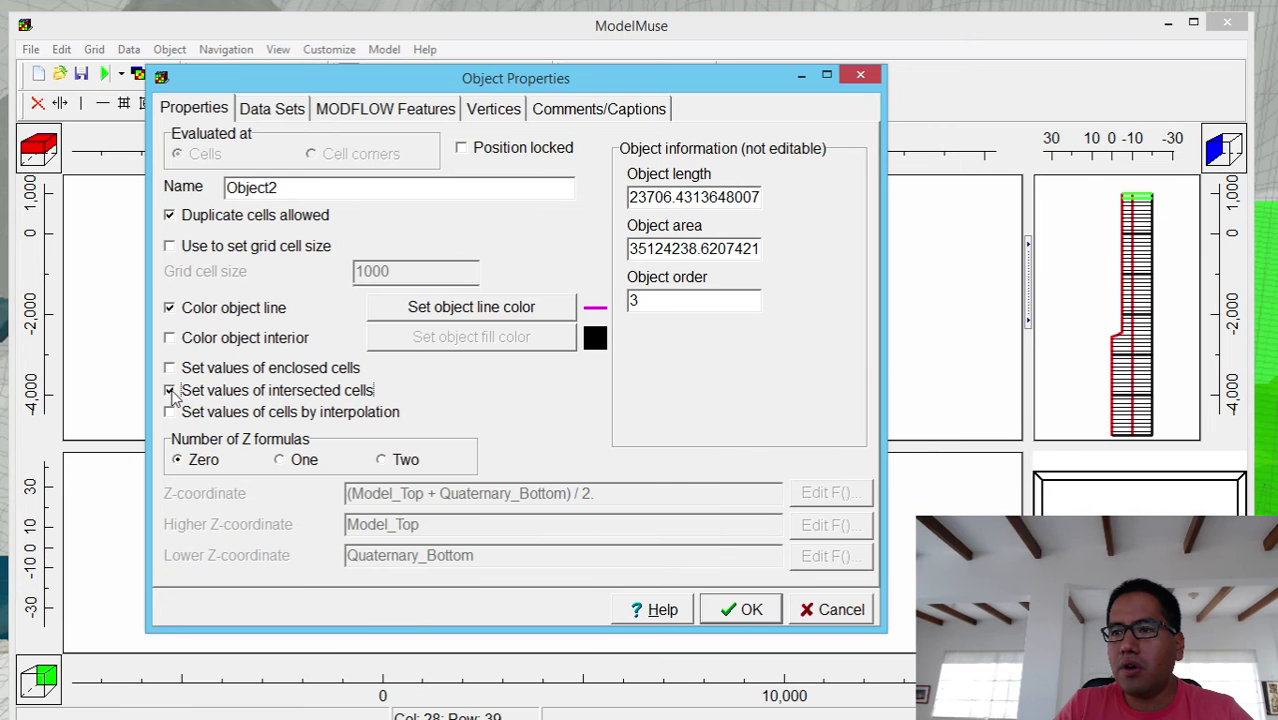
pyautogui.click(169, 412)
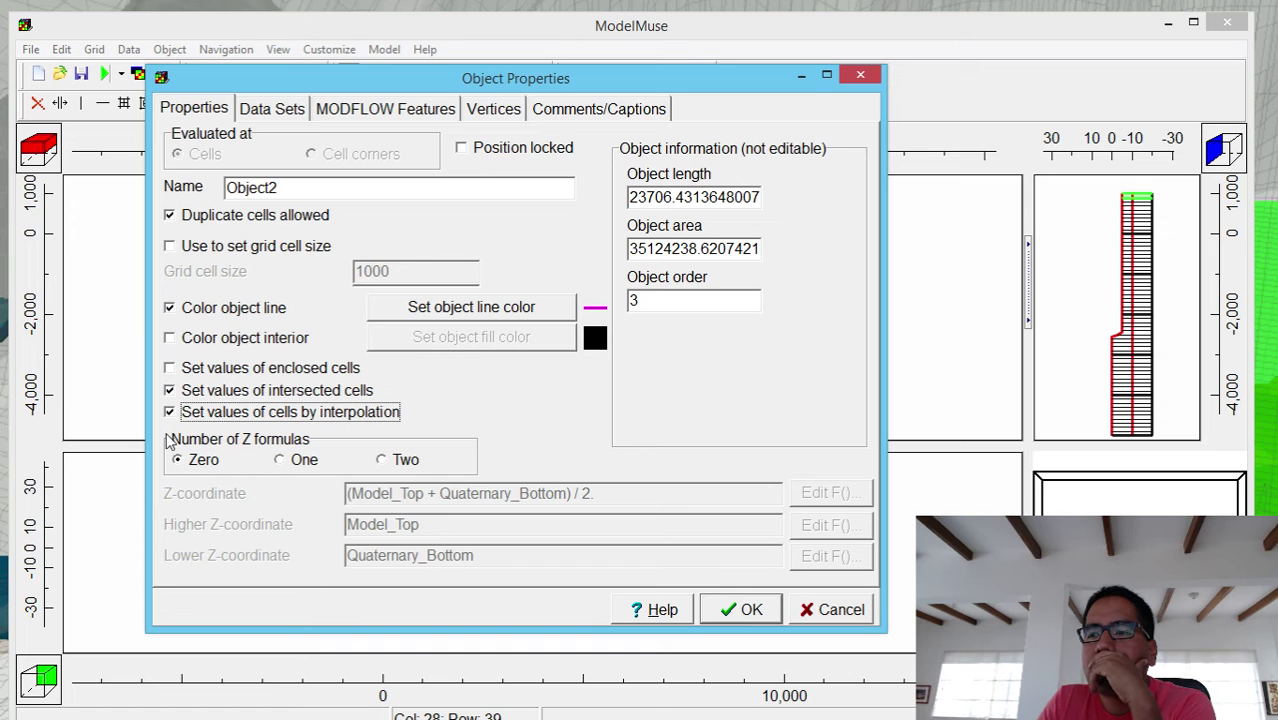
pyautogui.click(170, 391)
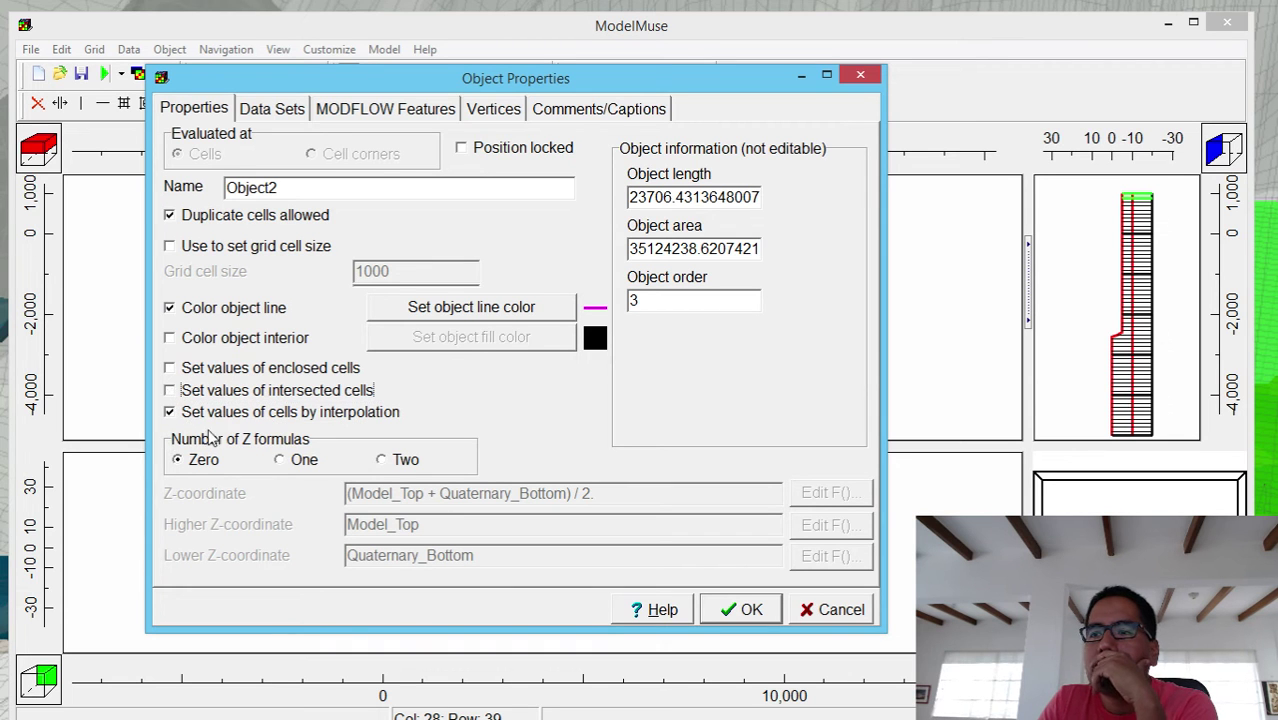
pyautogui.click(730, 612)
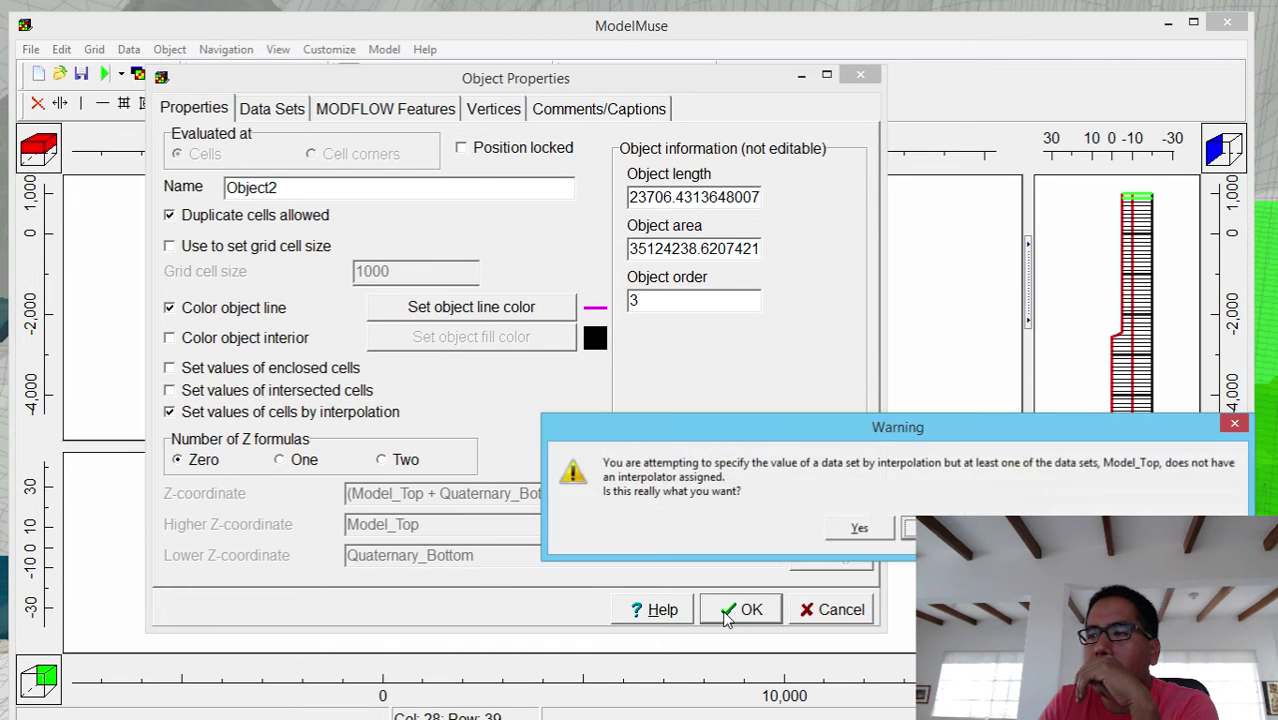
pyautogui.click(859, 530)
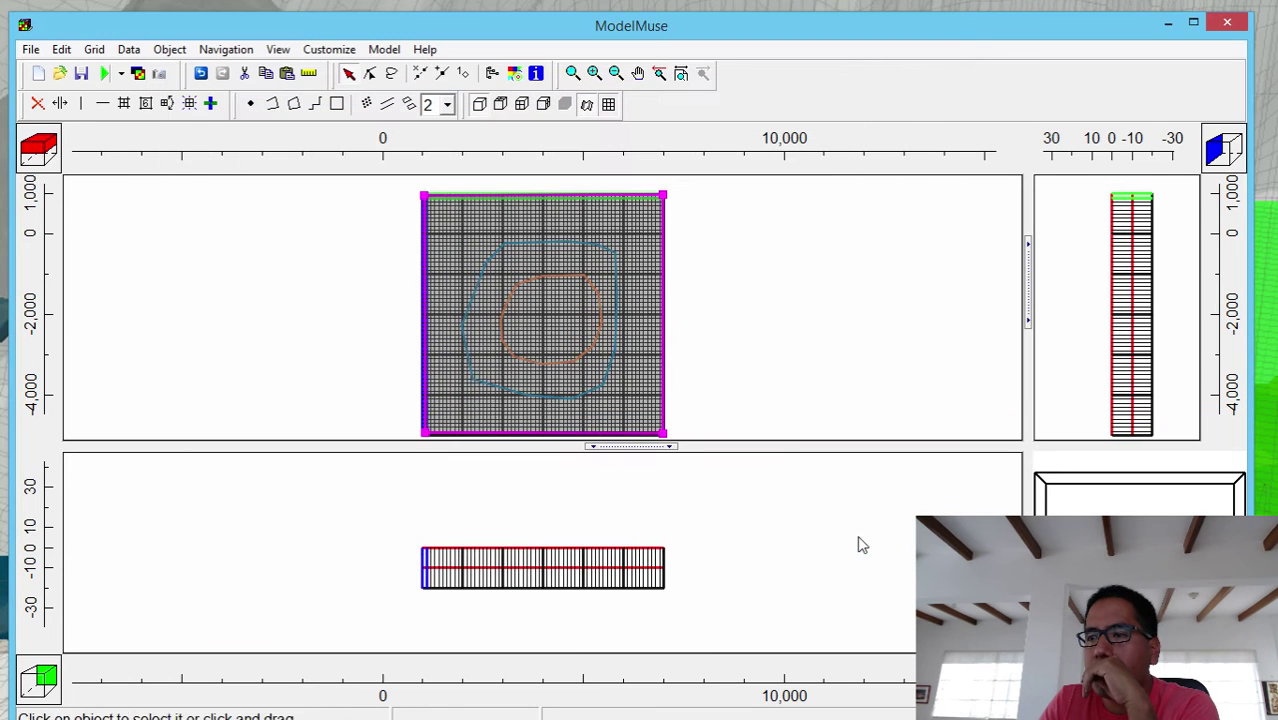
# - Hide the grid-wide polygon object
pyautogui.rightClick(469, 243)
pyautogui.click(393, 320)
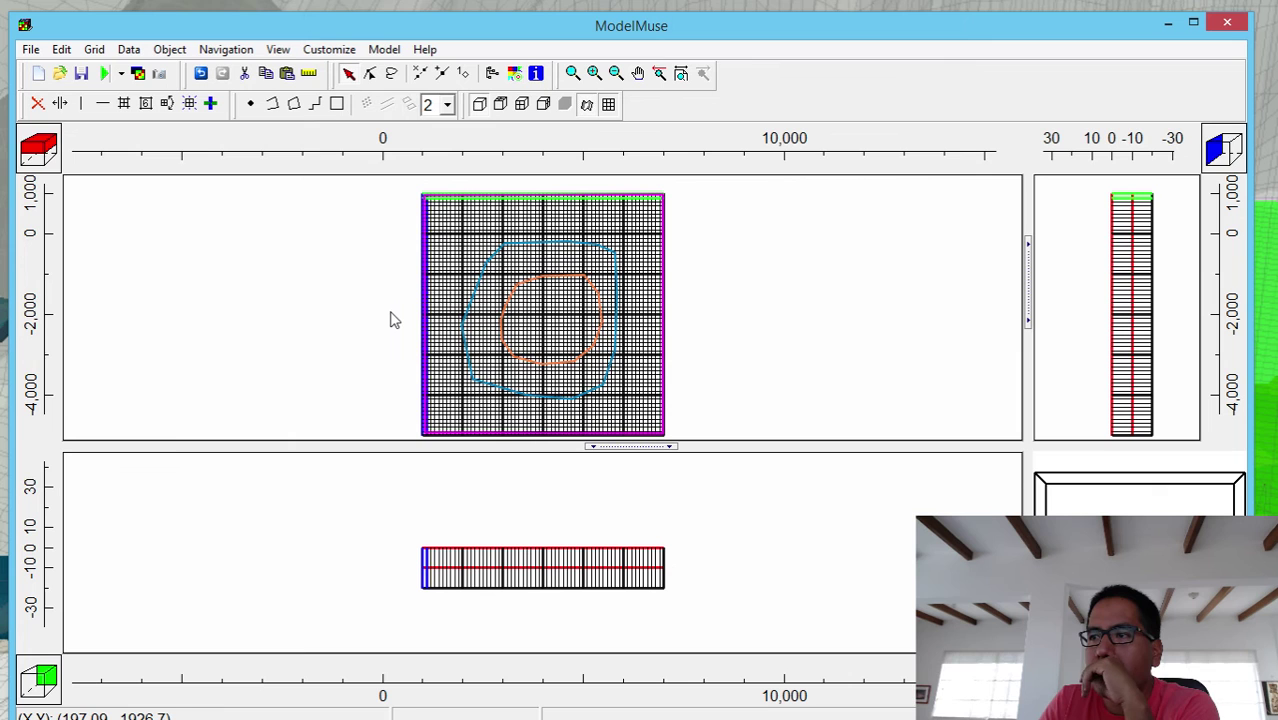
pyautogui.click(480, 202)
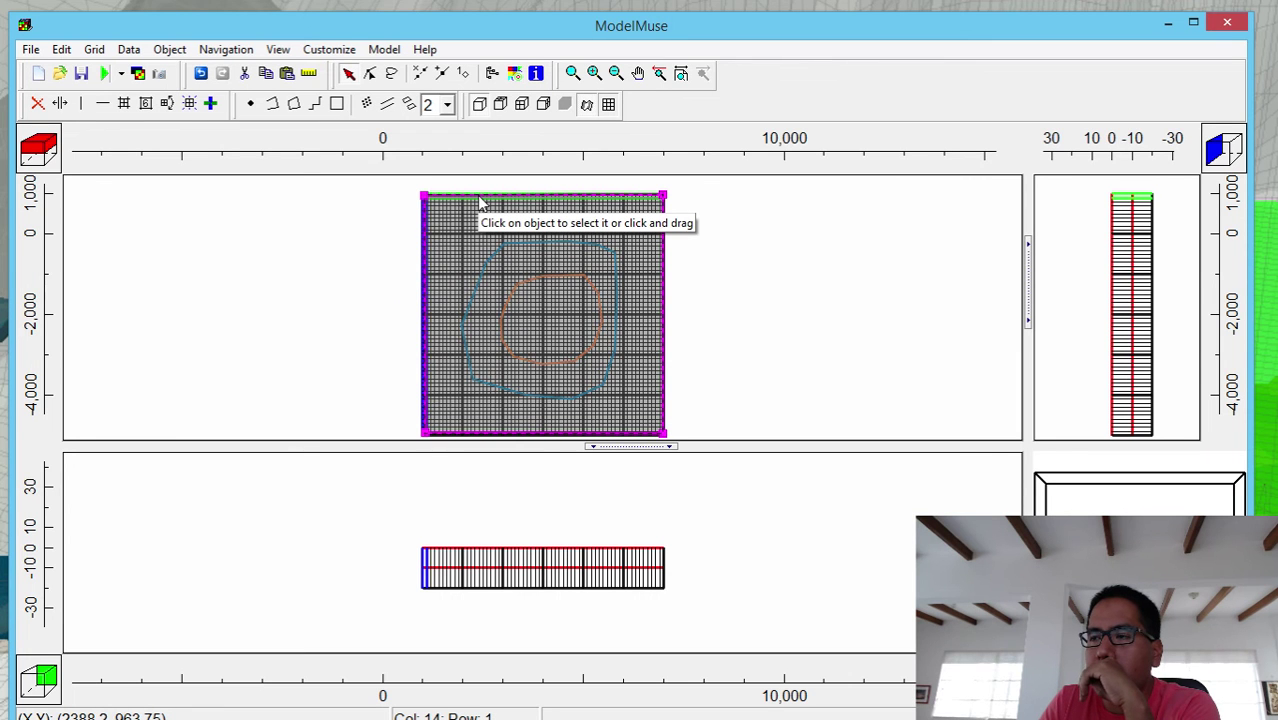
pyautogui.rightClick(480, 202)
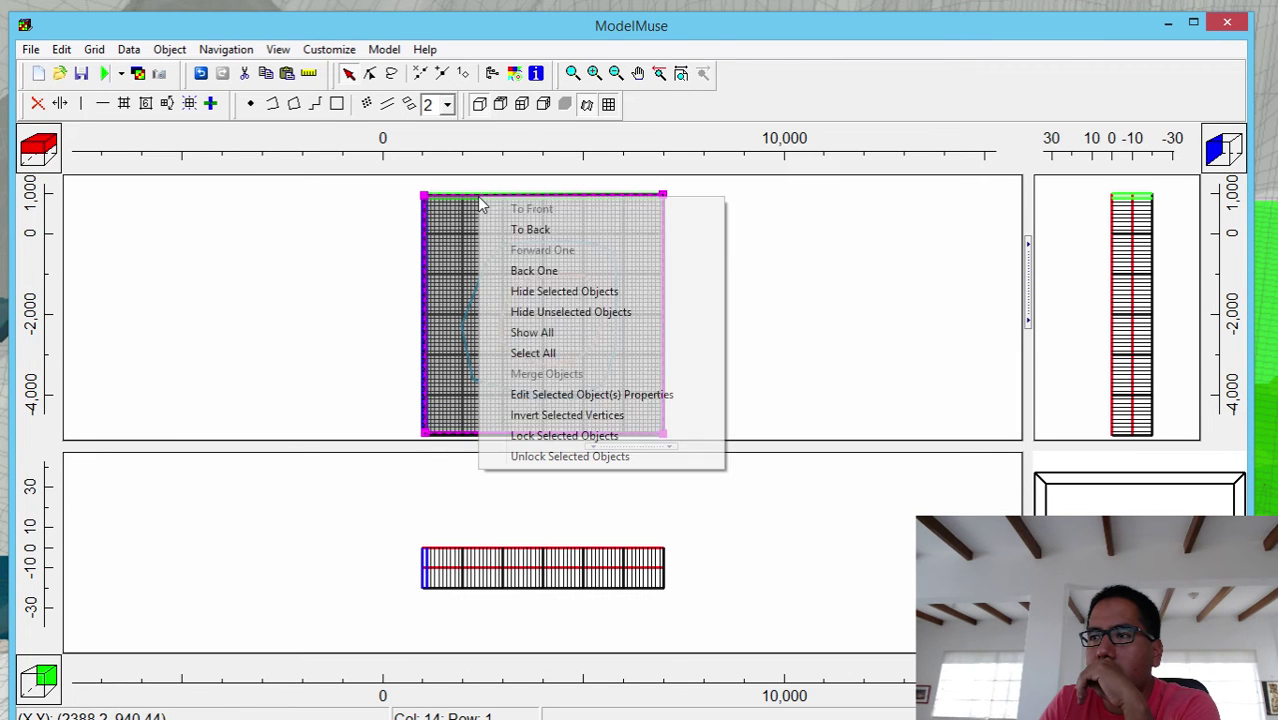
pyautogui.click(545, 290)
# - Switch Shoreline from intersected cells to interpolation and accept the warning
pyautogui.click(508, 254)
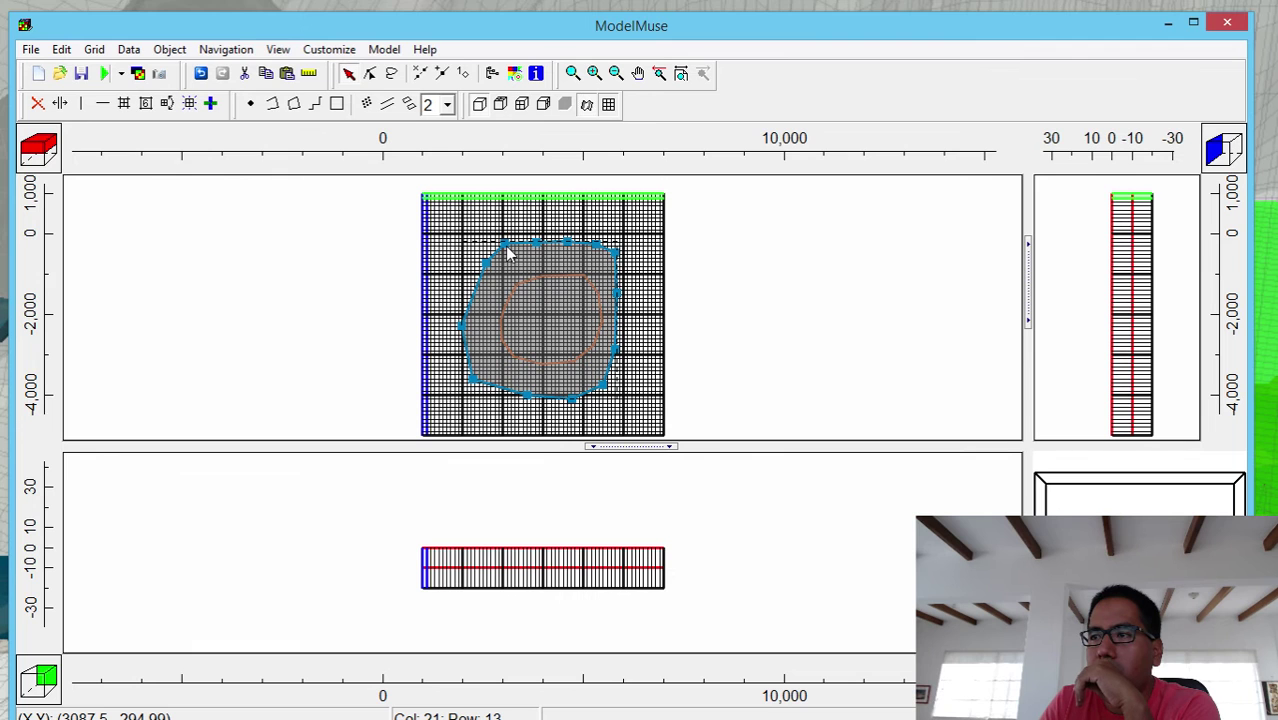
pyautogui.doubleClick(508, 254)
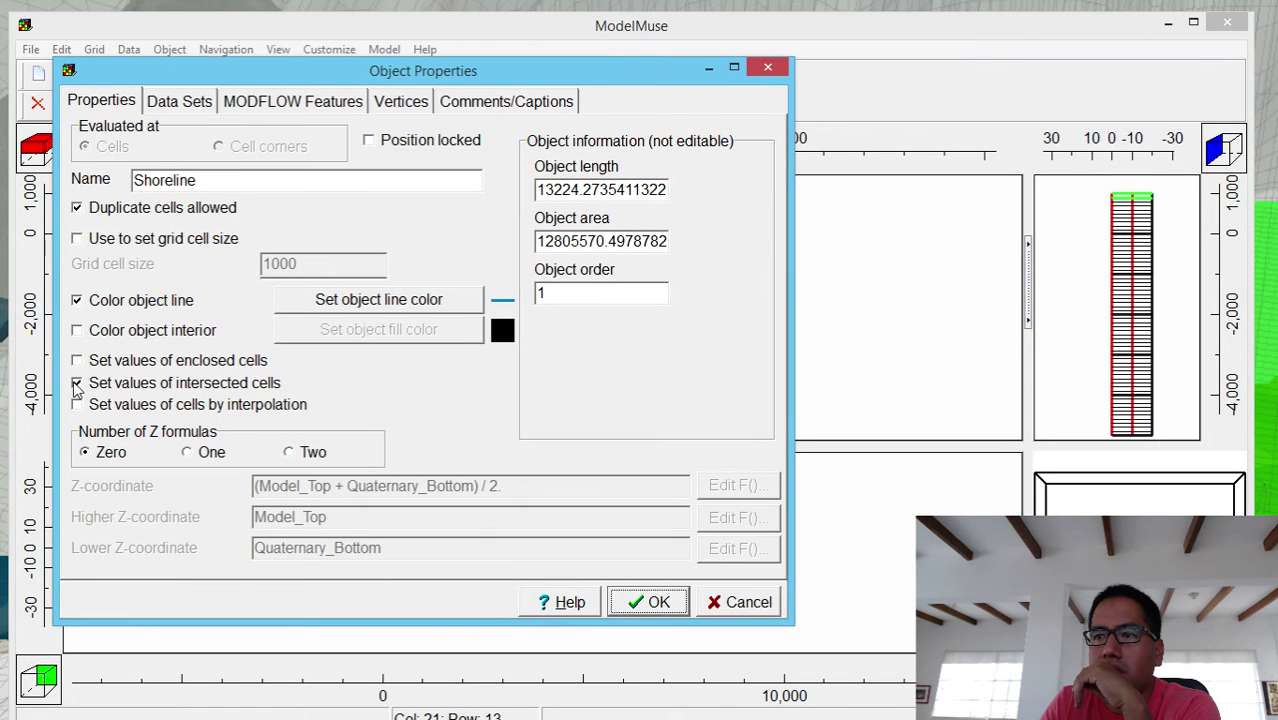
pyautogui.click(78, 383)
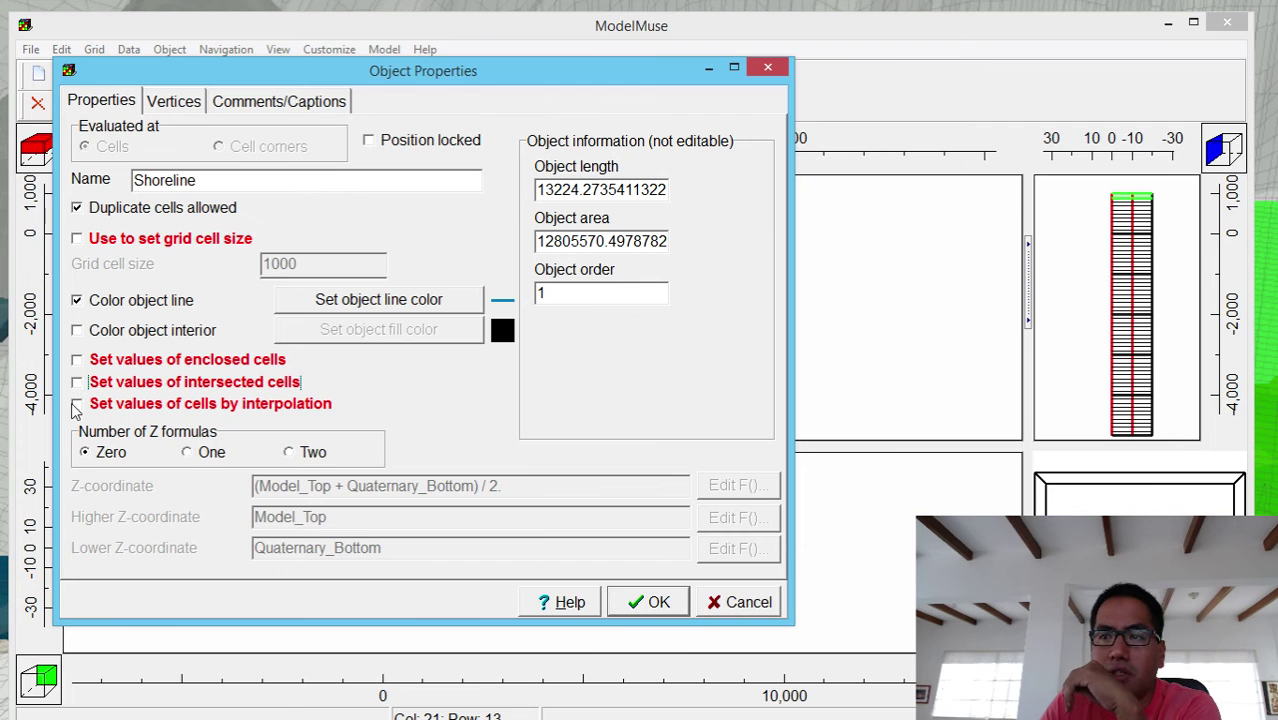
pyautogui.click(77, 405)
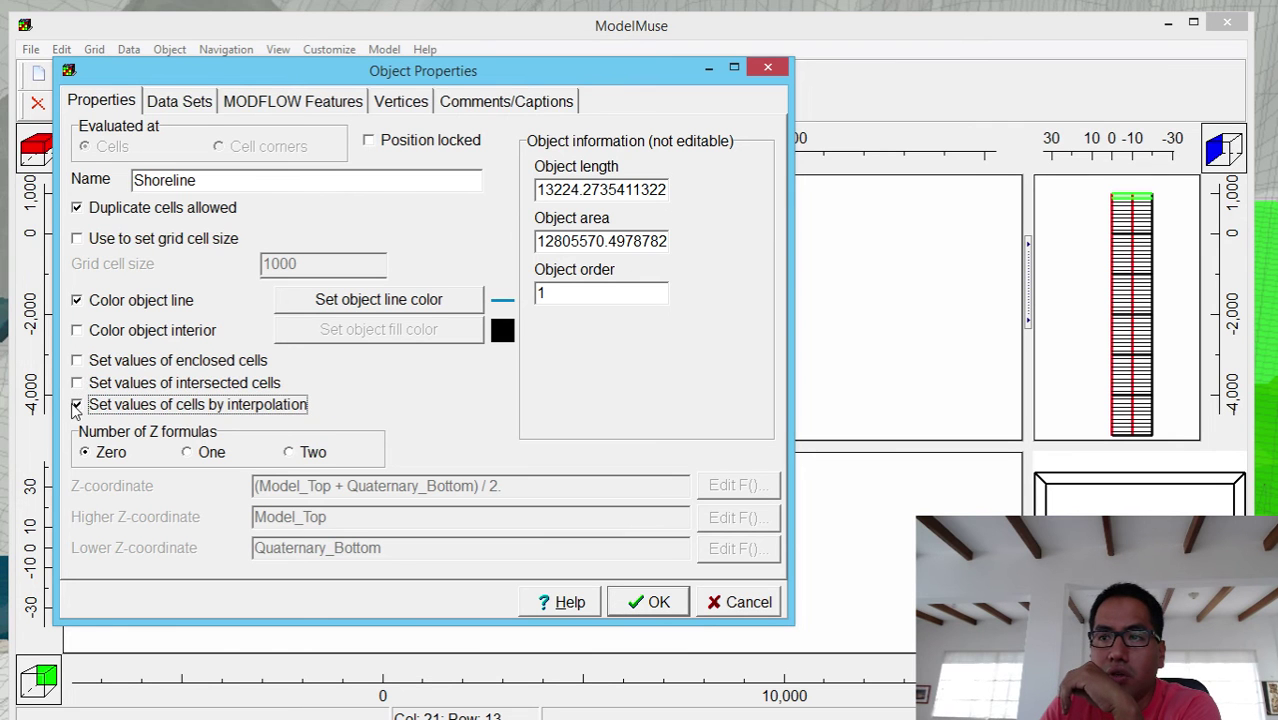
pyautogui.click(640, 605)
pyautogui.click(851, 533)
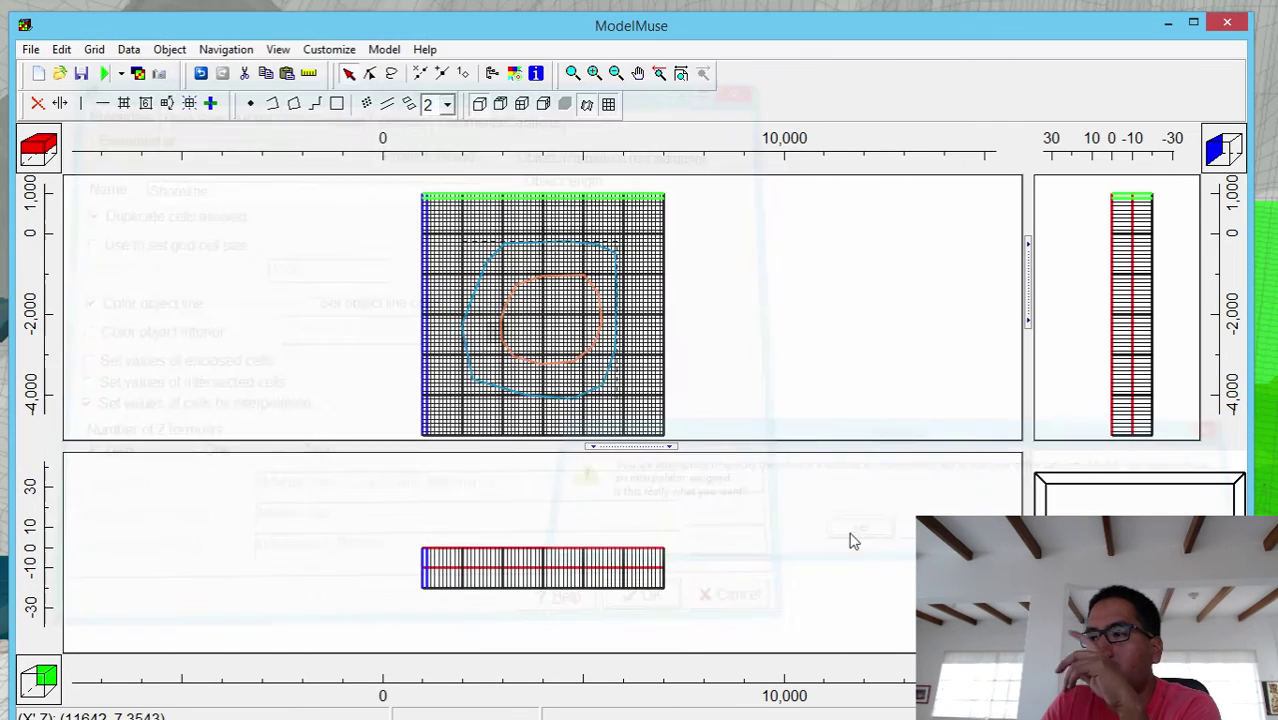
pyautogui.rightClick(558, 267)
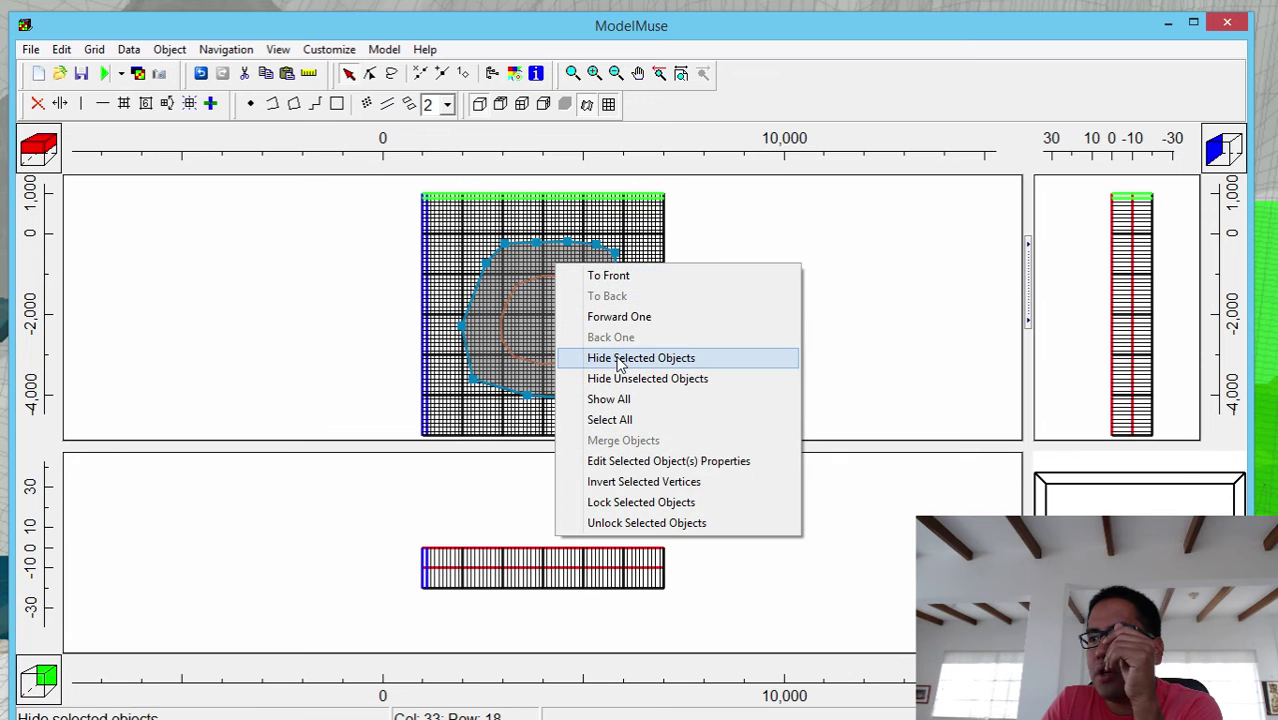
# - Hide Shoreline, then turn off enclosed cells for Elevation10m and accept the warning
pyautogui.click(620, 362)
pyautogui.click(558, 283)
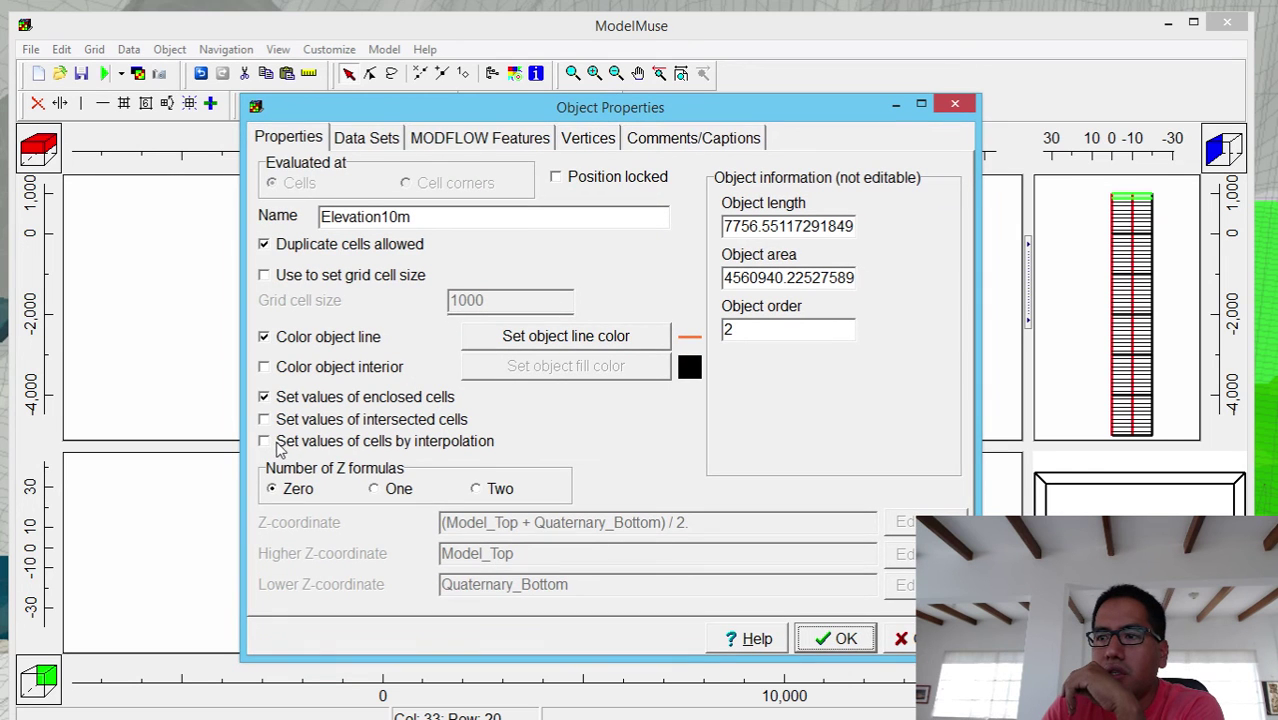
pyautogui.click(264, 441)
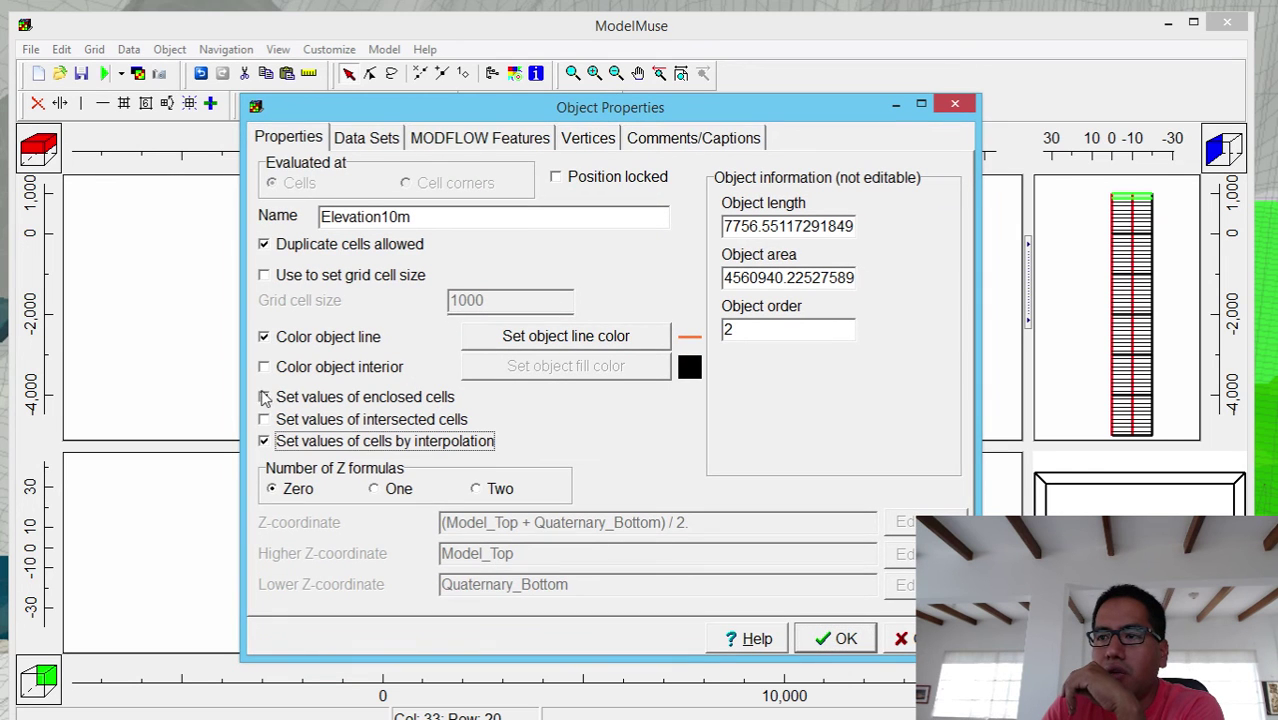
pyautogui.click(264, 397)
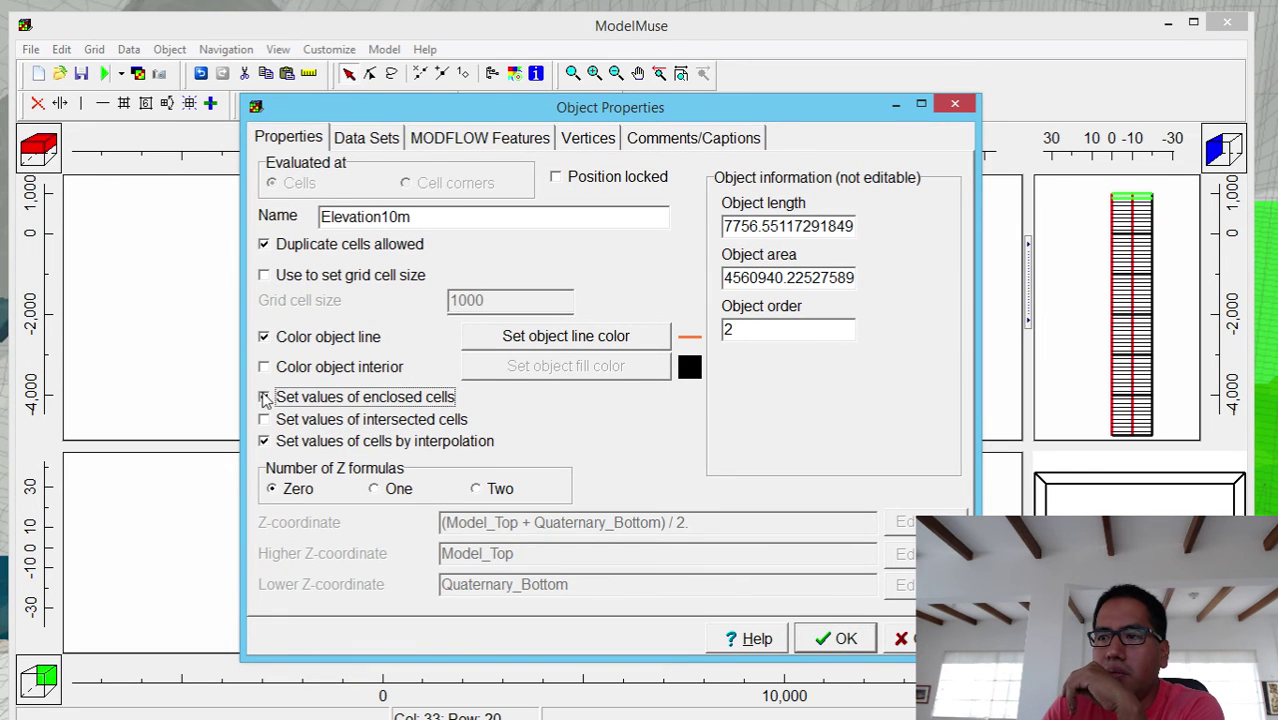
pyautogui.click(838, 644)
pyautogui.click(859, 529)
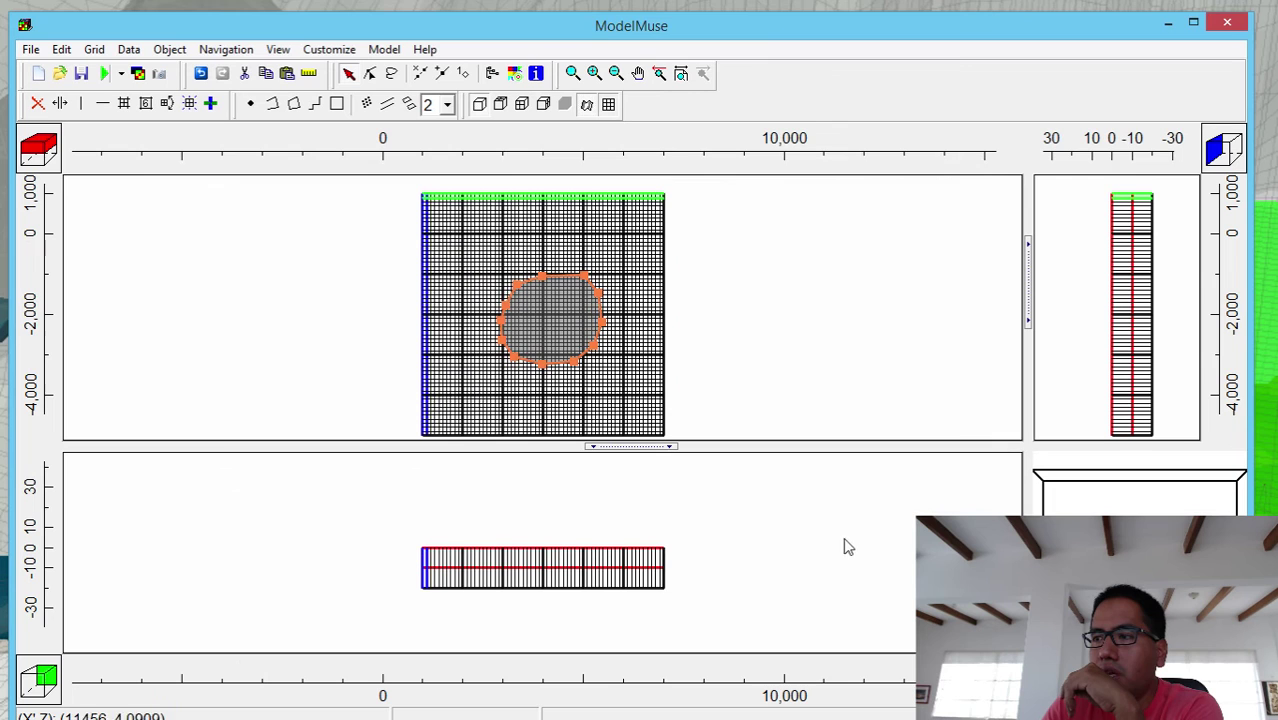
# - In All Objects, hide Elevation10m, show Object2, and open Object2's properties
pyautogui.click(500, 72)
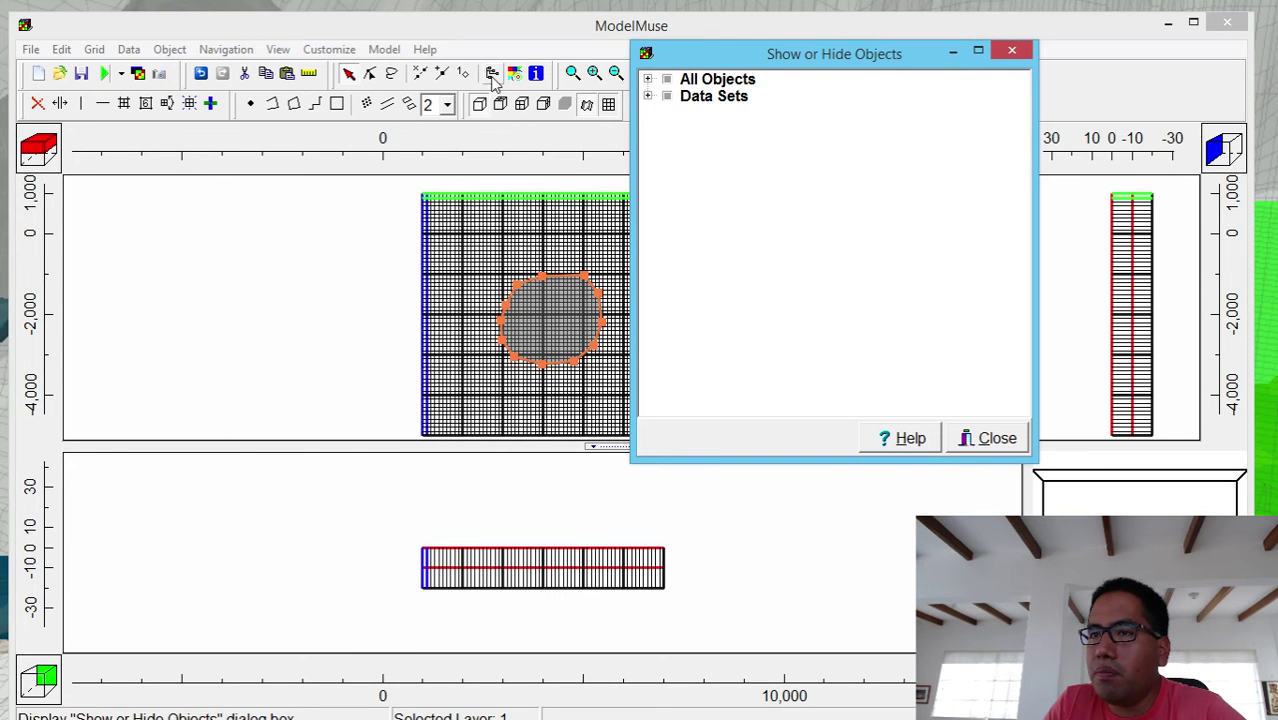
pyautogui.click(647, 79)
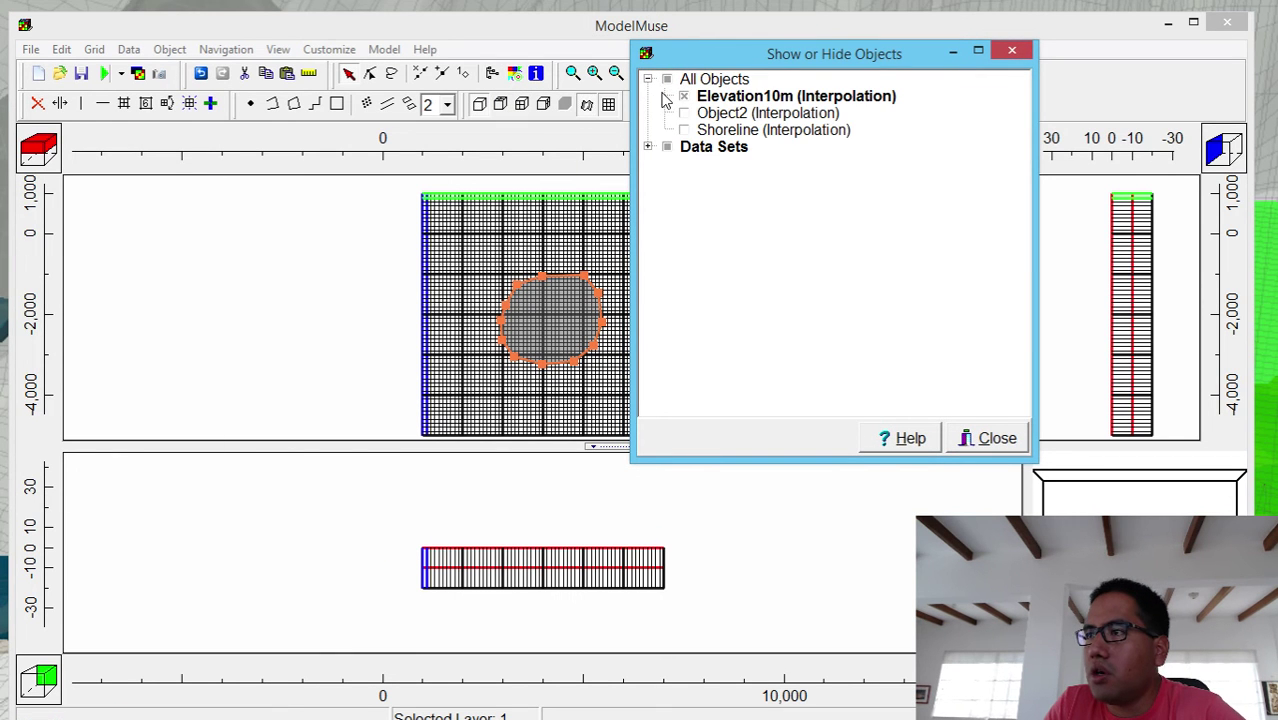
pyautogui.click(684, 97)
pyautogui.click(684, 96)
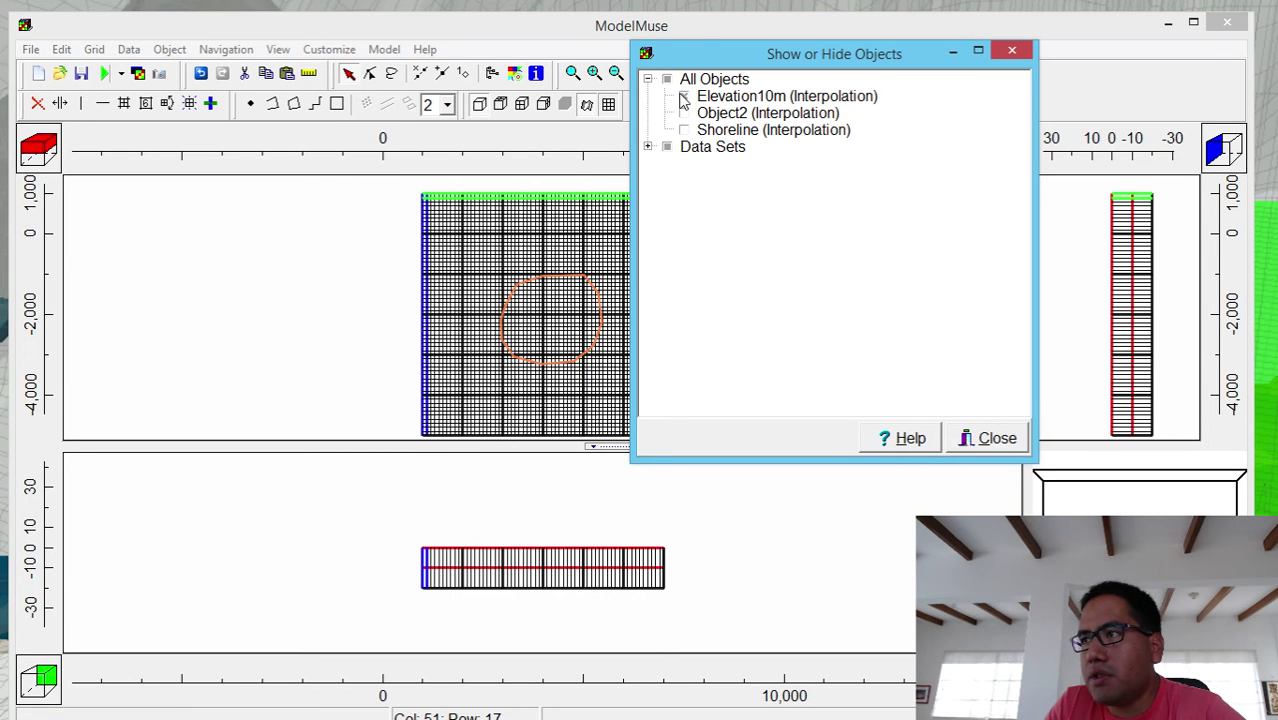
pyautogui.click(684, 97)
pyautogui.click(683, 113)
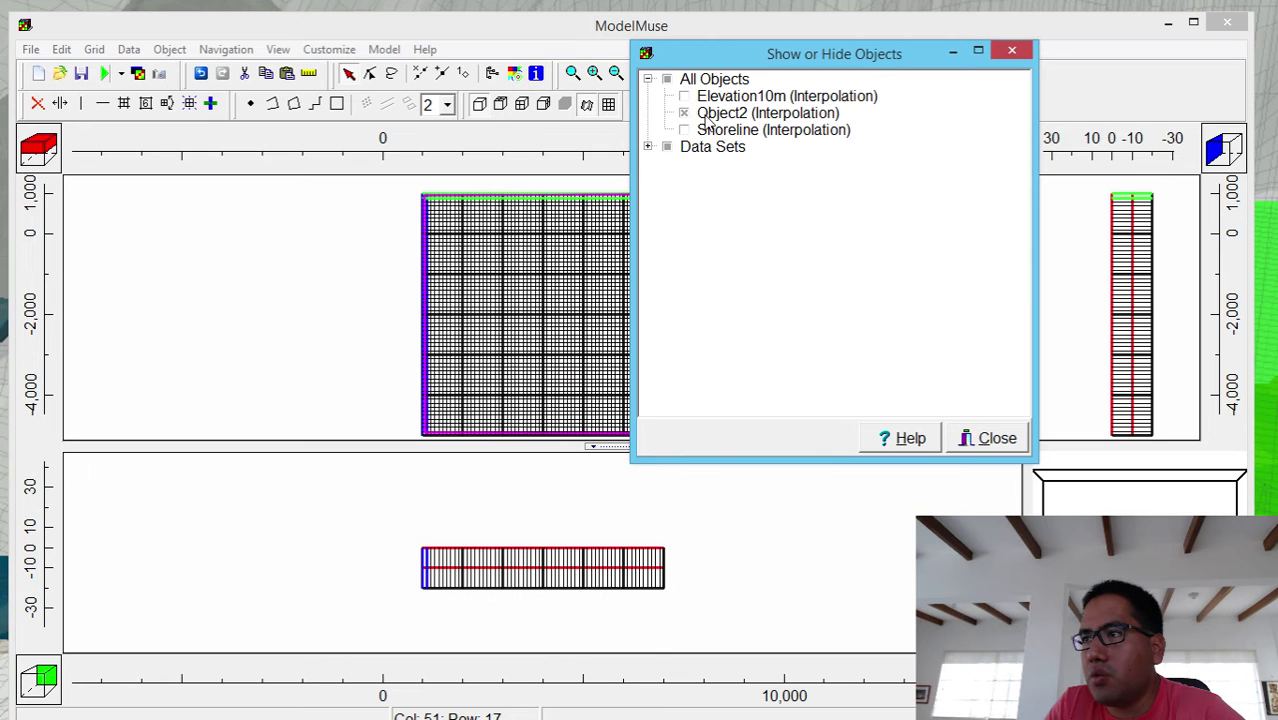
pyautogui.click(706, 117)
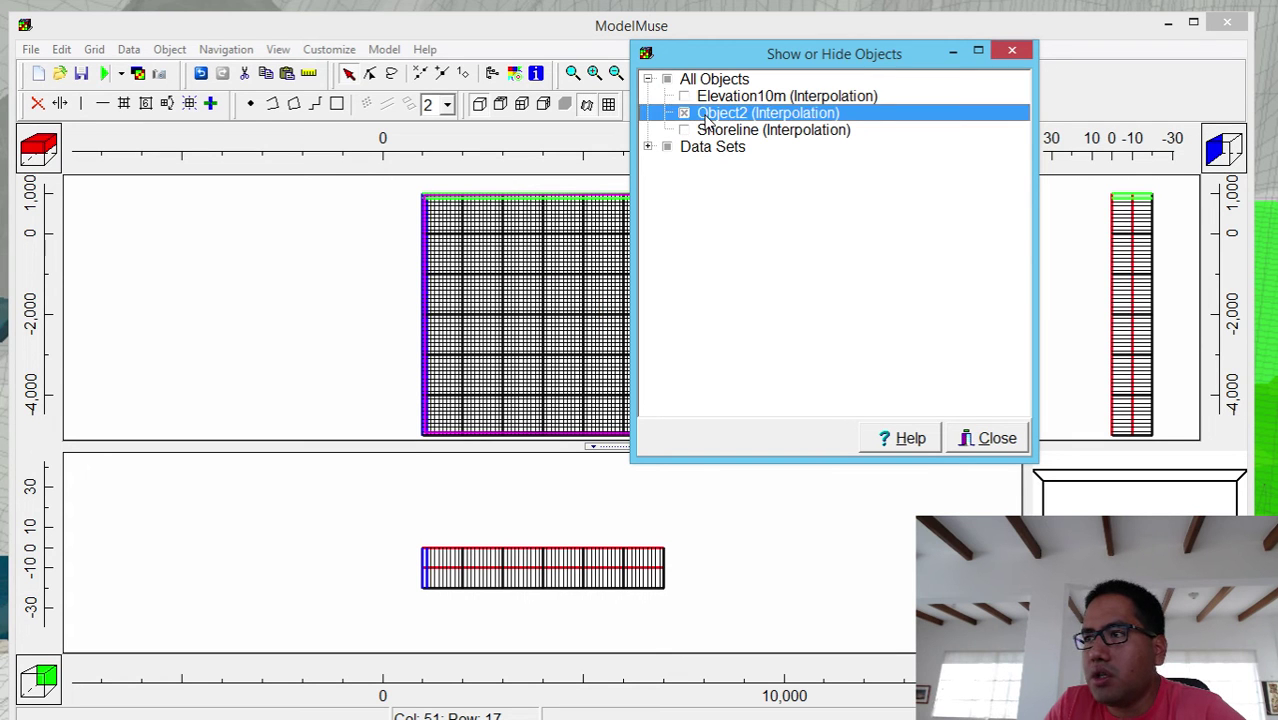
pyautogui.doubleClick(706, 117)
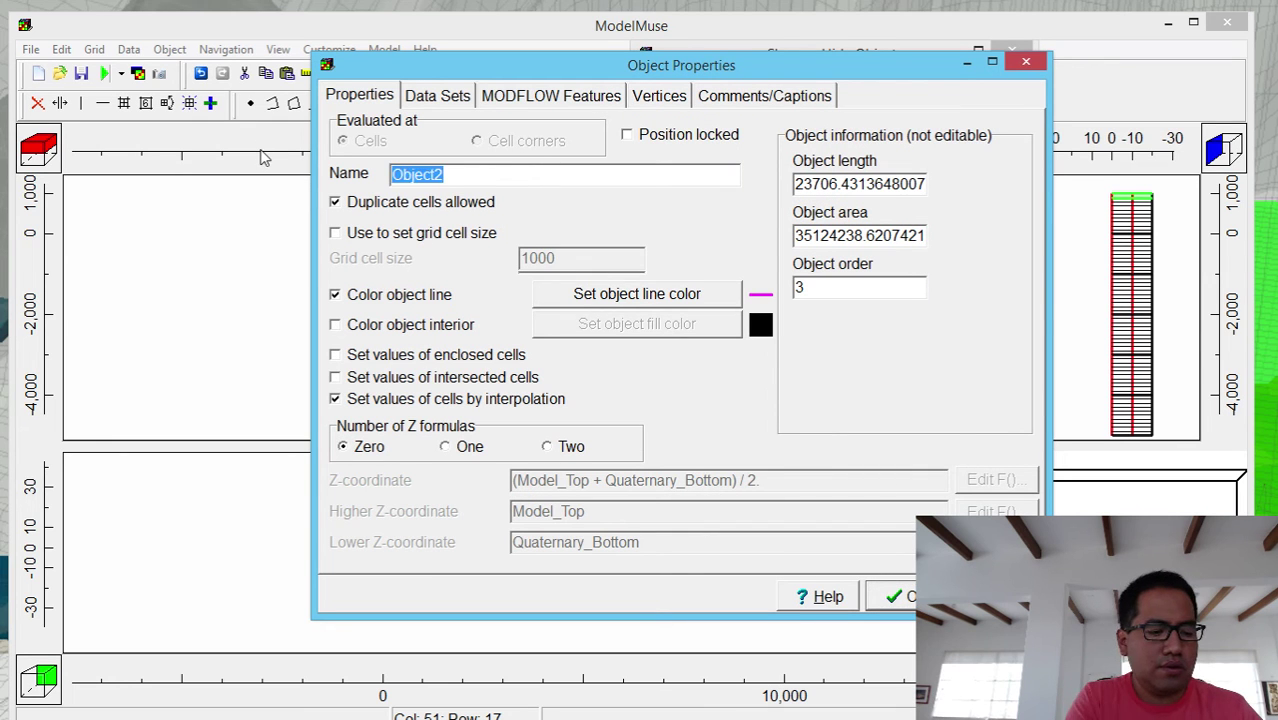
# - Rename Object2 to SeaFloor, check Model_Top is -5, and apply, accepting the warning
pyautogui.write('SeaFloor')
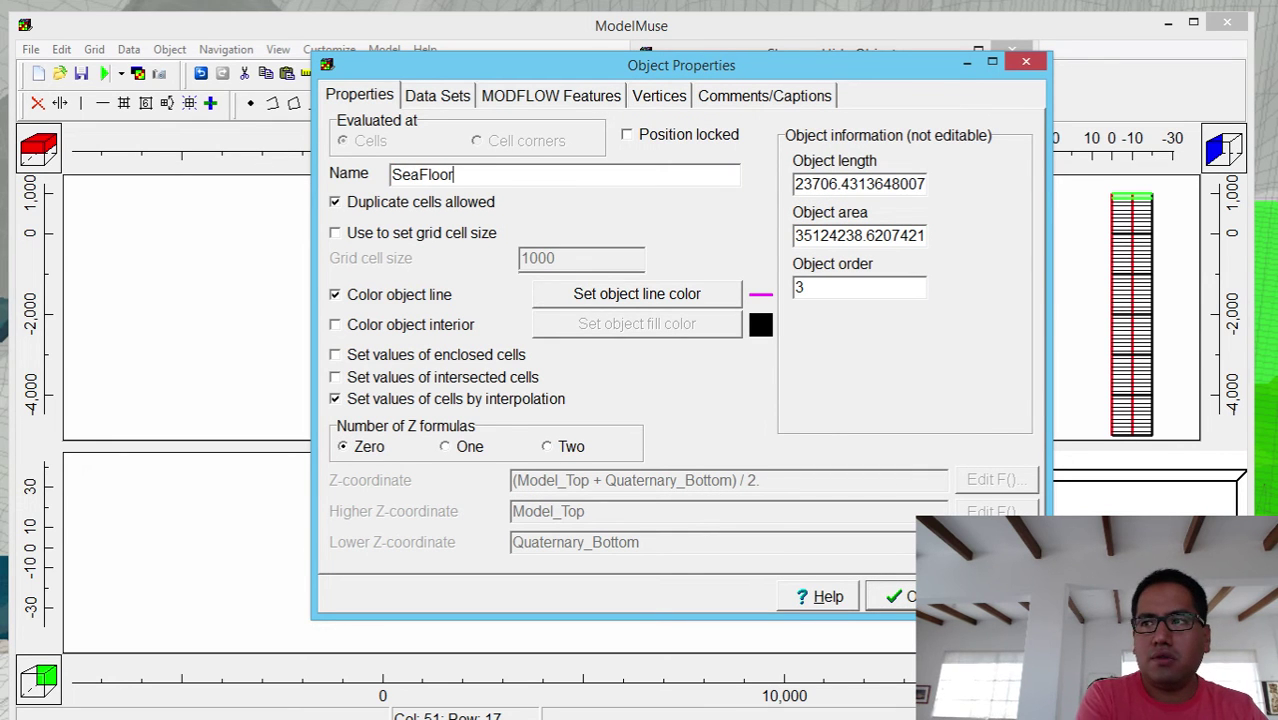
pyautogui.click(415, 92)
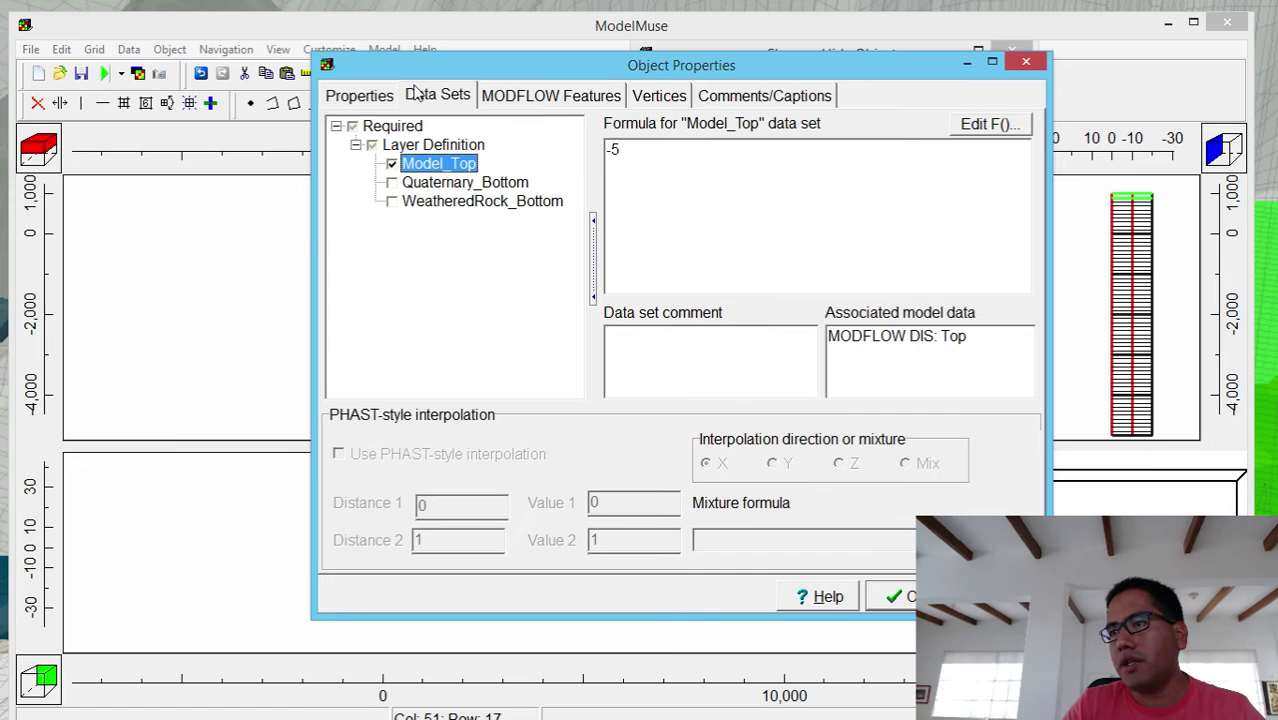
pyautogui.click(897, 597)
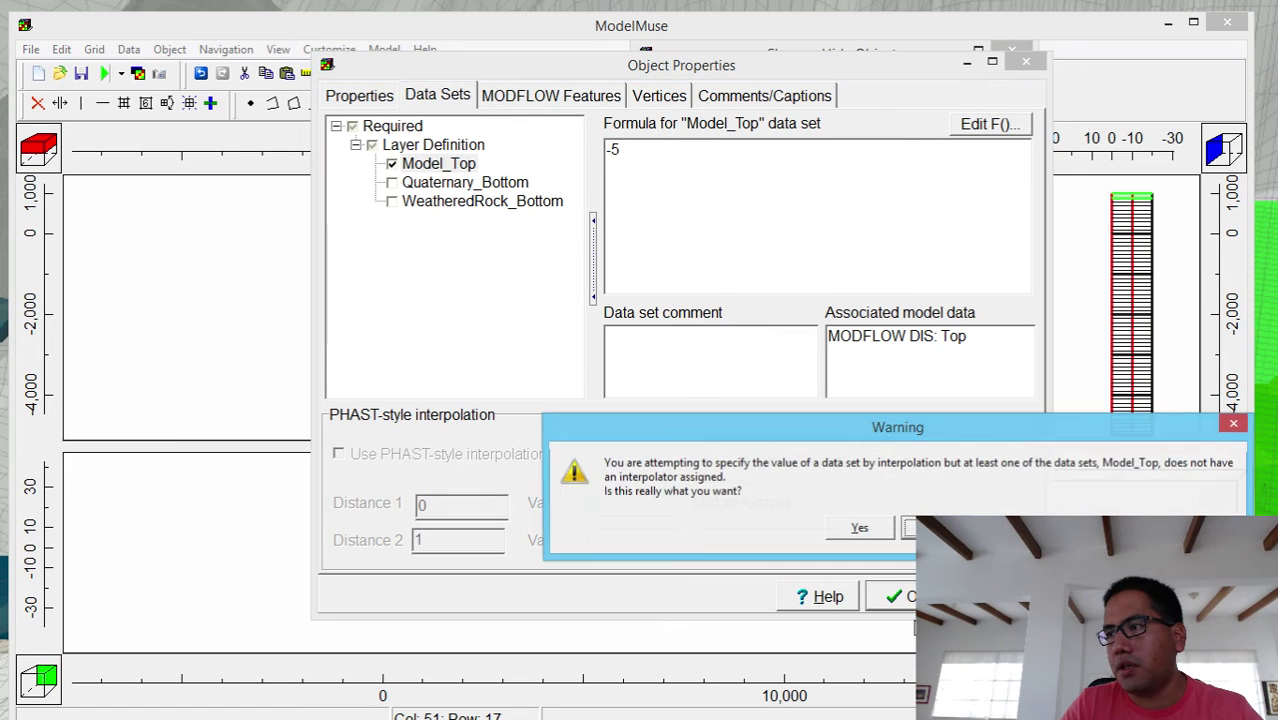
pyautogui.click(860, 529)
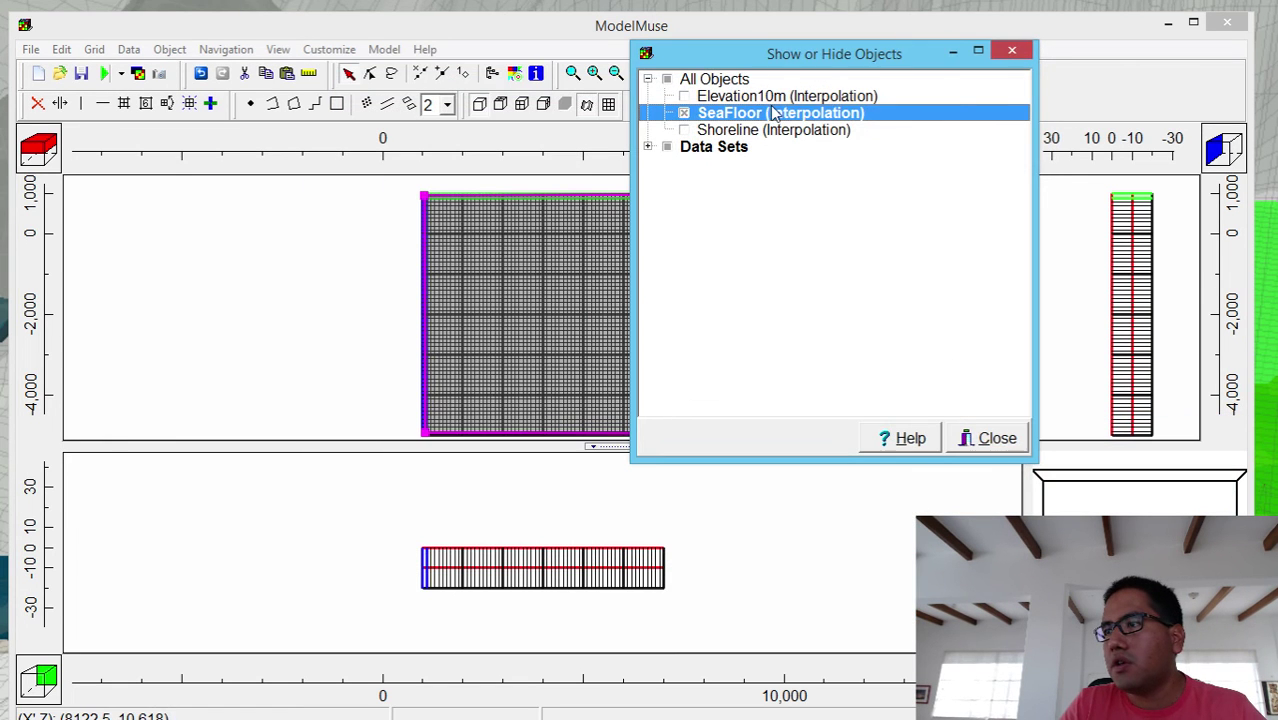
# - Hide the SeaFloor object and show the Shoreline polygon in the object list
pyautogui.click(684, 113)
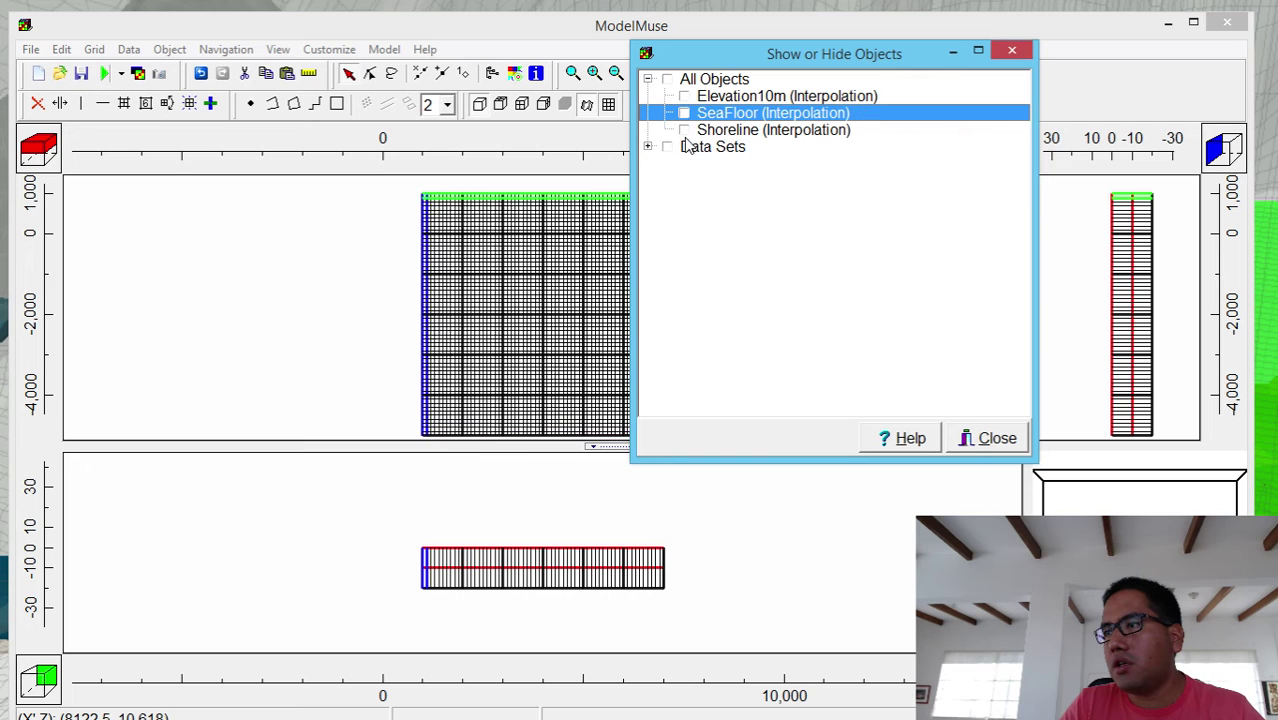
pyautogui.click(684, 130)
pyautogui.click(735, 134)
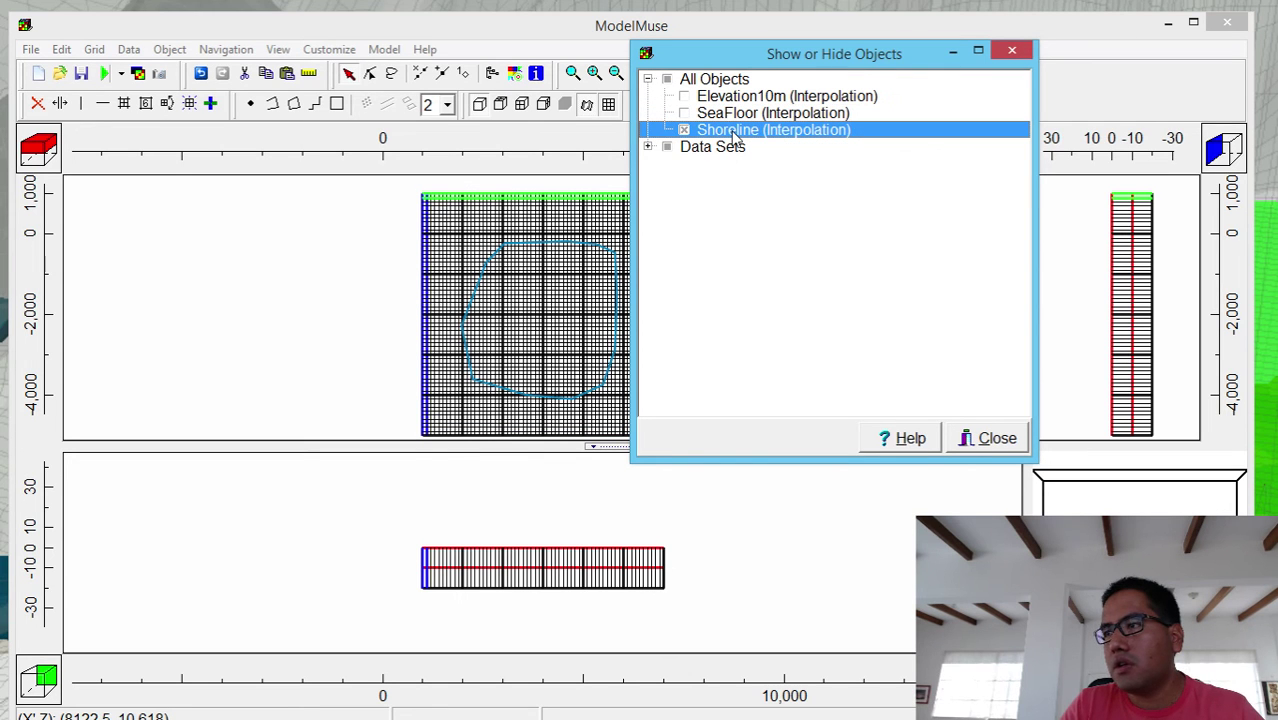
# - Expand Data Sets > Required > Layer Definition > Model_Top to see its assigning objects, then close the list
pyautogui.click(648, 146)
pyautogui.click(665, 164)
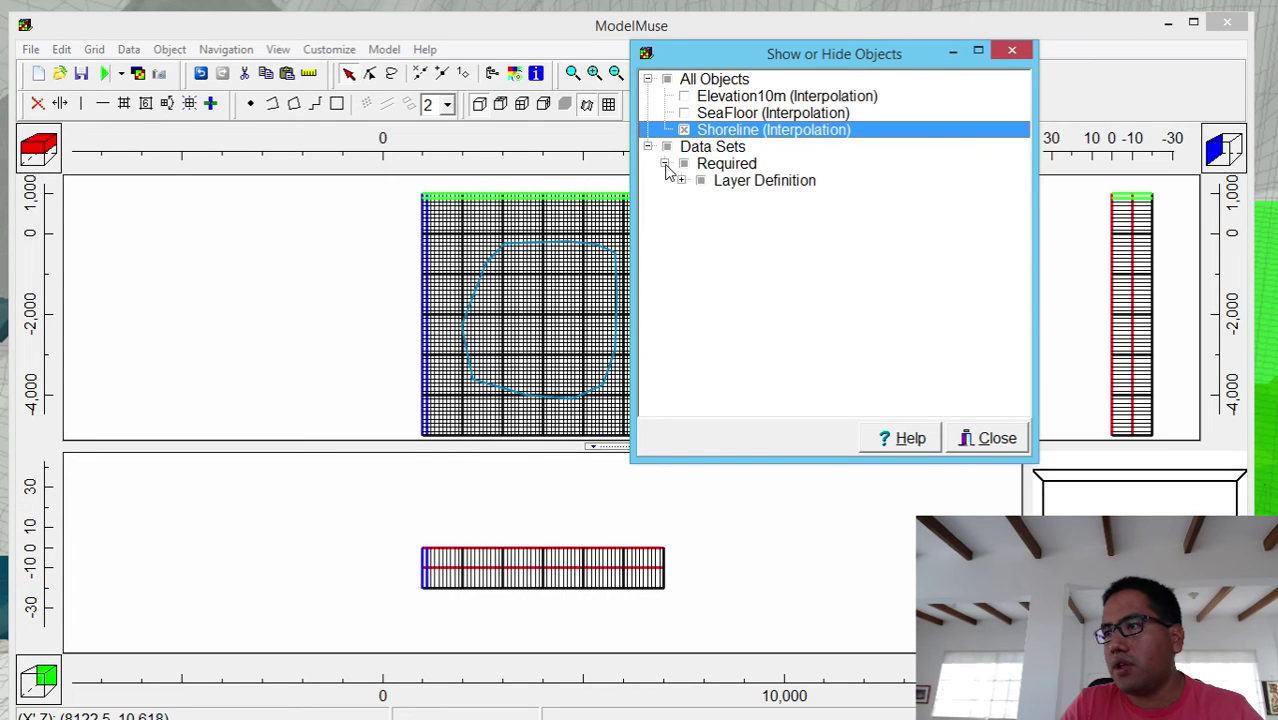
pyautogui.click(682, 181)
pyautogui.click(699, 197)
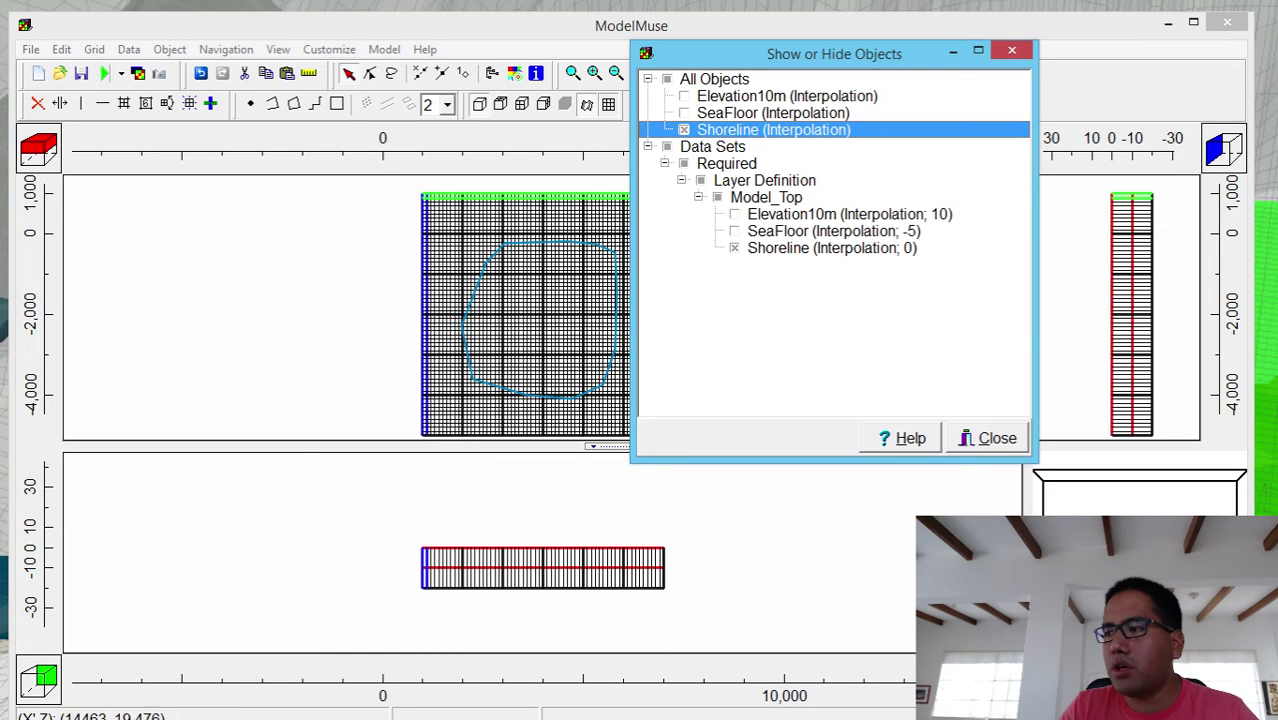
pyautogui.click(993, 438)
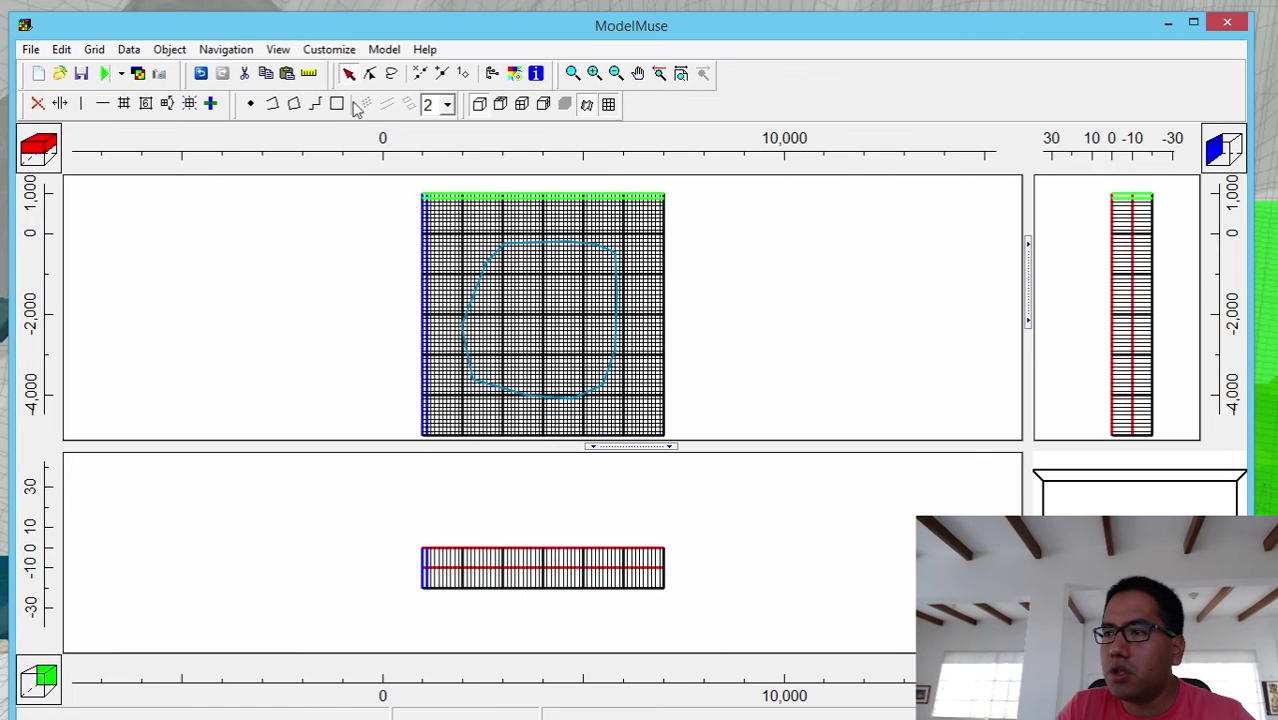
# - Select the grid column and row through the model's middle and show Elevation10m and SeaFloor again
pyautogui.click(210, 104)
pyautogui.click(521, 310)
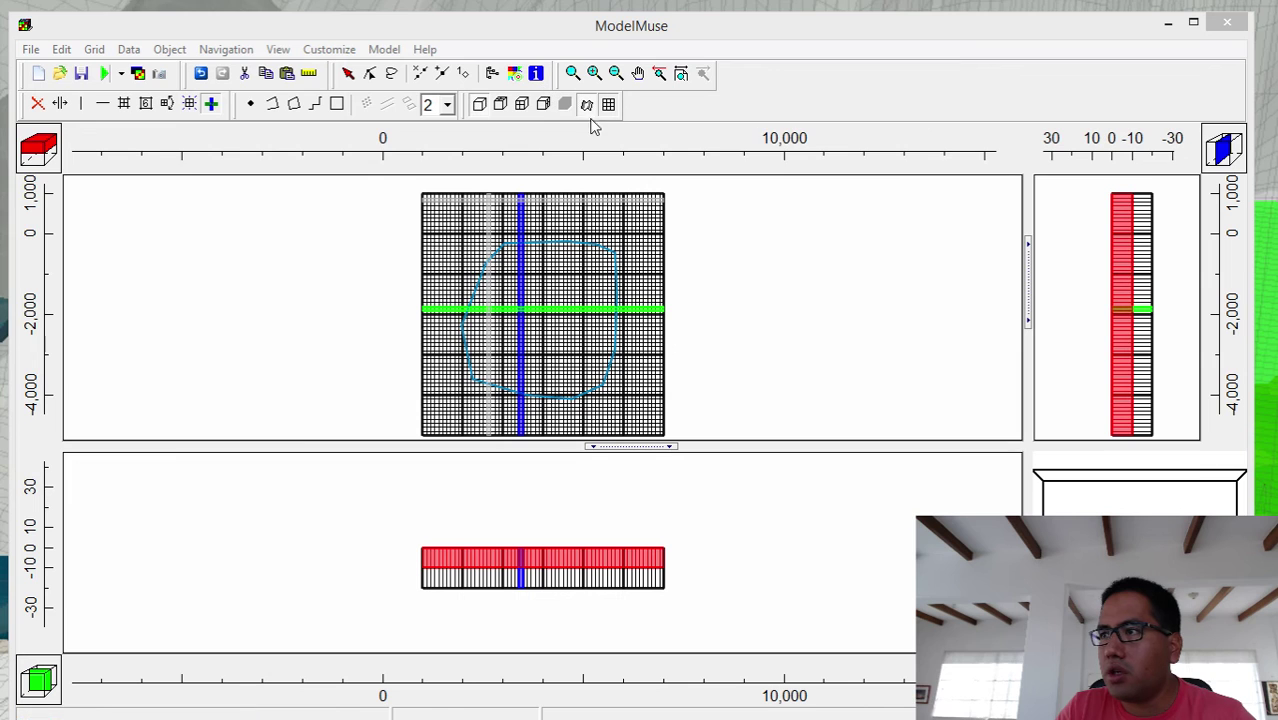
pyautogui.click(514, 73)
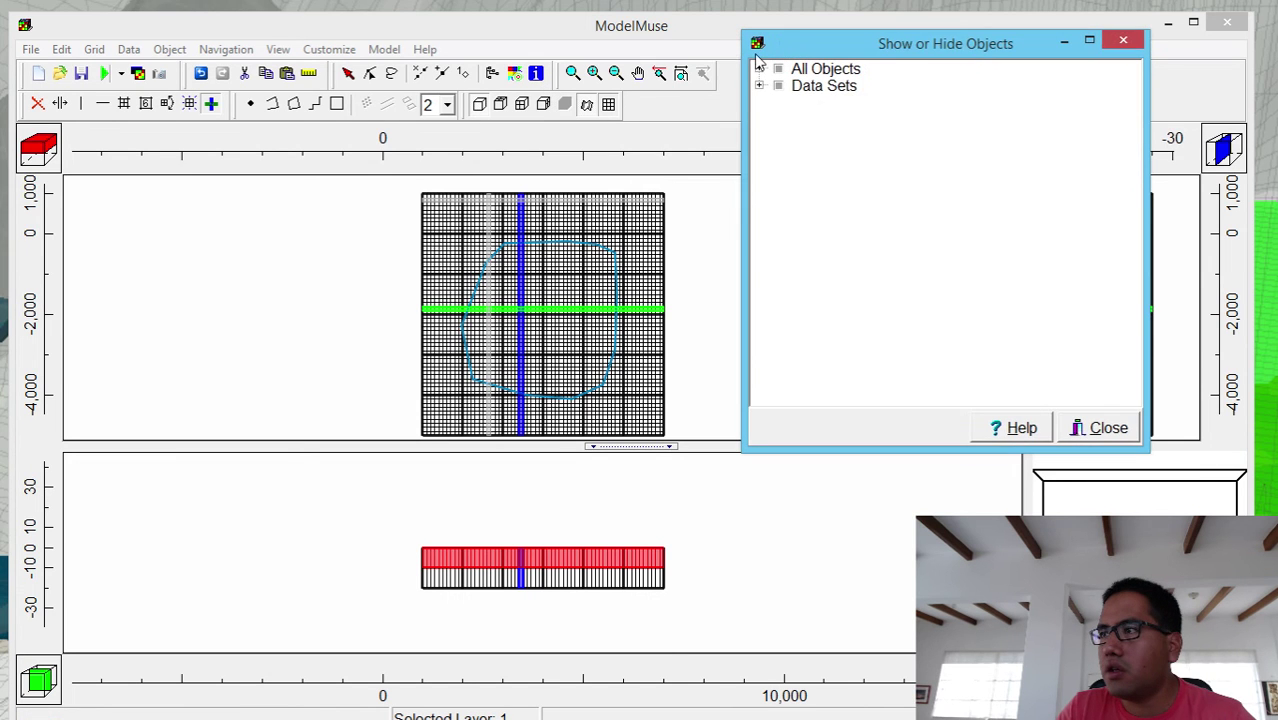
pyautogui.click(759, 68)
pyautogui.click(795, 86)
pyautogui.click(795, 103)
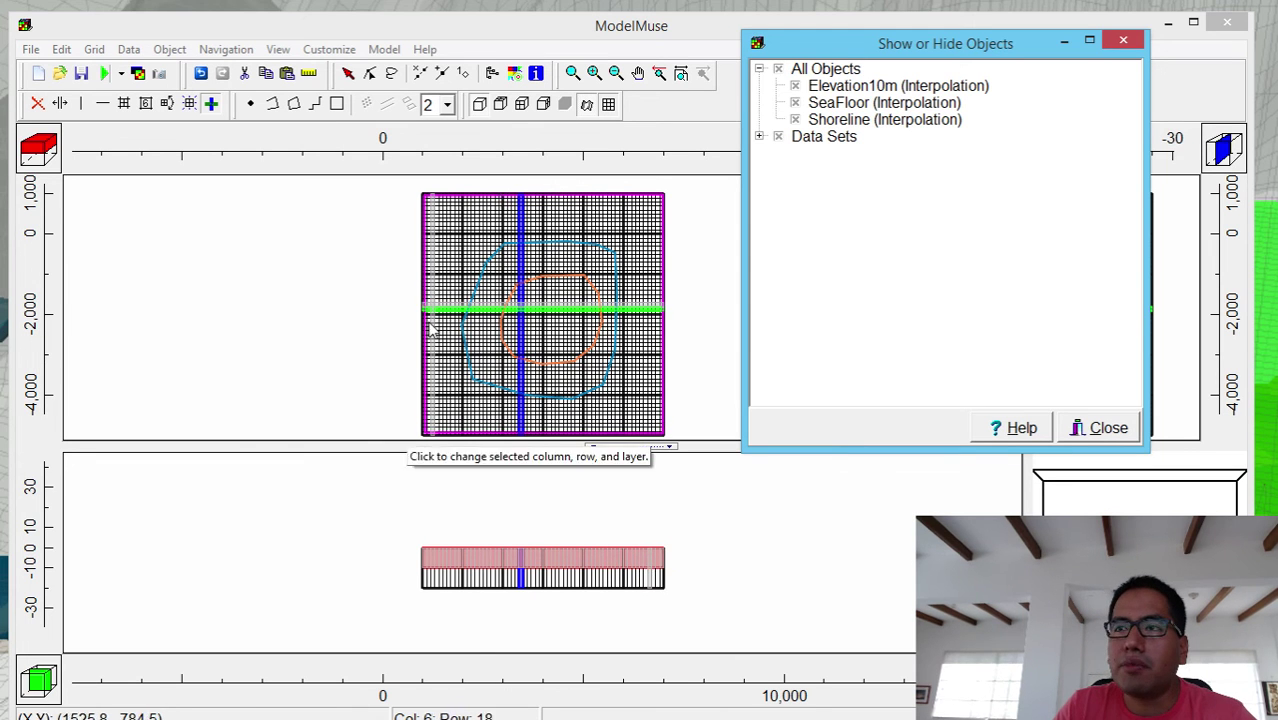
pyautogui.click(134, 50)
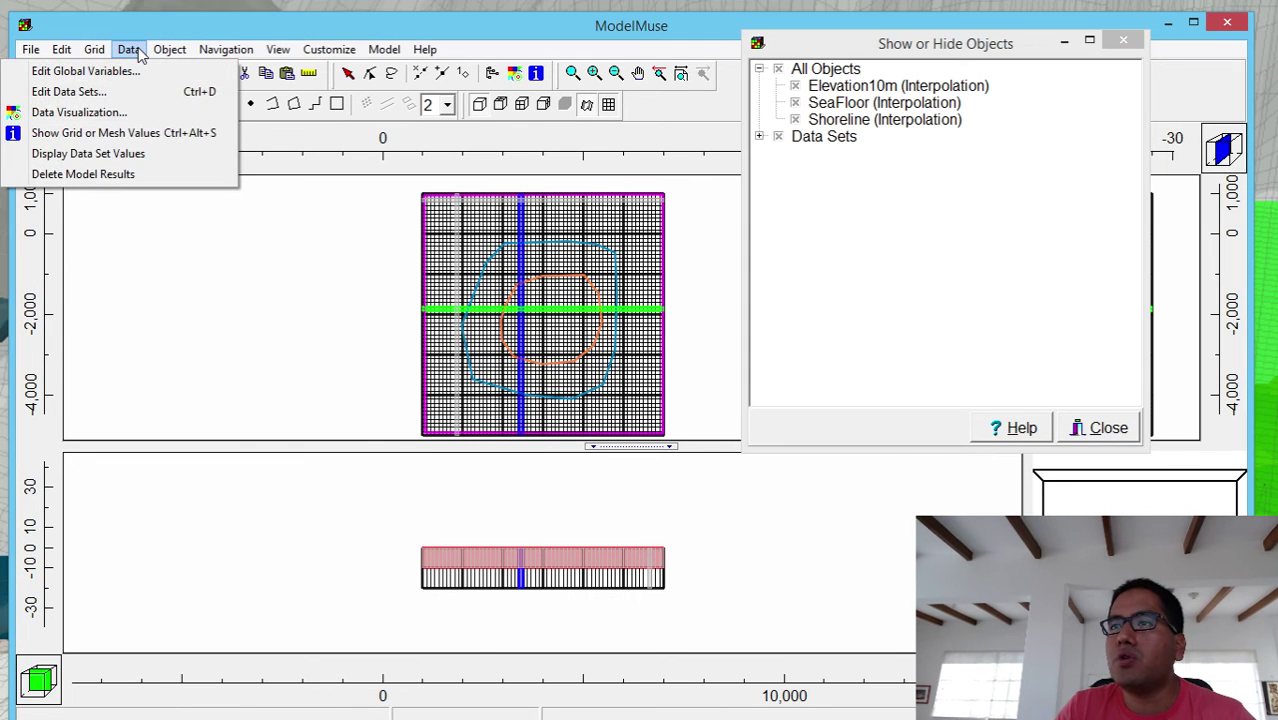
# - Change the Model_Top data set's interpolation to Fitted Surface and apply it
pyautogui.click(75, 91)
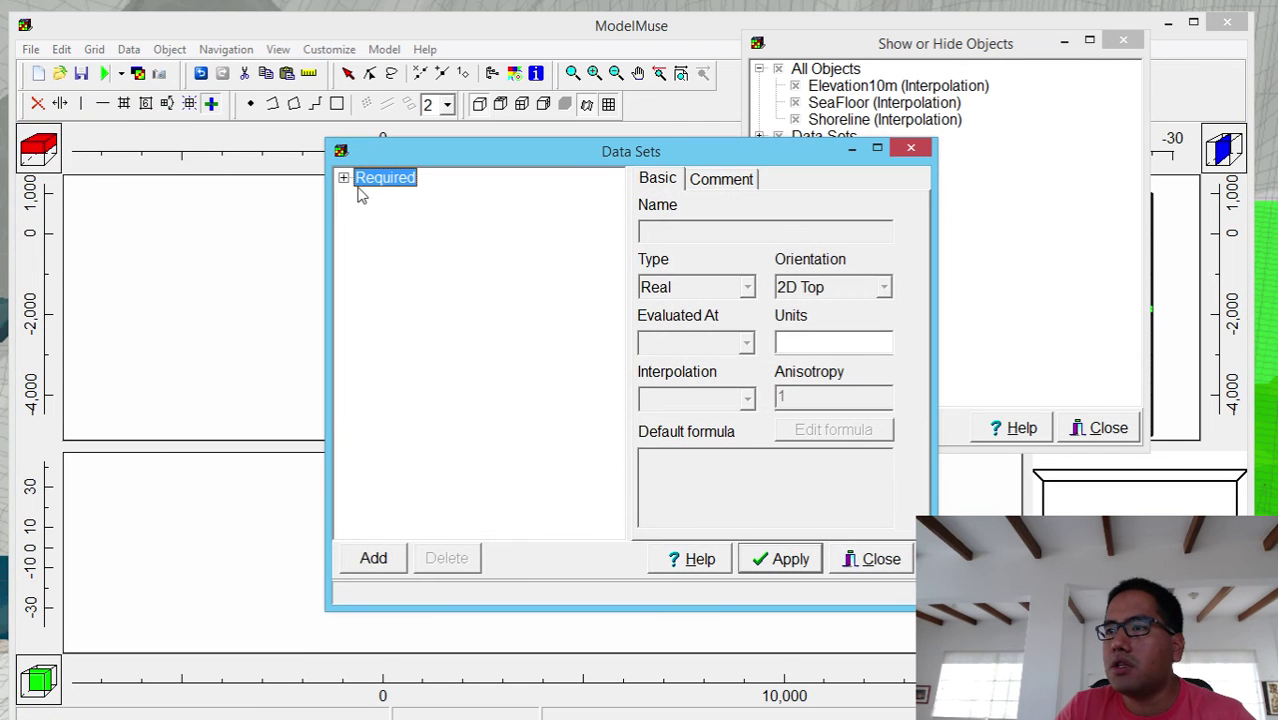
pyautogui.click(344, 178)
pyautogui.click(364, 216)
pyautogui.click(425, 240)
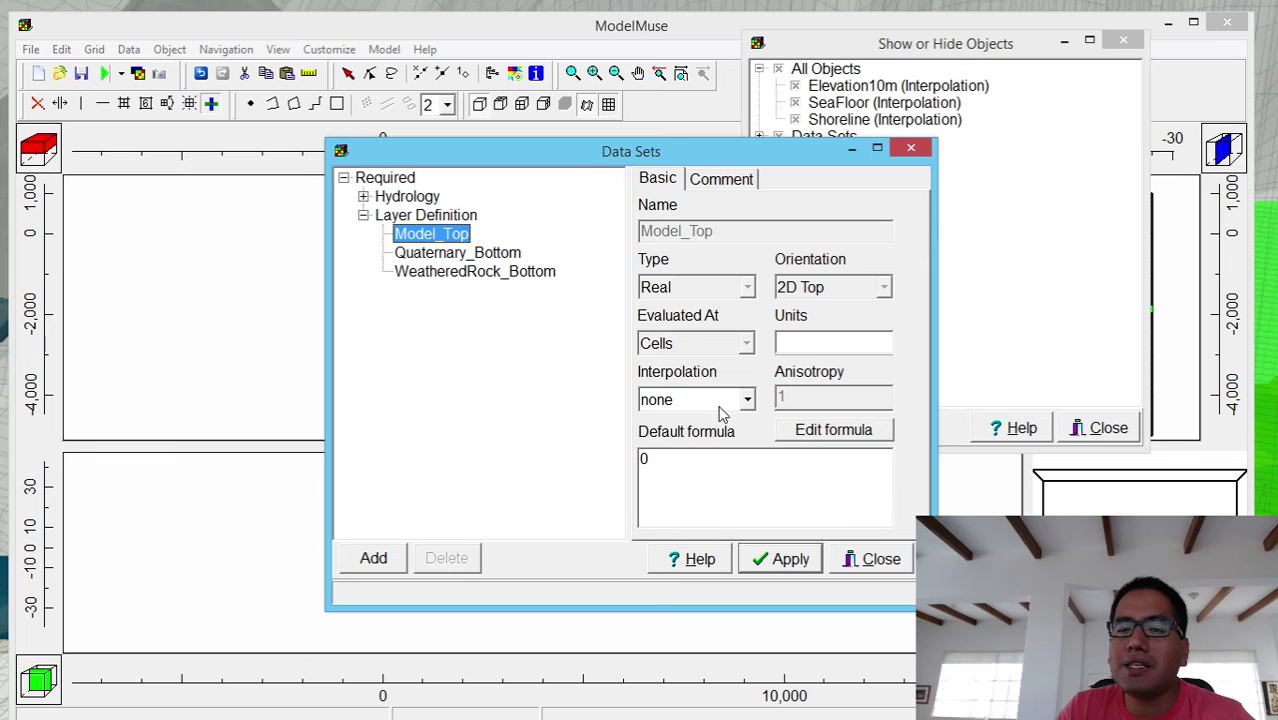
pyautogui.click(745, 400)
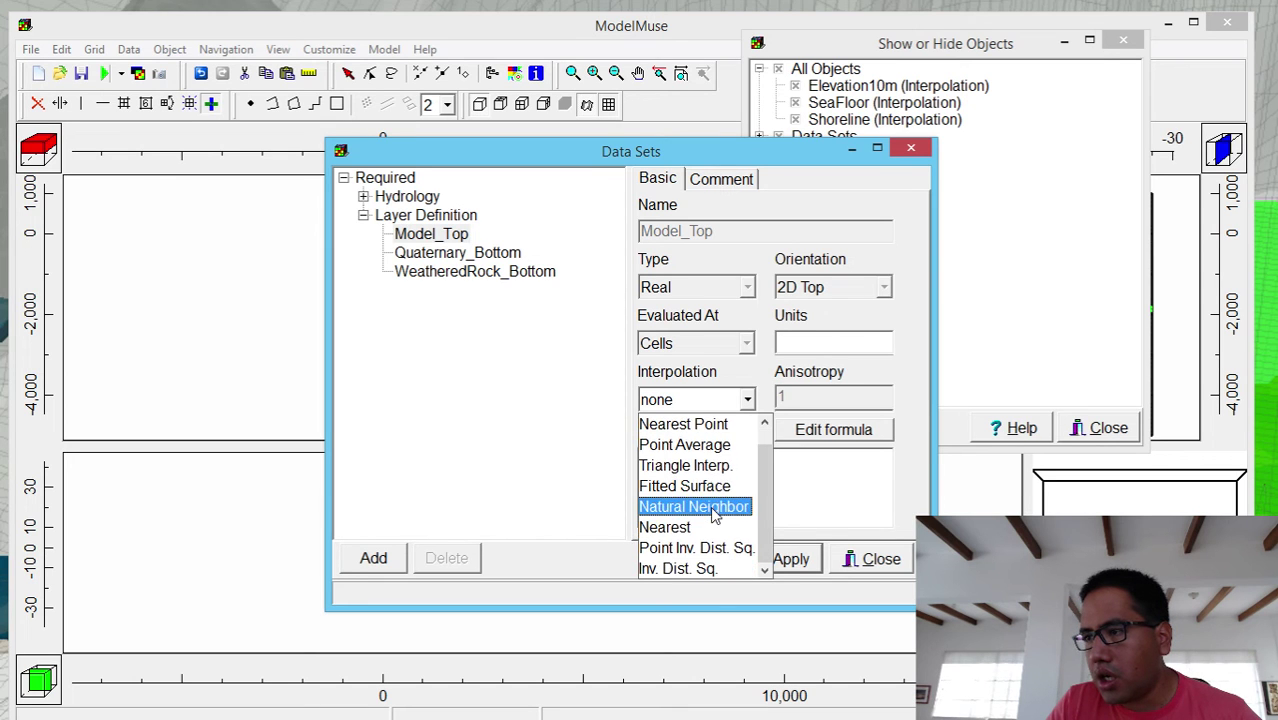
pyautogui.click(714, 507)
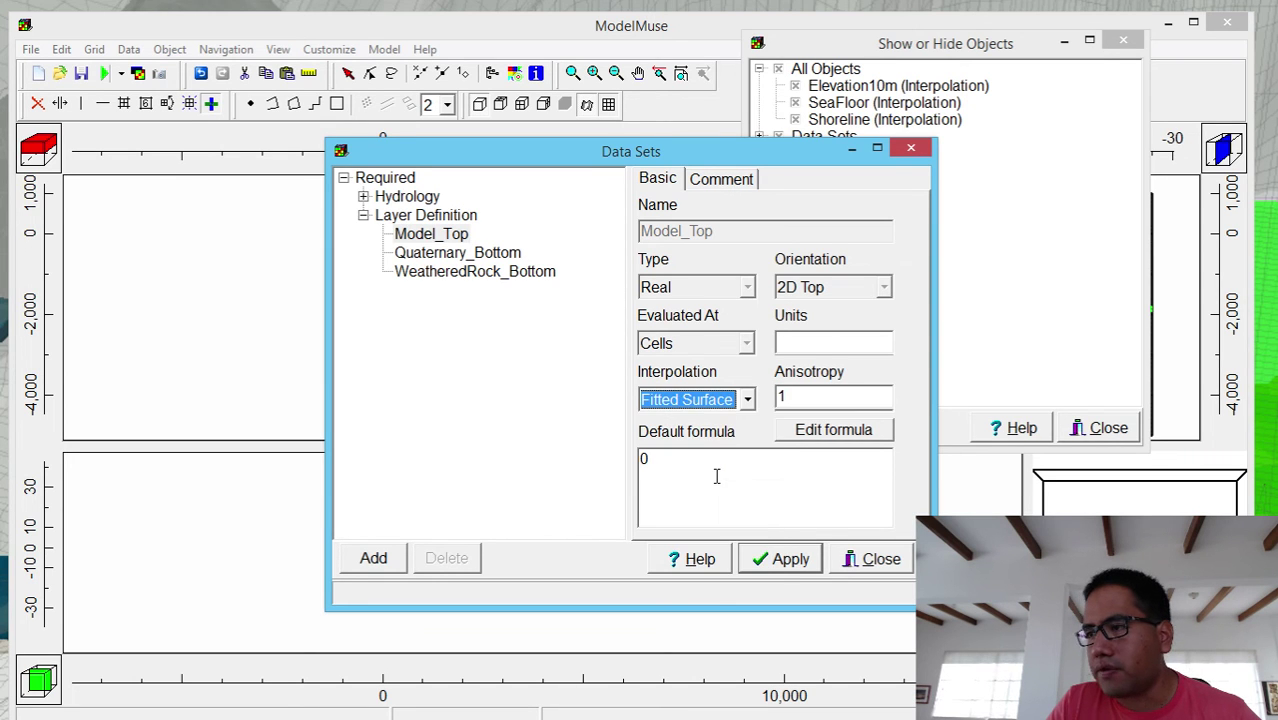
pyautogui.click(758, 566)
pyautogui.click(872, 561)
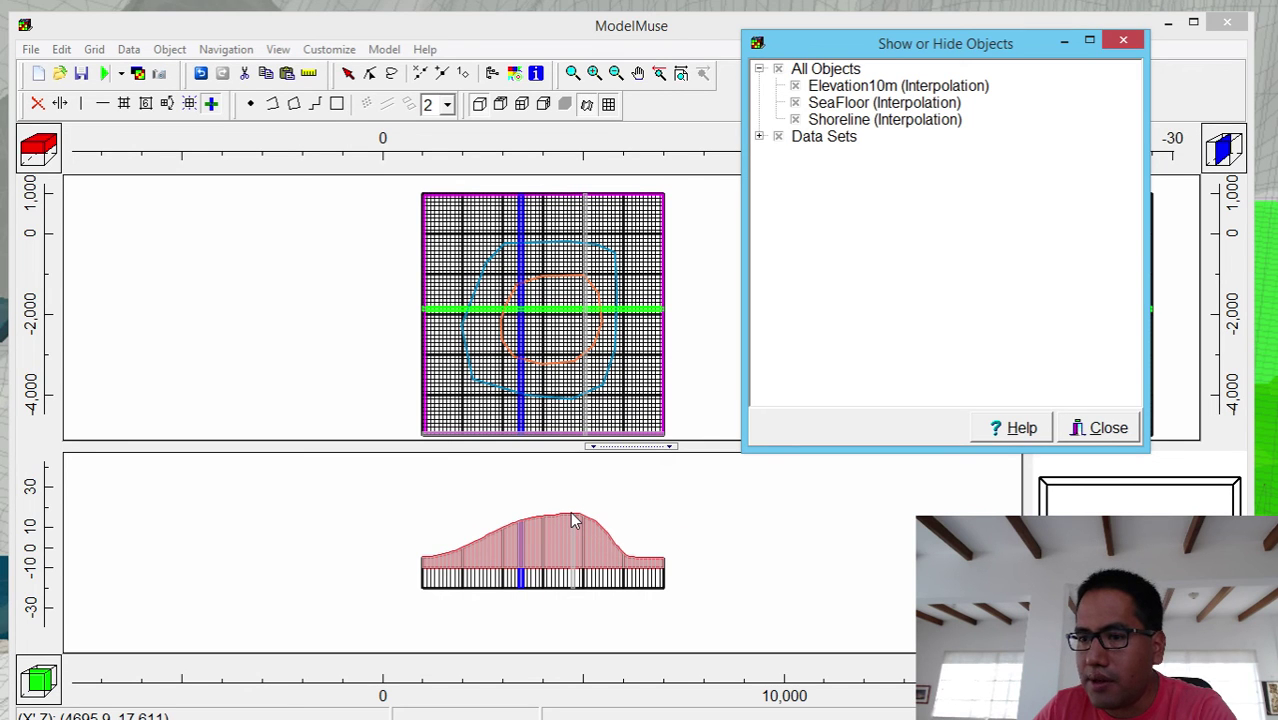
# - Select the SeaFloor object and pick a new grid column for the cross-section
pyautogui.click(462, 545)
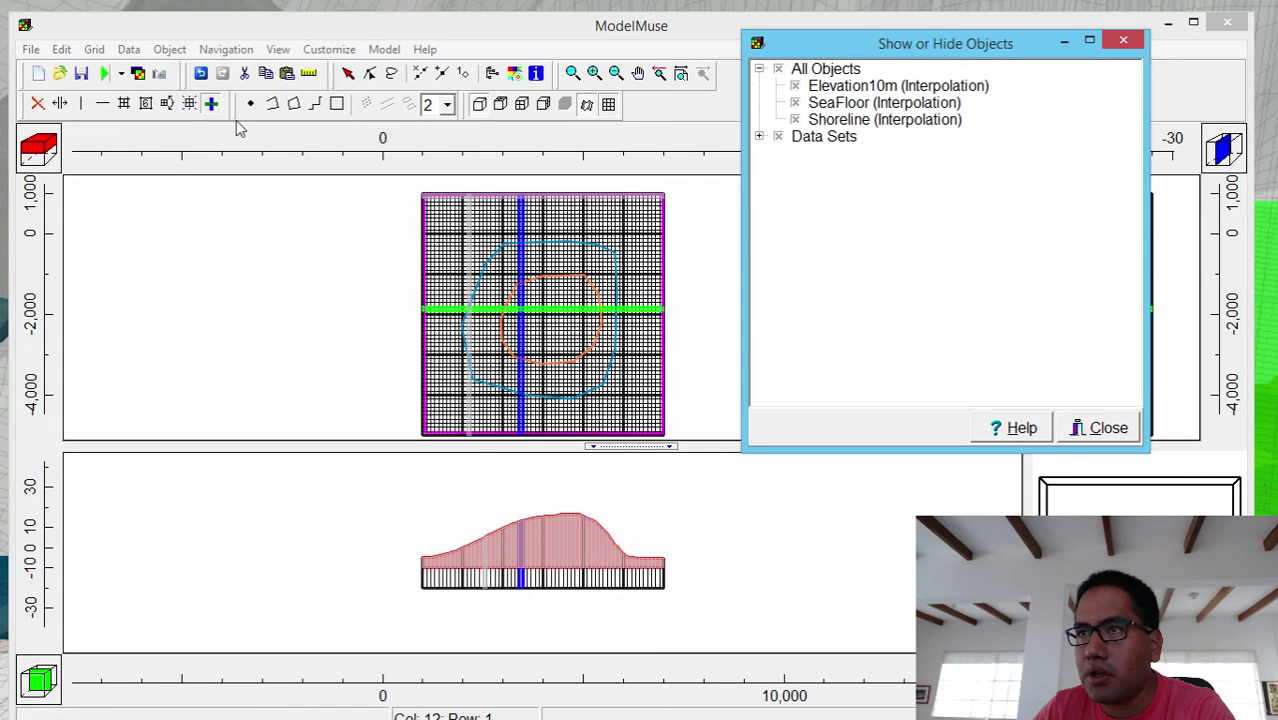
pyautogui.click(471, 315)
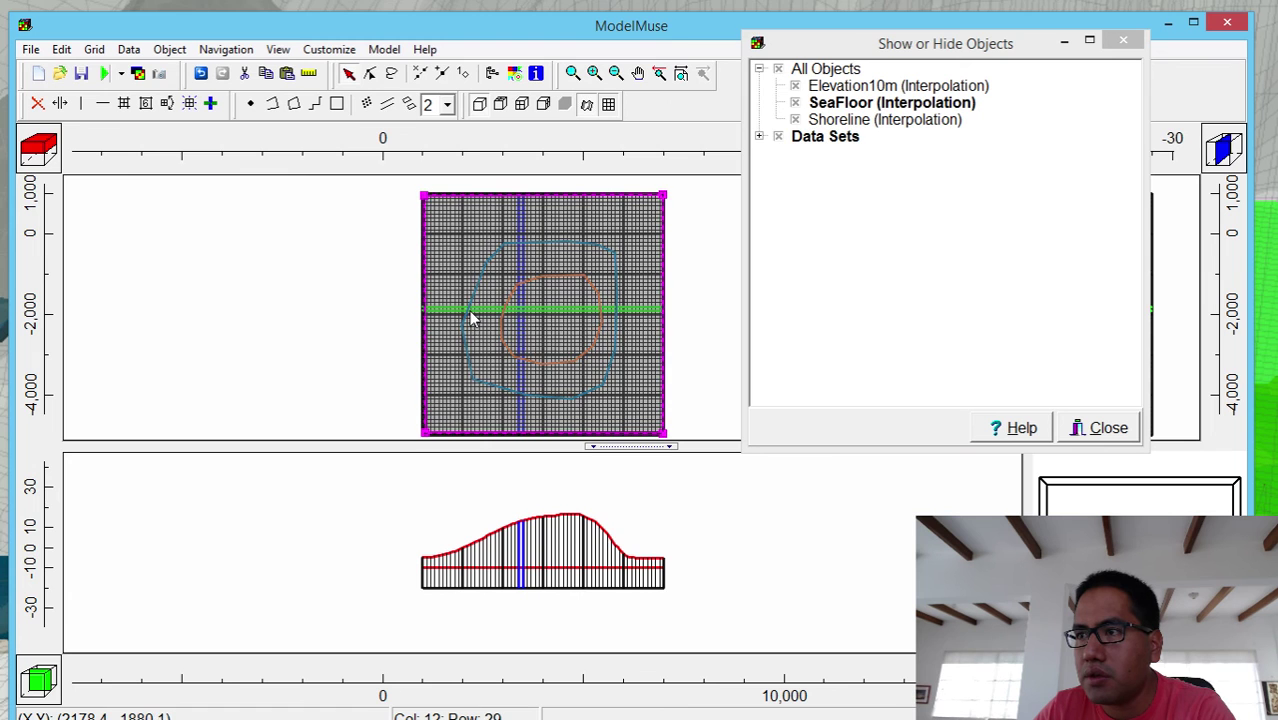
pyautogui.click(210, 103)
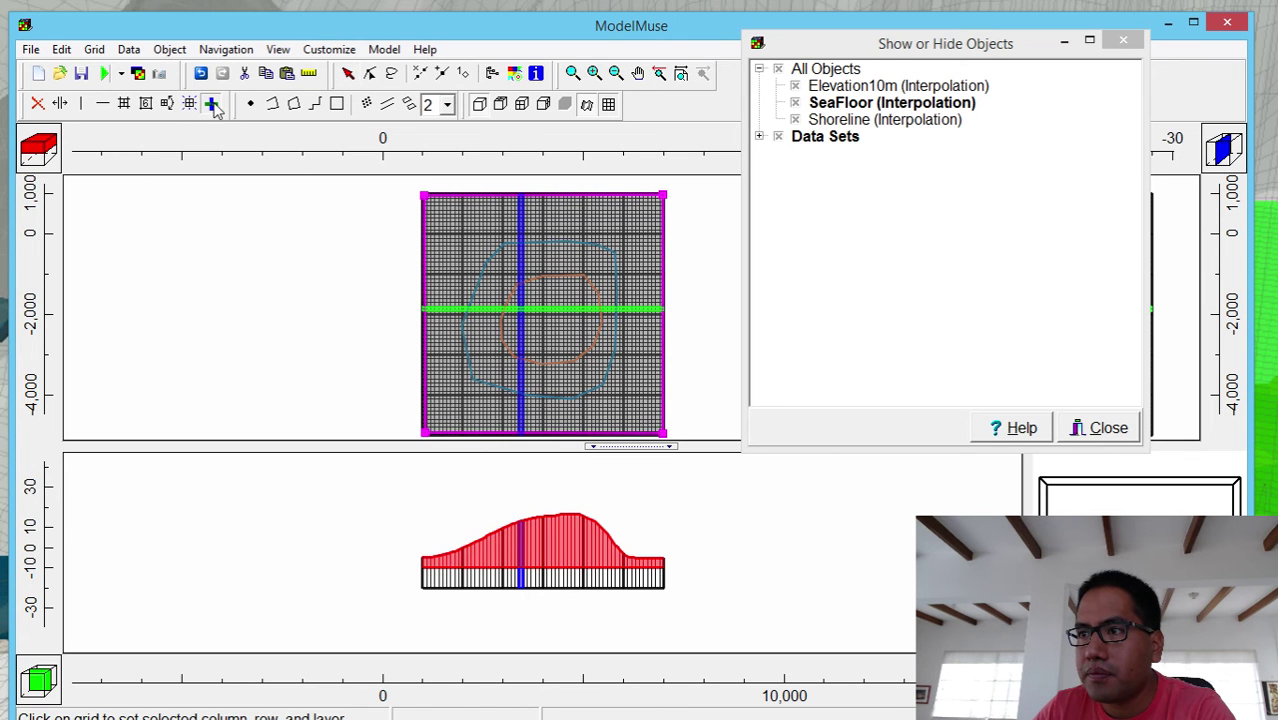
pyautogui.click(469, 314)
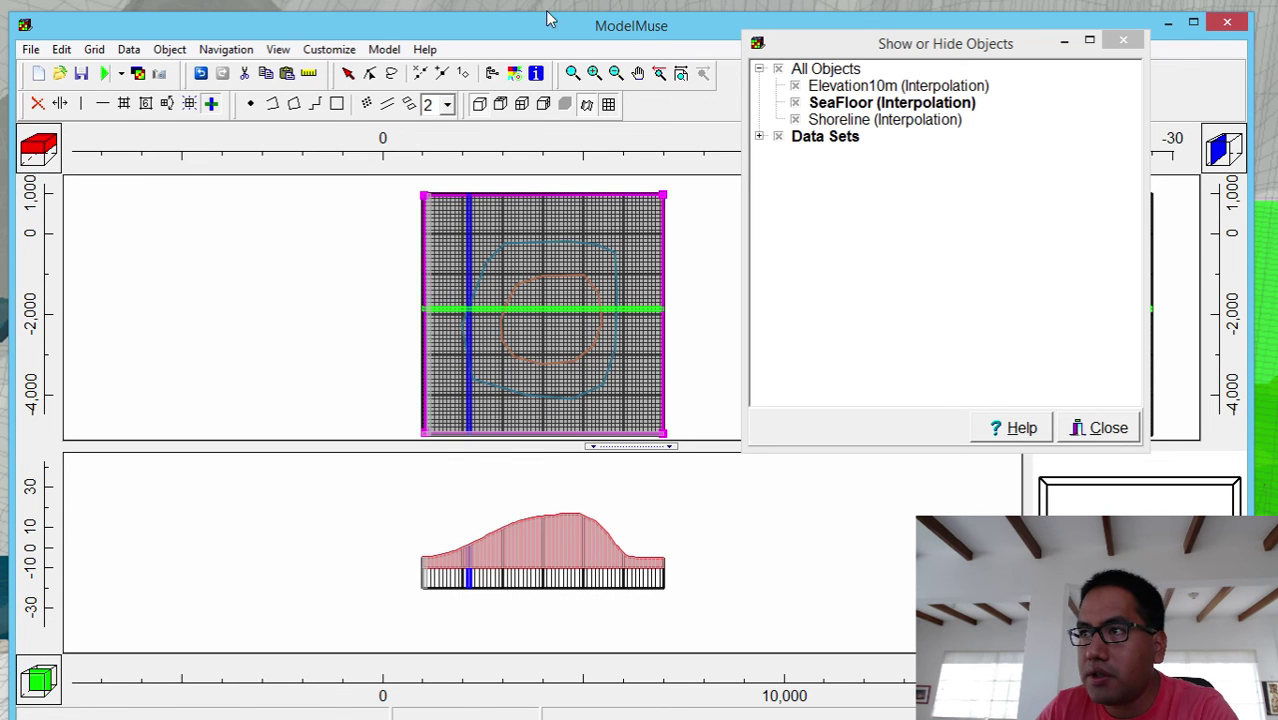
# - Zoom in on the hill cross-section and hide SeaFloor, keeping Shoreline and Elevation10m visible
pyautogui.click(578, 75)
pyautogui.moveTo(402, 522); pyautogui.dragTo(681, 585)
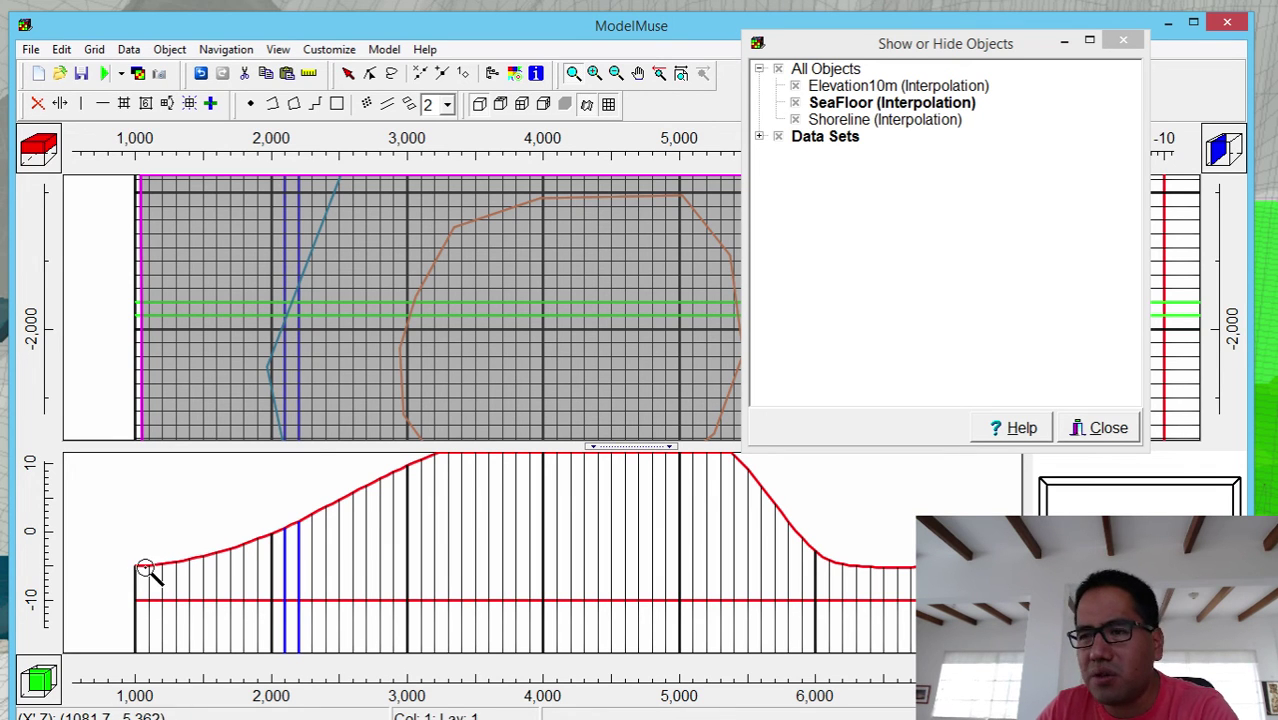
pyautogui.scroll(-2, 500, 545)
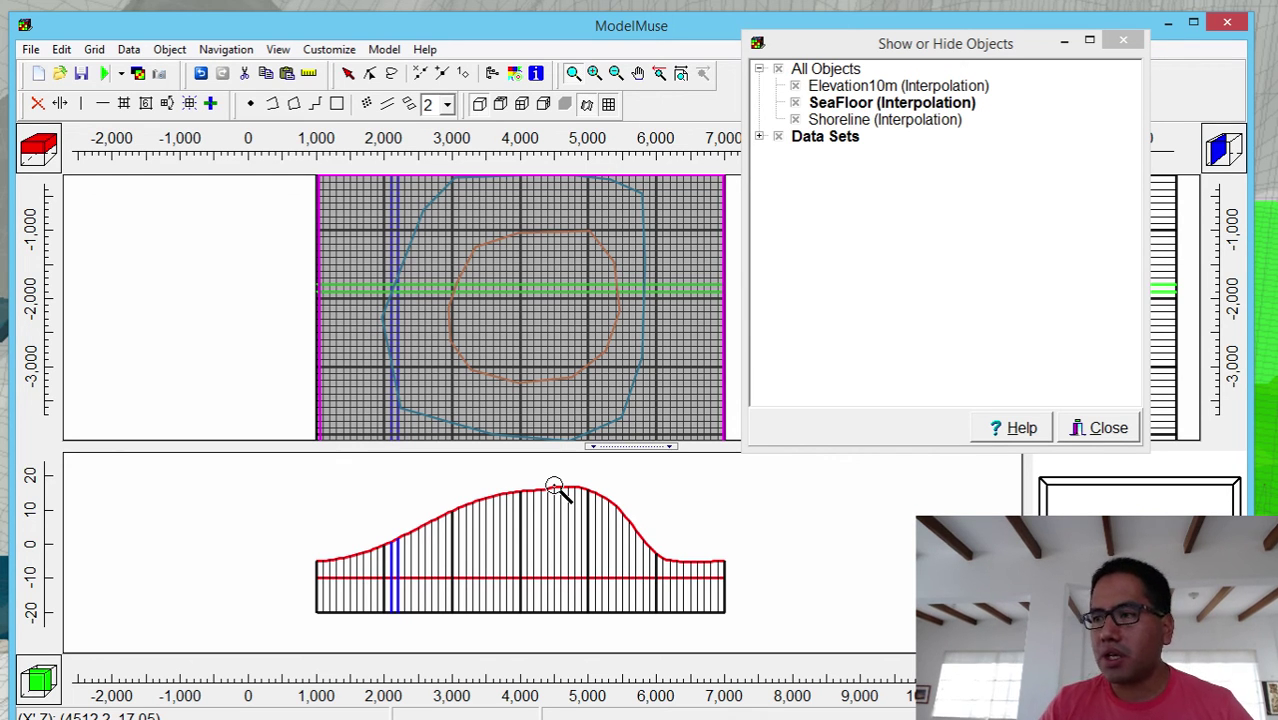
pyautogui.click(795, 86)
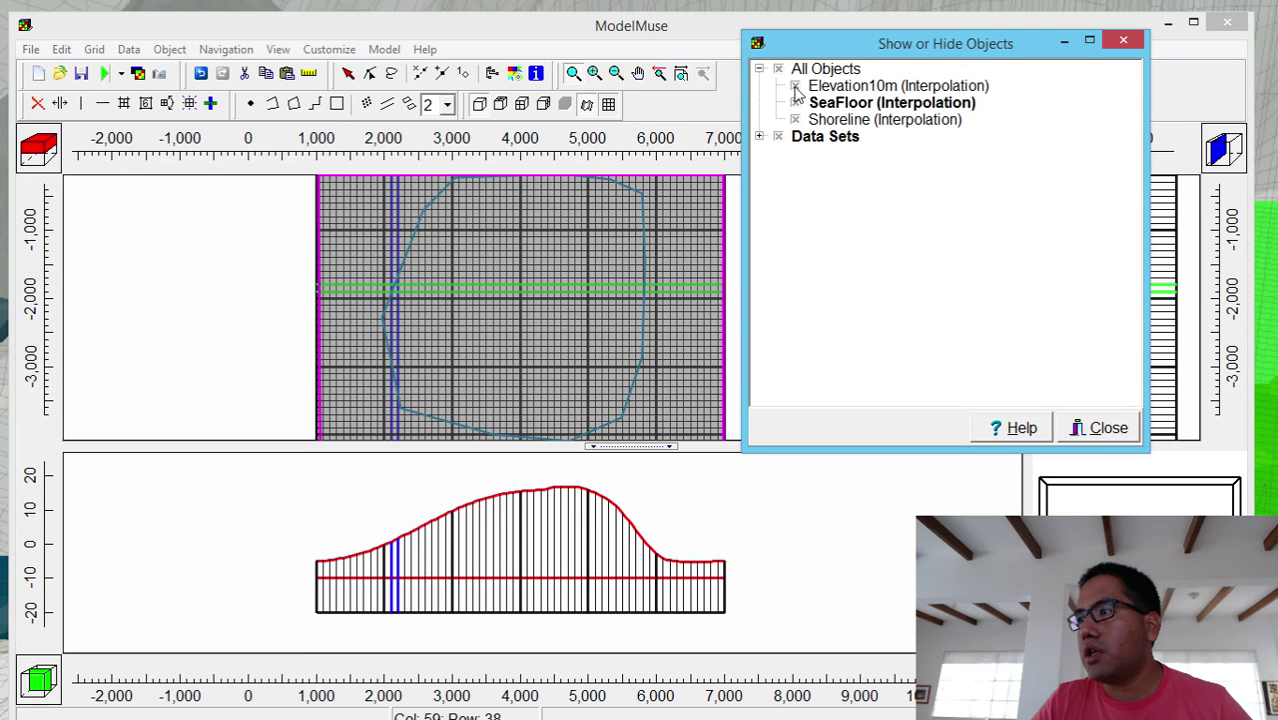
pyautogui.click(795, 86)
pyautogui.click(795, 119)
pyautogui.click(795, 102)
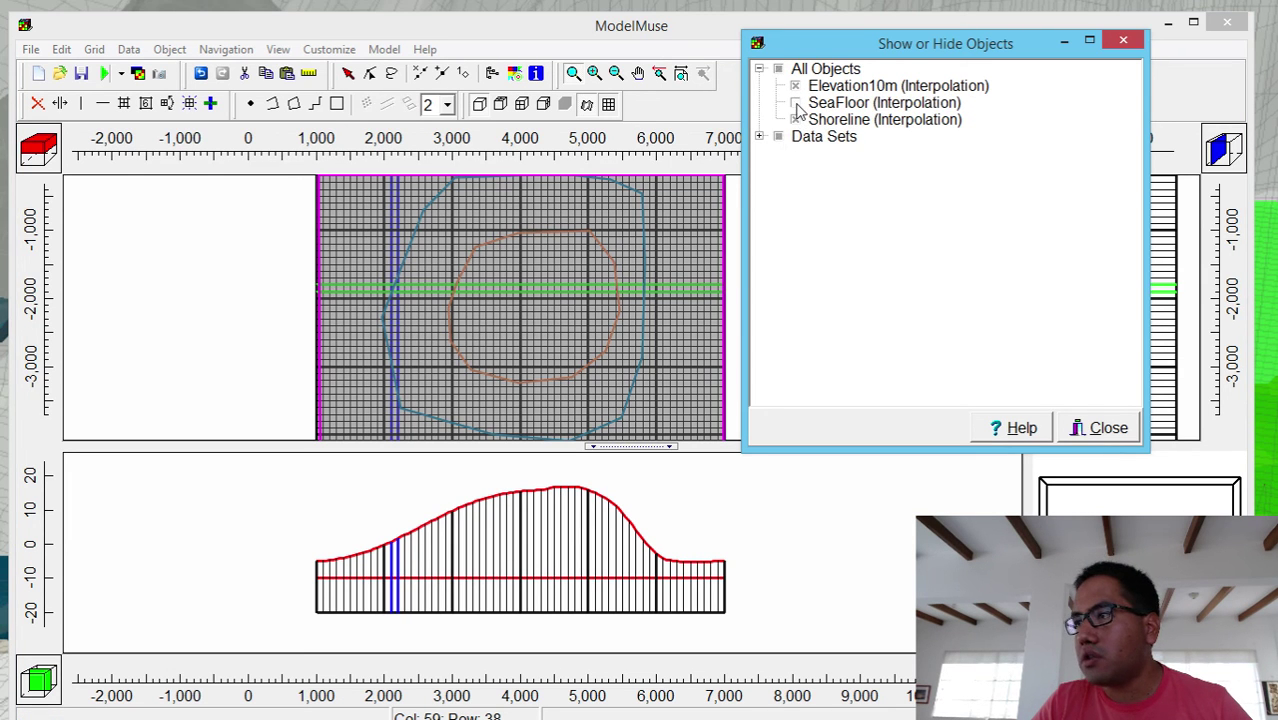
pyautogui.click(1063, 41)
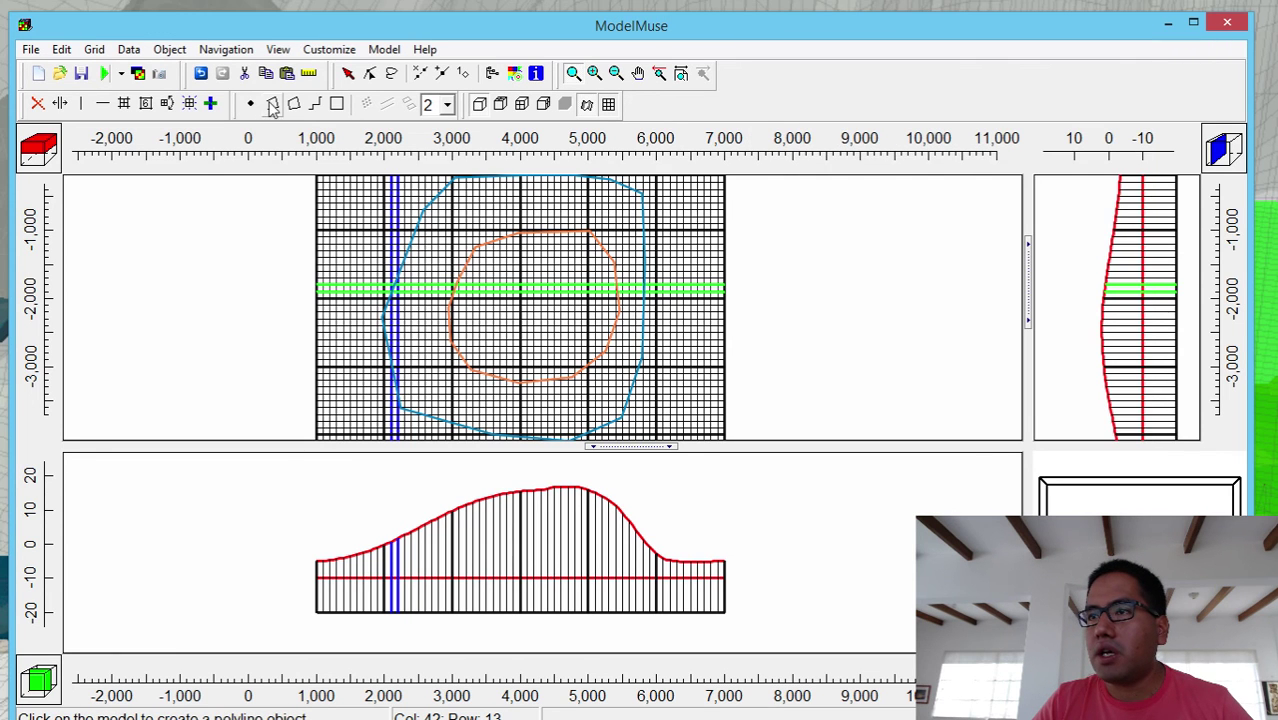
pyautogui.click(294, 104)
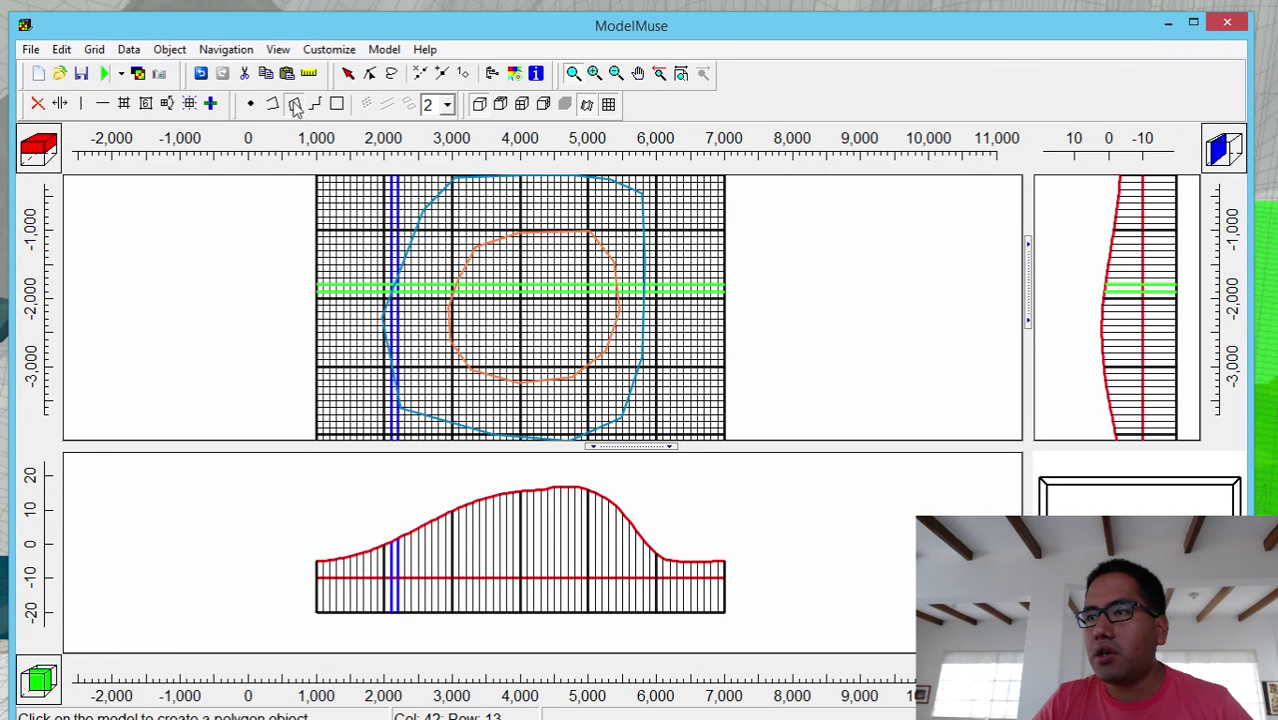
# - Draw a new closed polygon inside the 10 m contour
pyautogui.click(551, 257)
pyautogui.click(506, 267)
pyautogui.click(491, 302)
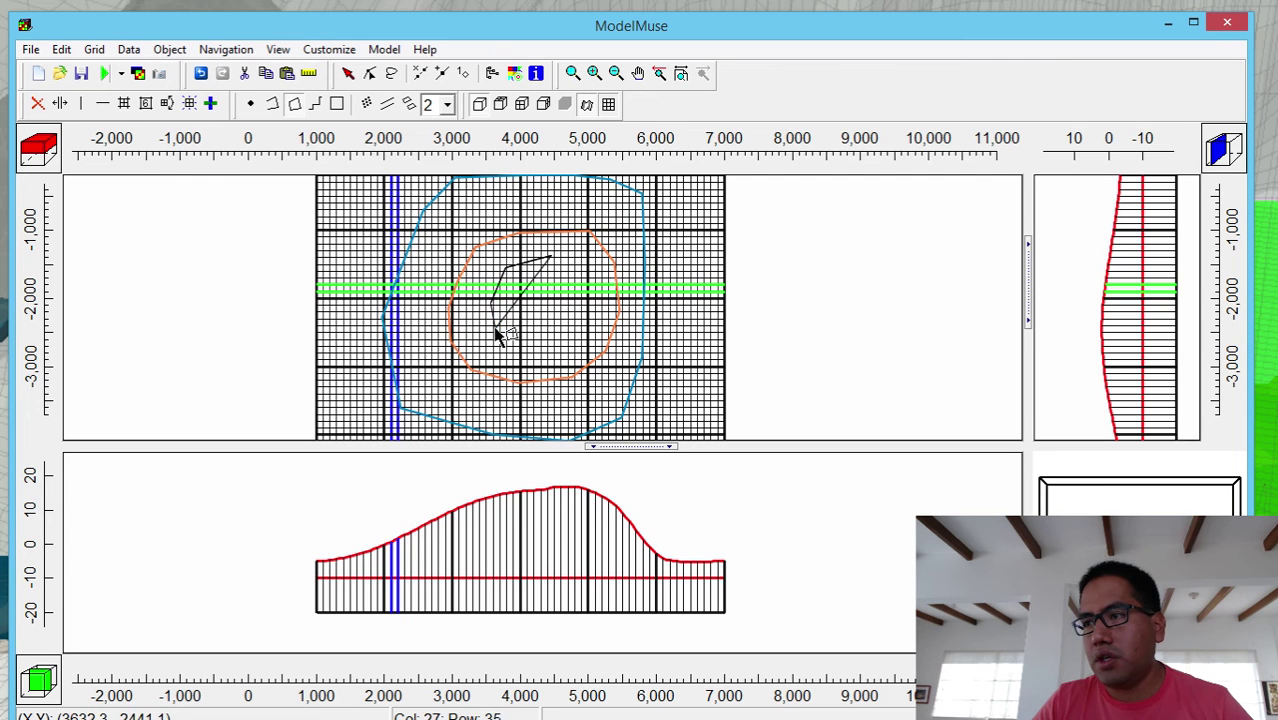
pyautogui.click(498, 332)
pyautogui.click(535, 352)
pyautogui.click(570, 350)
pyautogui.click(587, 308)
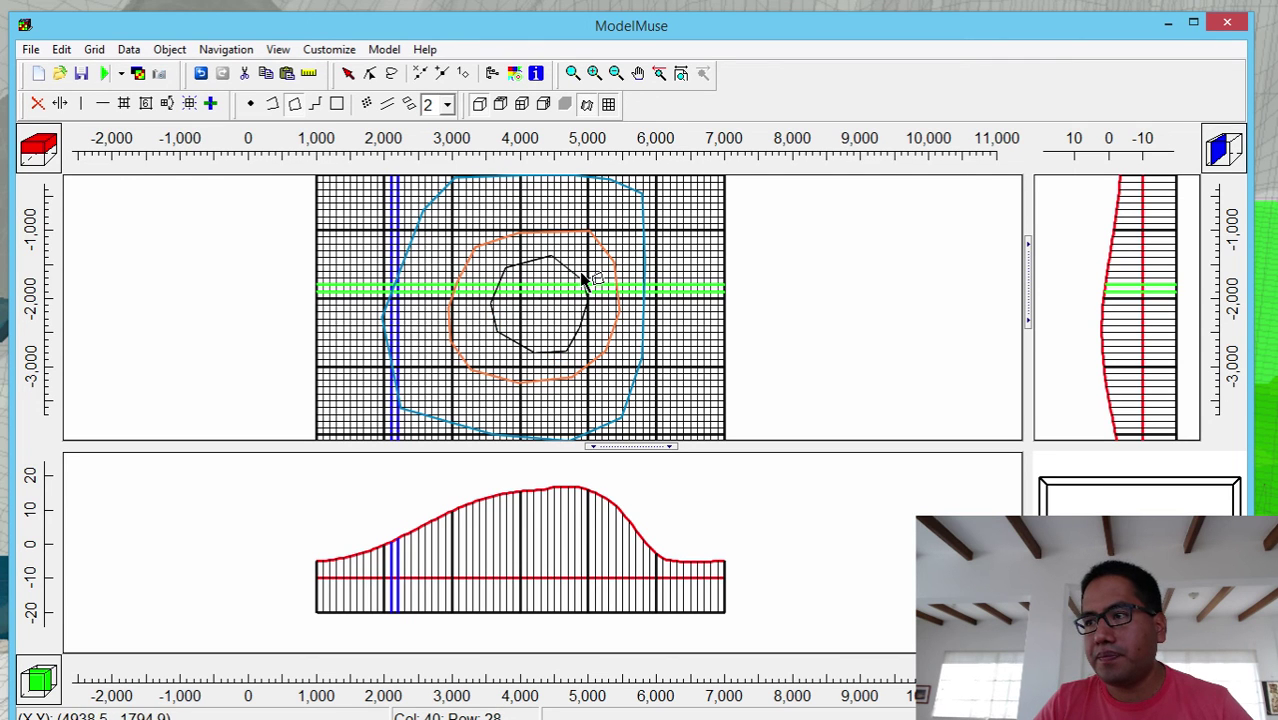
pyautogui.doubleClick(584, 278)
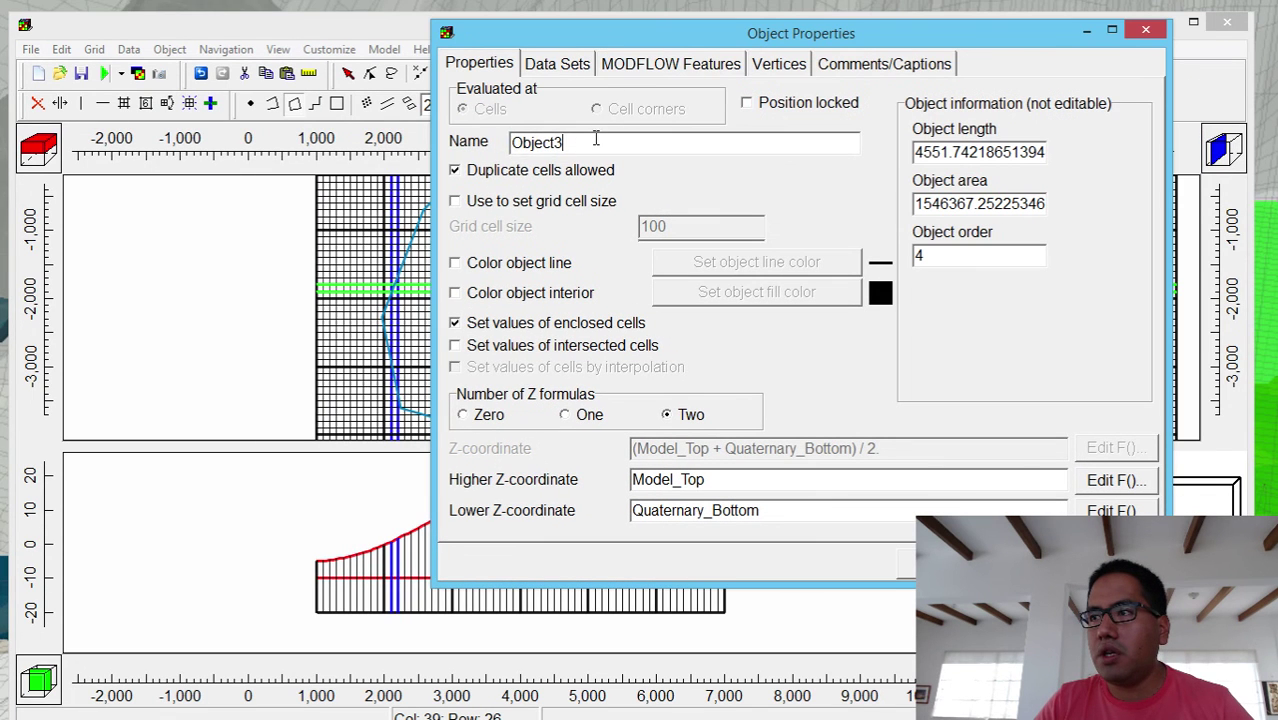
# - Name the polygon Elevation15m with zero Z formulas, interpolated cell values and an orange outline
pyautogui.doubleClick(595, 142)
pyautogui.write('Elevat')
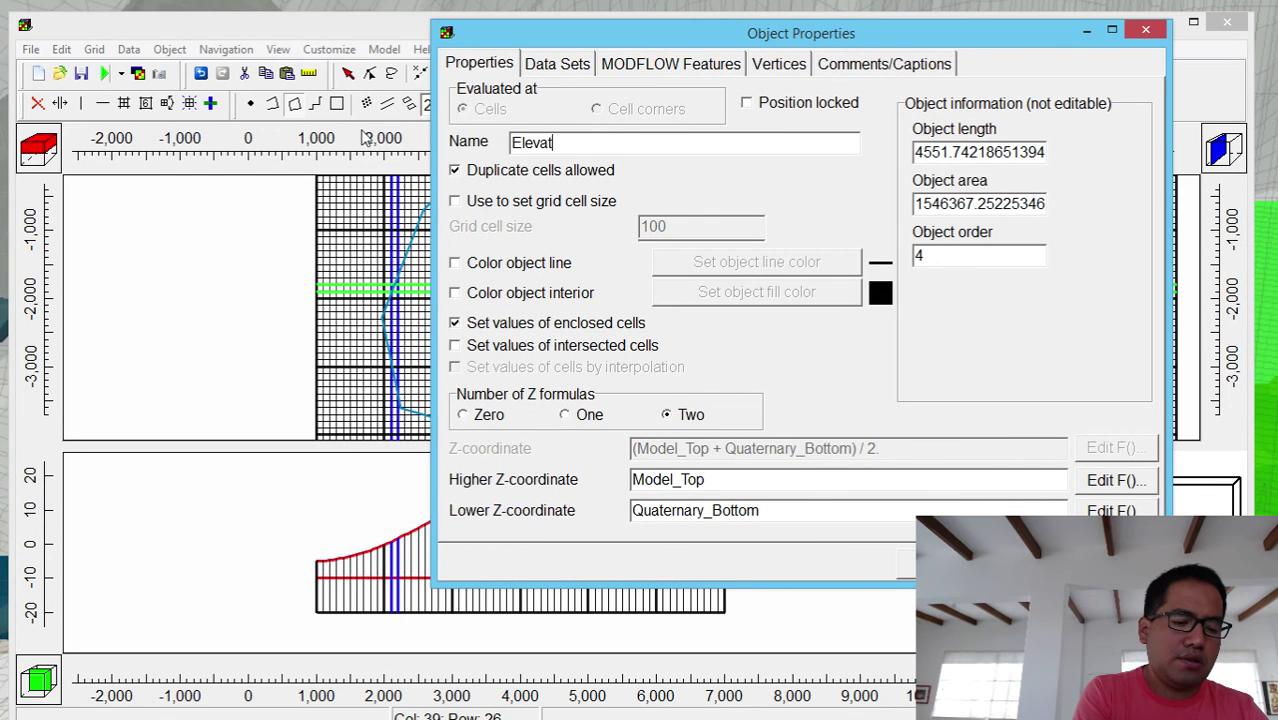
pyautogui.write('ion15m')
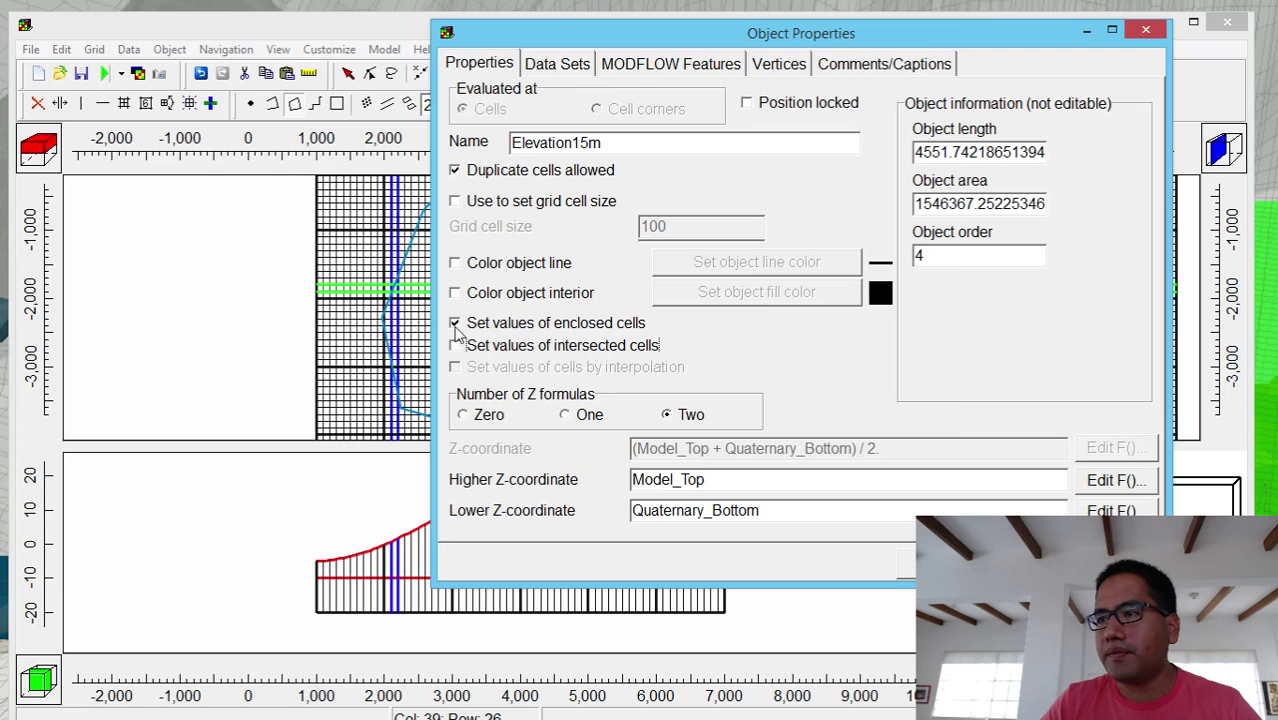
pyautogui.click(455, 323)
pyautogui.click(463, 416)
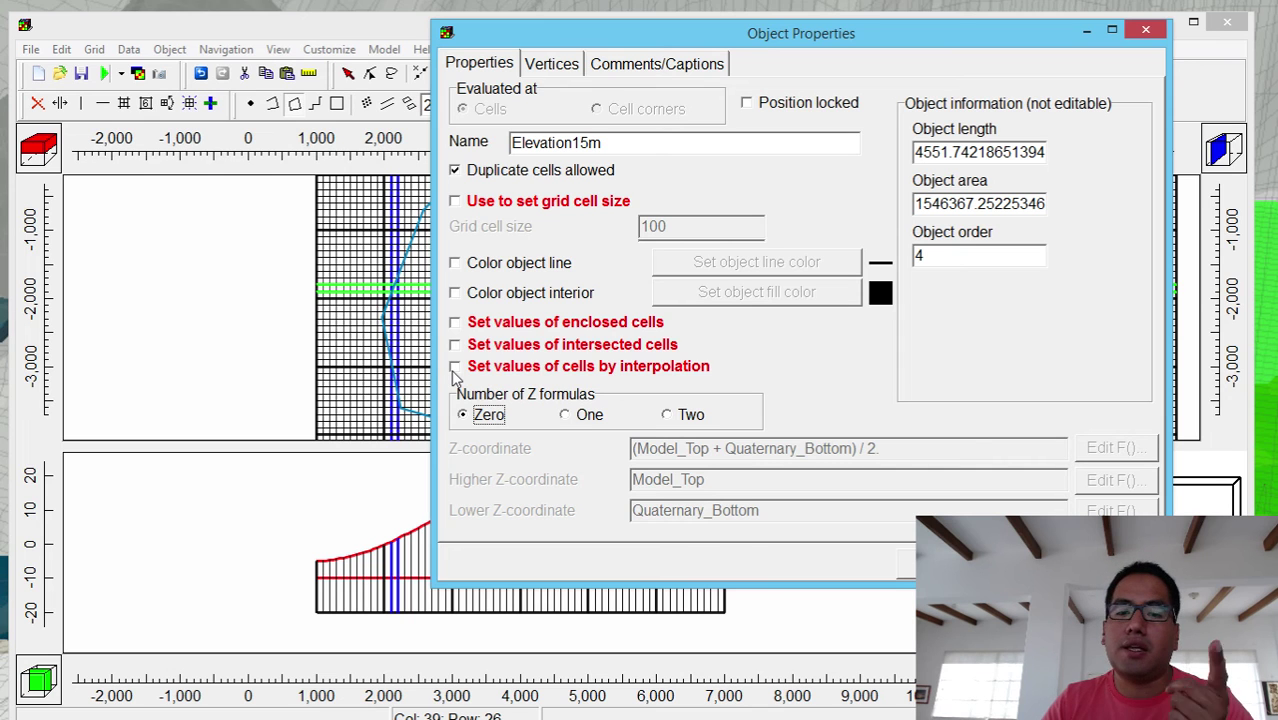
pyautogui.click(455, 367)
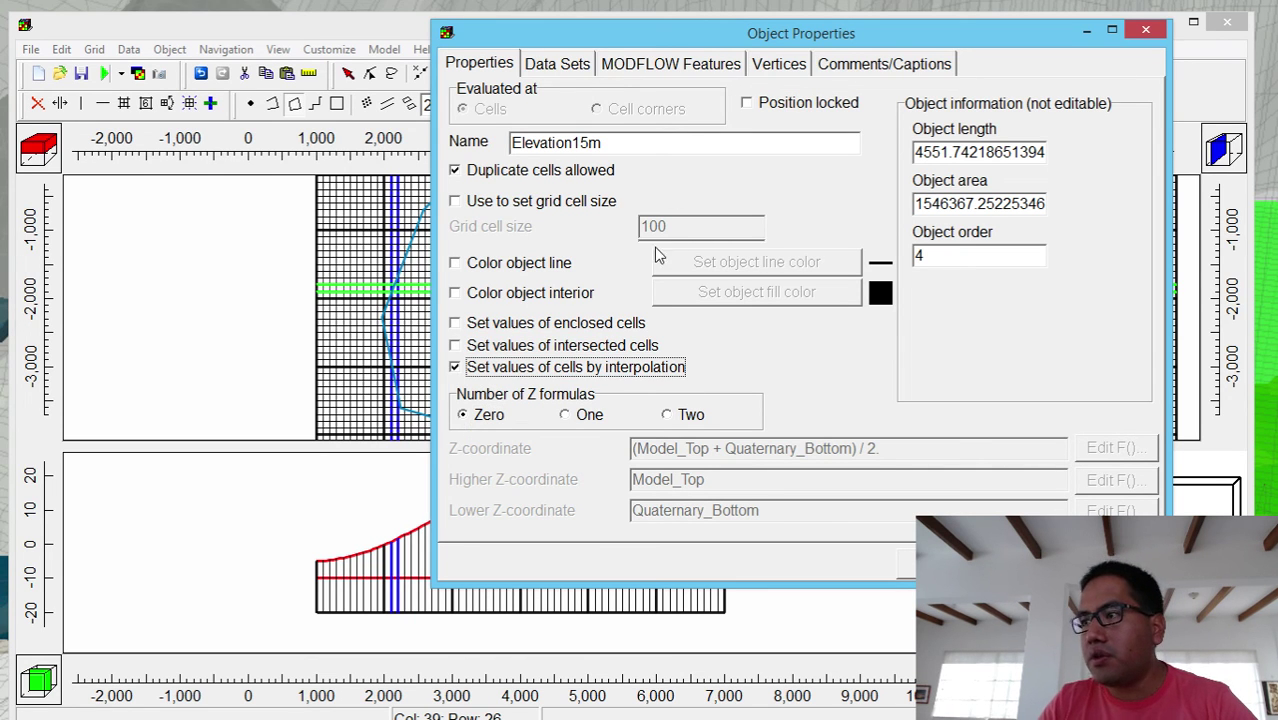
pyautogui.click(563, 262)
pyautogui.click(686, 265)
pyautogui.click(836, 332)
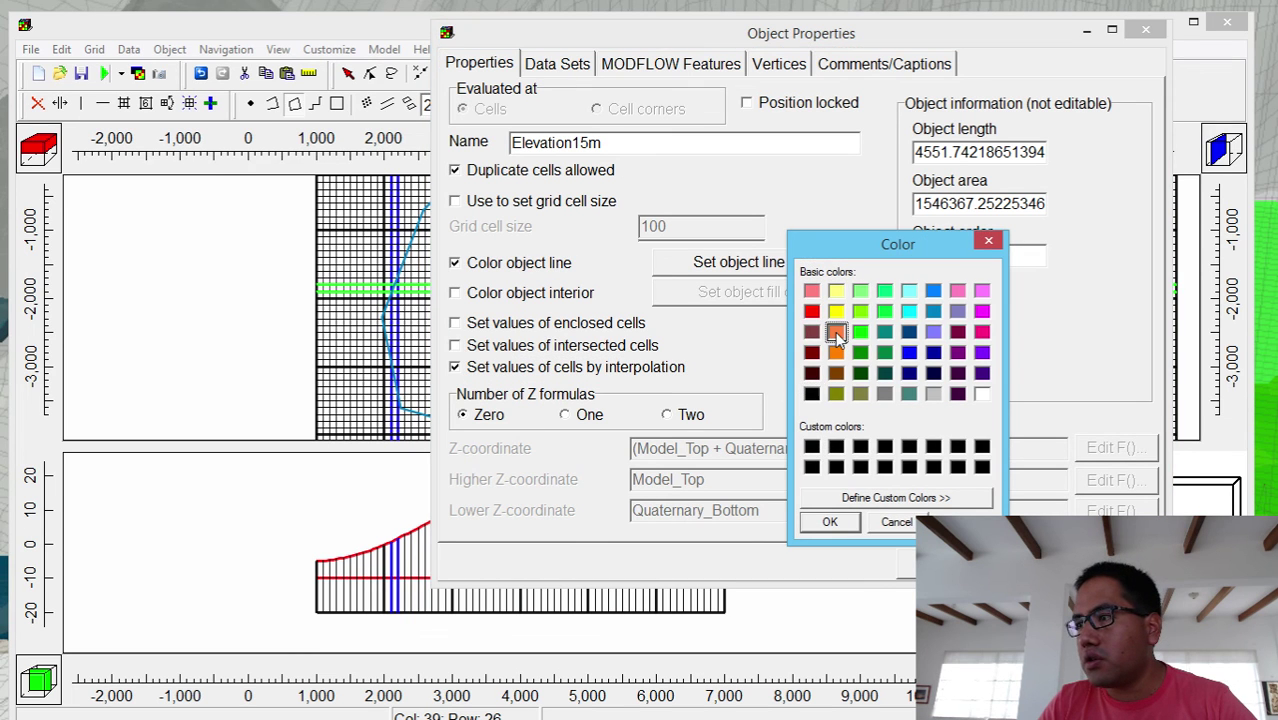
pyautogui.click(831, 523)
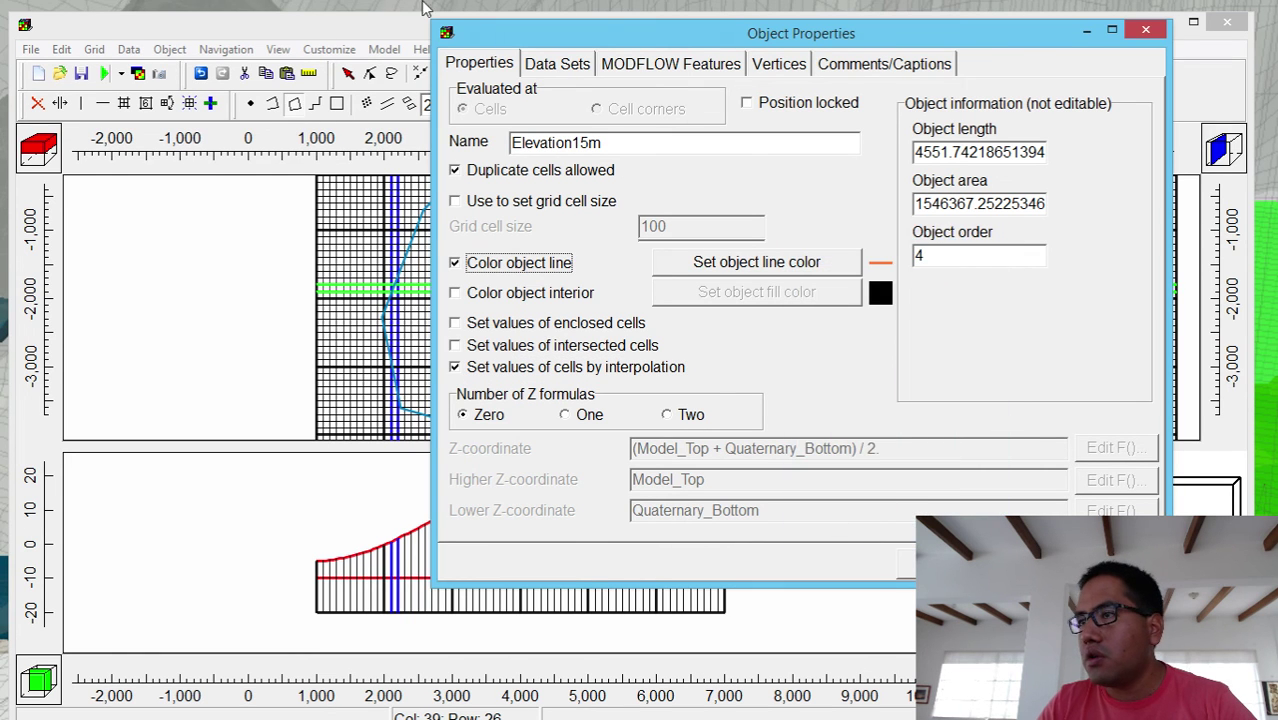
# - Set Elevation15m's Model_Top value to 15 and create the object
pyautogui.click(582, 63)
pyautogui.click(714, 114)
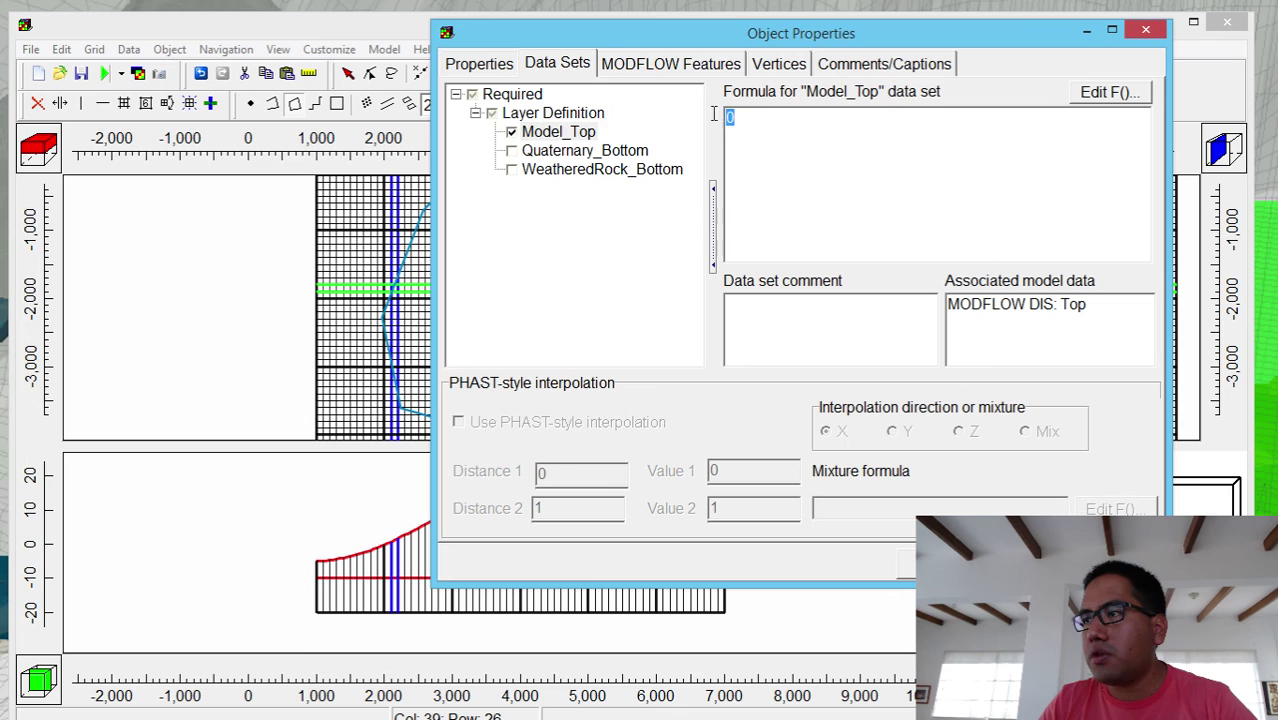
pyautogui.write('15')
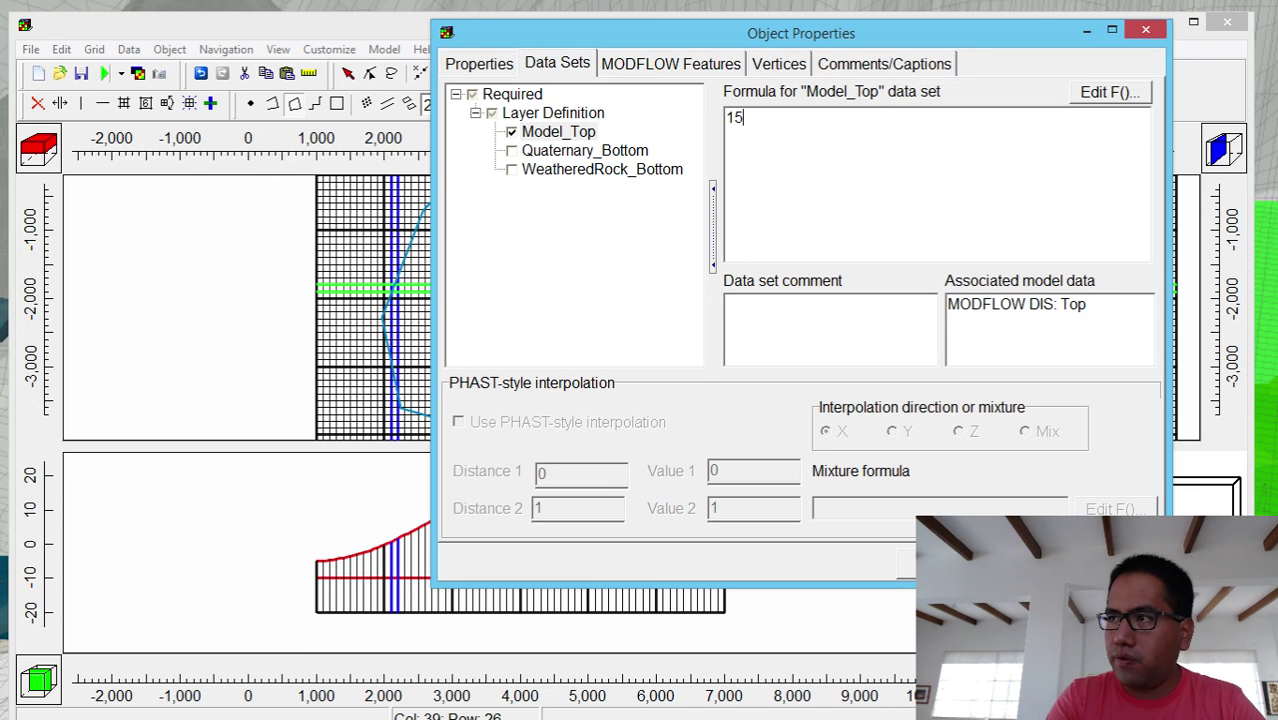
pyautogui.click(602, 169)
pyautogui.press('Tab')
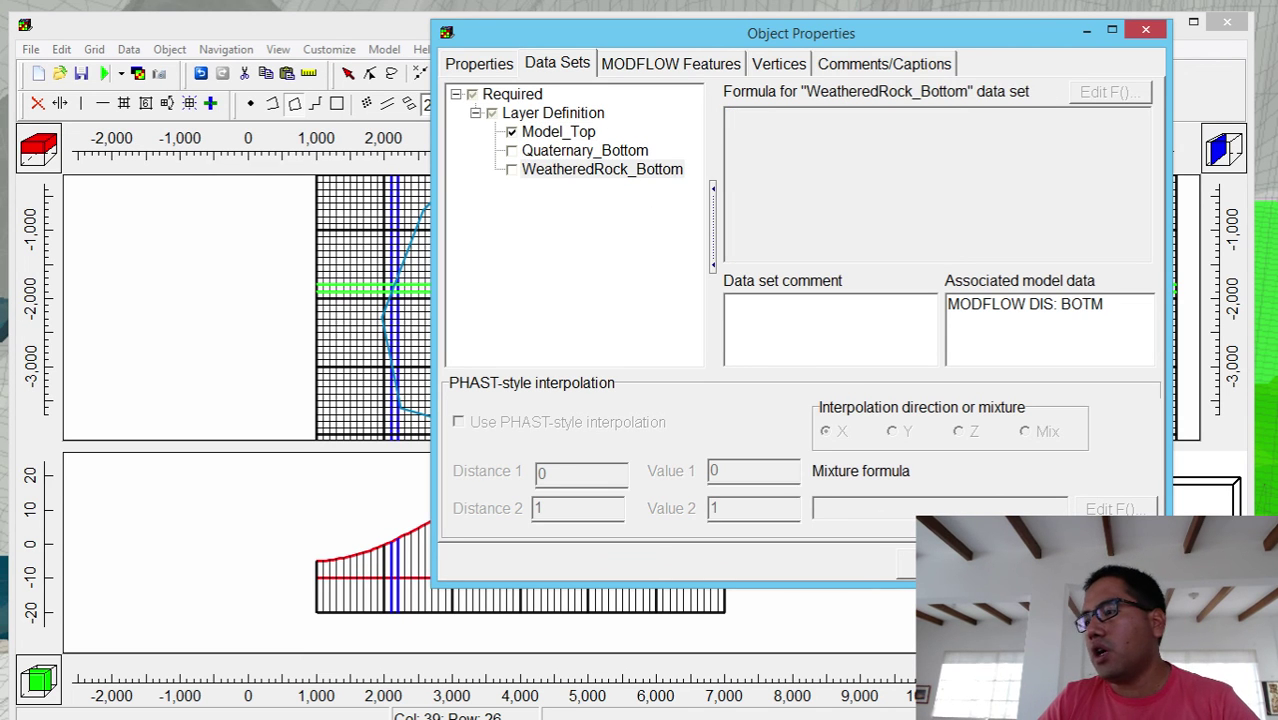
pyautogui.click(477, 63)
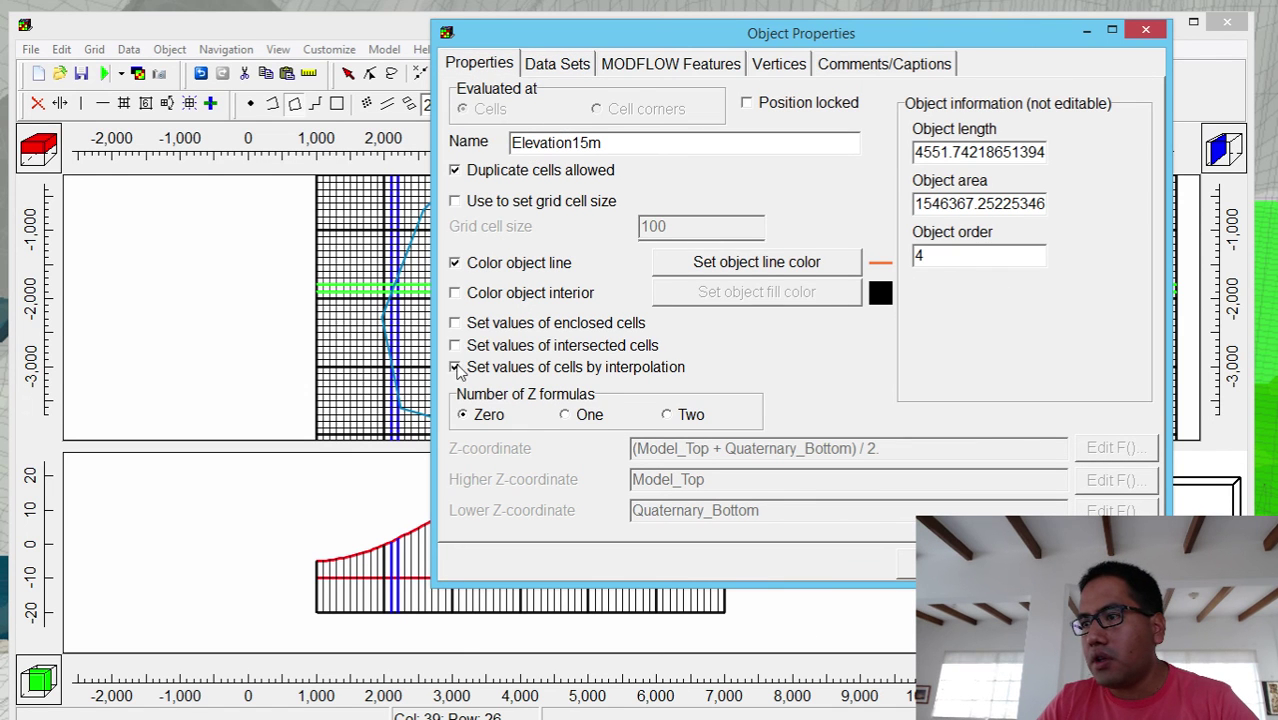
pyautogui.click(990, 563)
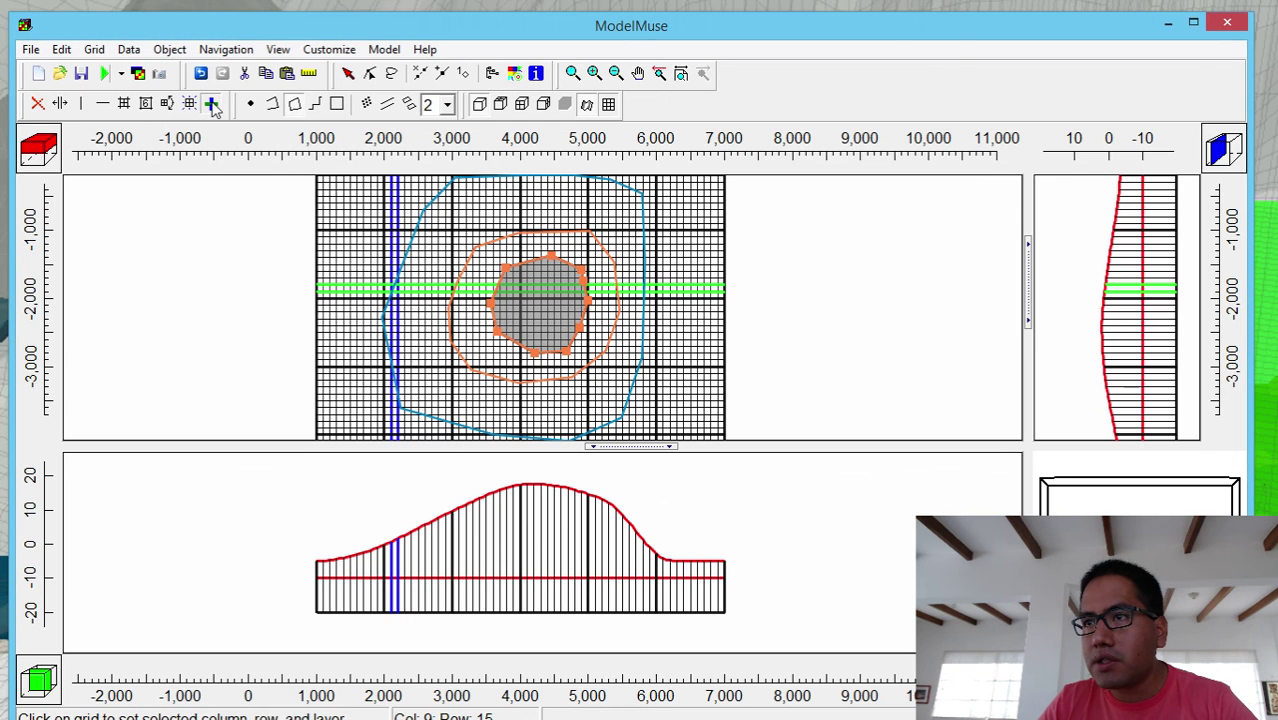
# - Pick the column and row through the hill centre, then open Elevation15m's properties
pyautogui.click(211, 104)
pyautogui.click(538, 310)
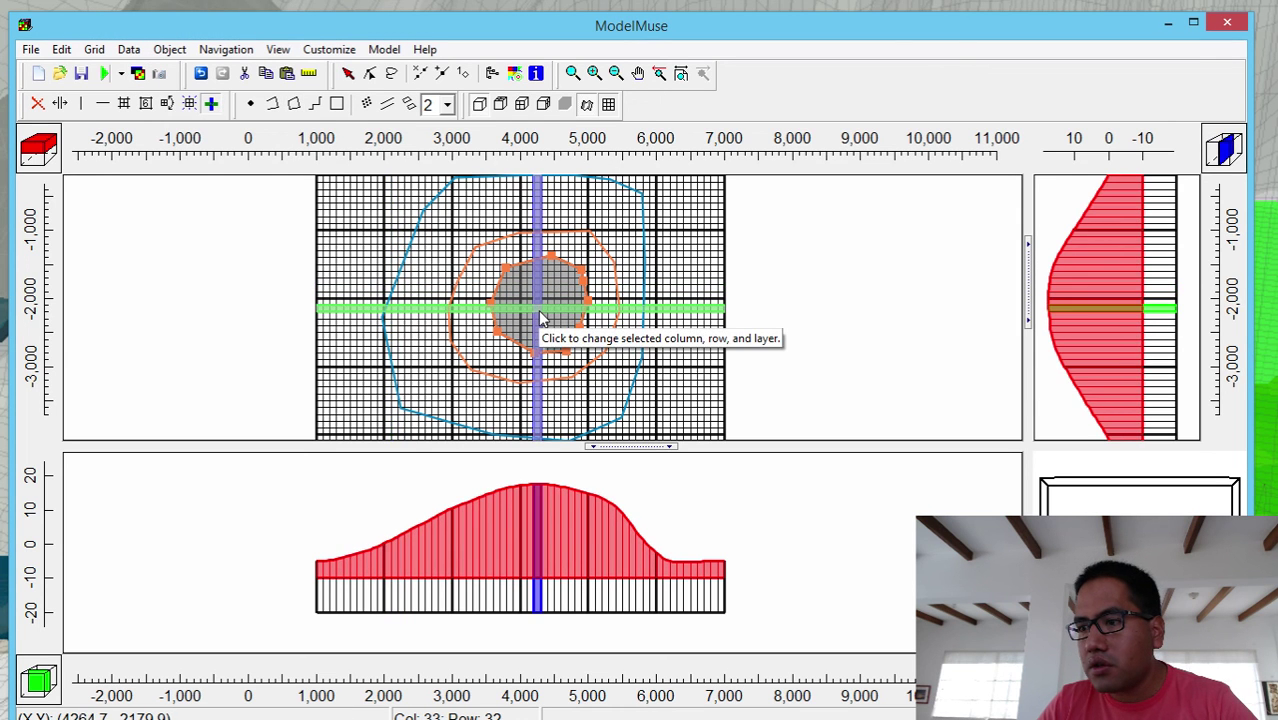
pyautogui.click(537, 486)
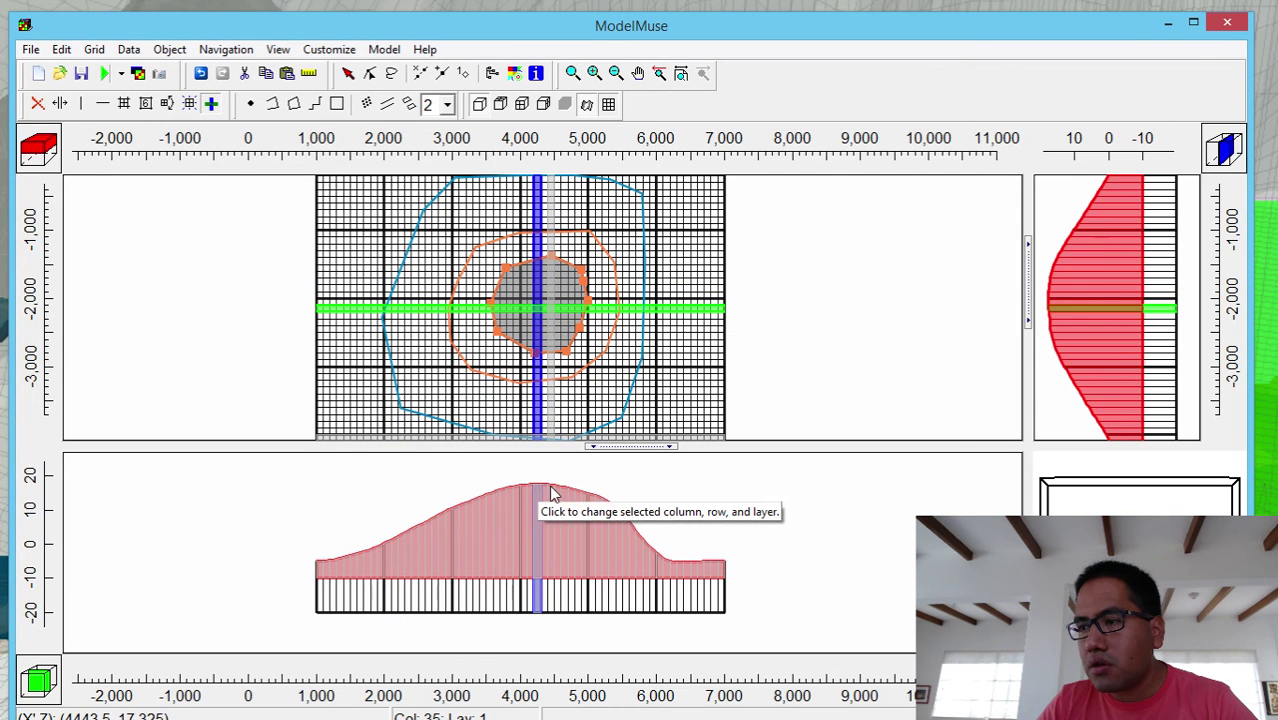
pyautogui.scroll(-1, 550, 490)
pyautogui.scroll(1, 559, 531)
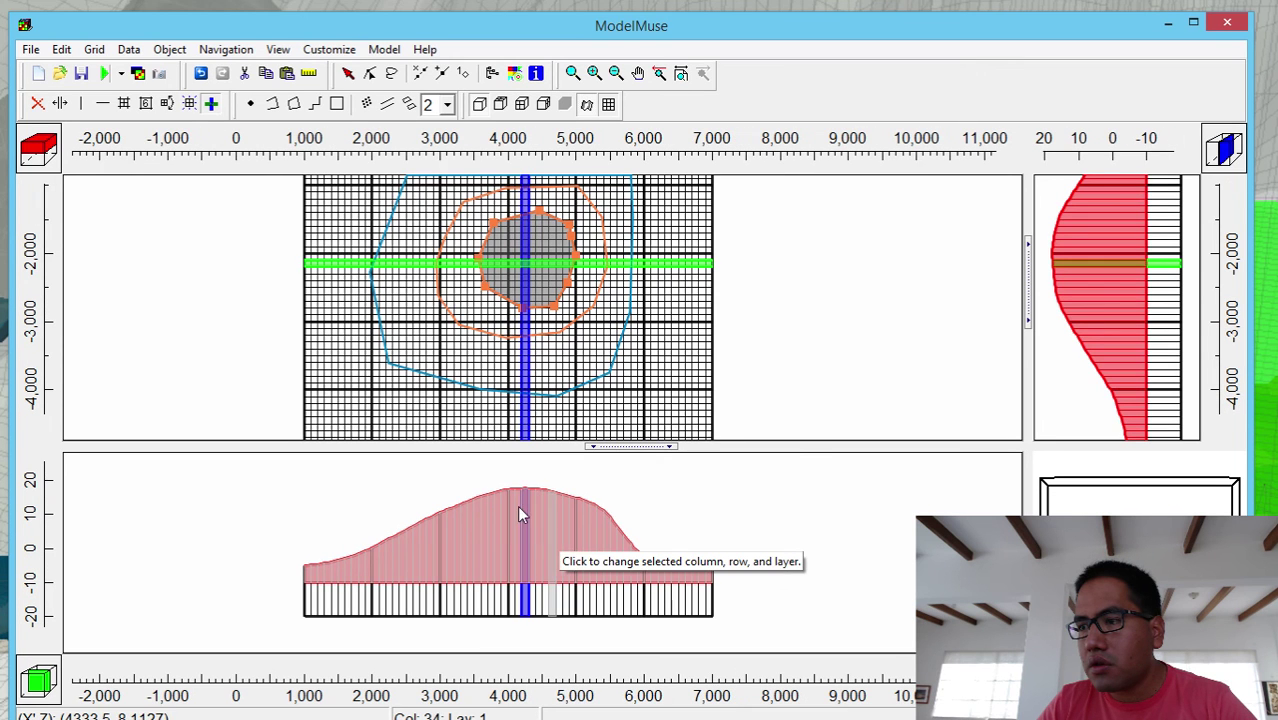
pyautogui.click(348, 74)
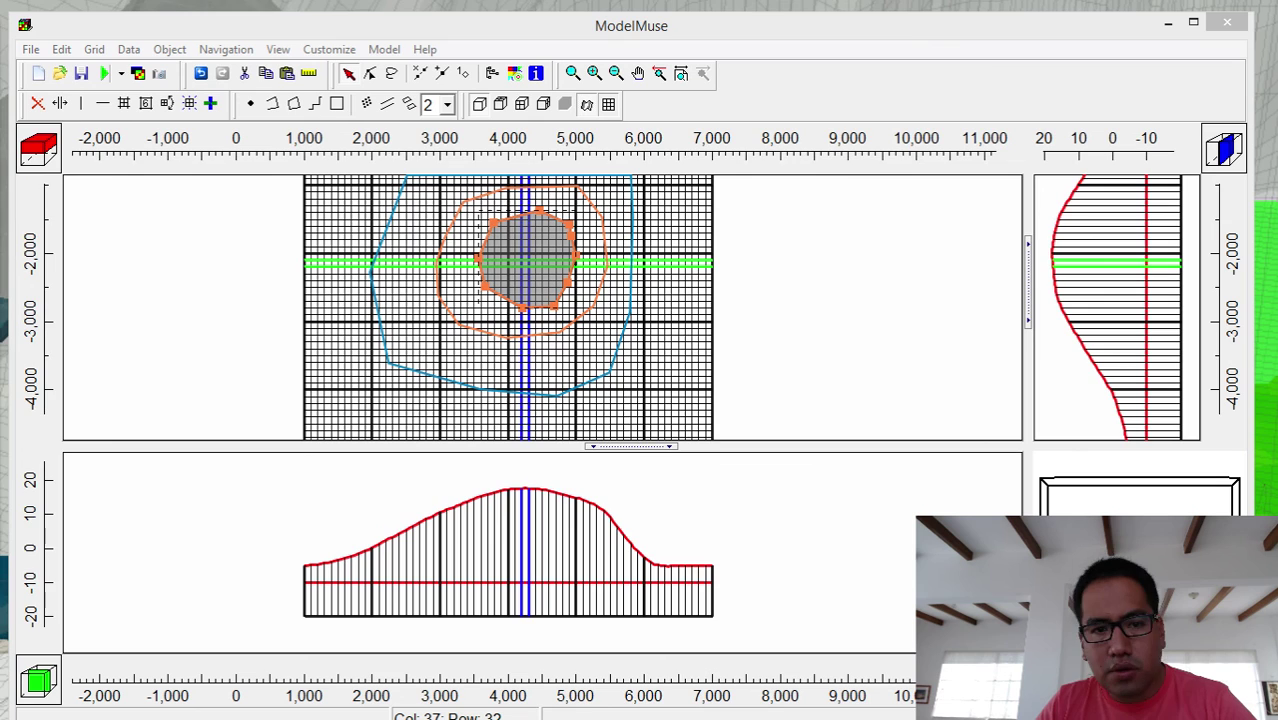
pyautogui.press('Return')
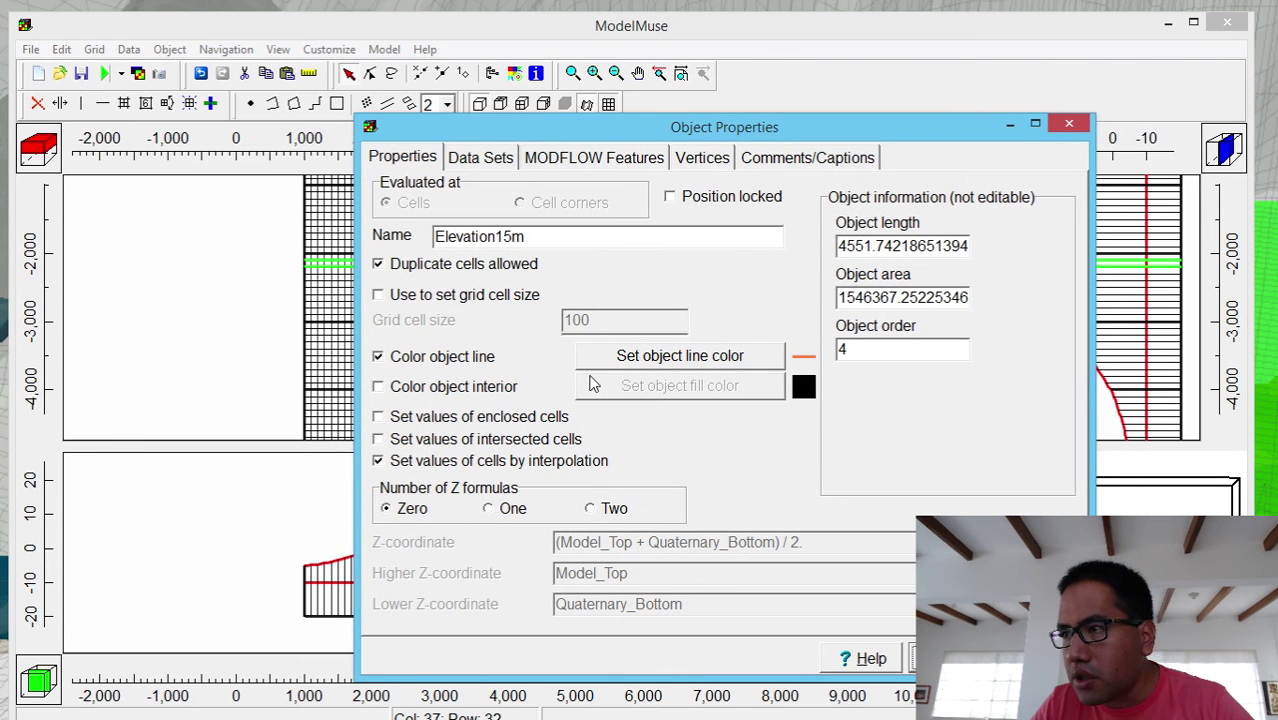
# - Review Elevation15m's Data Sets and MODFLOW Features tabs, glance at the Notepad++ notes, then close the dialog
pyautogui.click(475, 160)
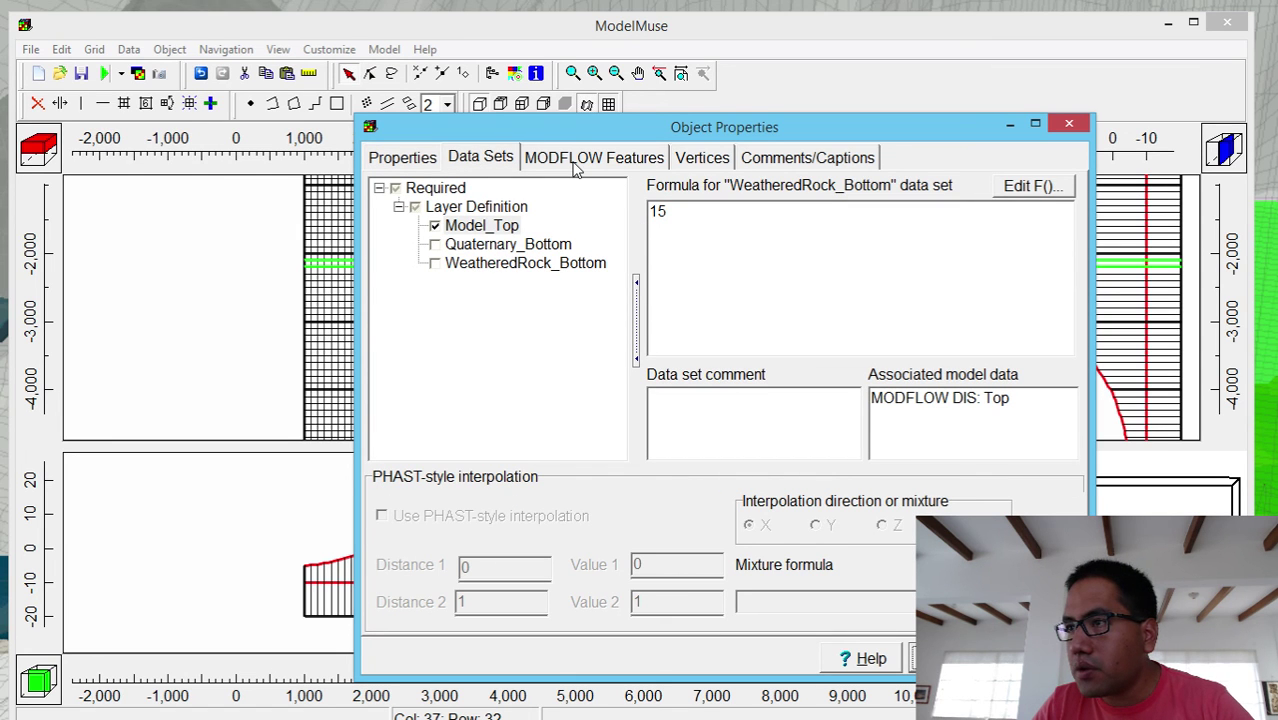
pyautogui.click(577, 170)
pyautogui.click(468, 162)
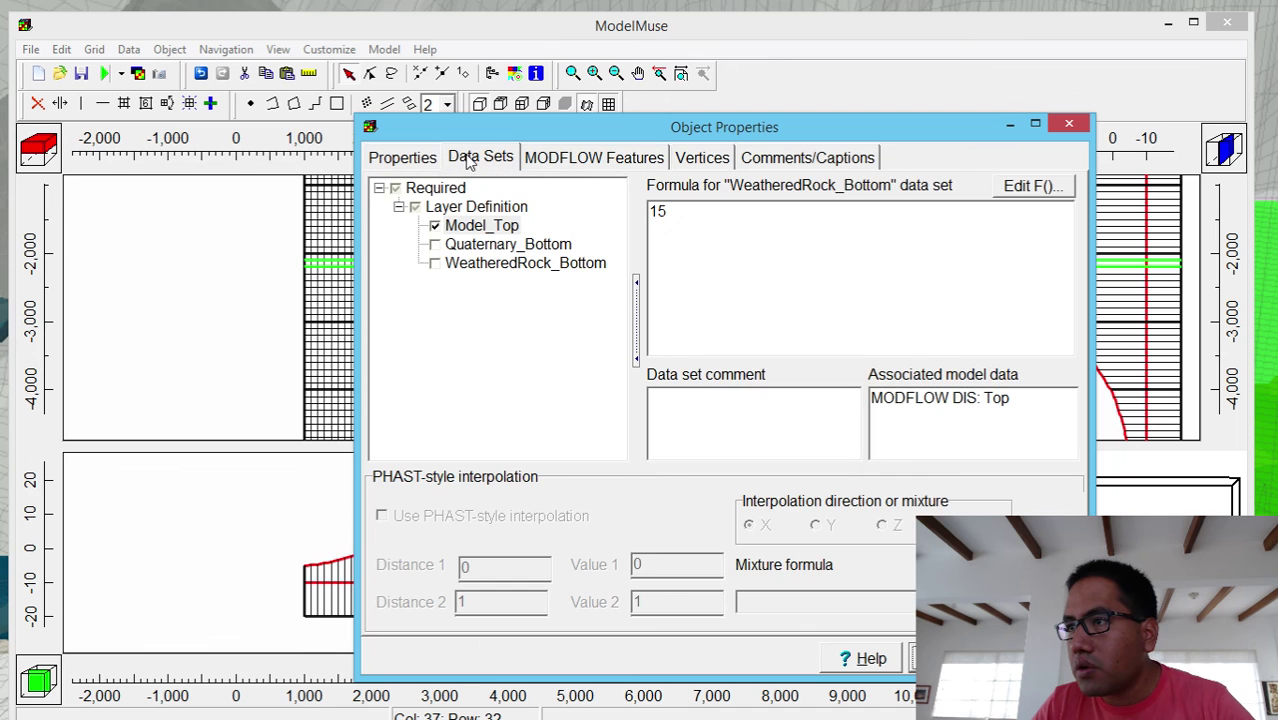
pyautogui.click(1010, 128)
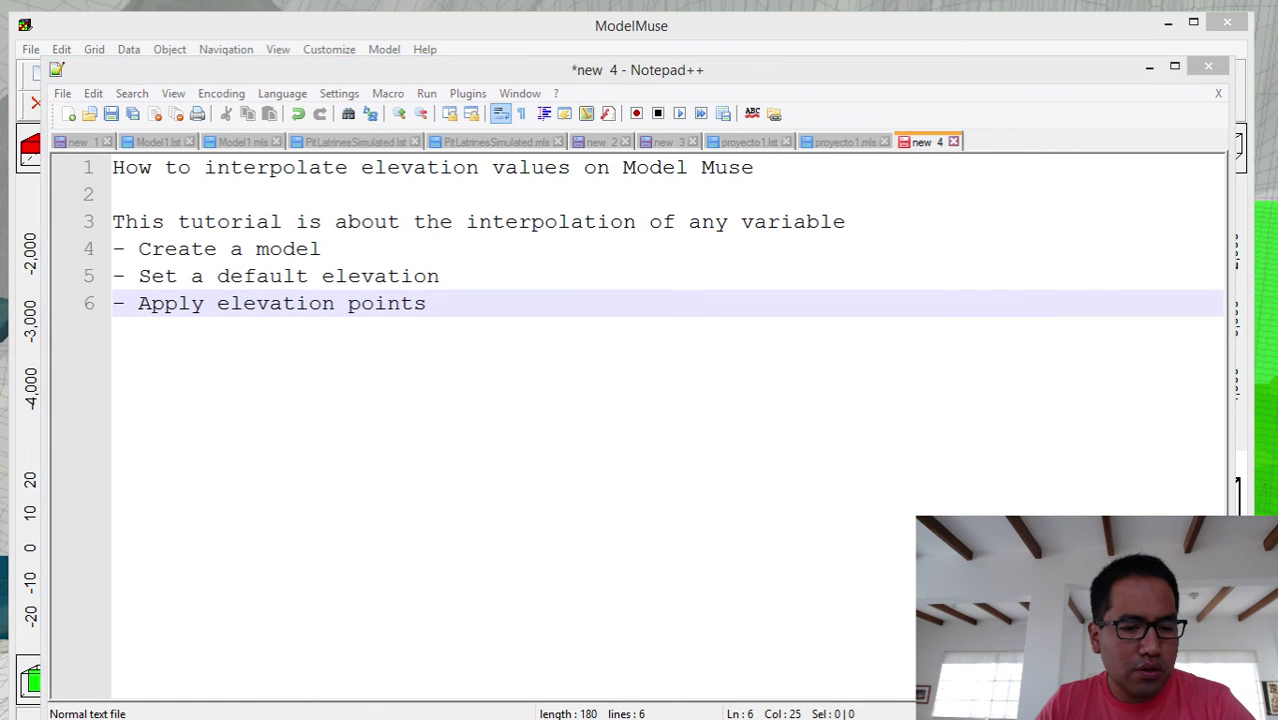
pyautogui.hotkey('alt', 'Tab')
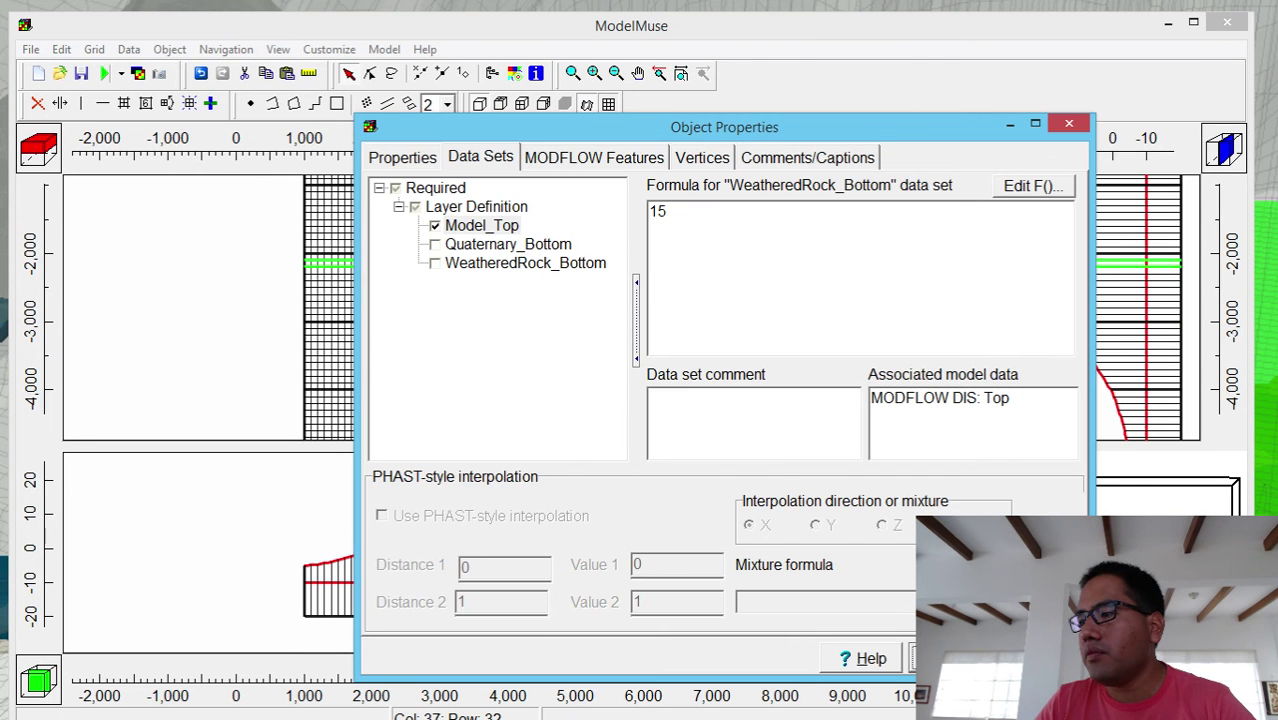
pyautogui.click(940, 658)
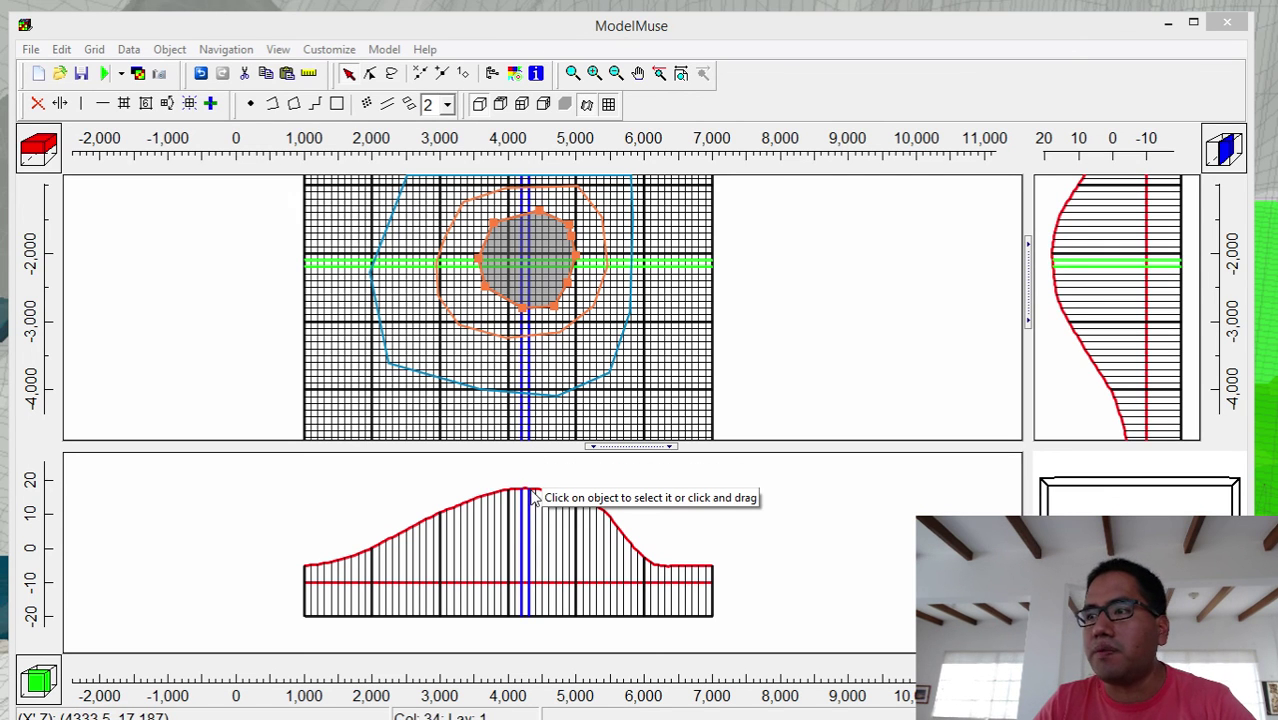
# - Select the Elevation15m polygon, pull its top and right vertices inward, and delete two vertices
pyautogui.click(194, 217)
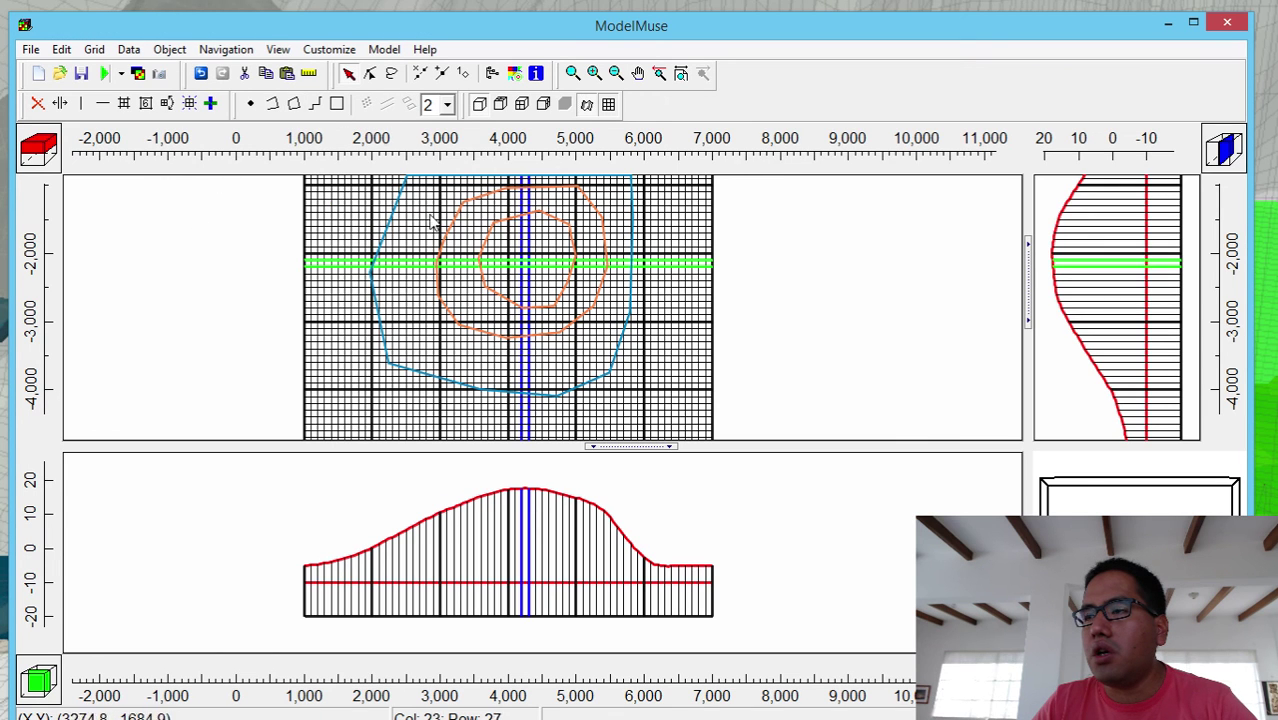
pyautogui.click(508, 226)
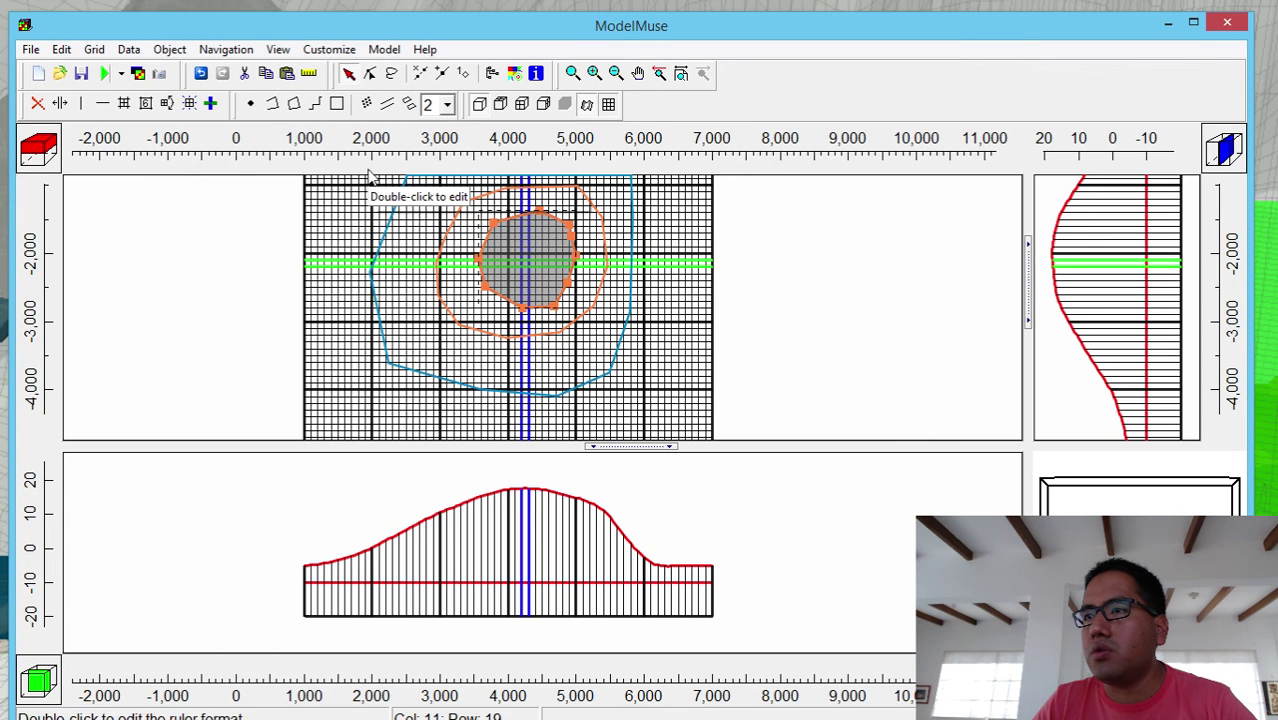
pyautogui.click(370, 76)
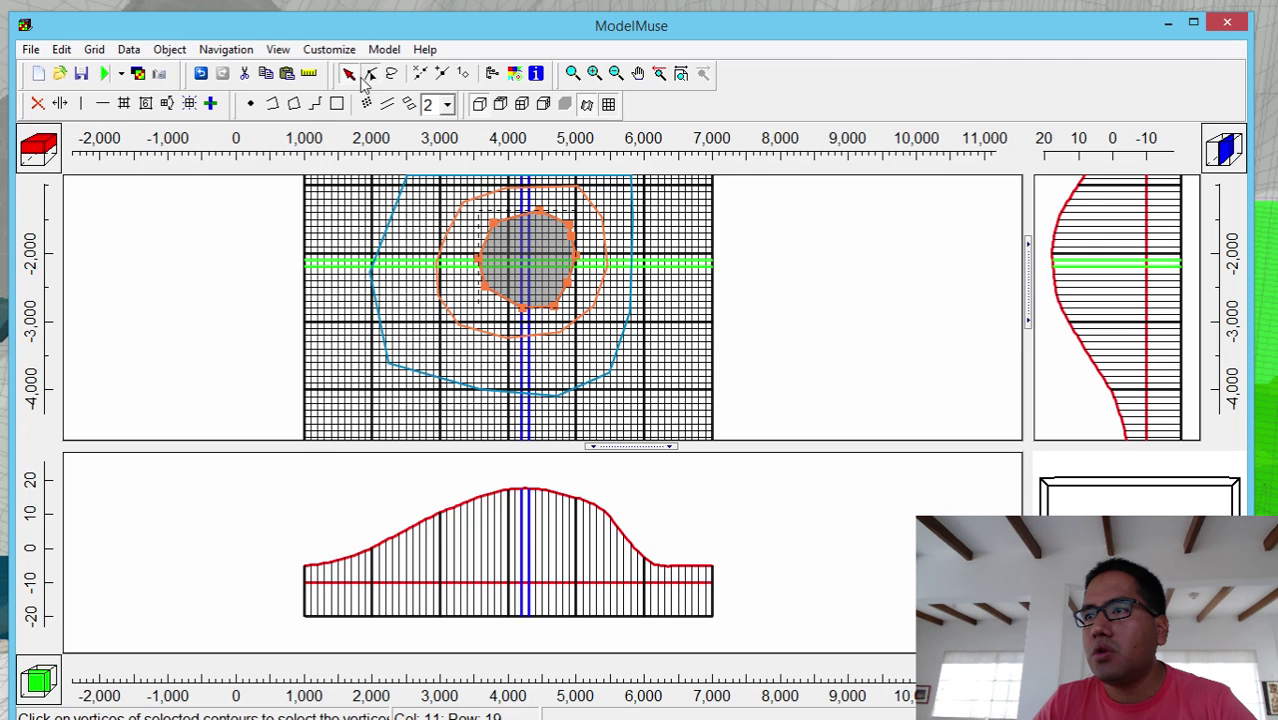
pyautogui.moveTo(538, 220); pyautogui.dragTo(535, 248)
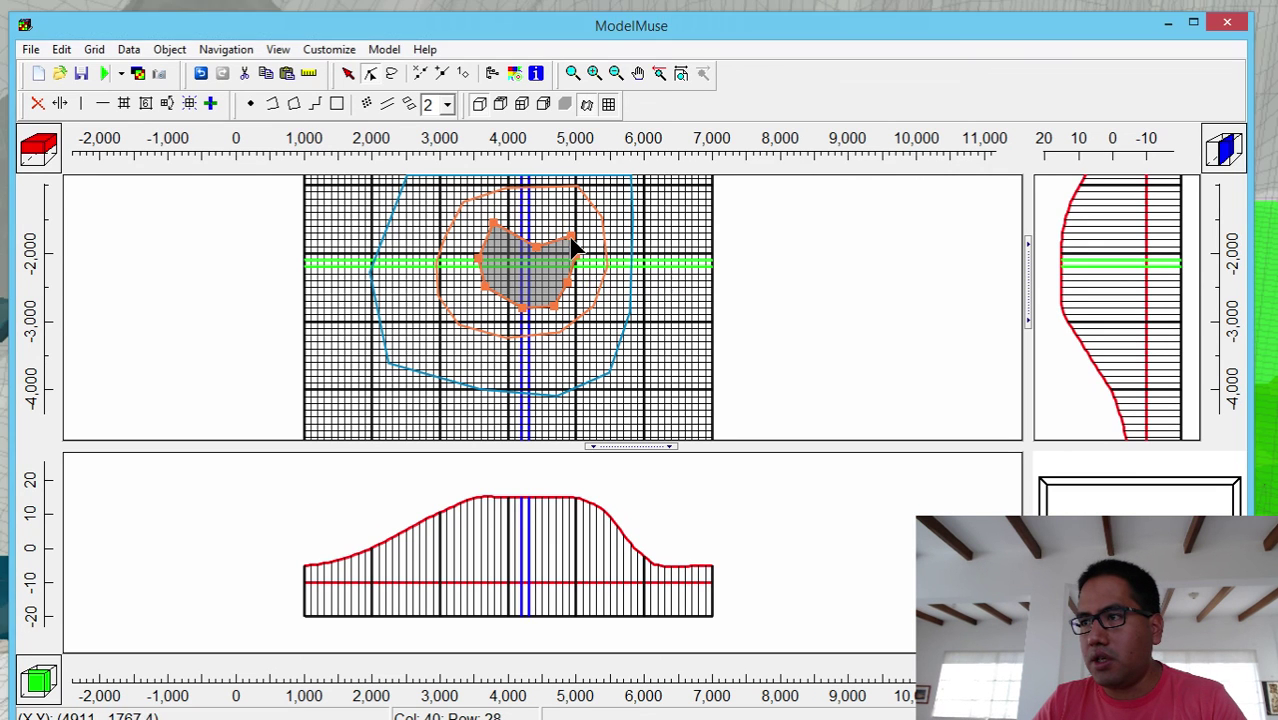
pyautogui.moveTo(571, 242); pyautogui.dragTo(575, 259)
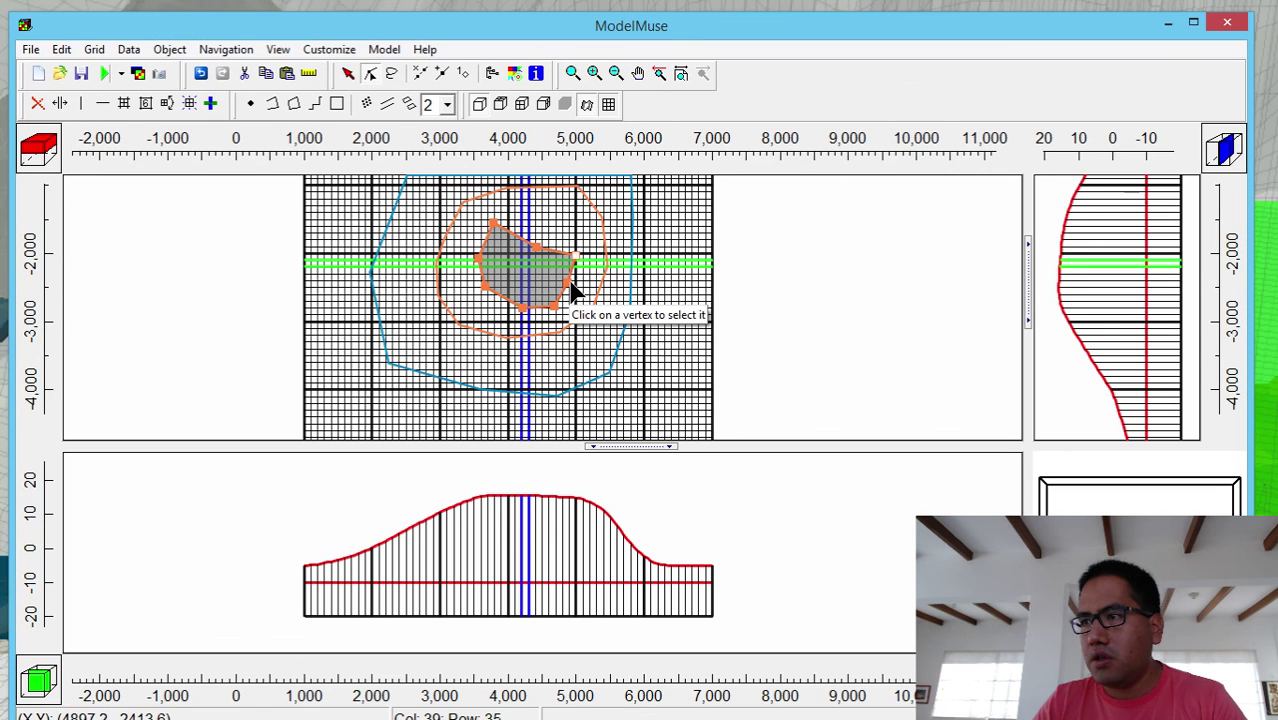
pyautogui.press('Delete')
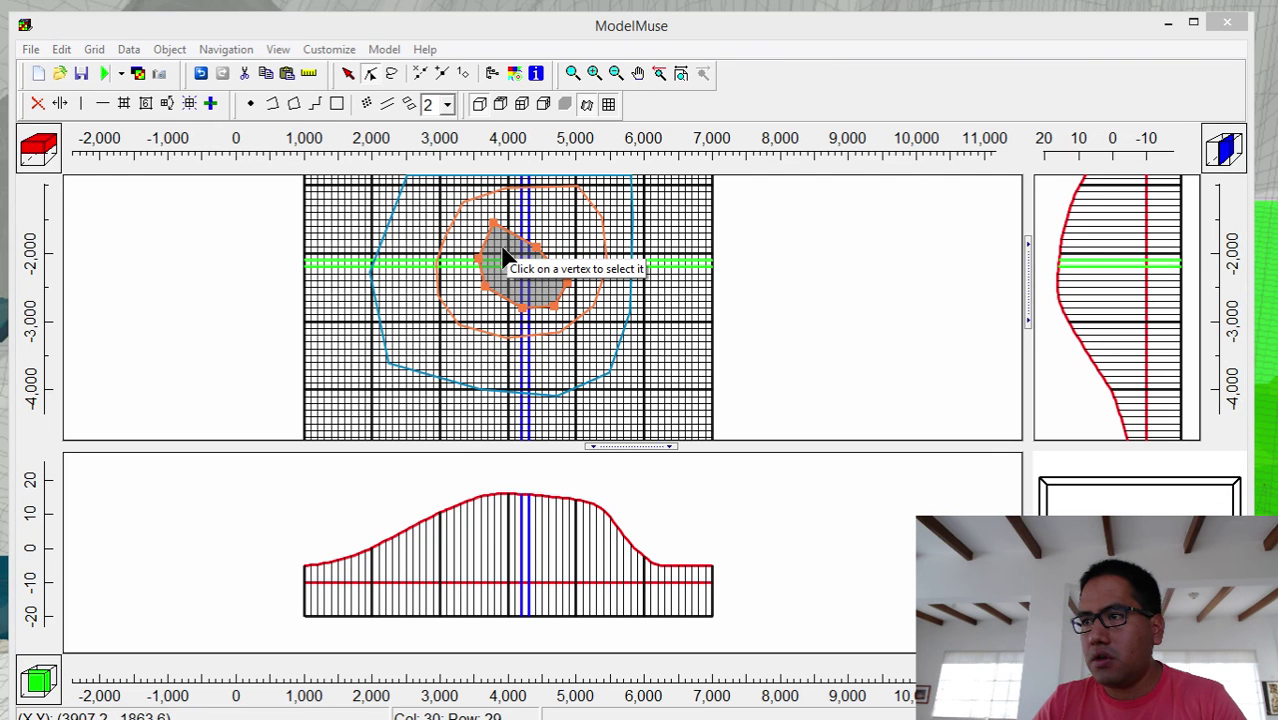
pyautogui.click(493, 224)
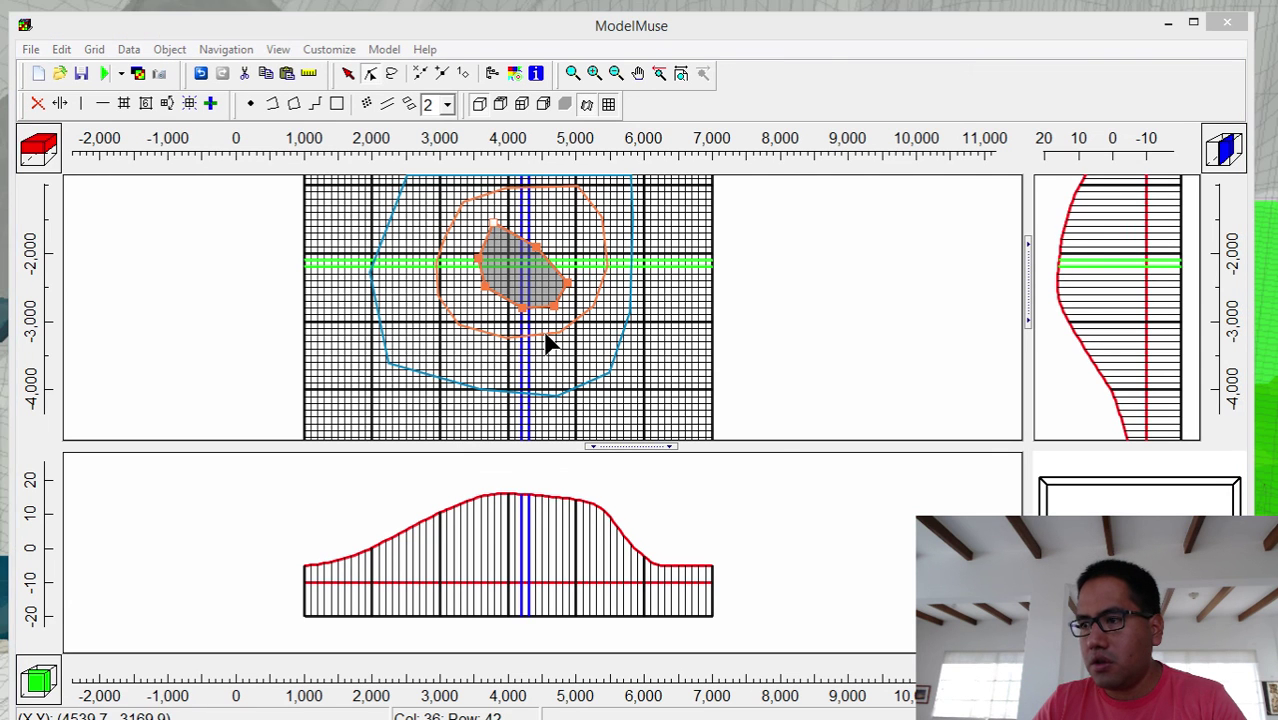
pyautogui.press('Delete')
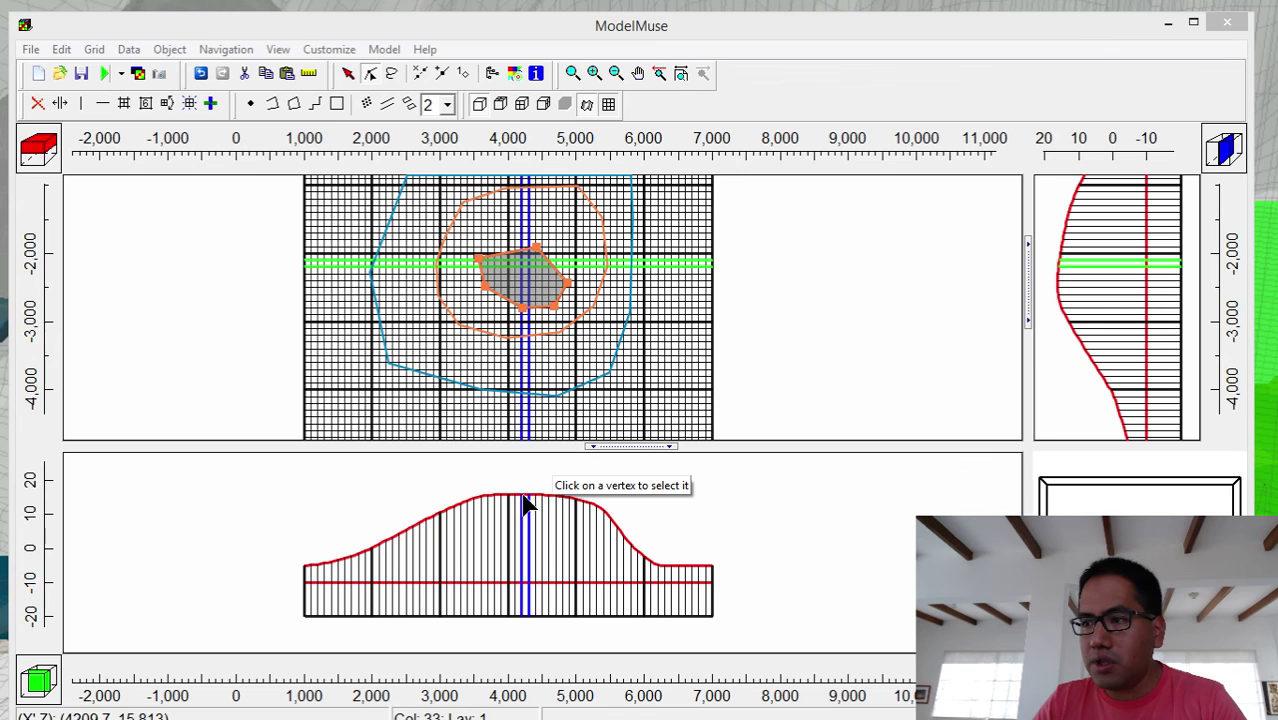
# - Drag the remaining vertices toward the centre to shrink the polygon into a small patch
pyautogui.click(537, 247)
pyautogui.moveTo(537, 247); pyautogui.dragTo(536, 245)
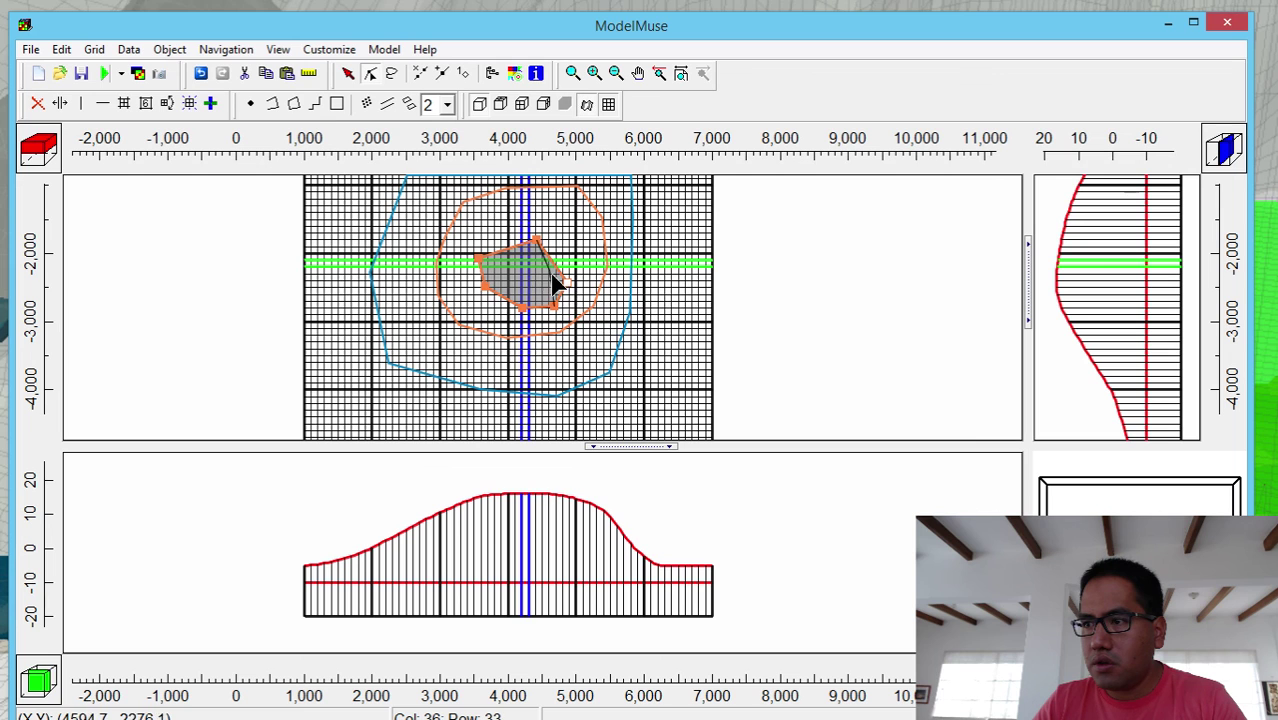
pyautogui.click(559, 265)
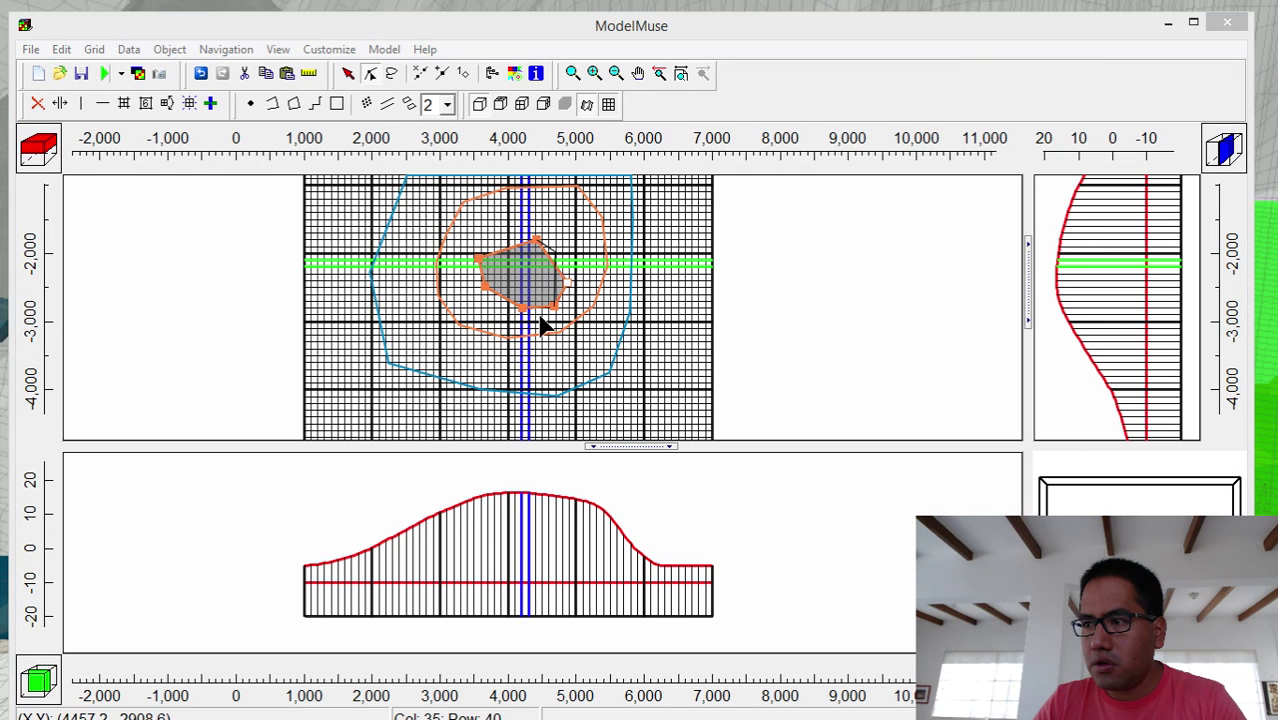
pyautogui.click(485, 266)
pyautogui.moveTo(485, 266); pyautogui.dragTo(540, 272)
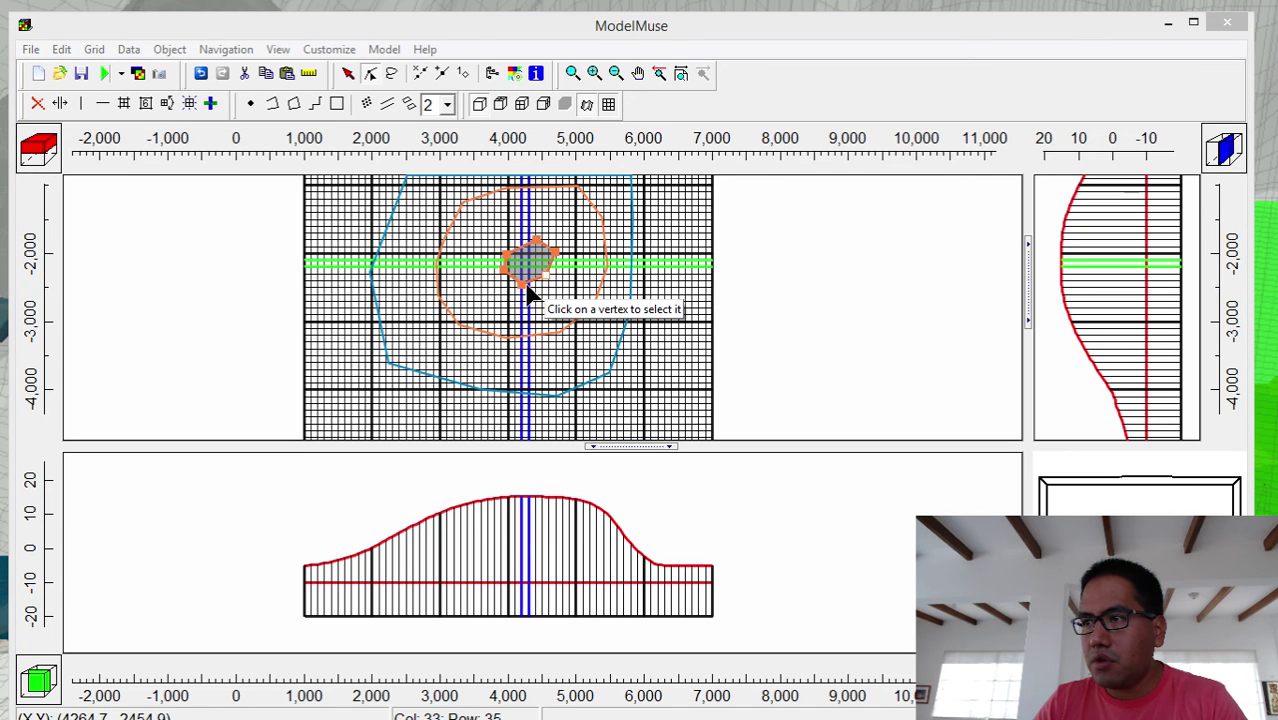
pyautogui.moveTo(548, 258); pyautogui.dragTo(537, 250)
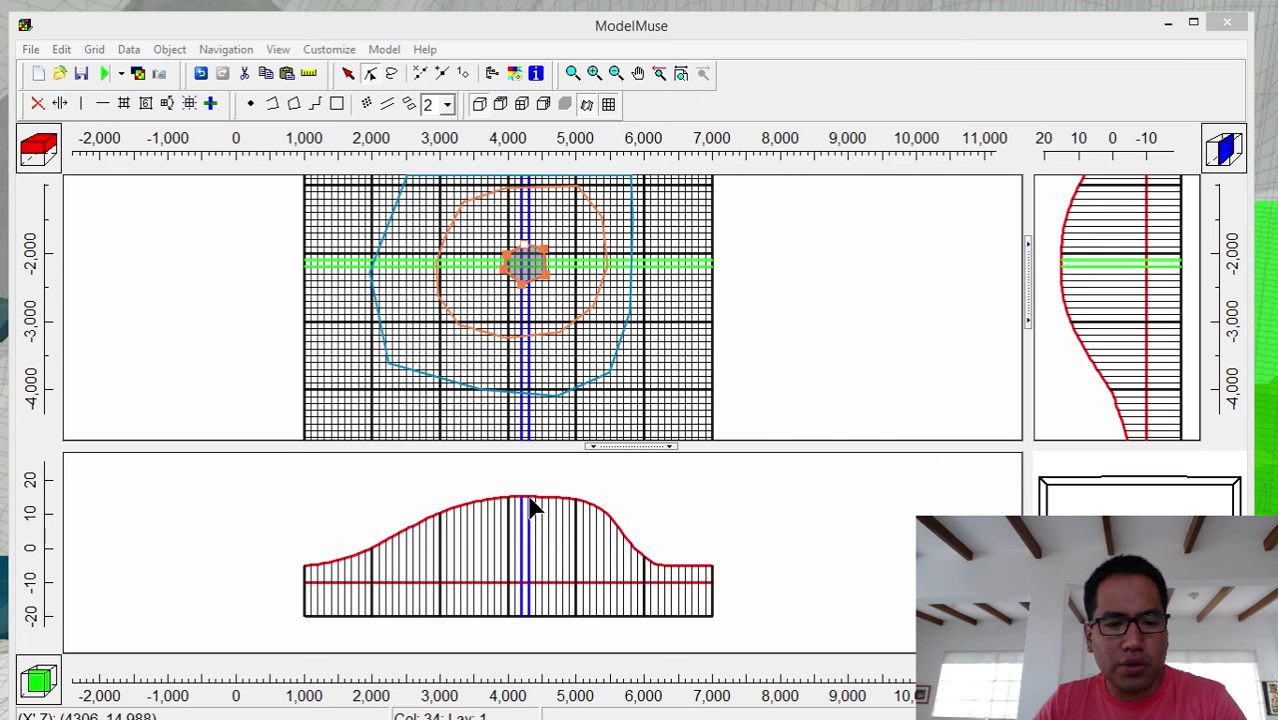
# - Drag the ModelMuse window's bottom edge up so the whole window fits on screen
pyautogui.moveTo(580, 719); pyautogui.dragTo(580, 715)
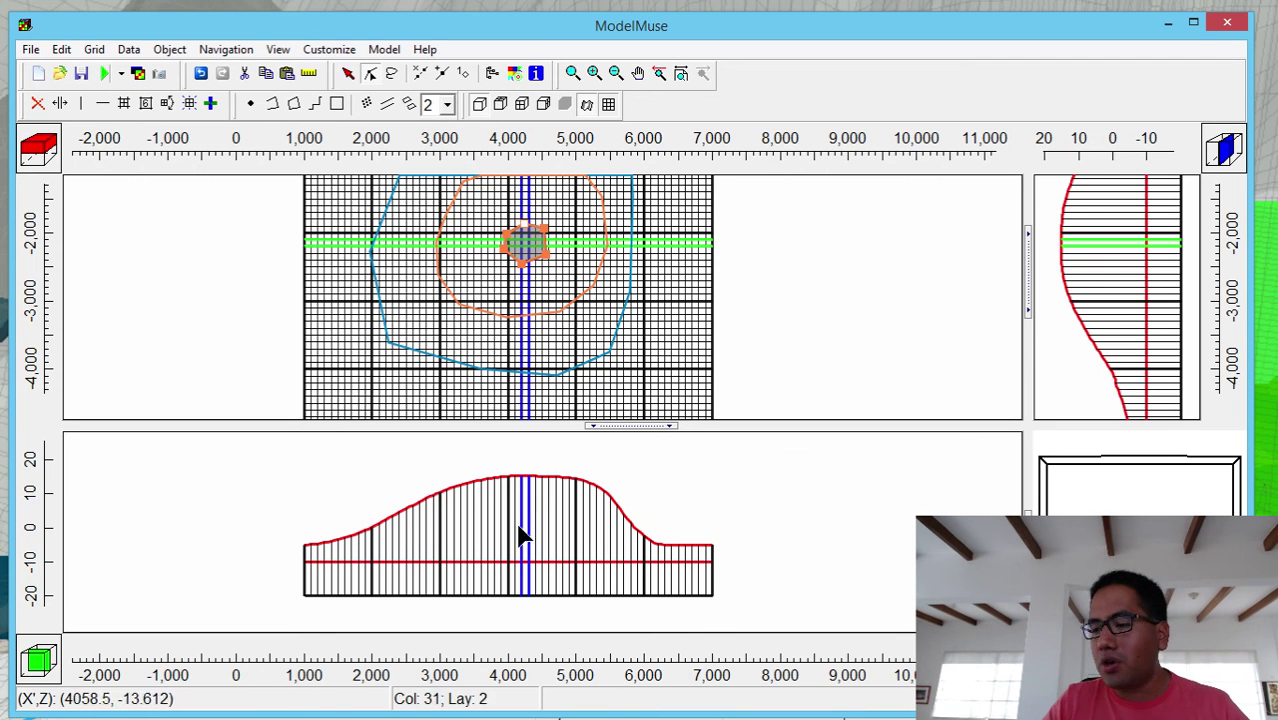
# - Back in the Notepad++ notes, type the presenter's contact e-mail address on line 9, after two blank lines
pyautogui.hotkey('alt', 'Tab')
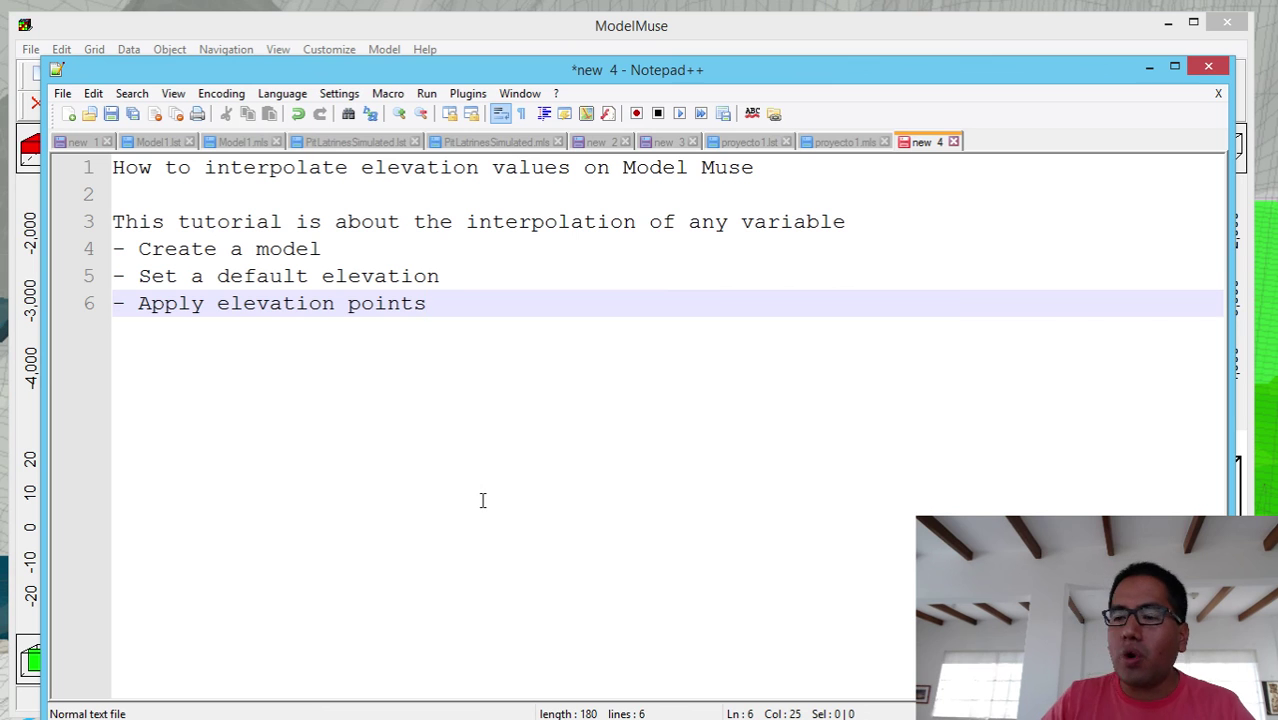
pyautogui.press('Return')
pyautogui.press('Return')
pyautogui.press('Return')
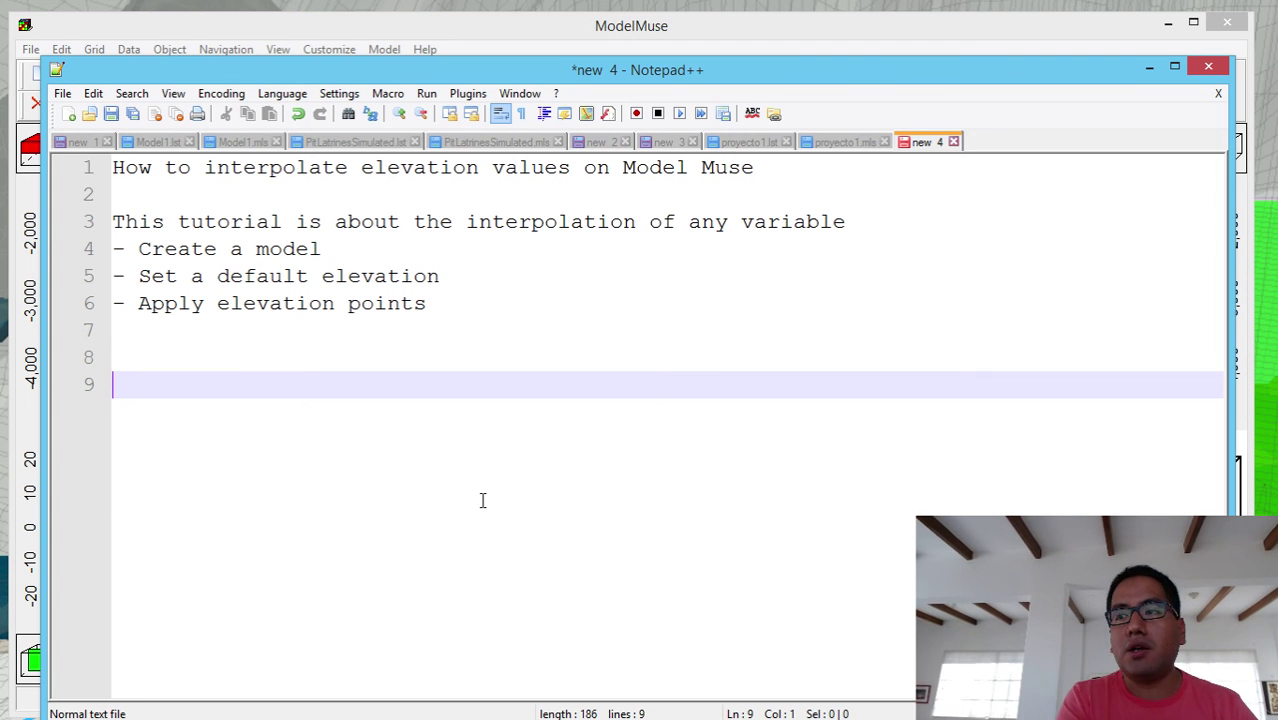
pyautogui.write('d')
pyautogui.press('BackSpace')
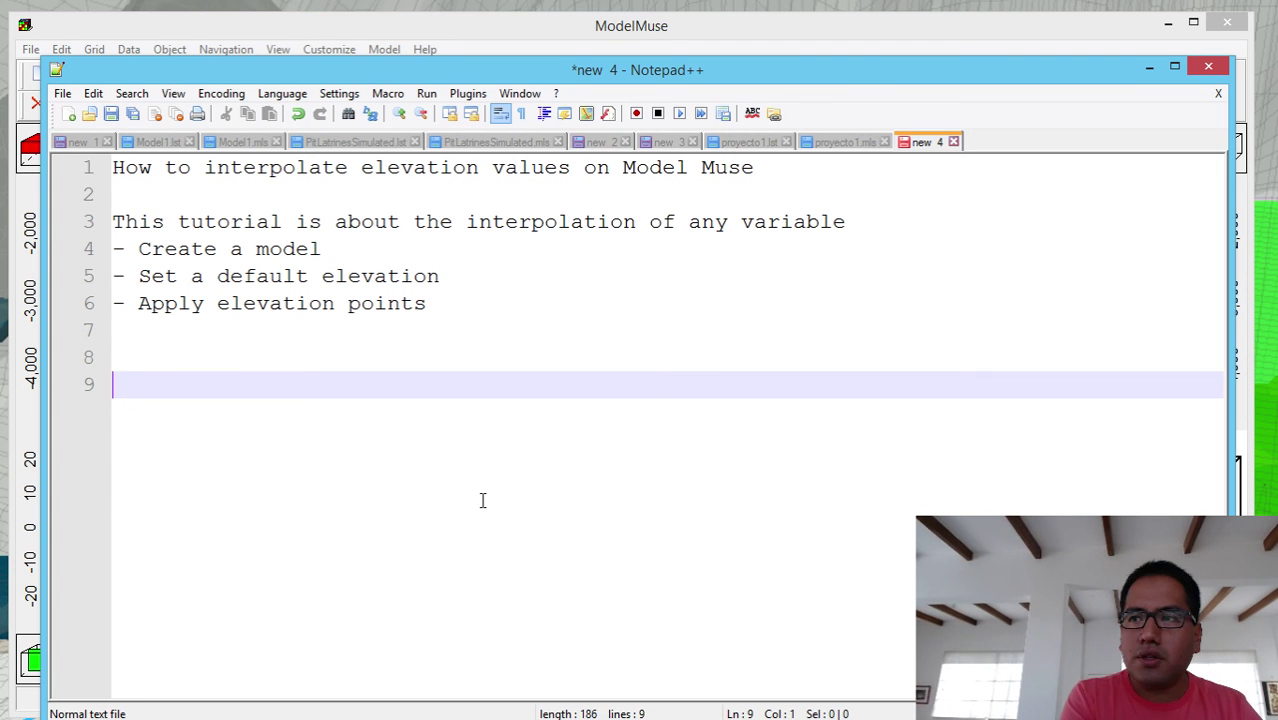
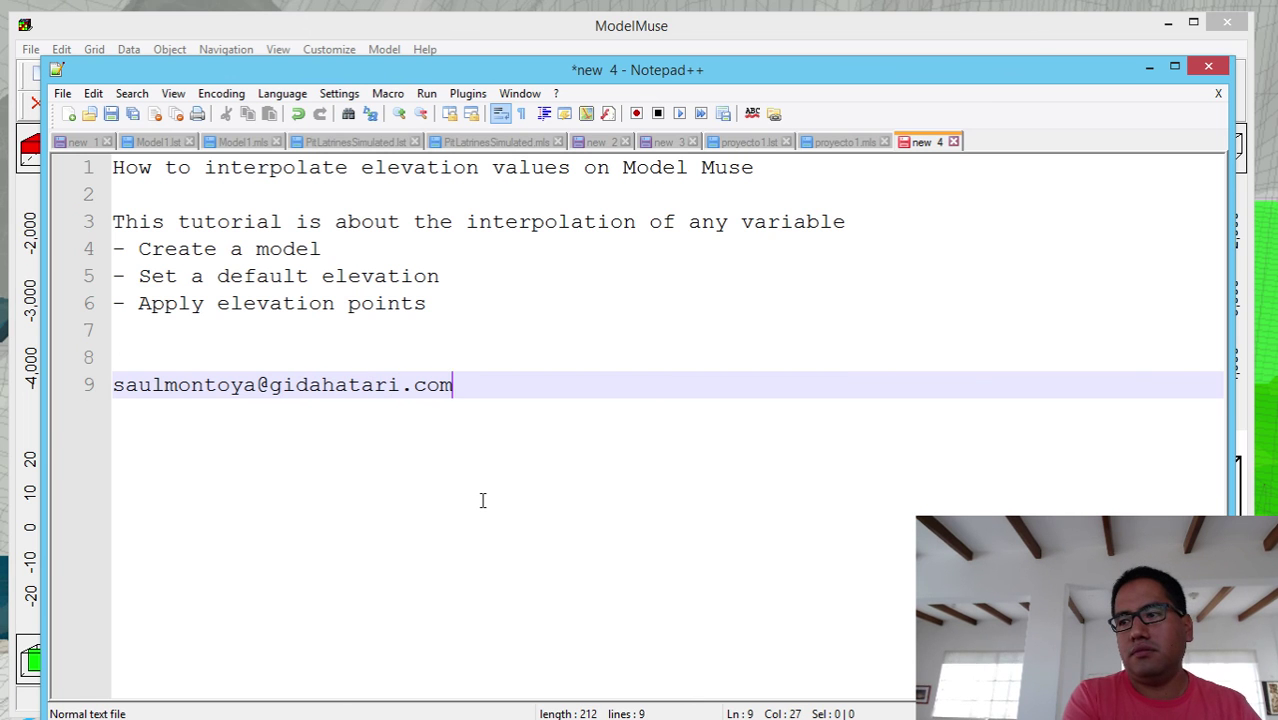